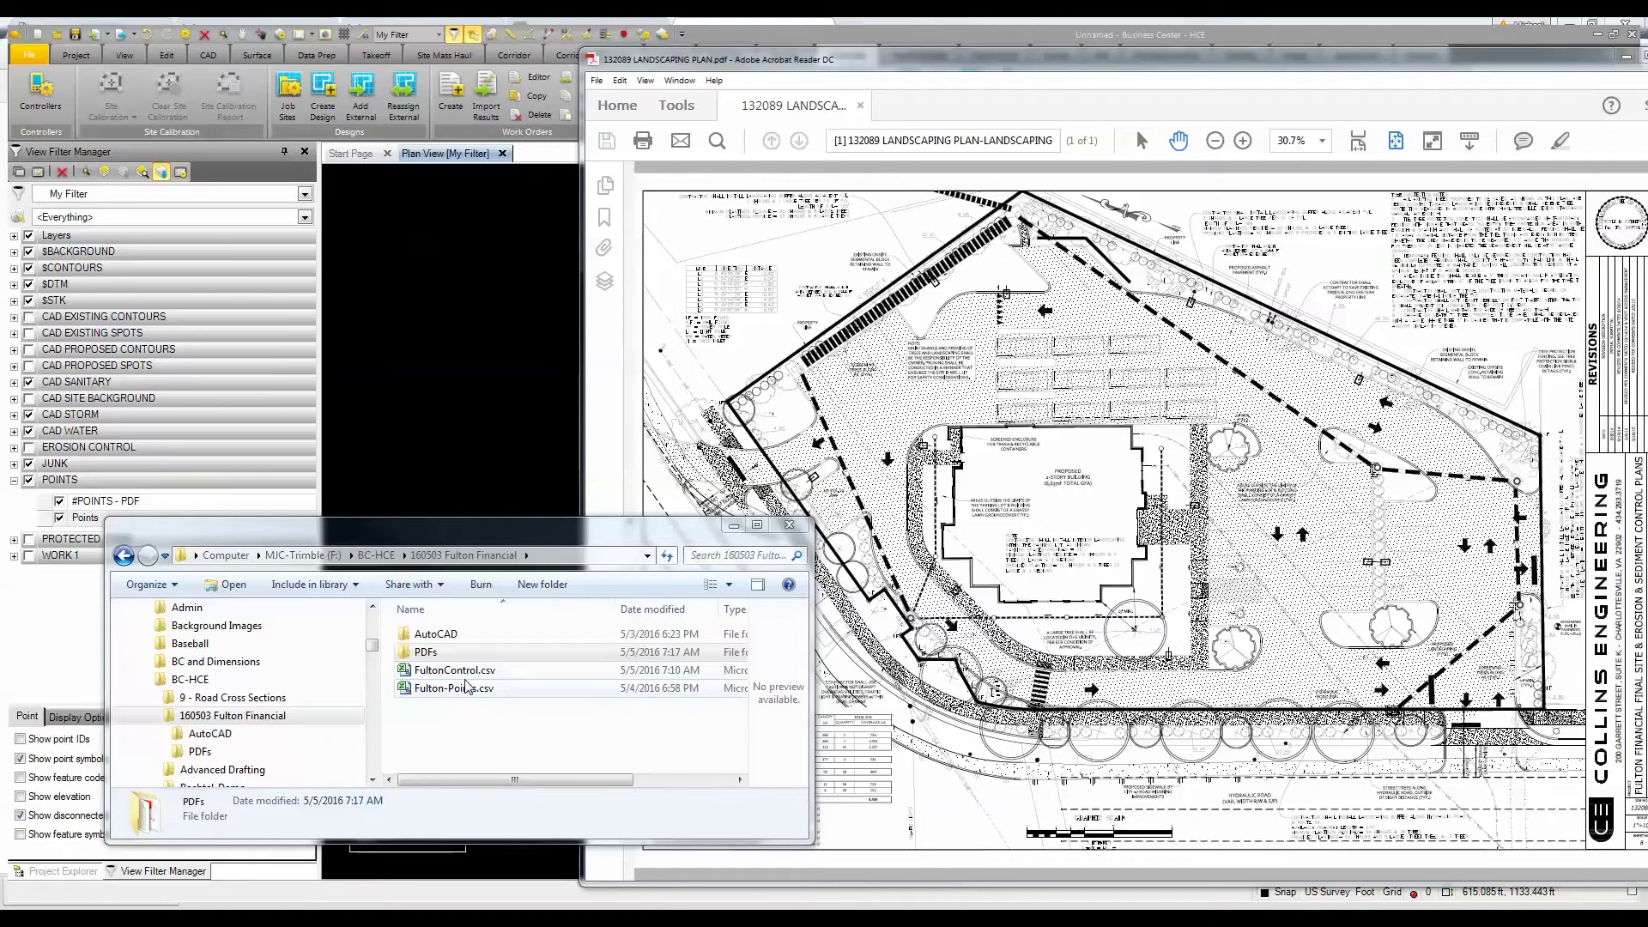
Bring FultonControl.csv from the 160503 Fulton Financial folder into the empty plan view, with the landscaping PDF viewer out of the way.
click(460, 674)
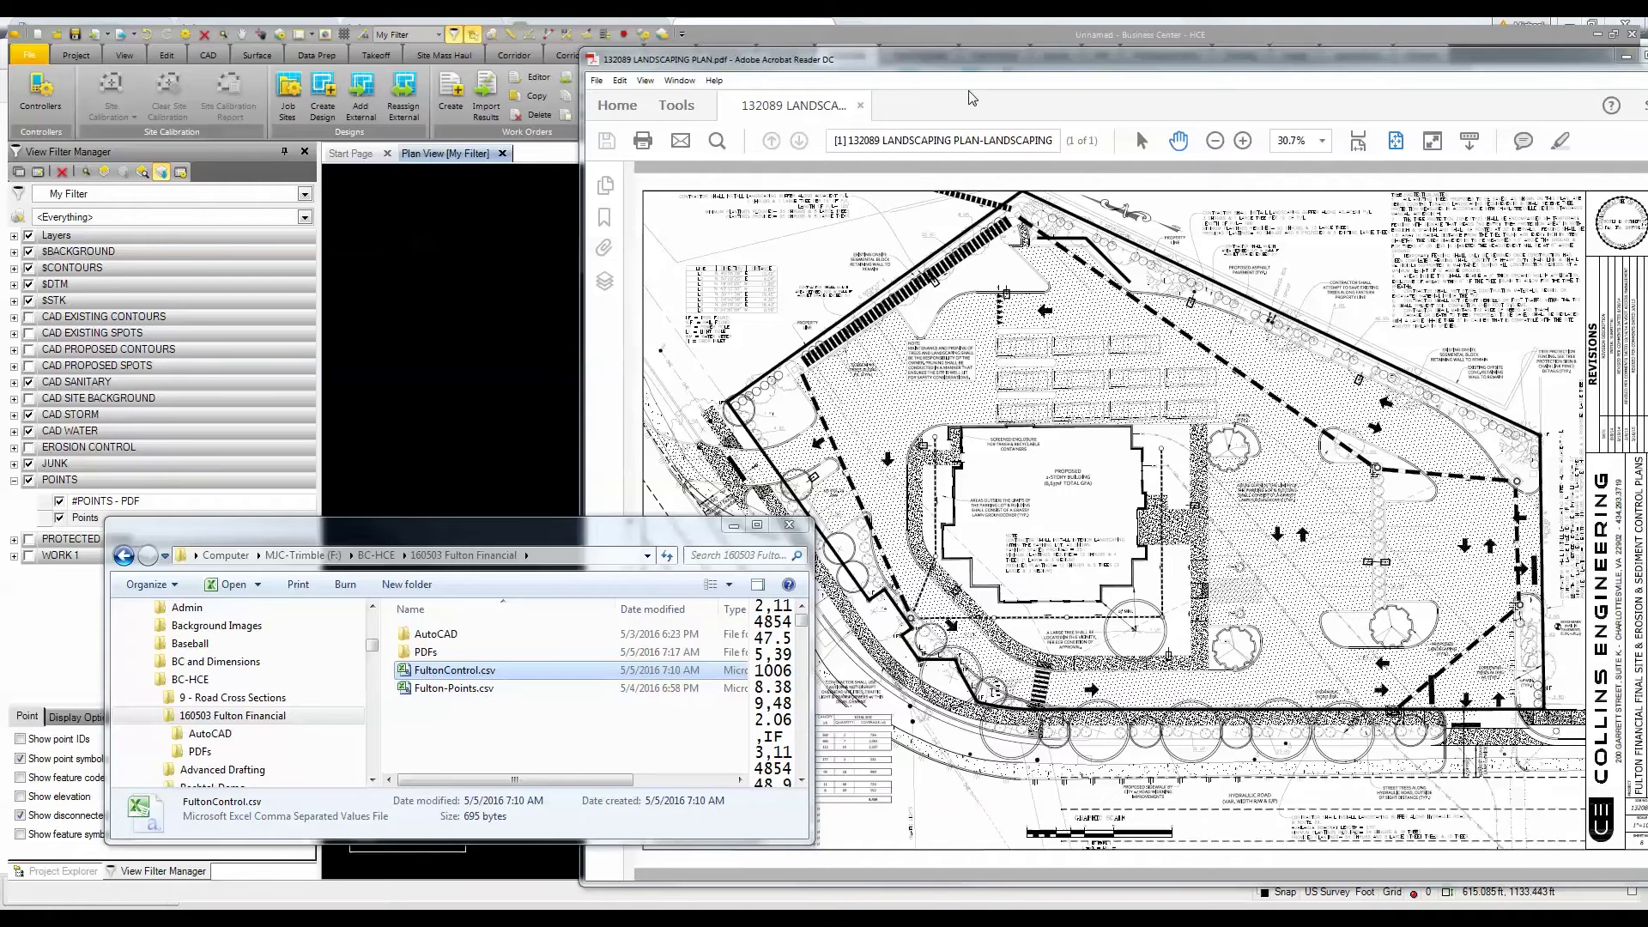
drag(1087, 62, 1647, 128)
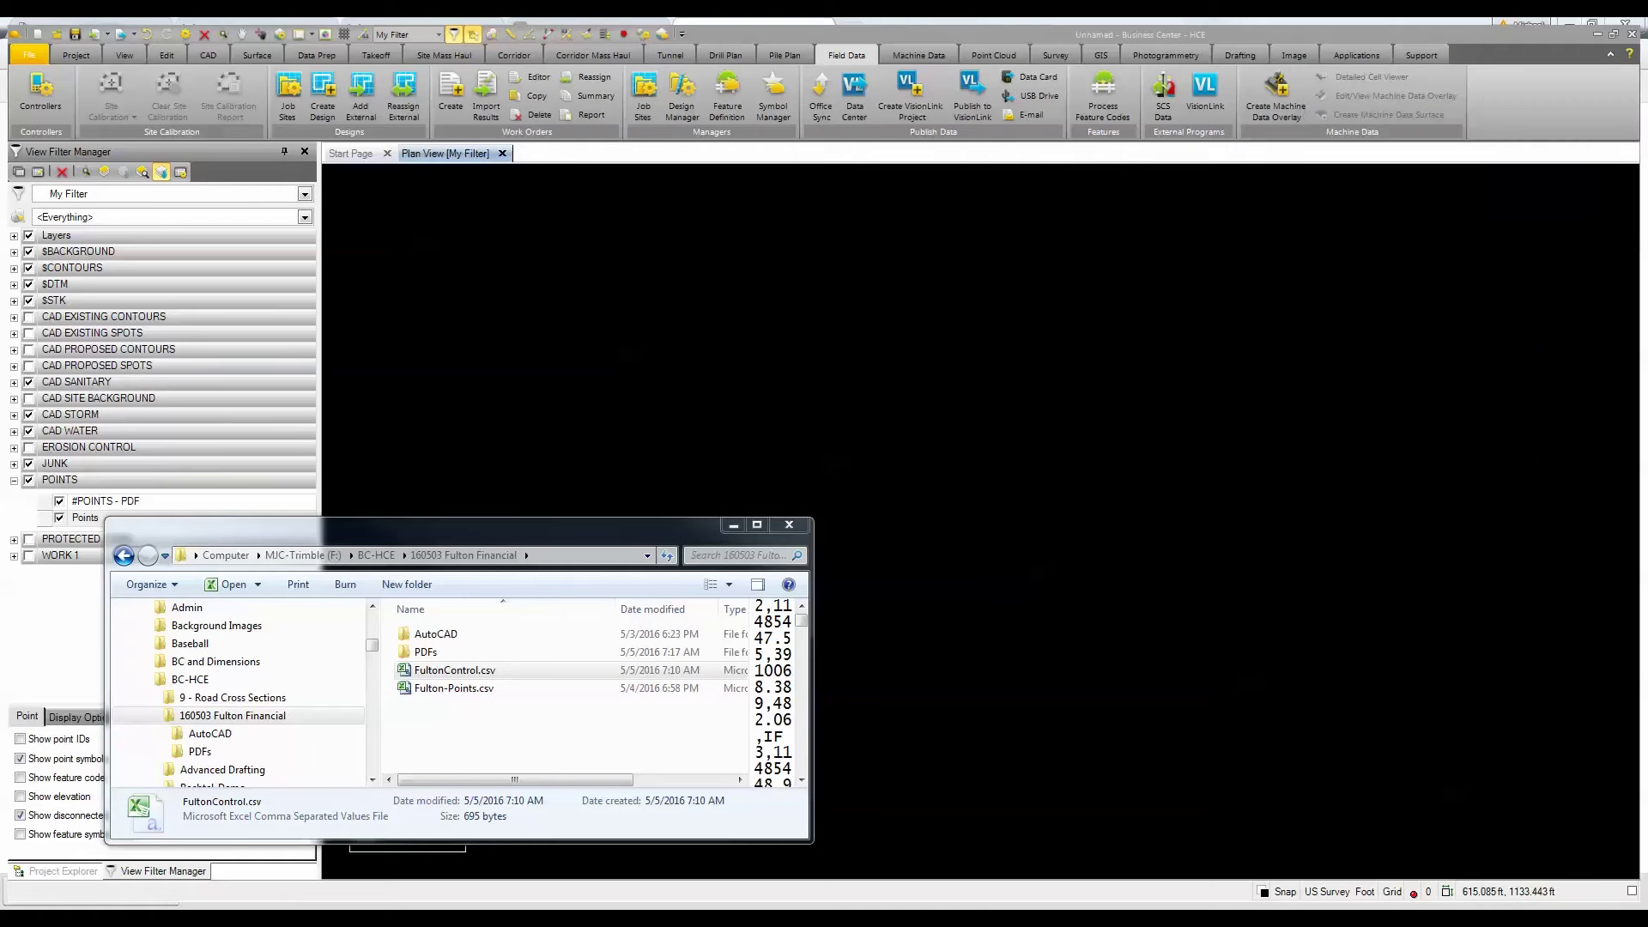
click(407, 673)
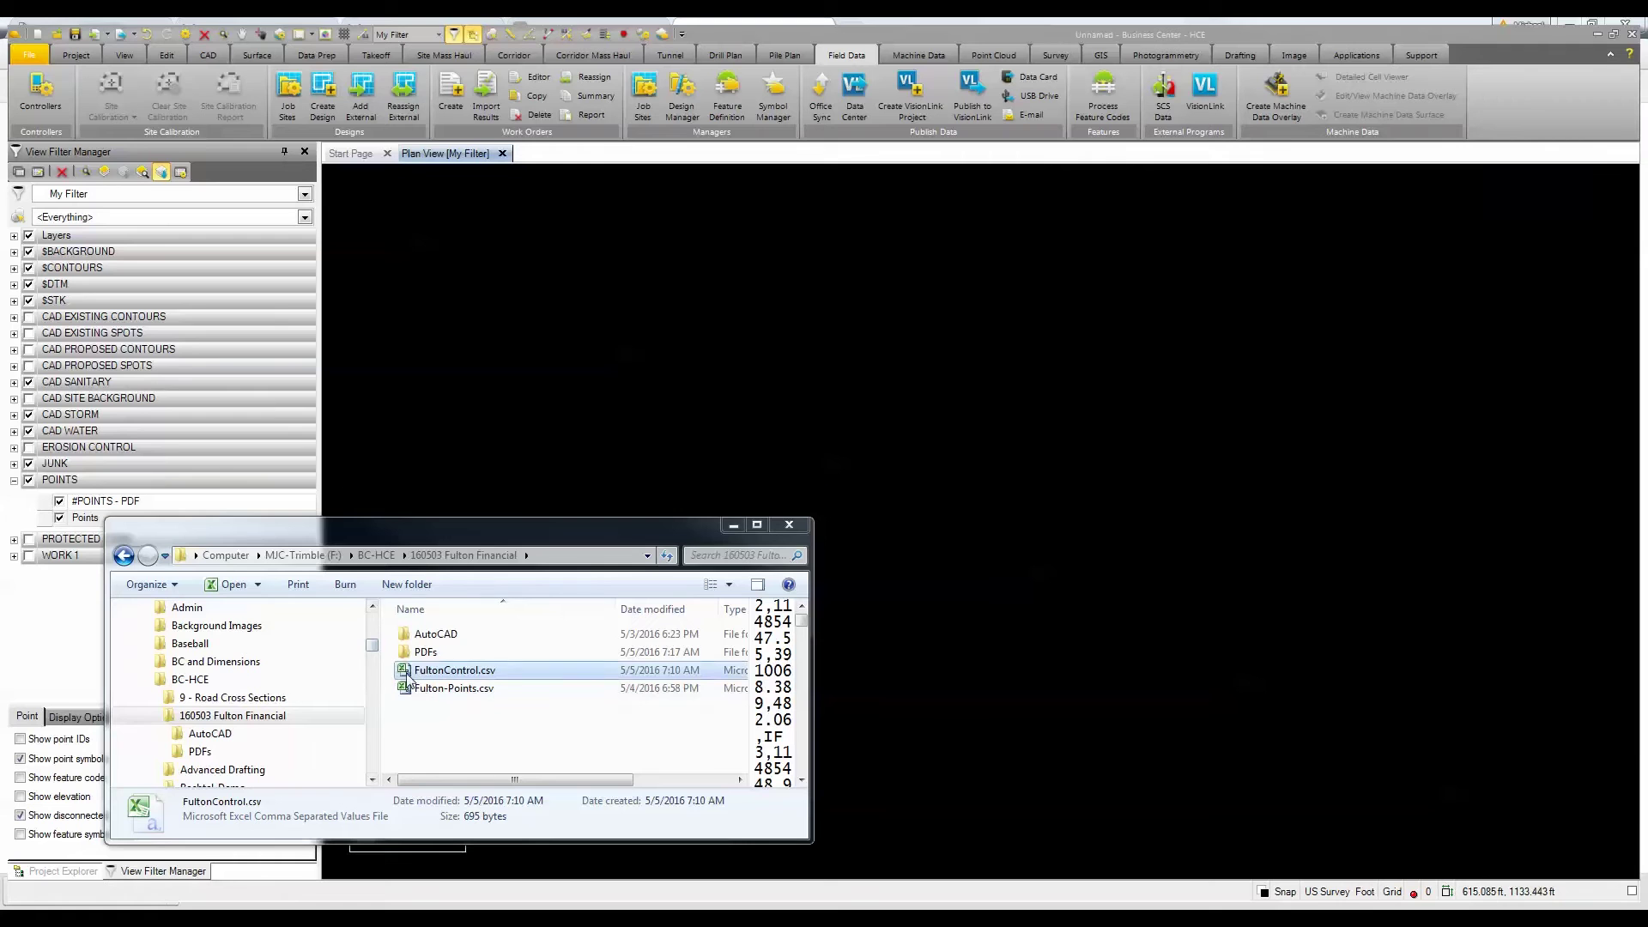
drag(407, 673, 890, 417)
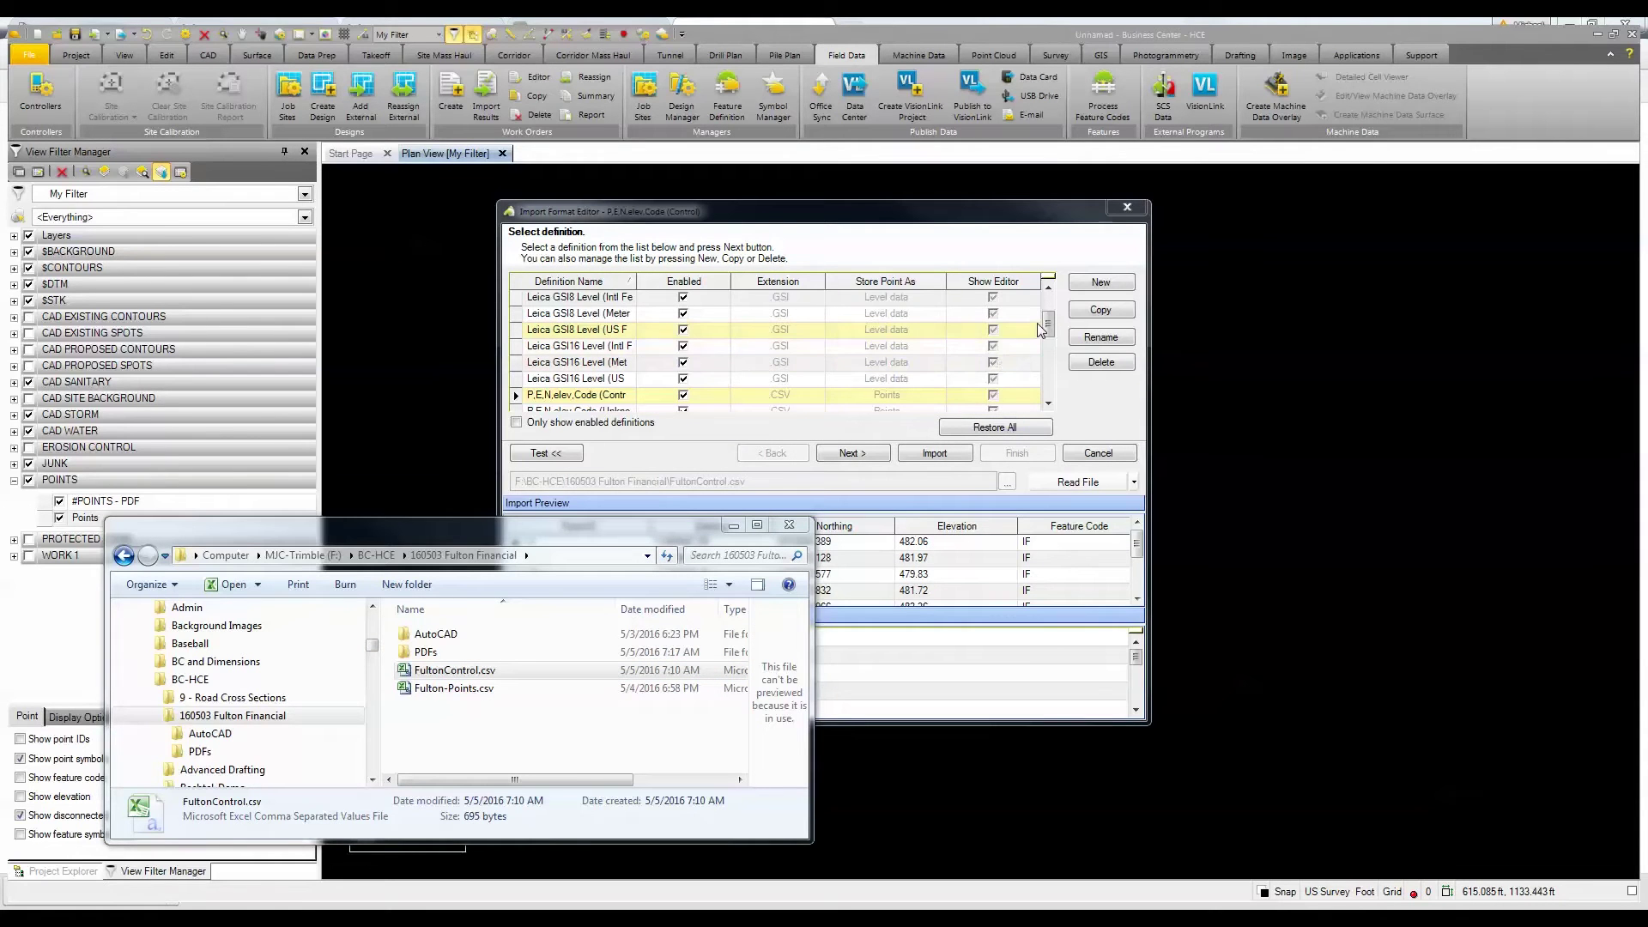
Import the control points using the P,N,E,elev,Code (Control) format definition.
drag(1053, 333, 1053, 369)
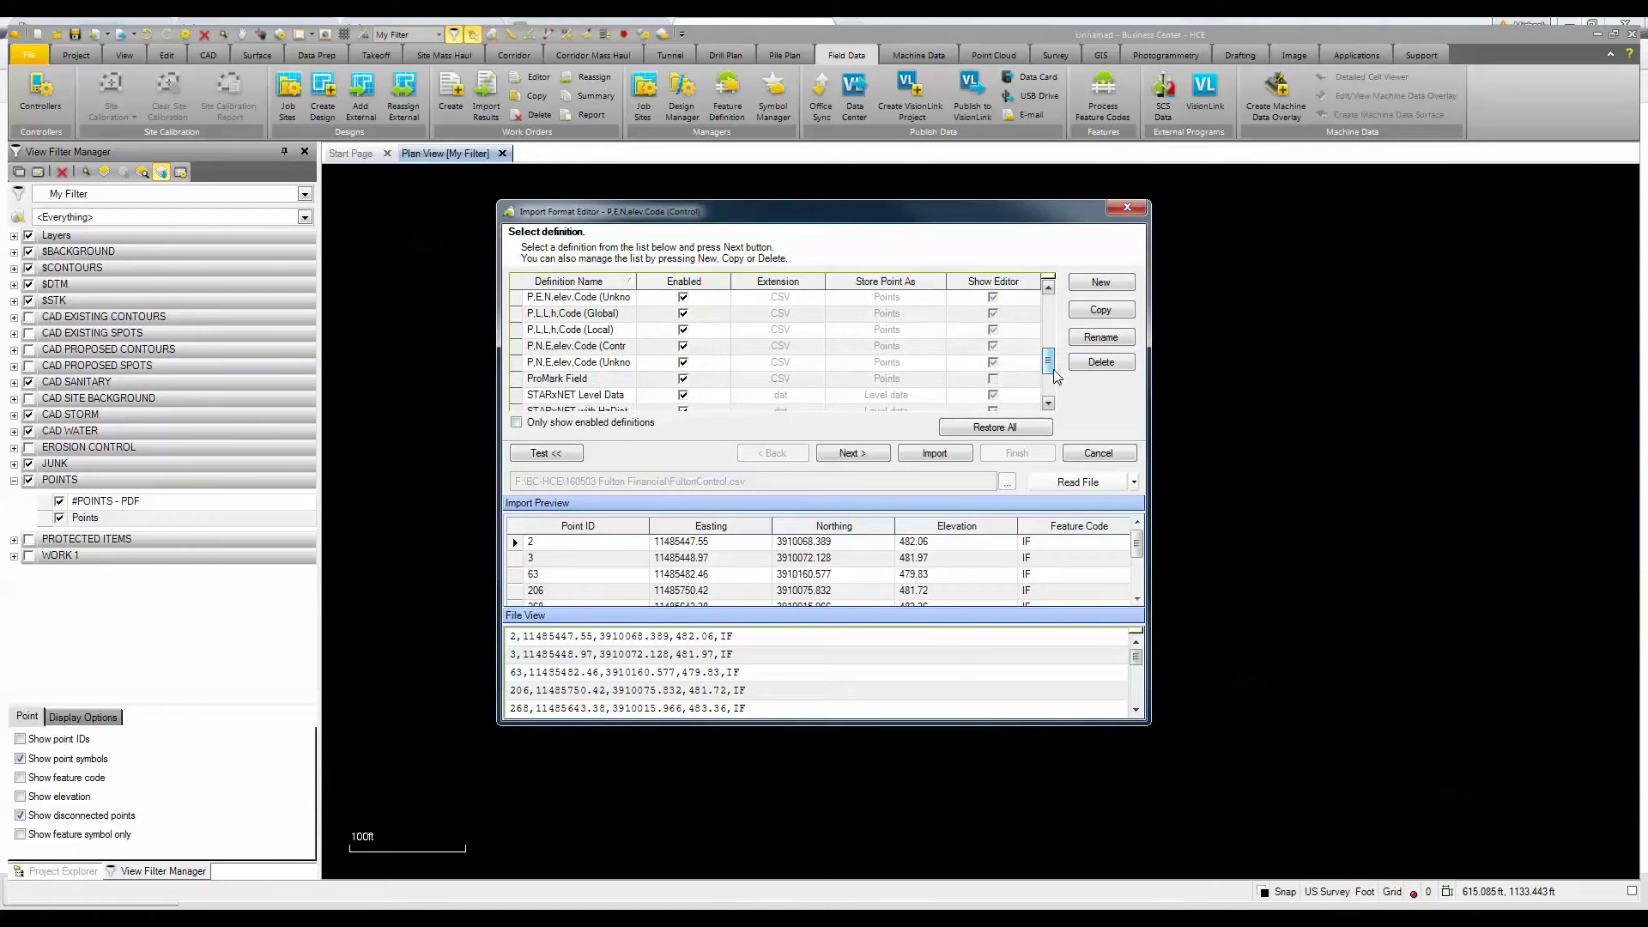
click(554, 352)
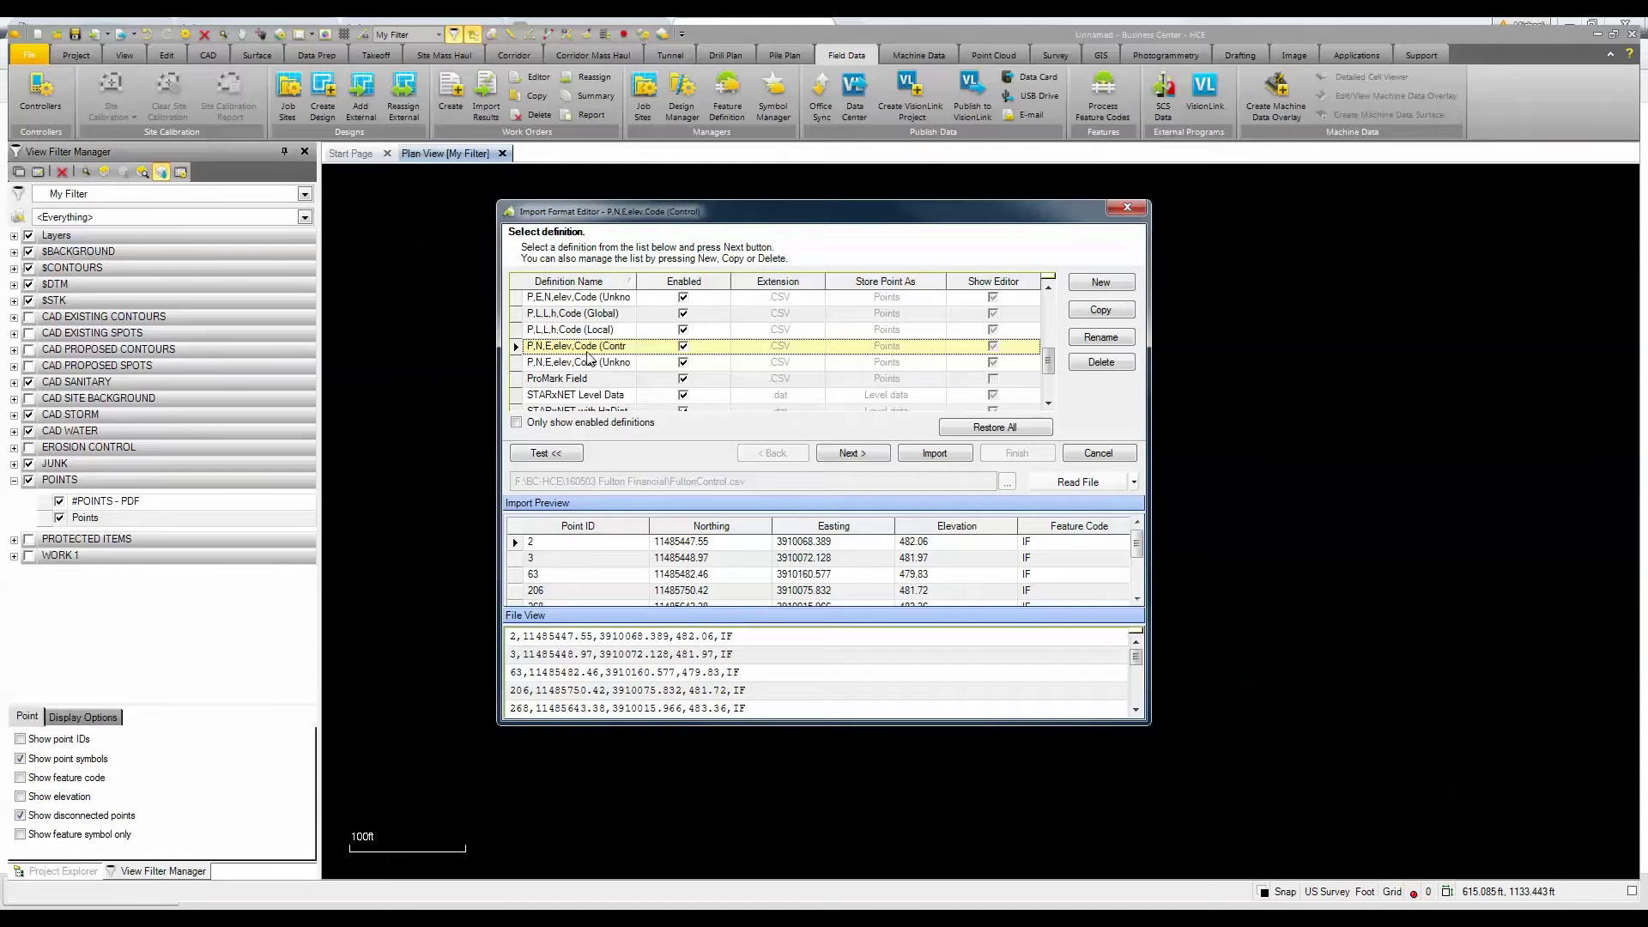
click(934, 453)
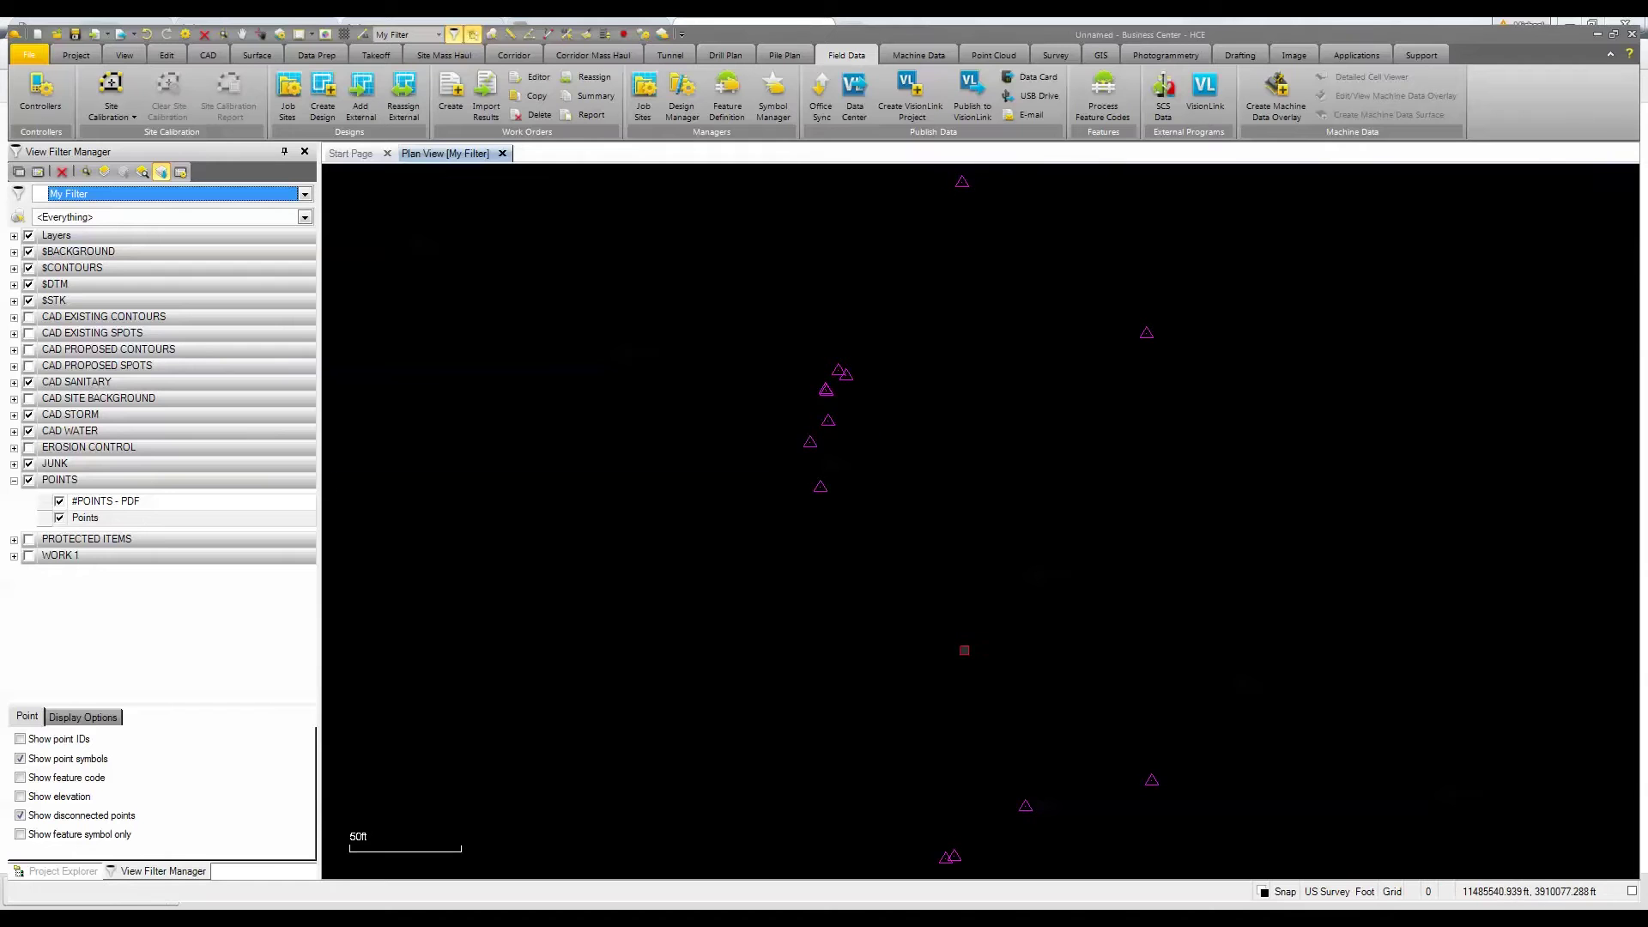
Bring 132089 LANDSCAPING PLAN.pdf from the PDFs folder into the plan view beside the control points.
scroll(965, 646, down, 1)
middle_drag(1305, 603, 502, 575)
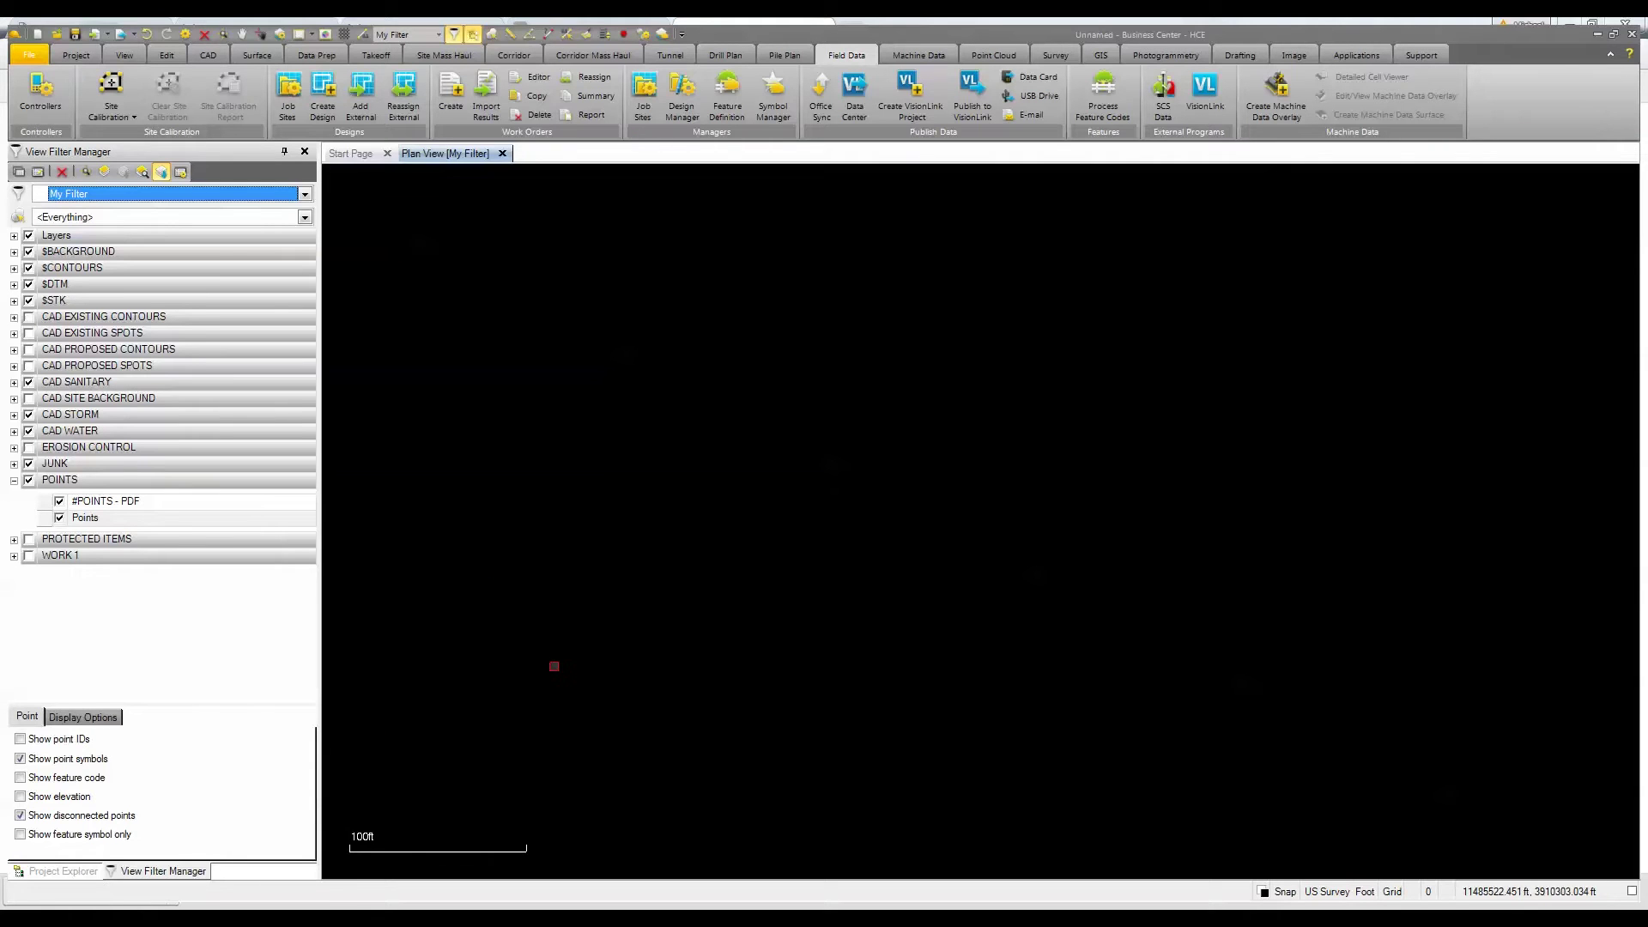
key(alt+Tab)
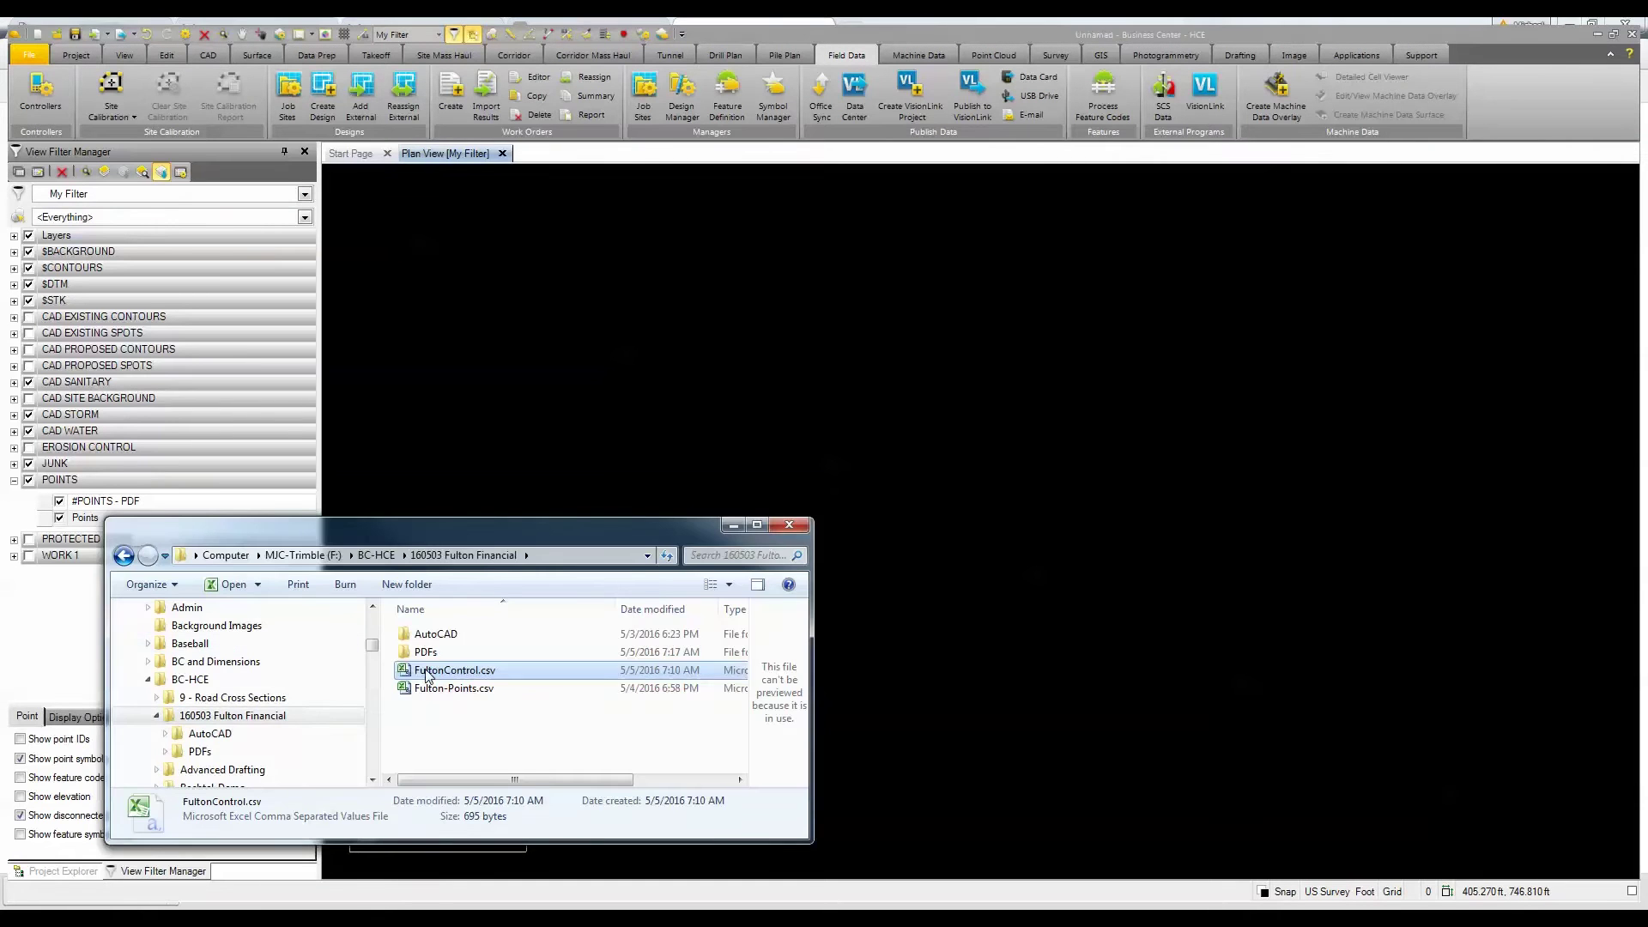
click(420, 671)
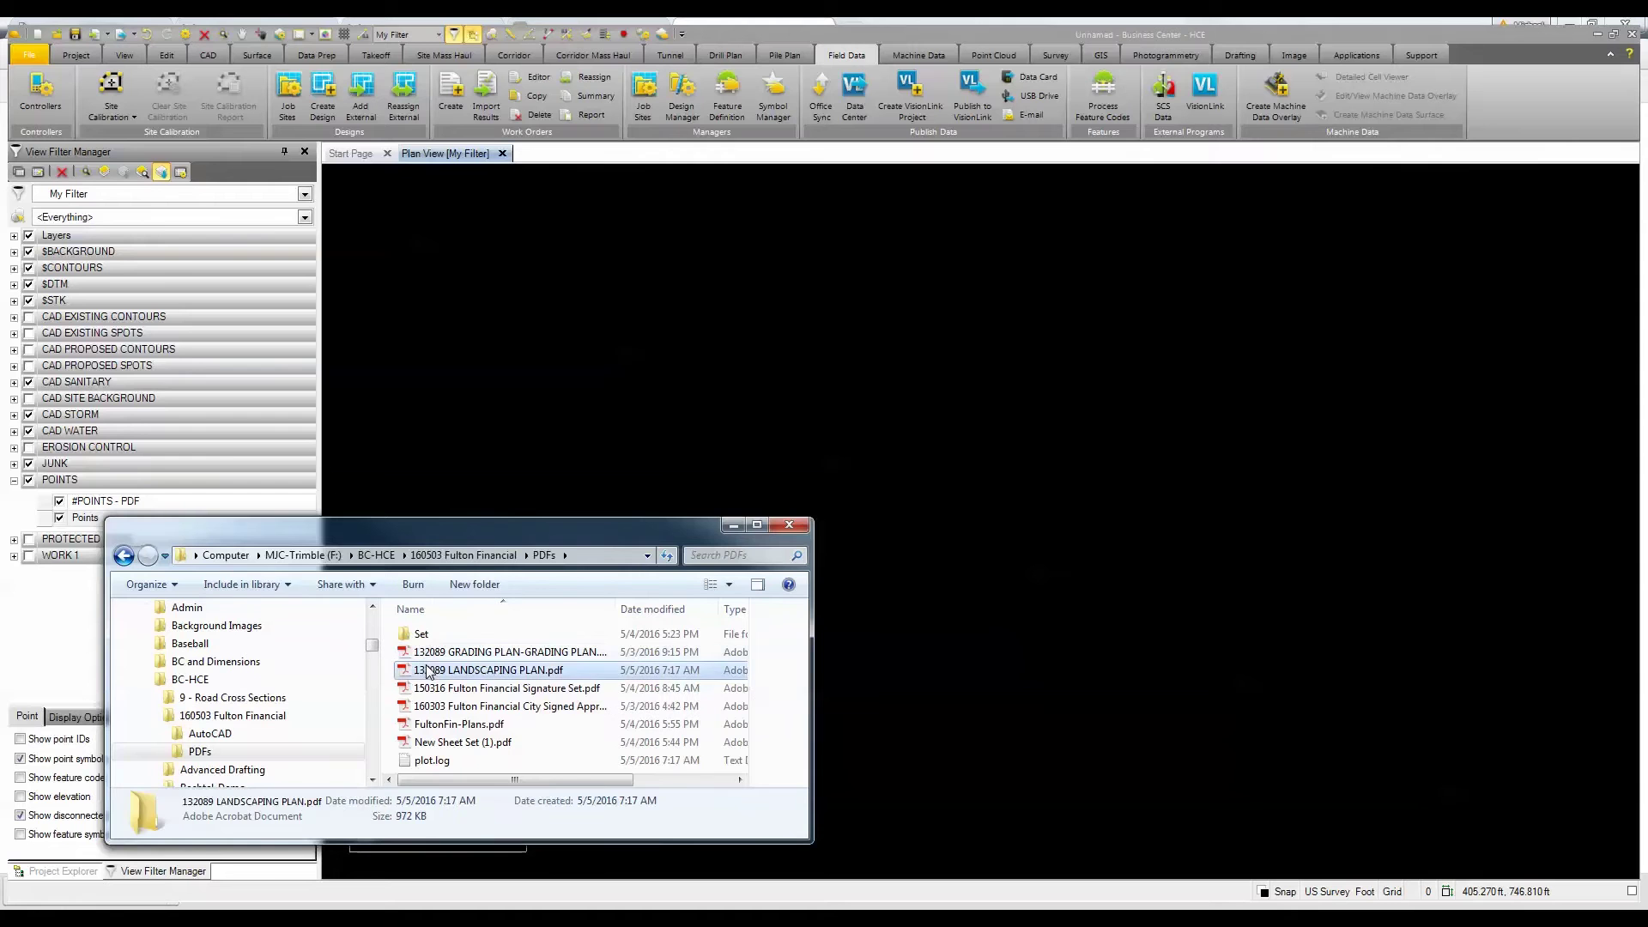
drag(421, 674, 813, 453)
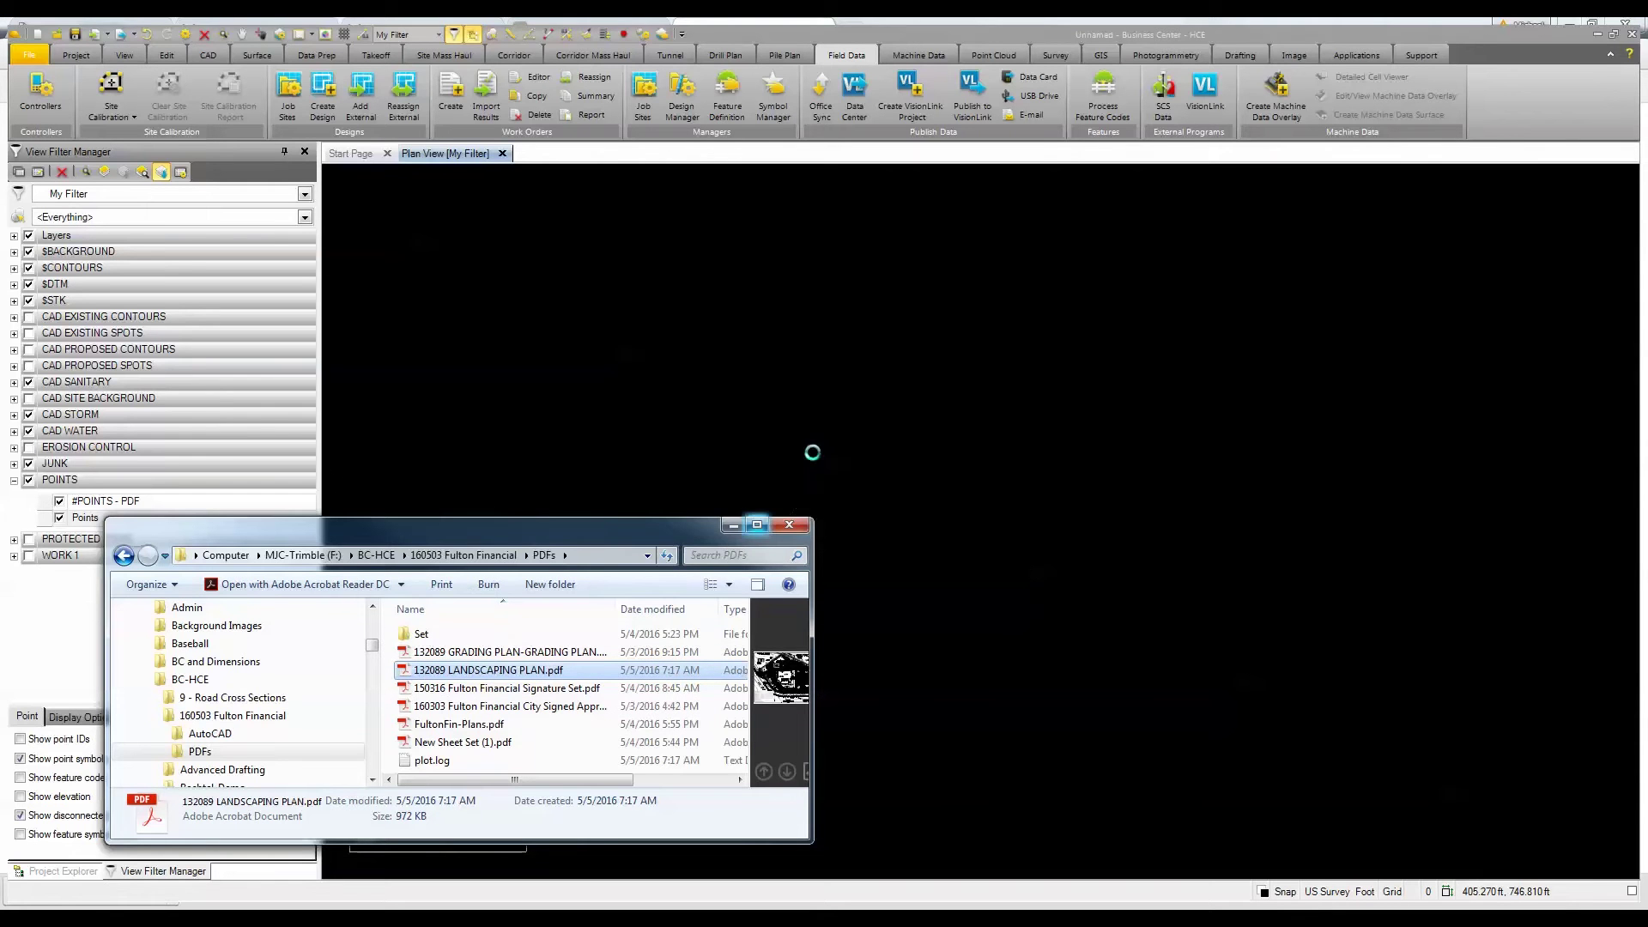
click(732, 526)
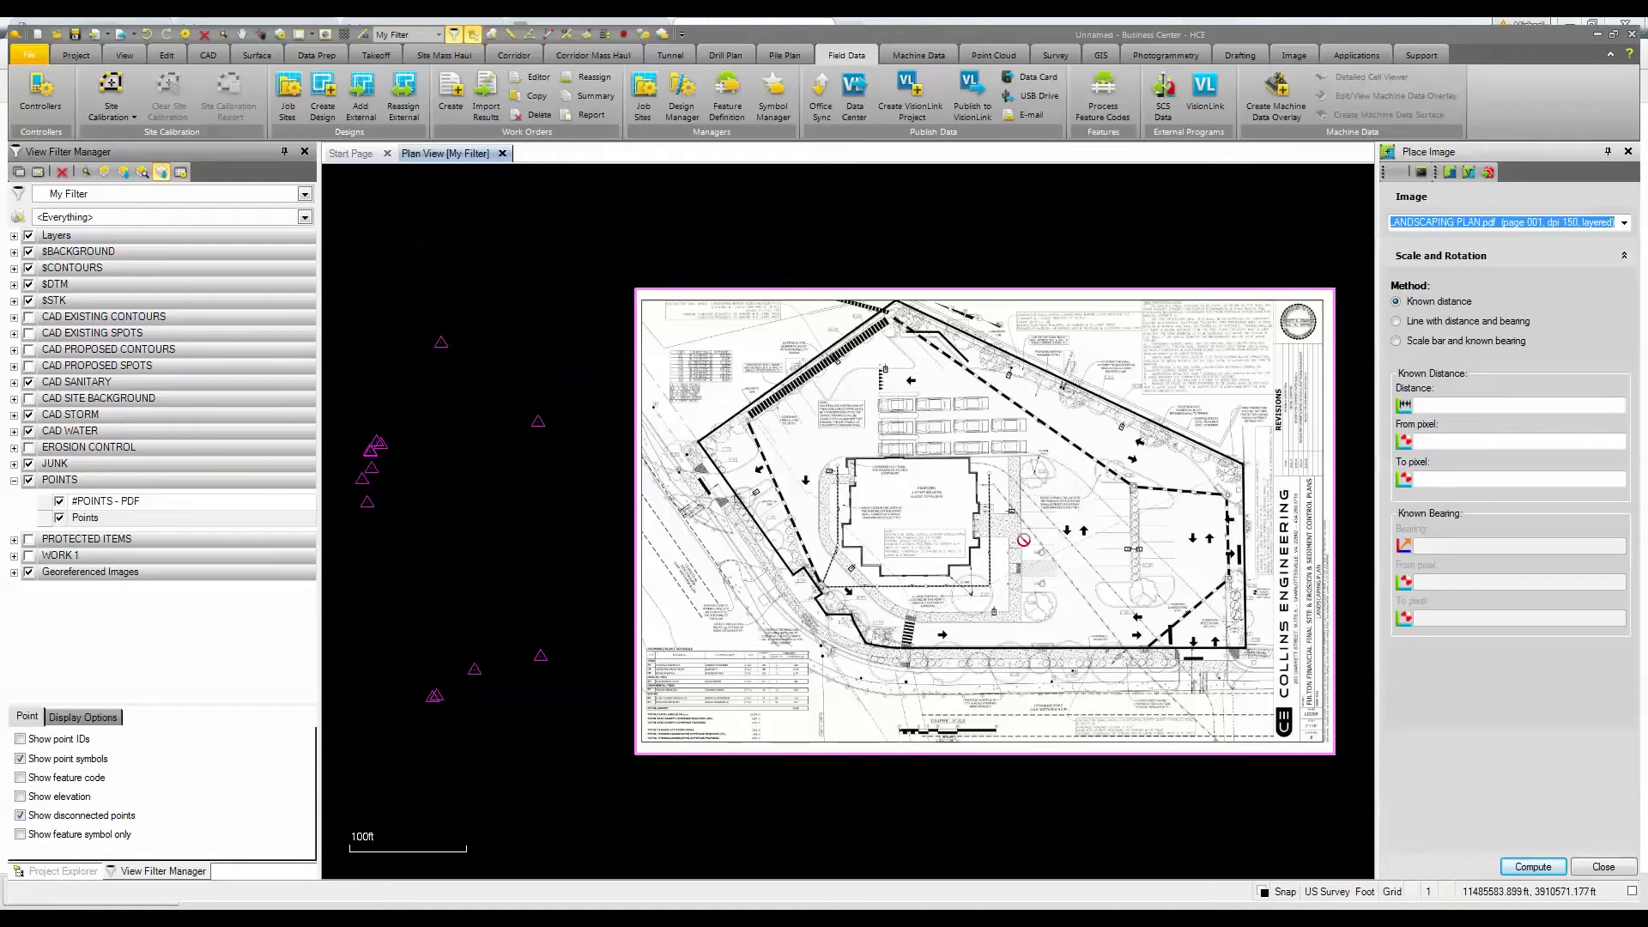
Start georeferencing the vector PDF and apply rectangular clipping from pixel 48, 93 to pixel 4931, 3503, excluding the title block.
click(1470, 173)
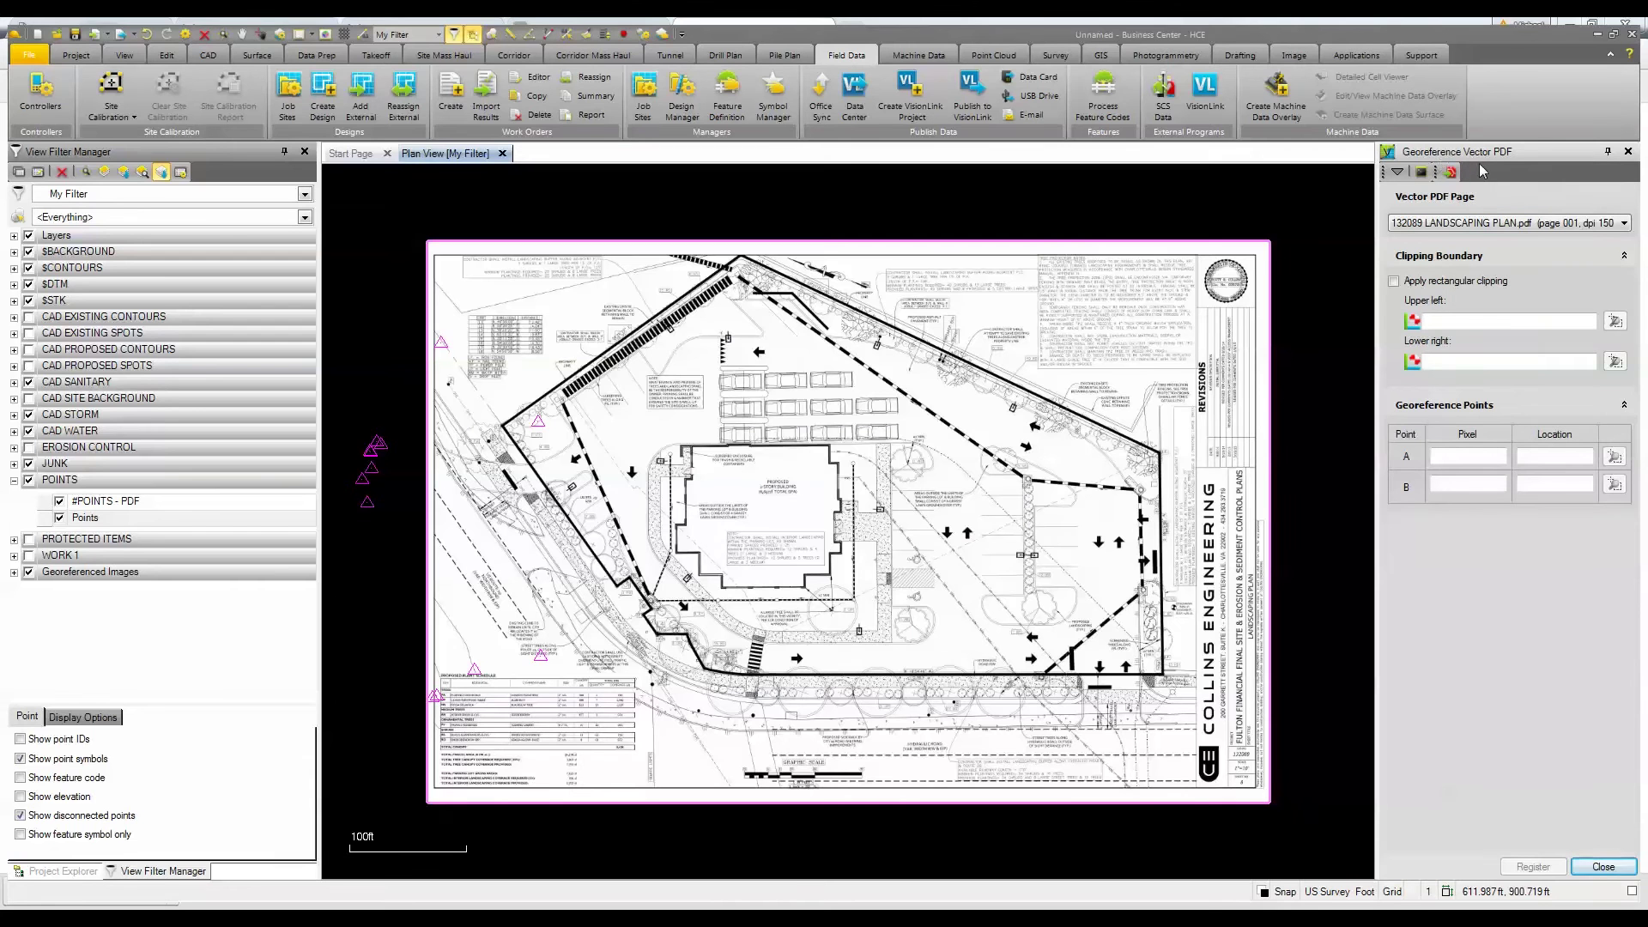
click(1412, 282)
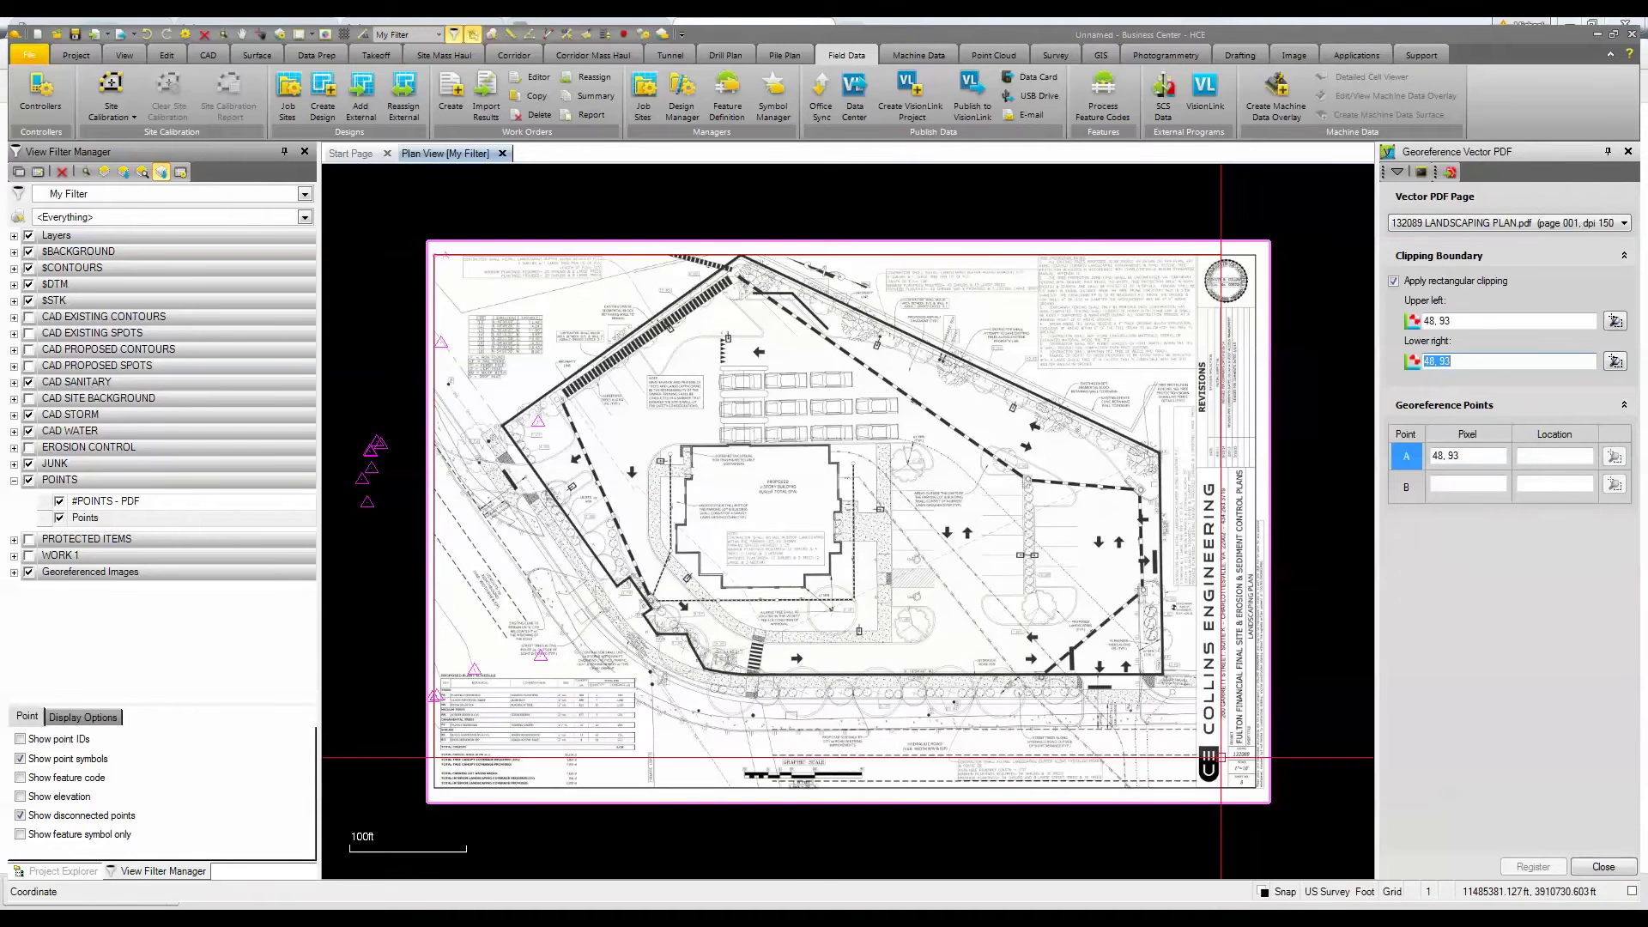
click(1473, 321)
click(1393, 281)
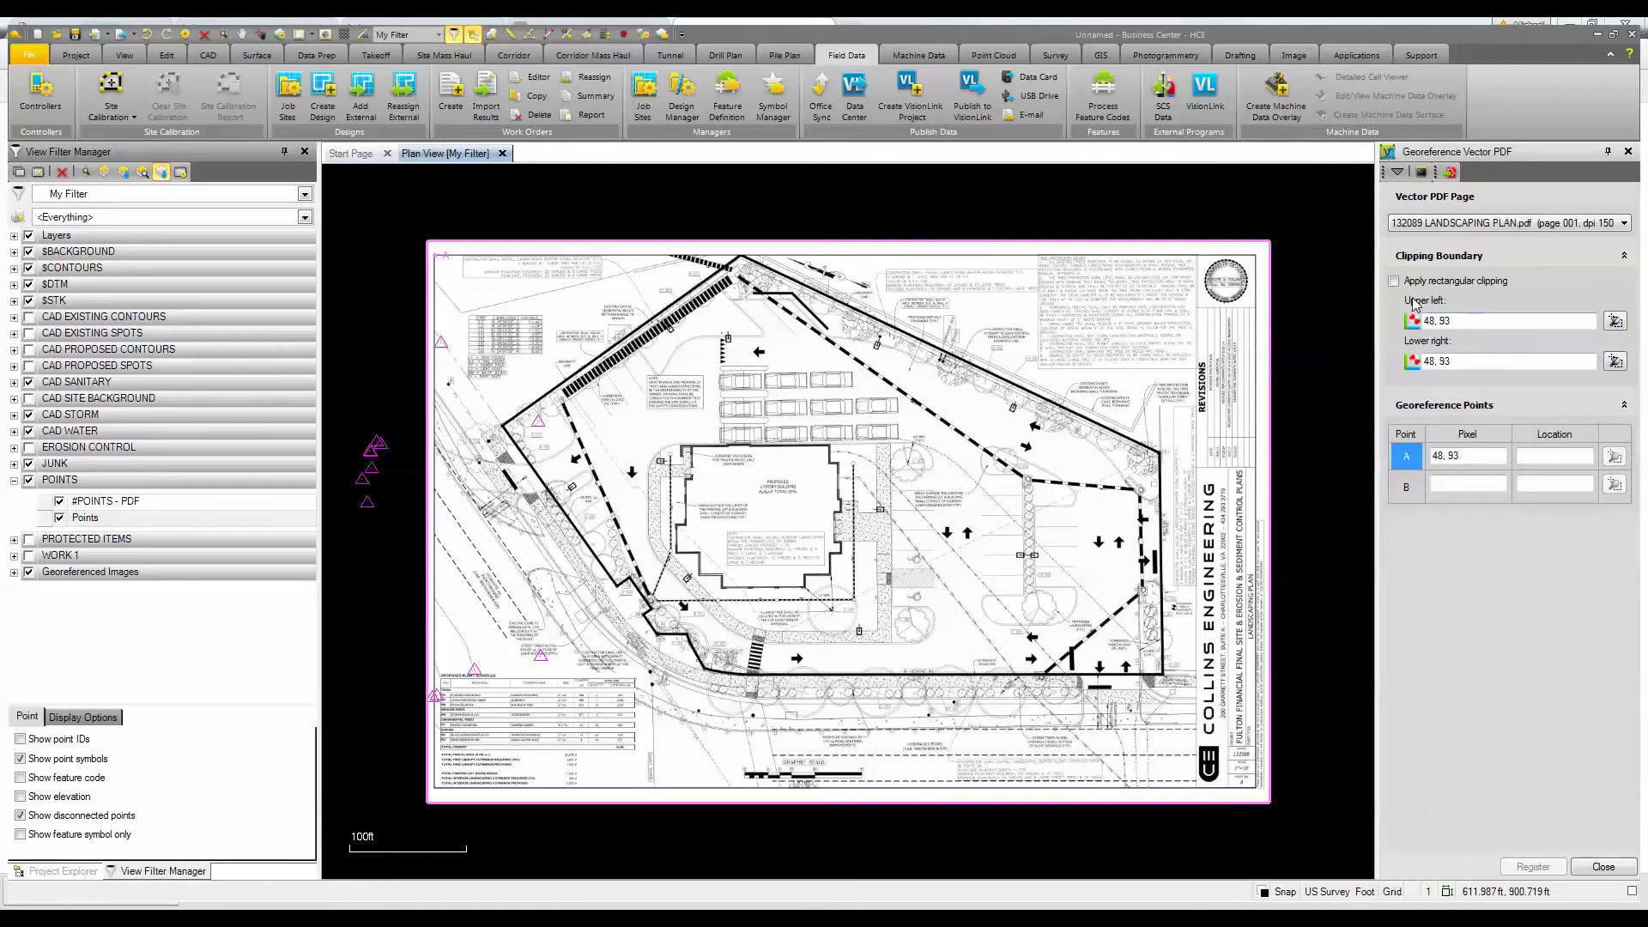
click(1393, 281)
click(1458, 322)
click(426, 256)
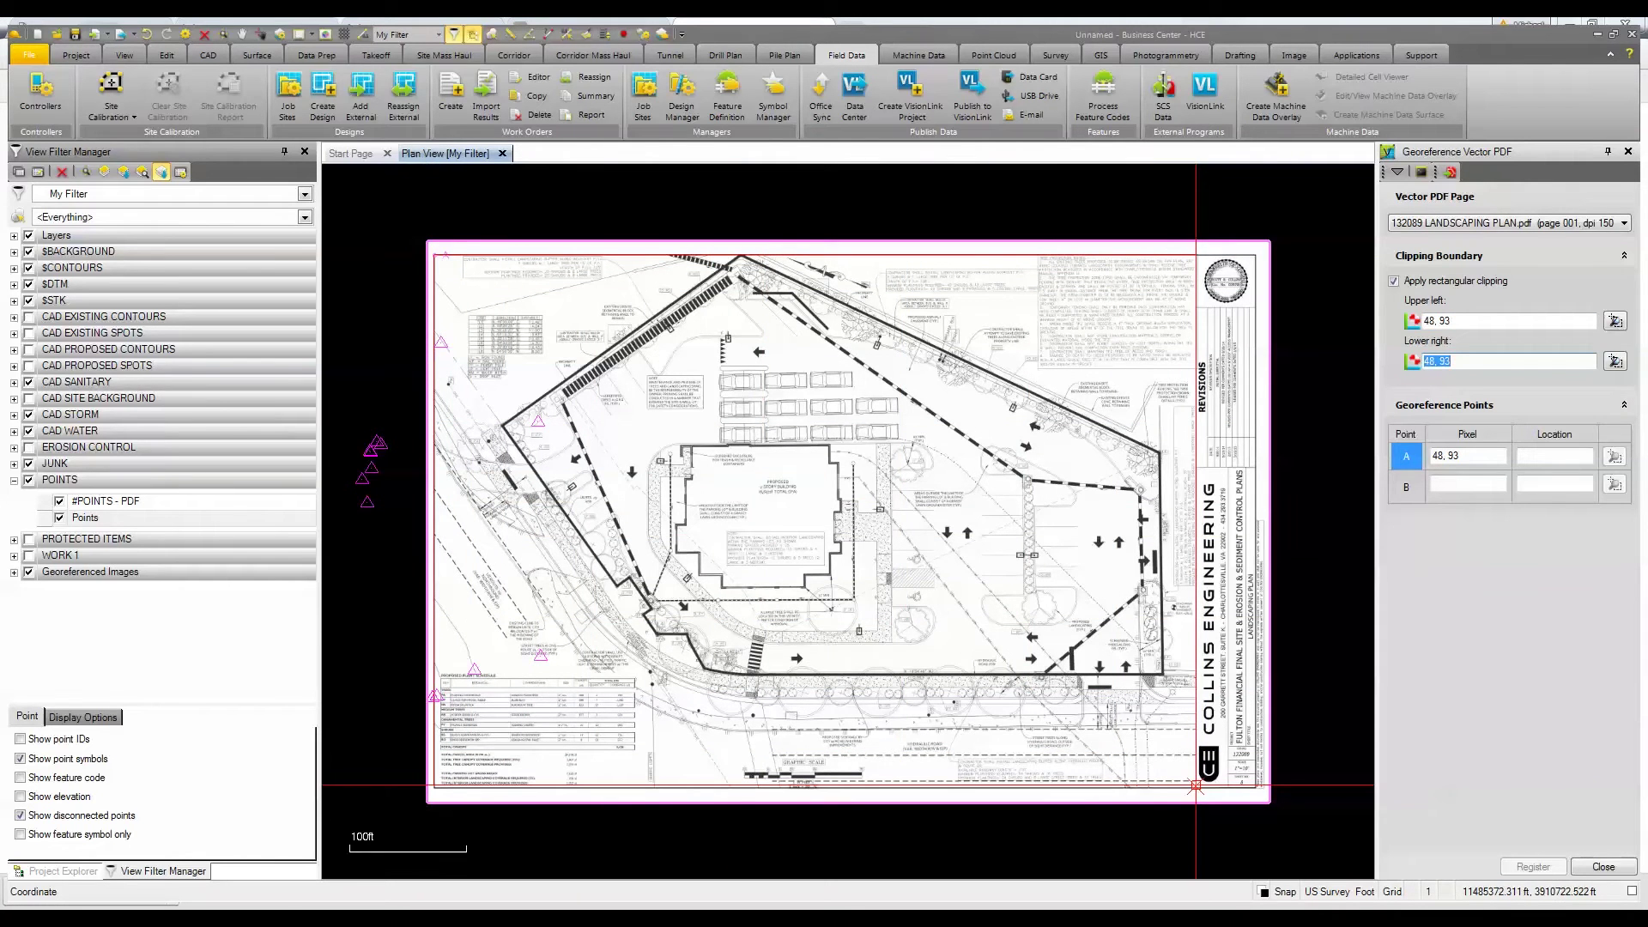
click(1195, 784)
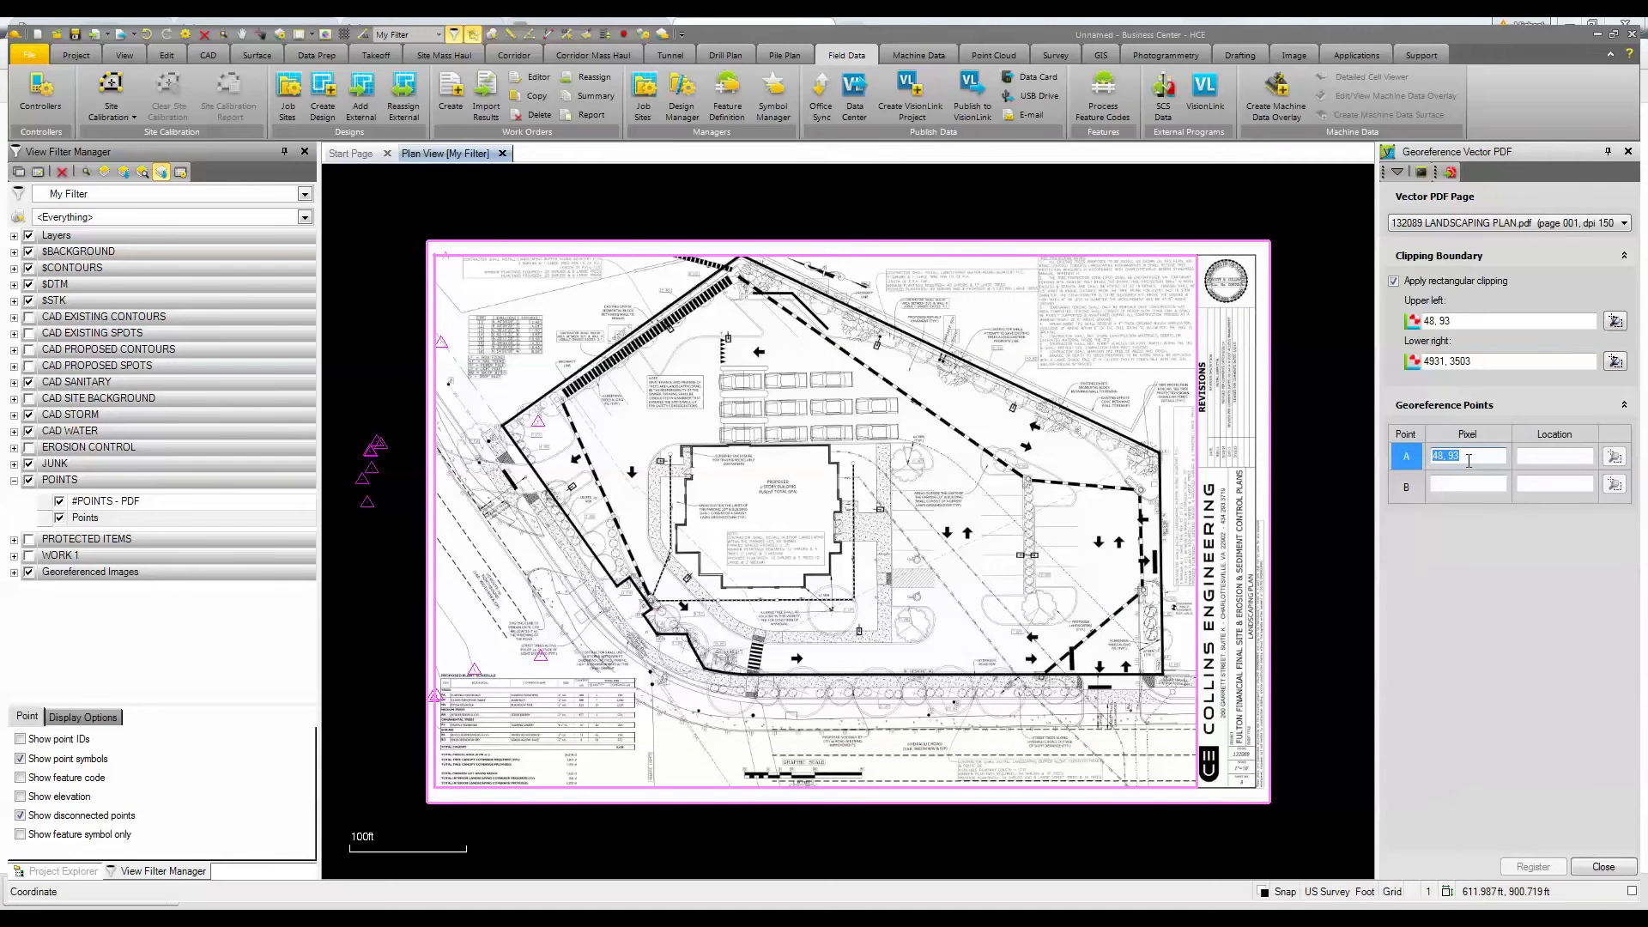
Set georeference point A from the I.F. corner at pixel 482, 1184 to the control point with northing 11485750.420.
scroll(489, 434, up, 5)
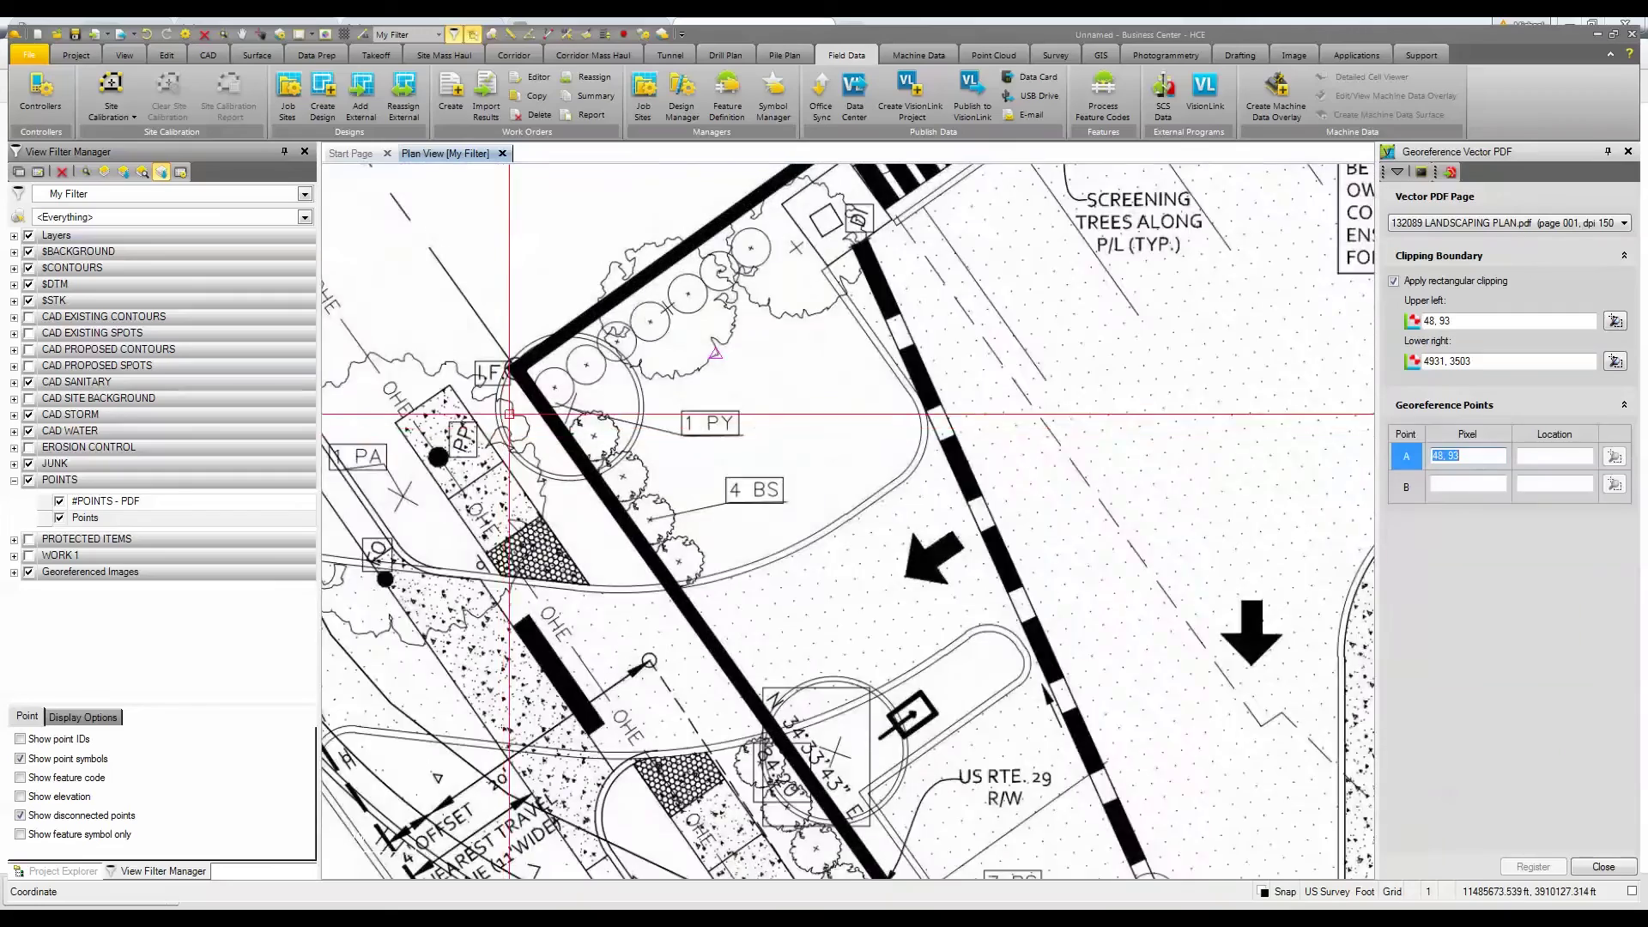
scroll(503, 429, up, 3)
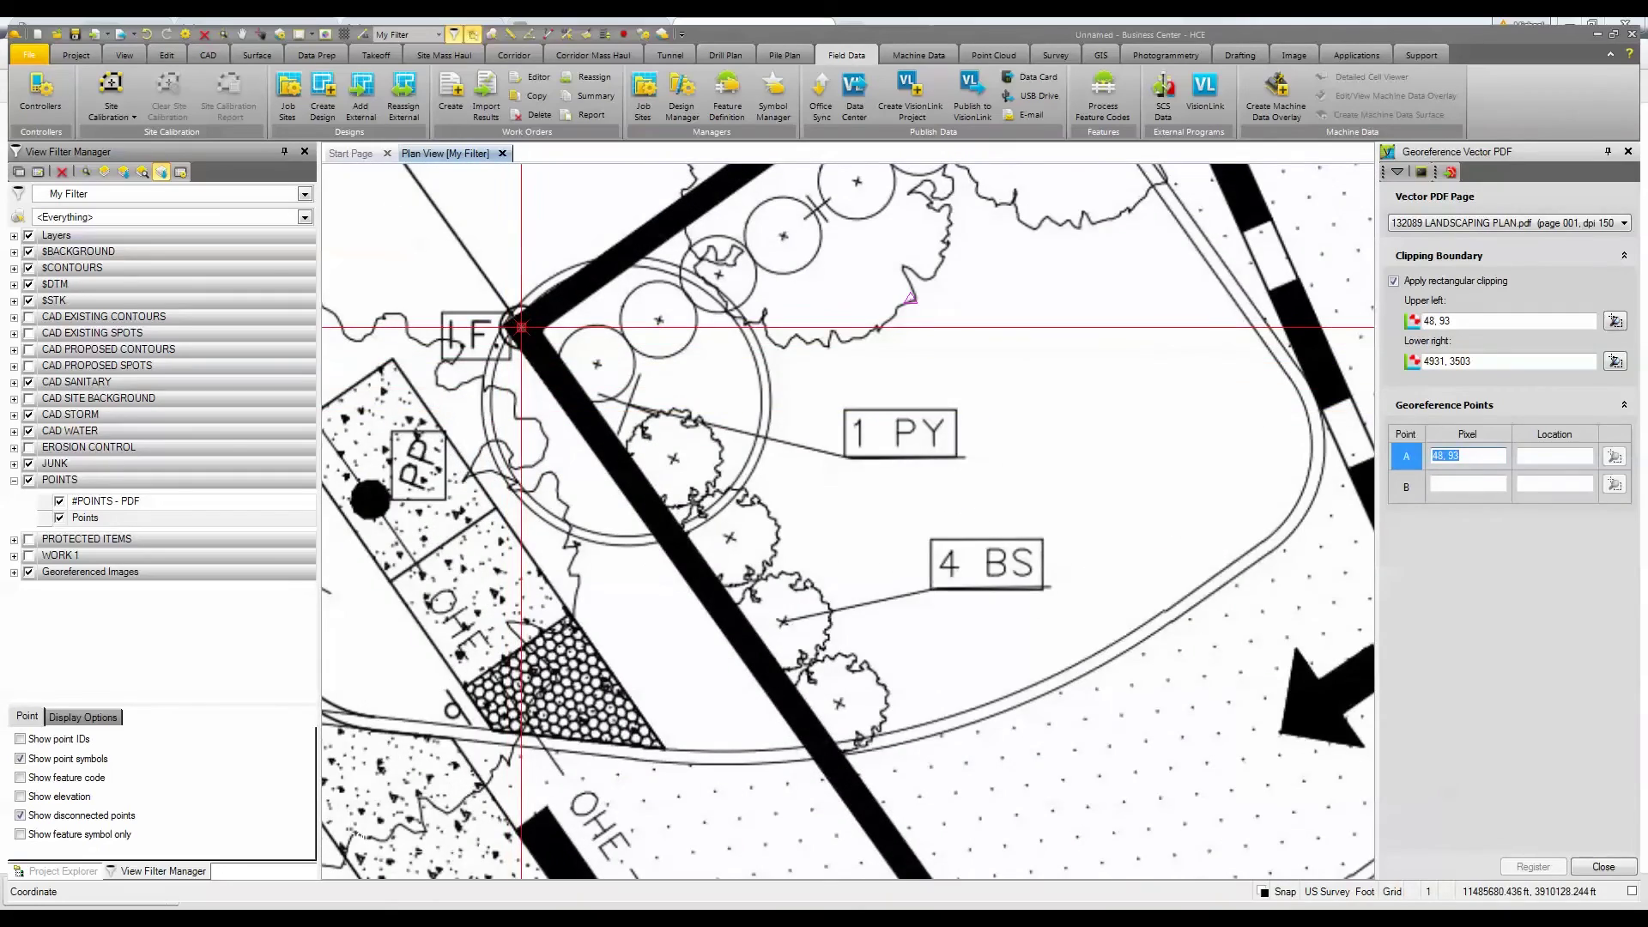
click(549, 466)
scroll(611, 491, down, 5)
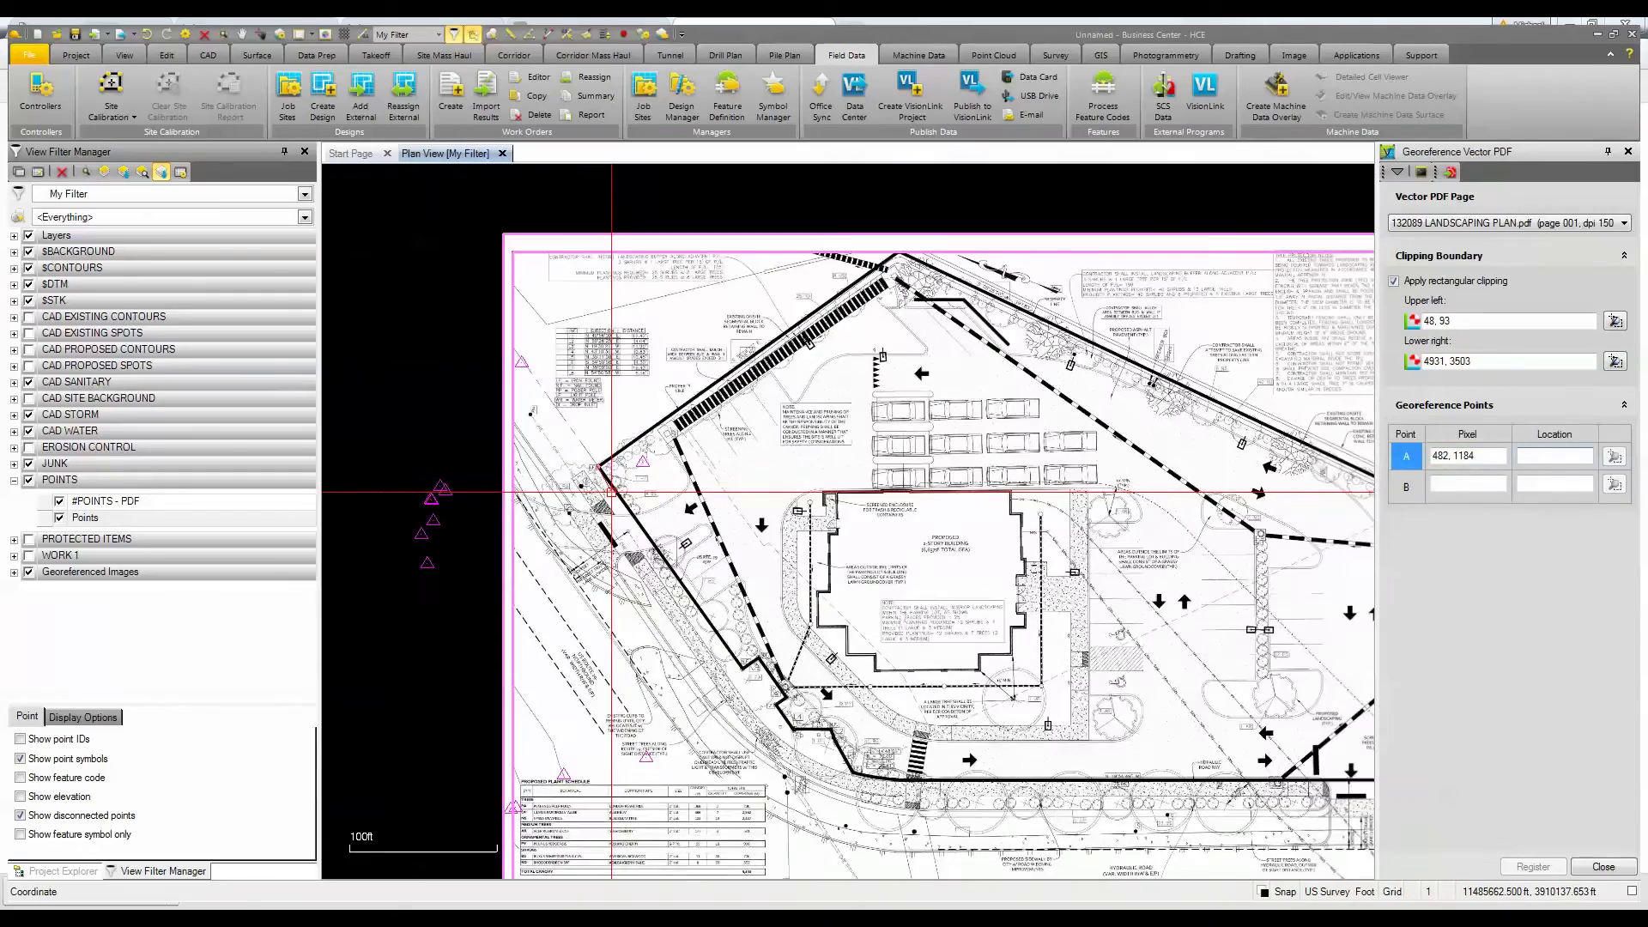
click(521, 364)
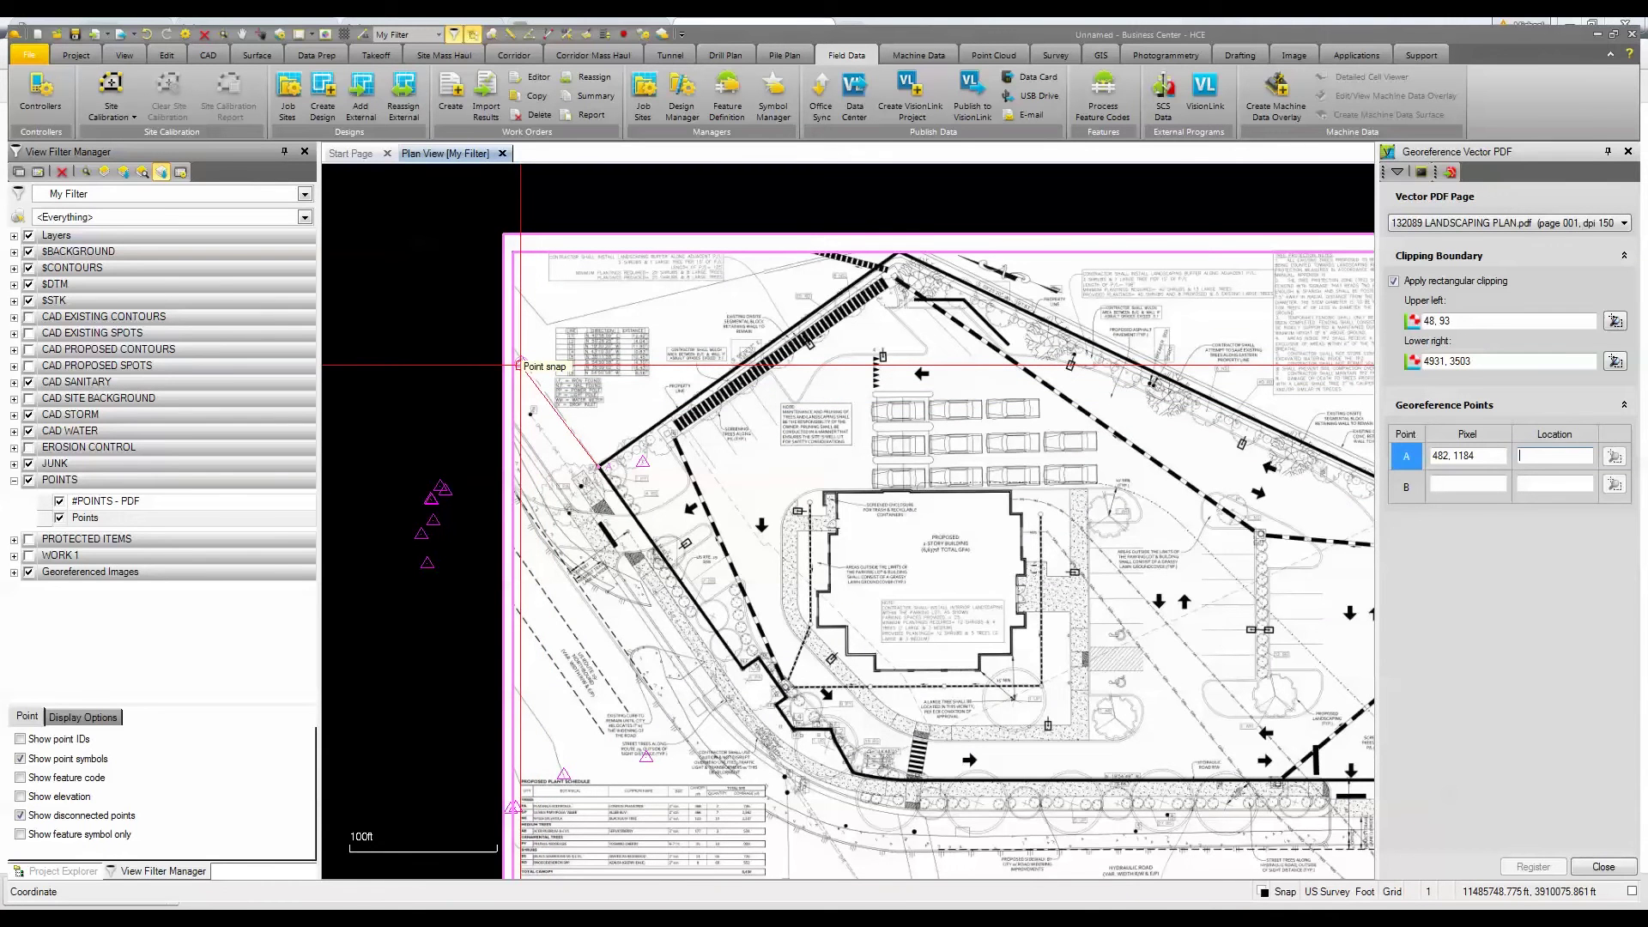
Set georeference point B from the I.F. corner near the title block, pixel 4693, 1359, to the control point with northing 11485482.460.
scroll(599, 468, down, 2)
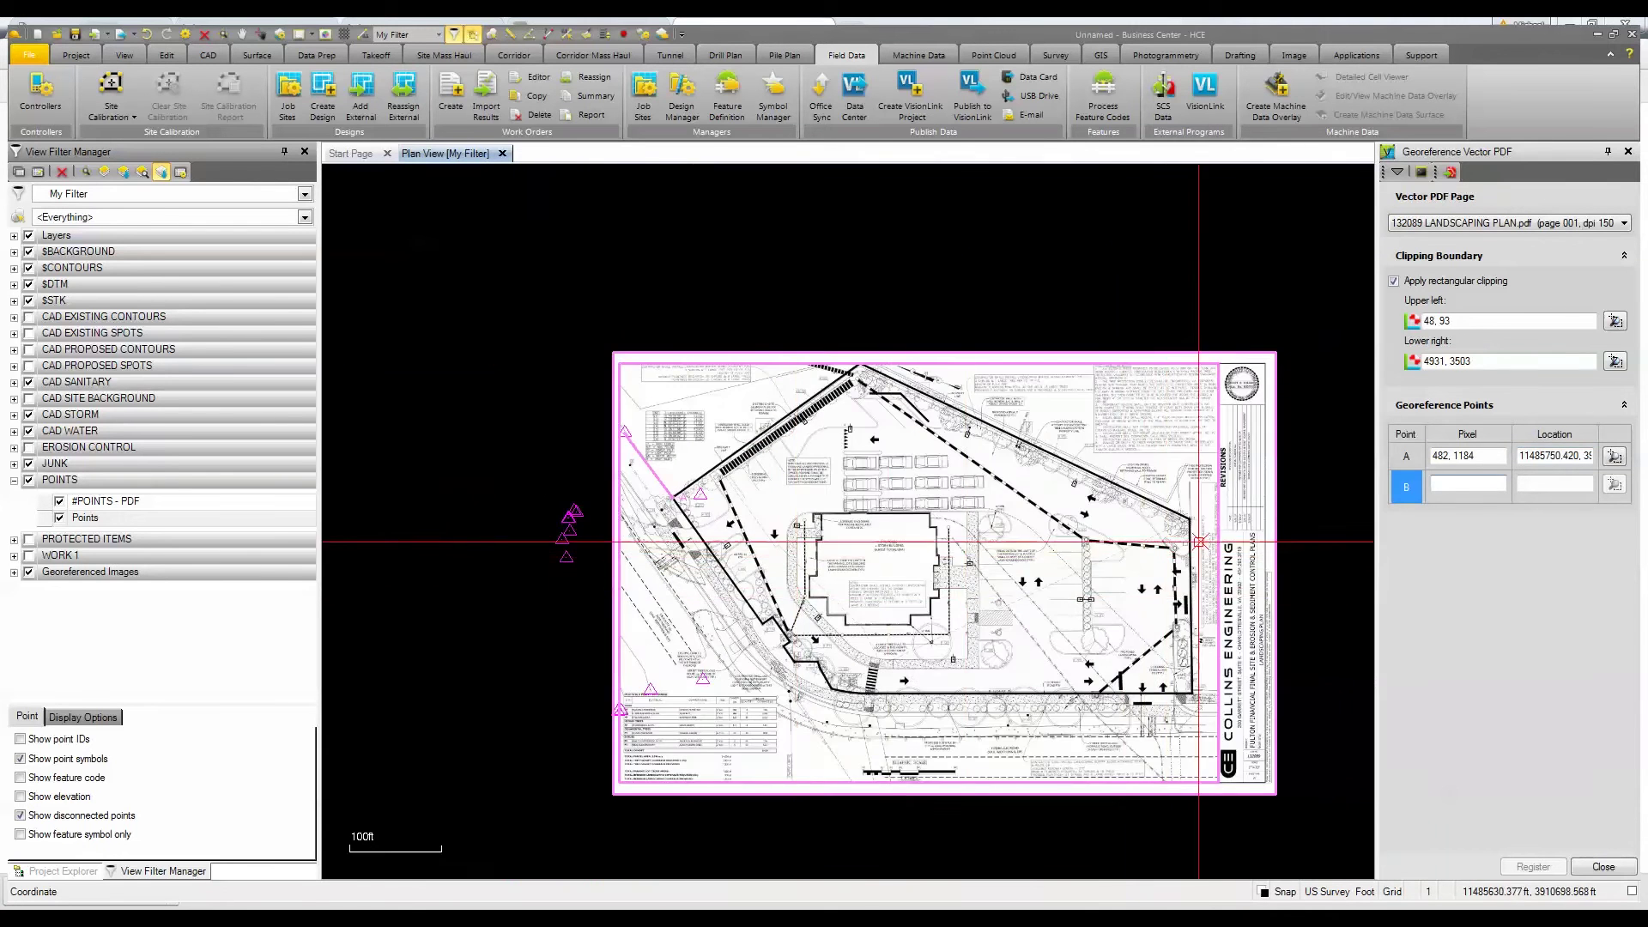
scroll(1206, 522, up, 6)
scroll(1116, 477, up, 3)
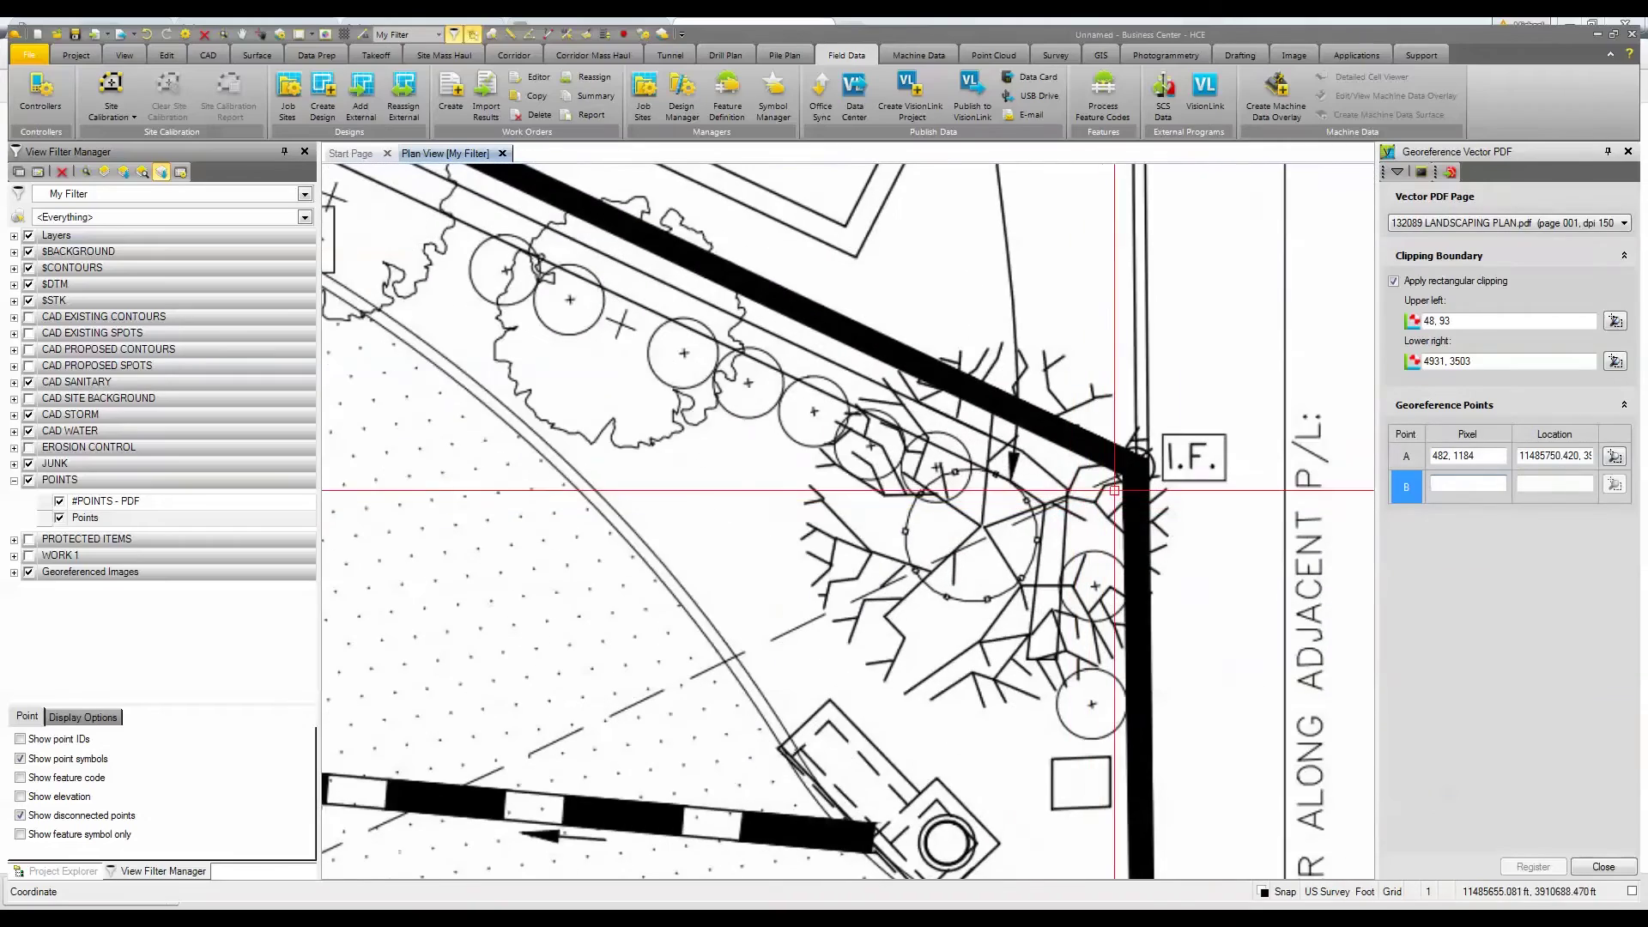
click(1135, 471)
scroll(1135, 470, down, 10)
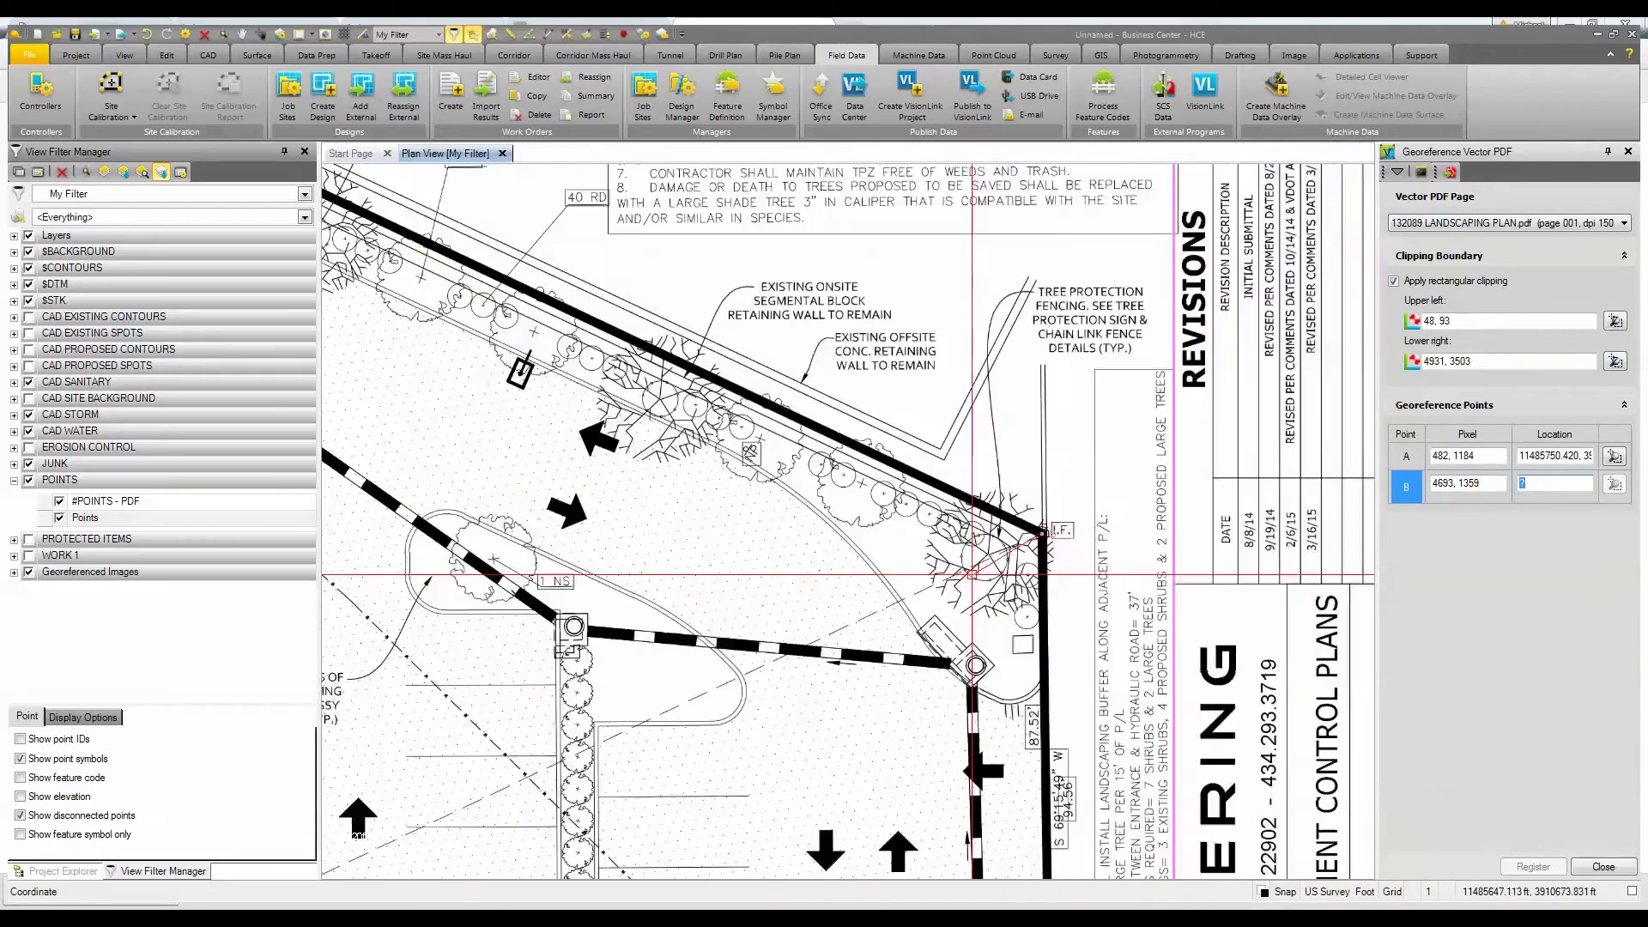
scroll(759, 644, up, 1)
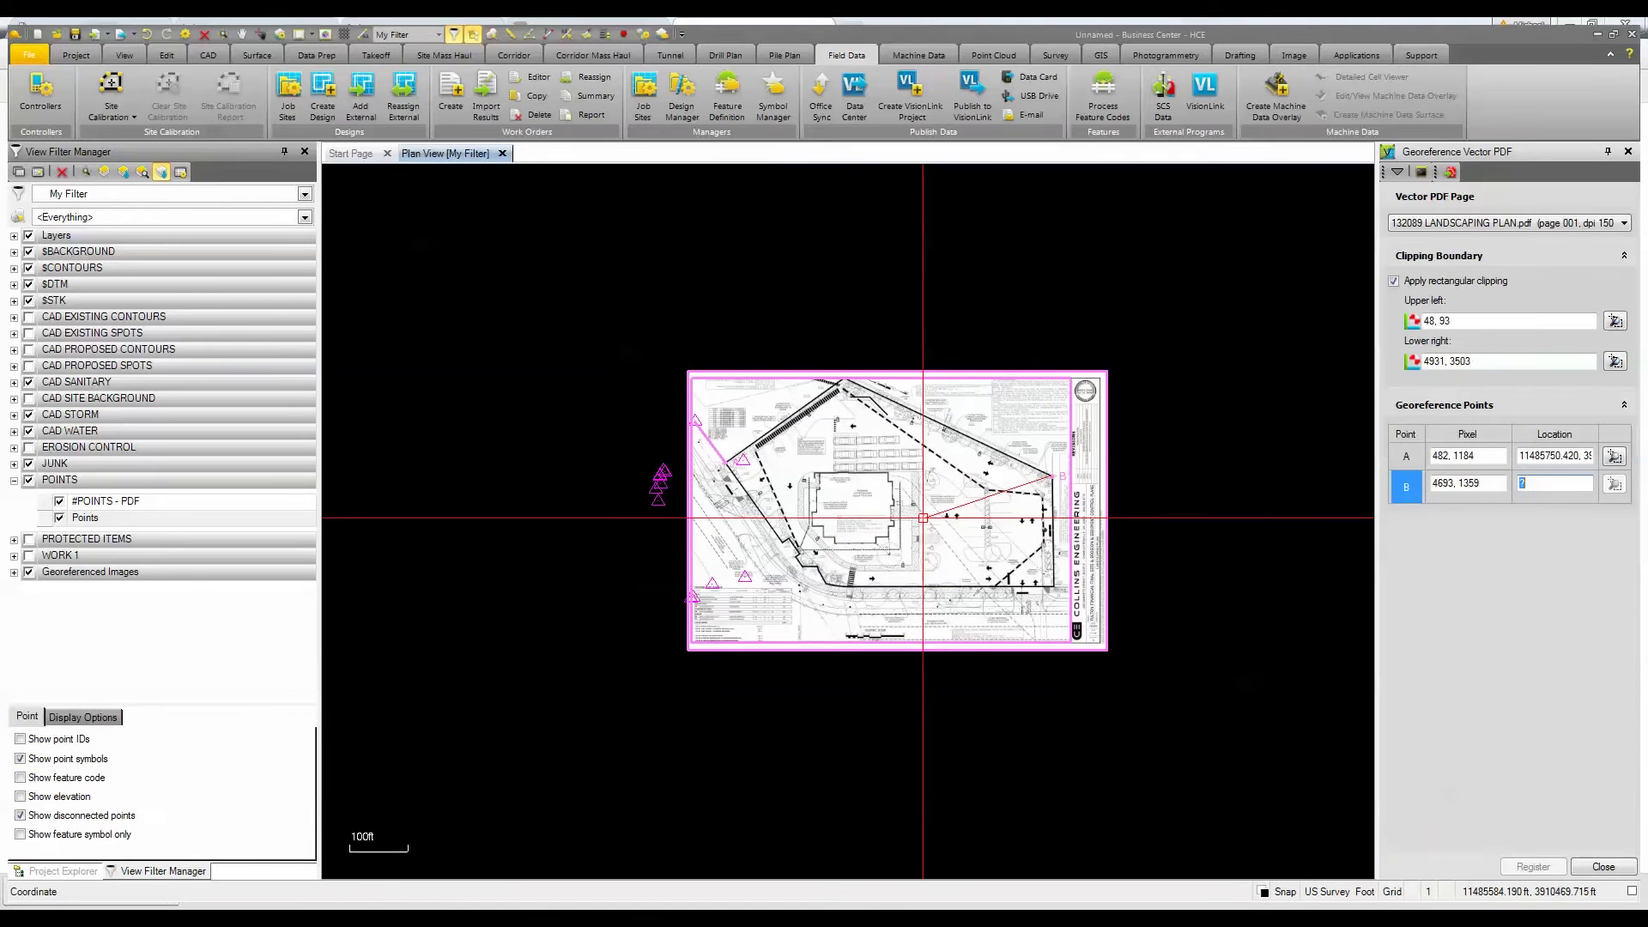
click(744, 578)
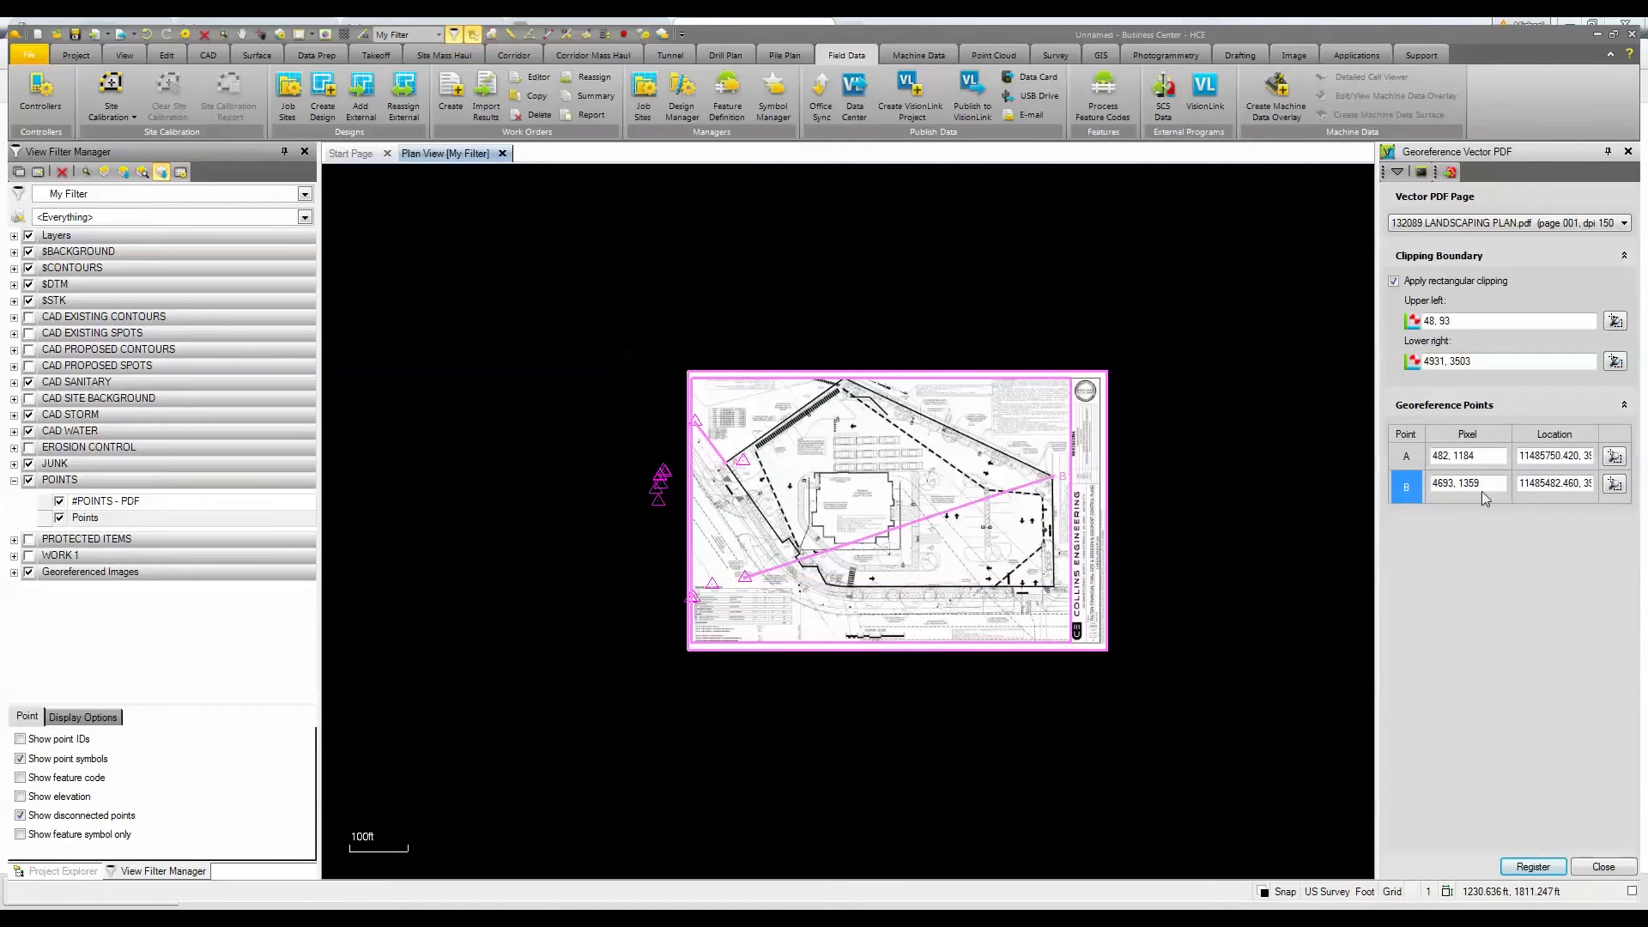
Register the PDF page to points A and B, check the property corners against the control points, and finish georeferencing.
click(1543, 869)
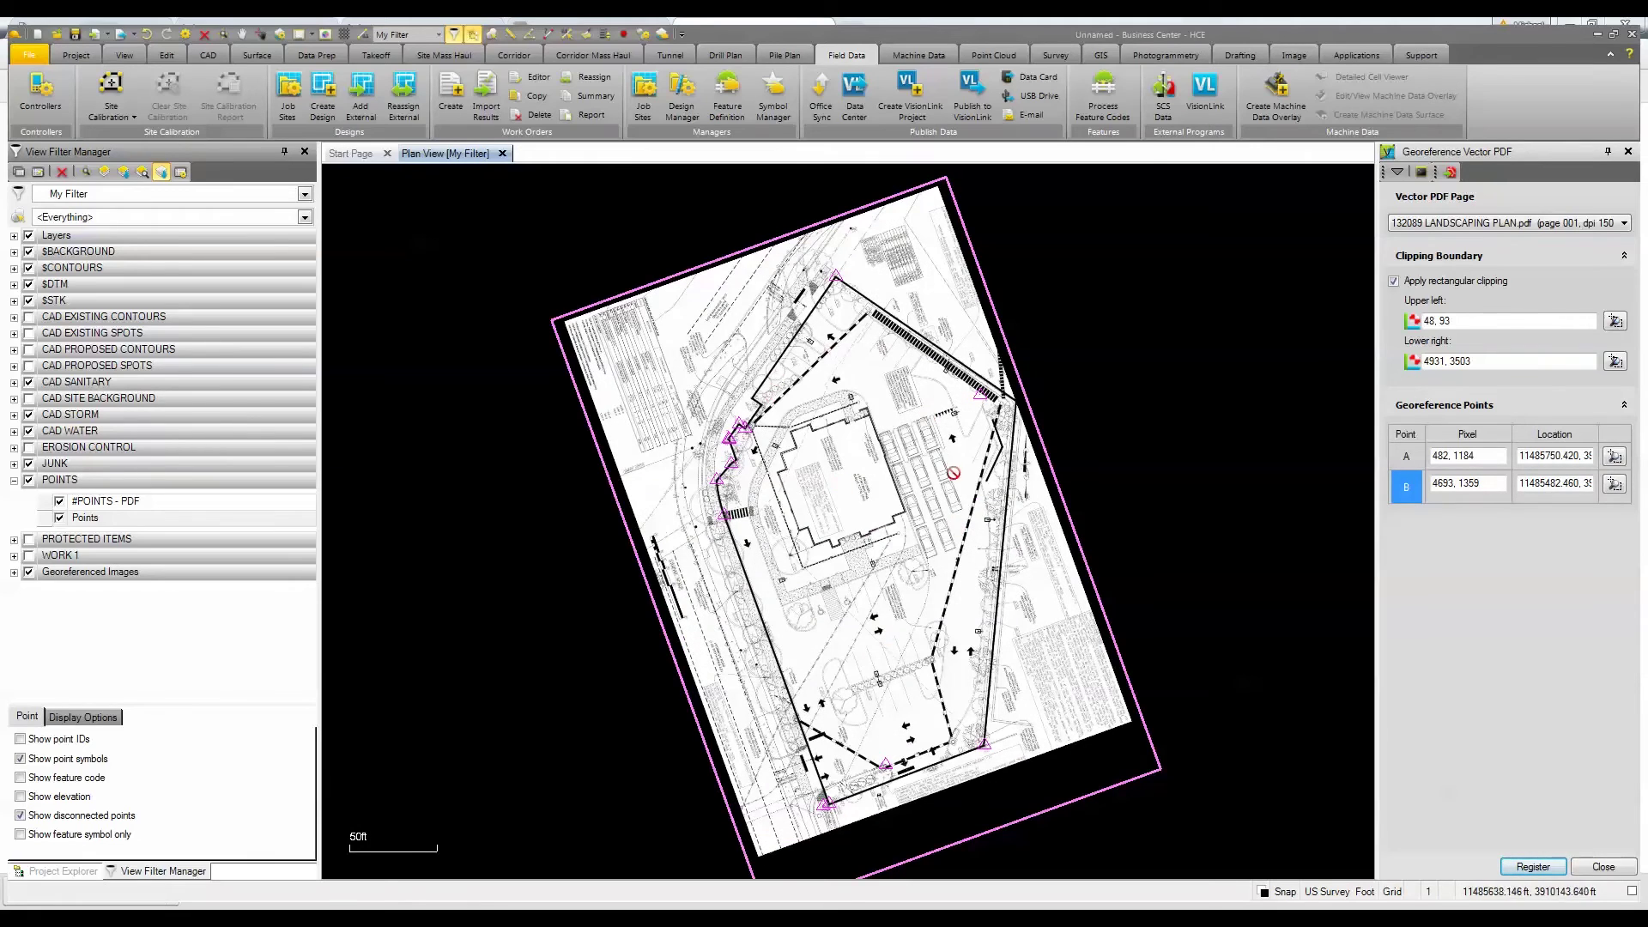
scroll(874, 779, up, 5)
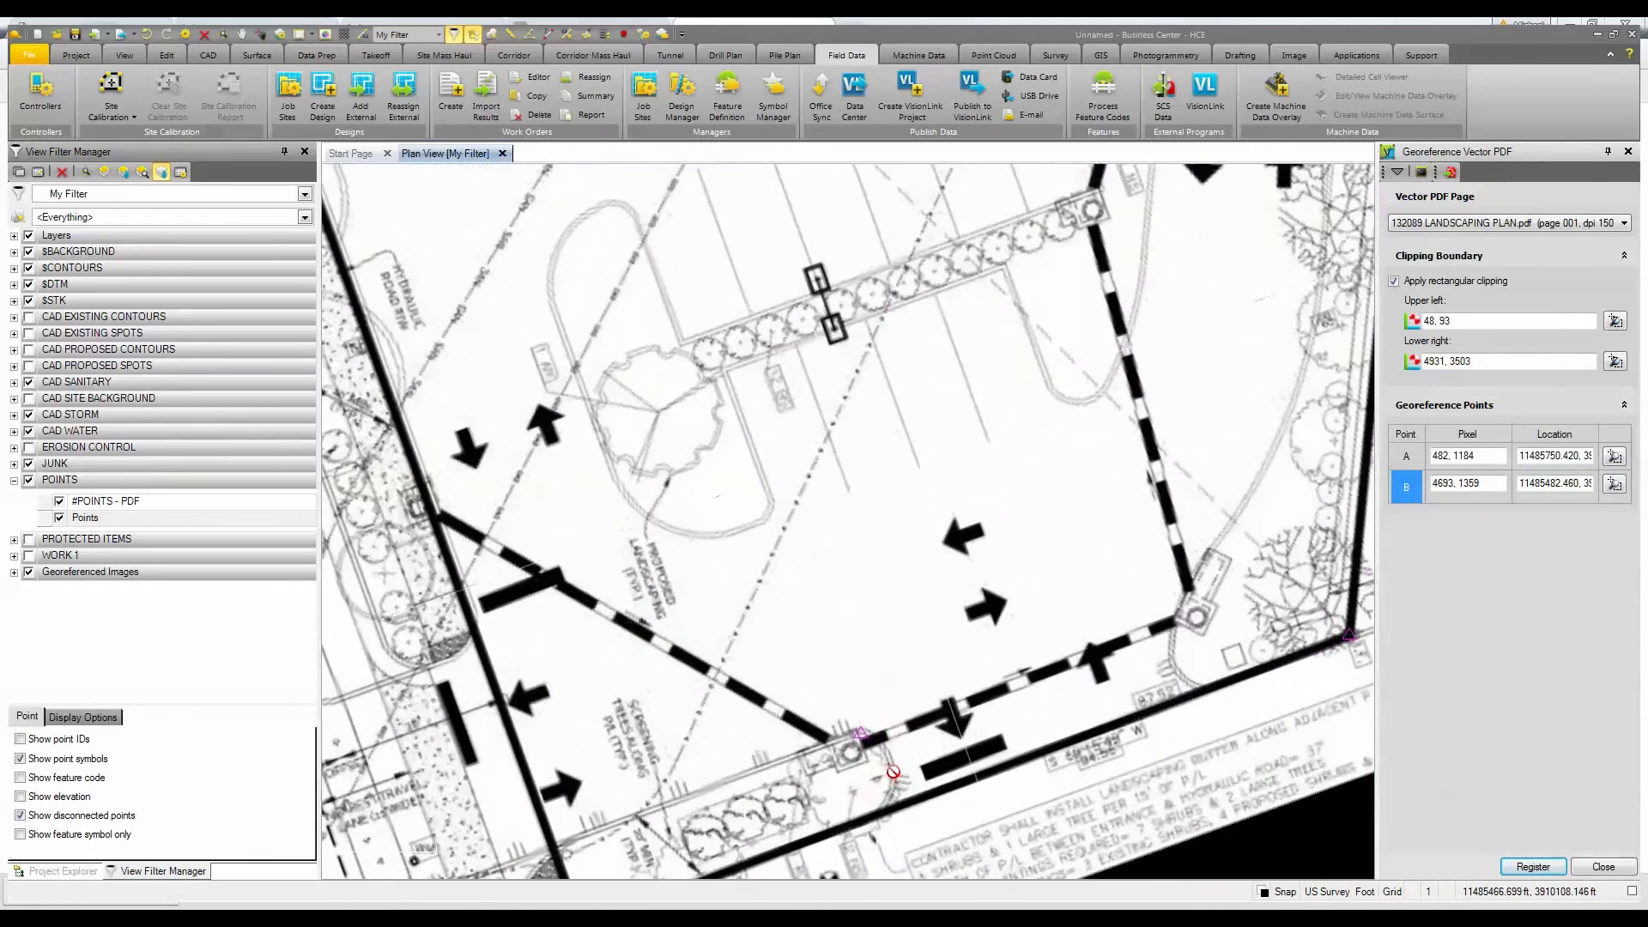
middle_drag(762, 746, 937, 460)
scroll(758, 654, up, 5)
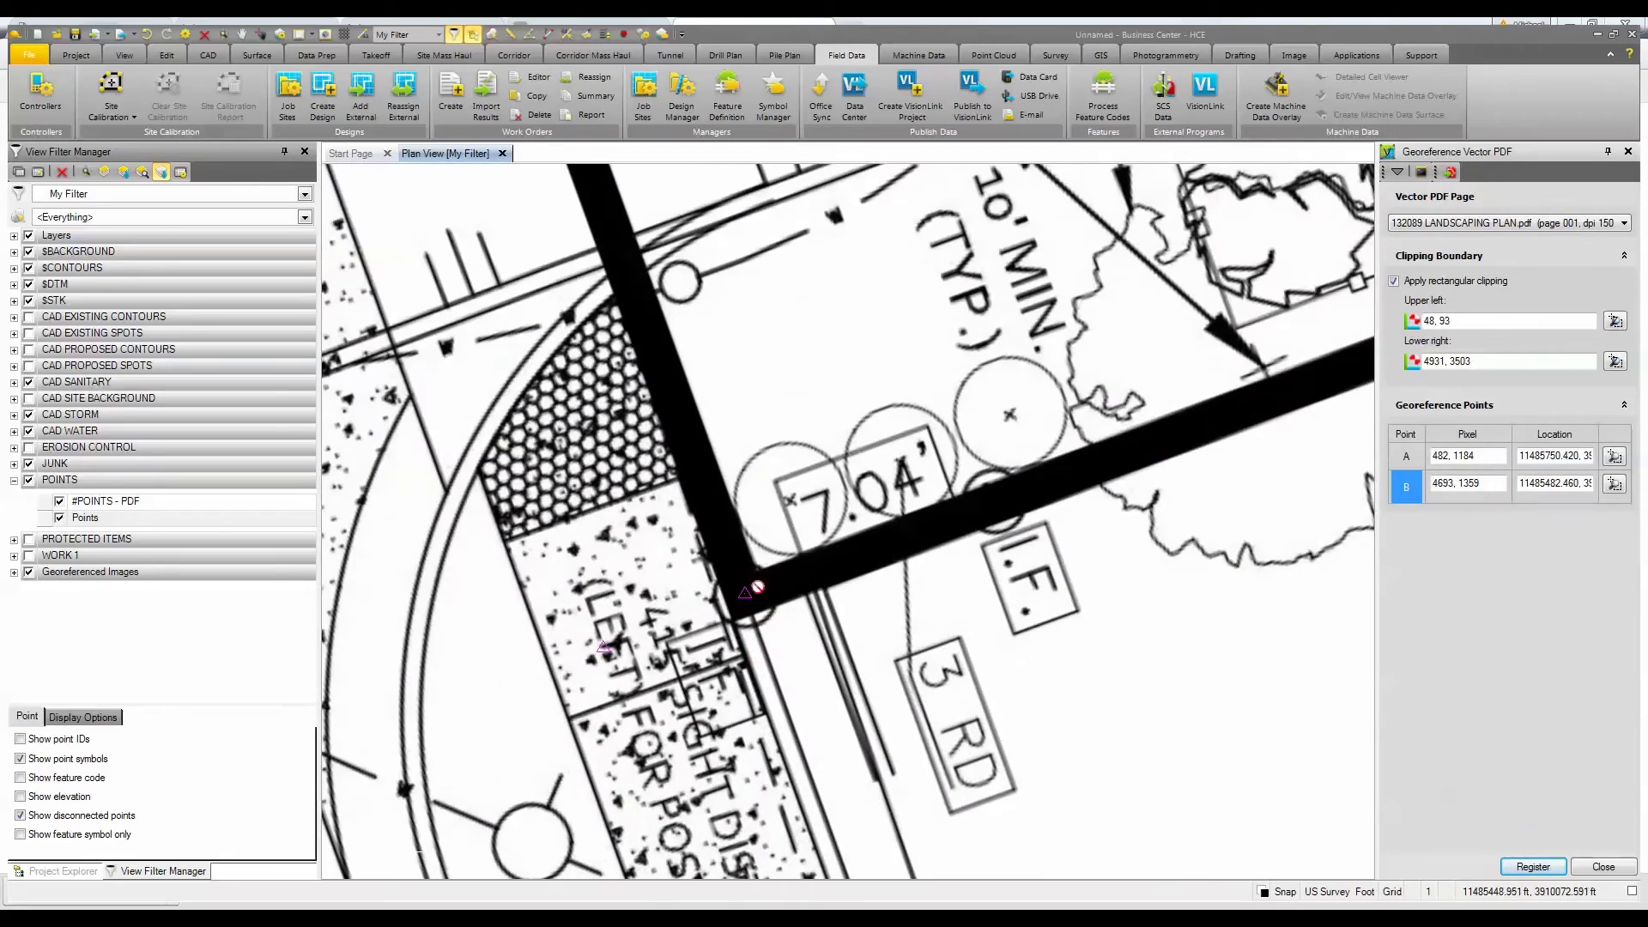
scroll(755, 644, down, 5)
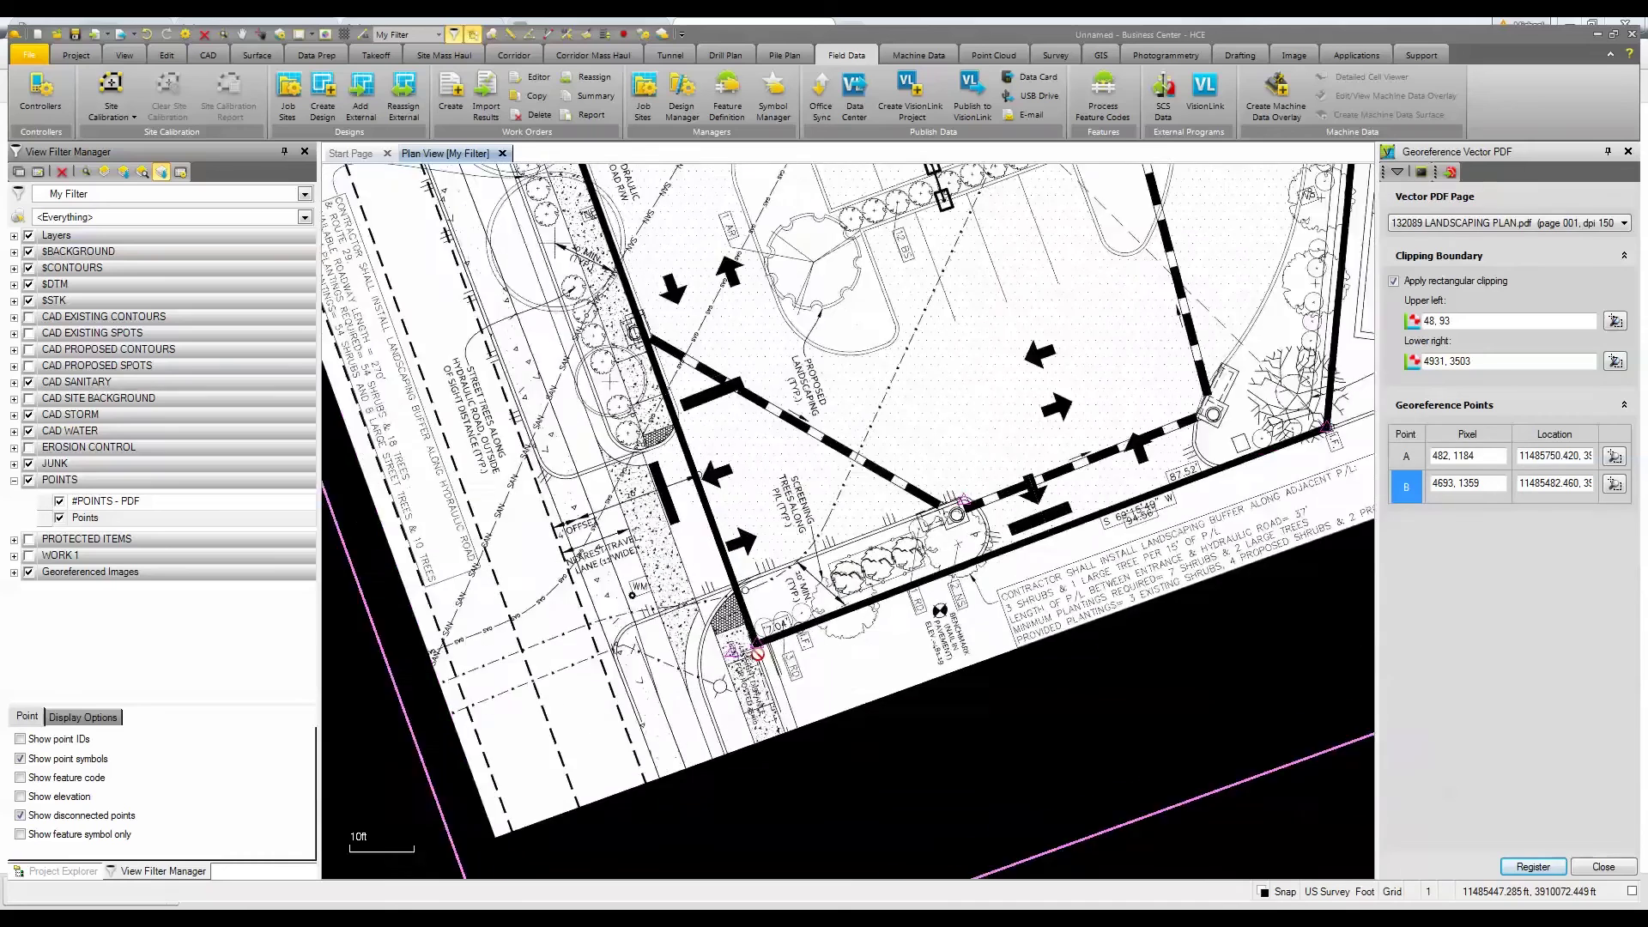
scroll(845, 636, down, 3)
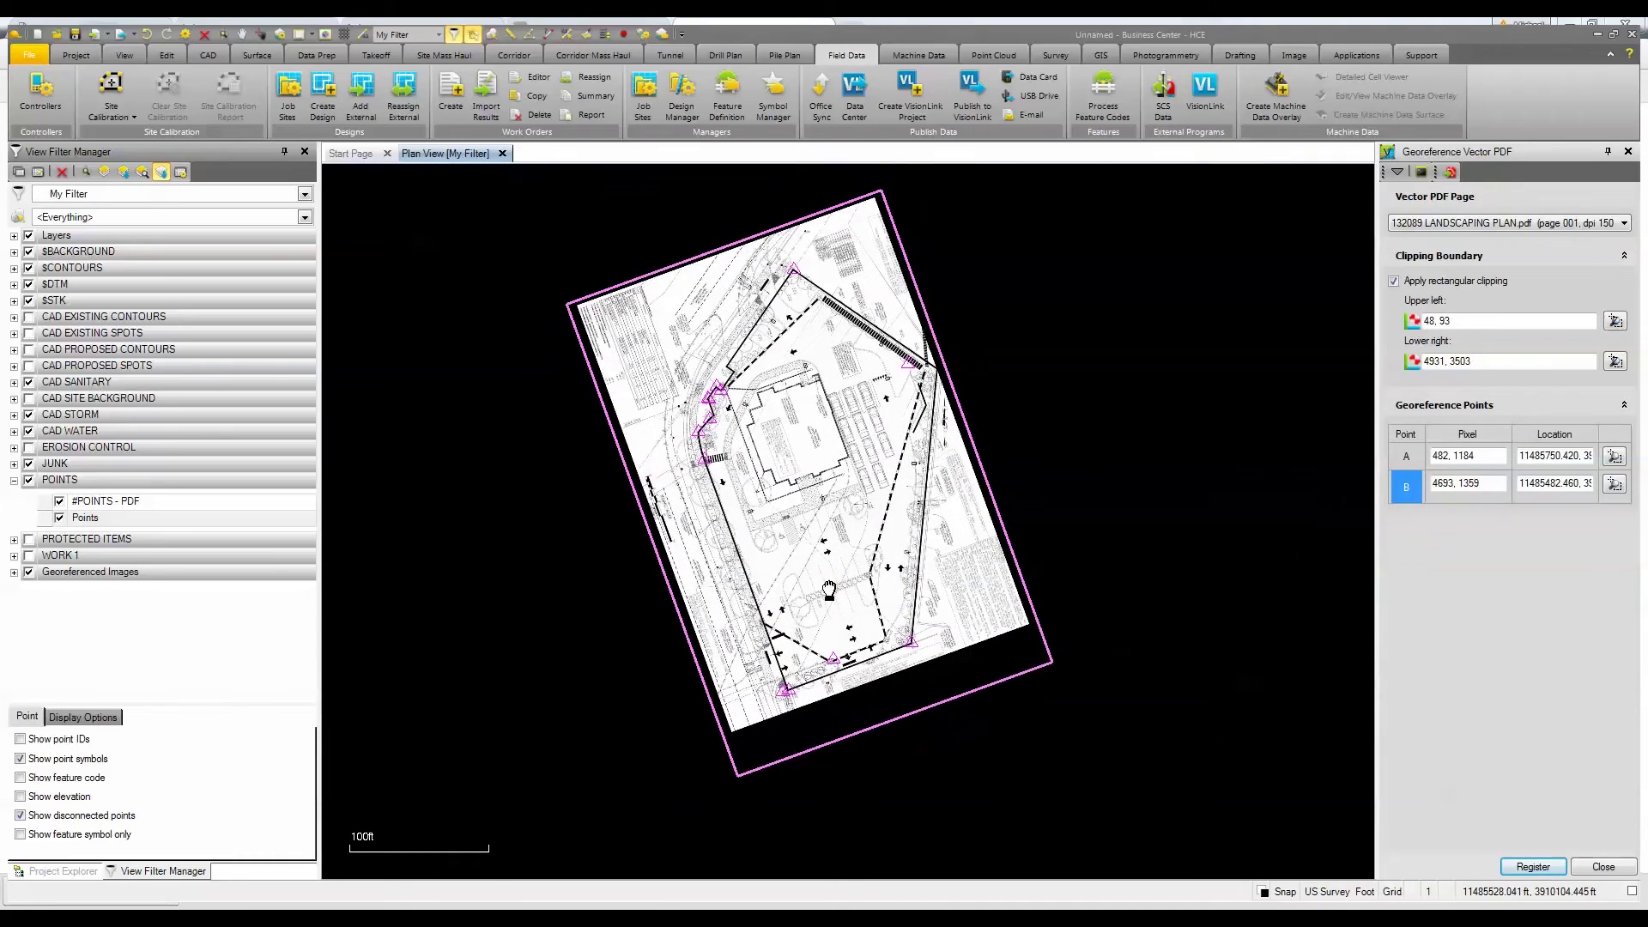
click(1605, 871)
click(1603, 868)
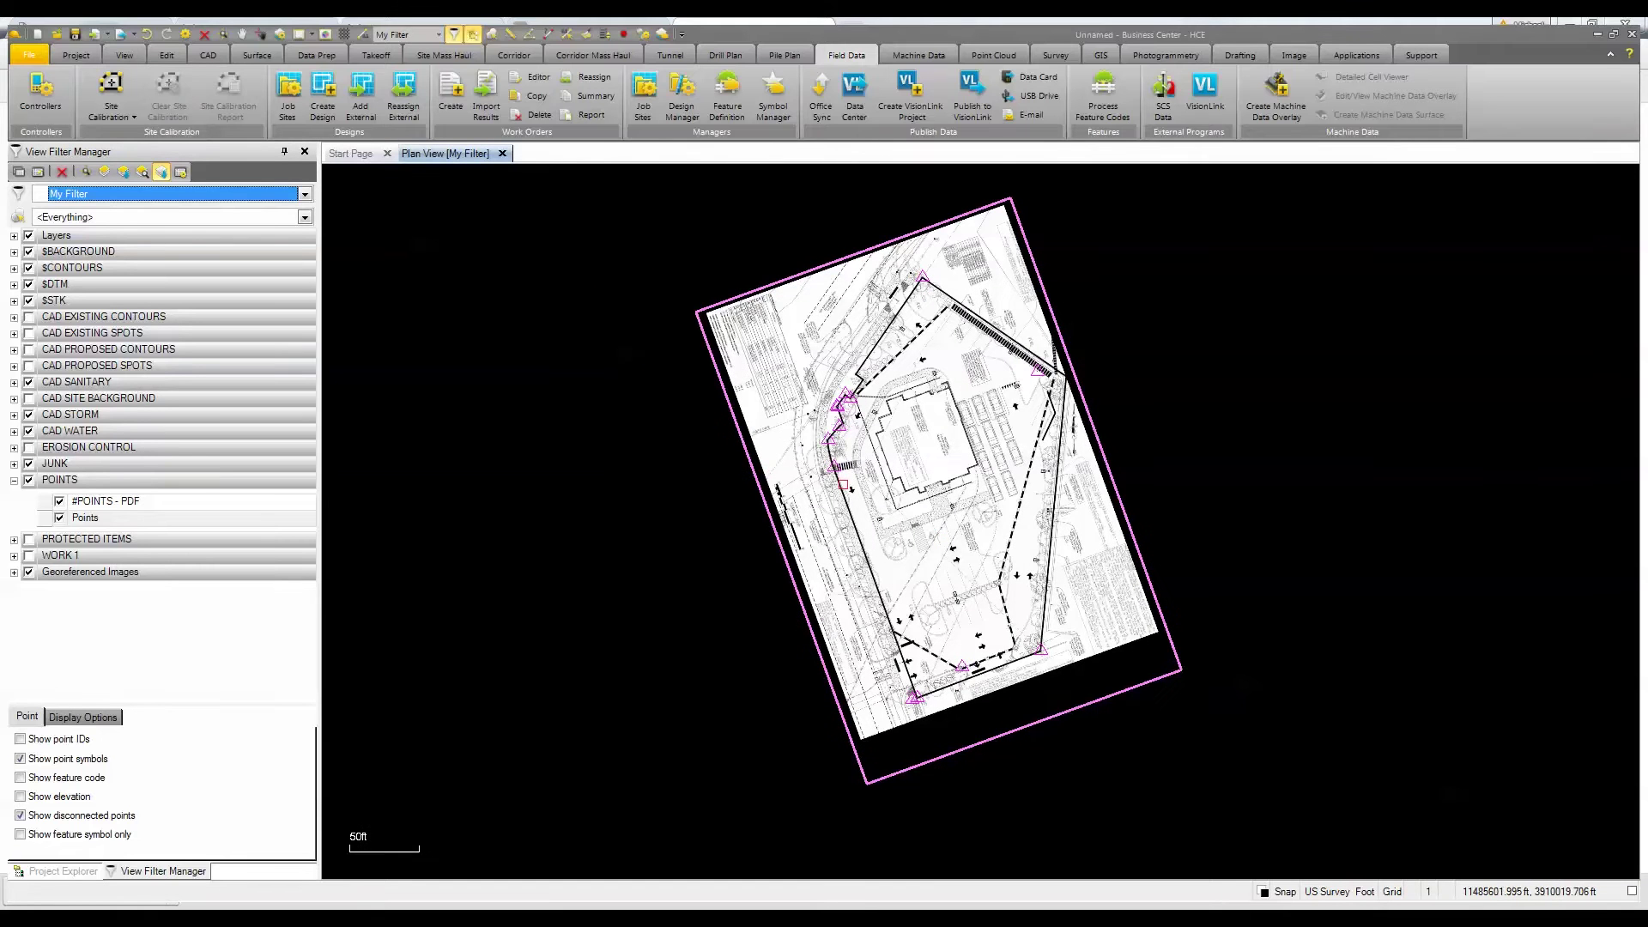
Import the georeferenced page's vector PDF data, joining dashed lines, discarding raw data and preserving native PDF layers.
right_click(673, 328)
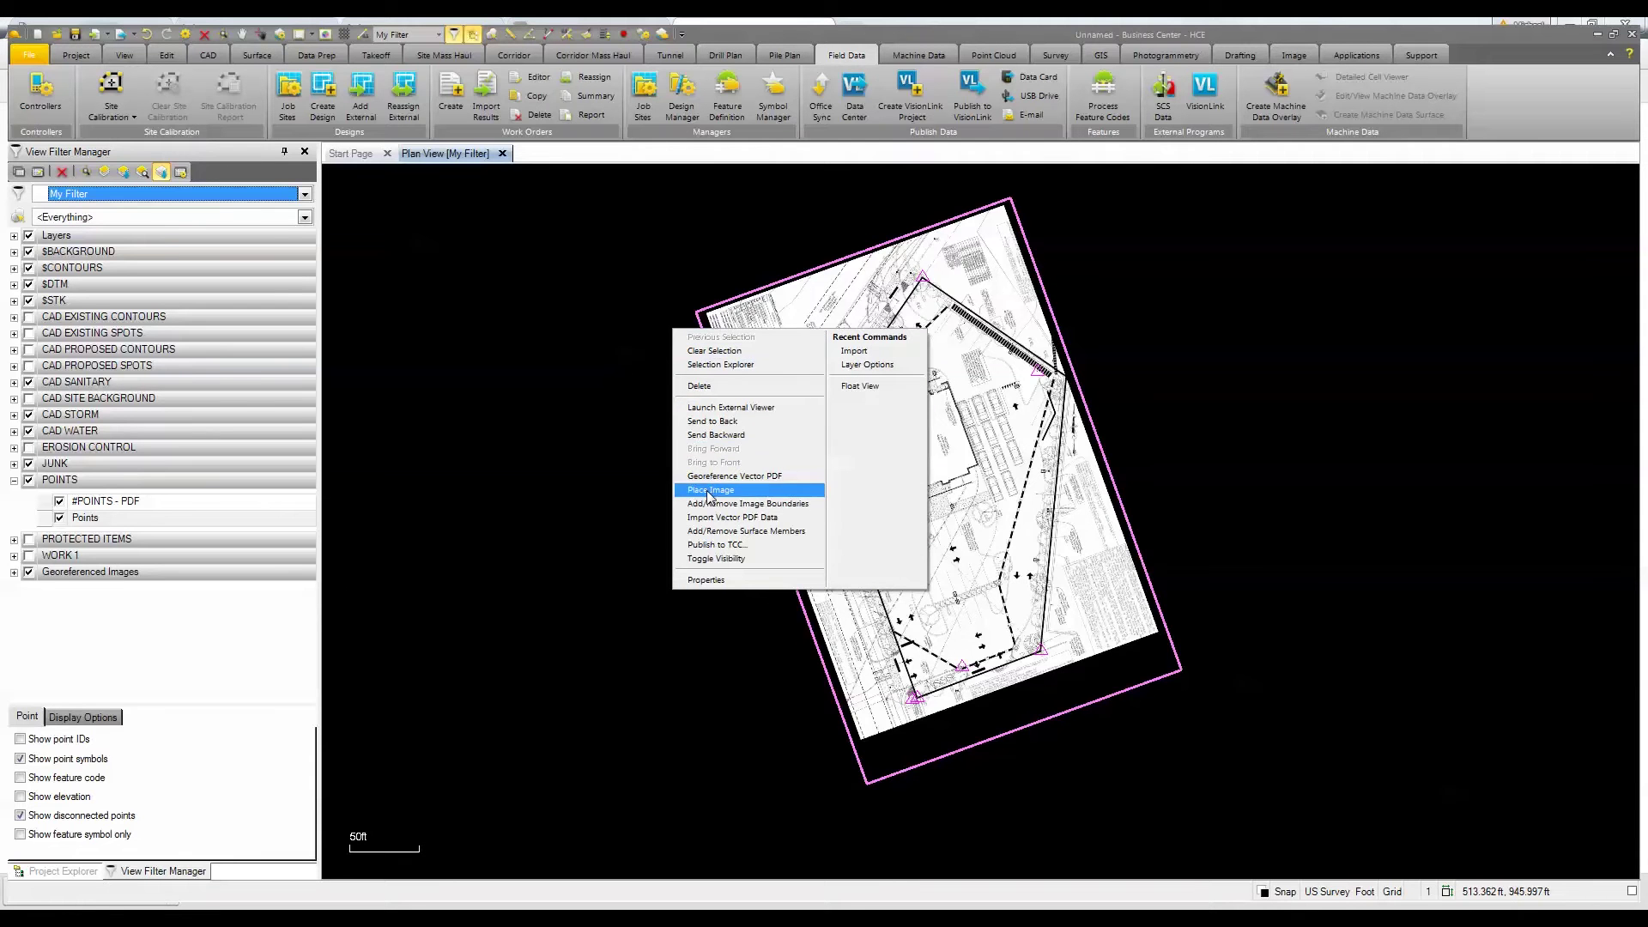
click(714, 518)
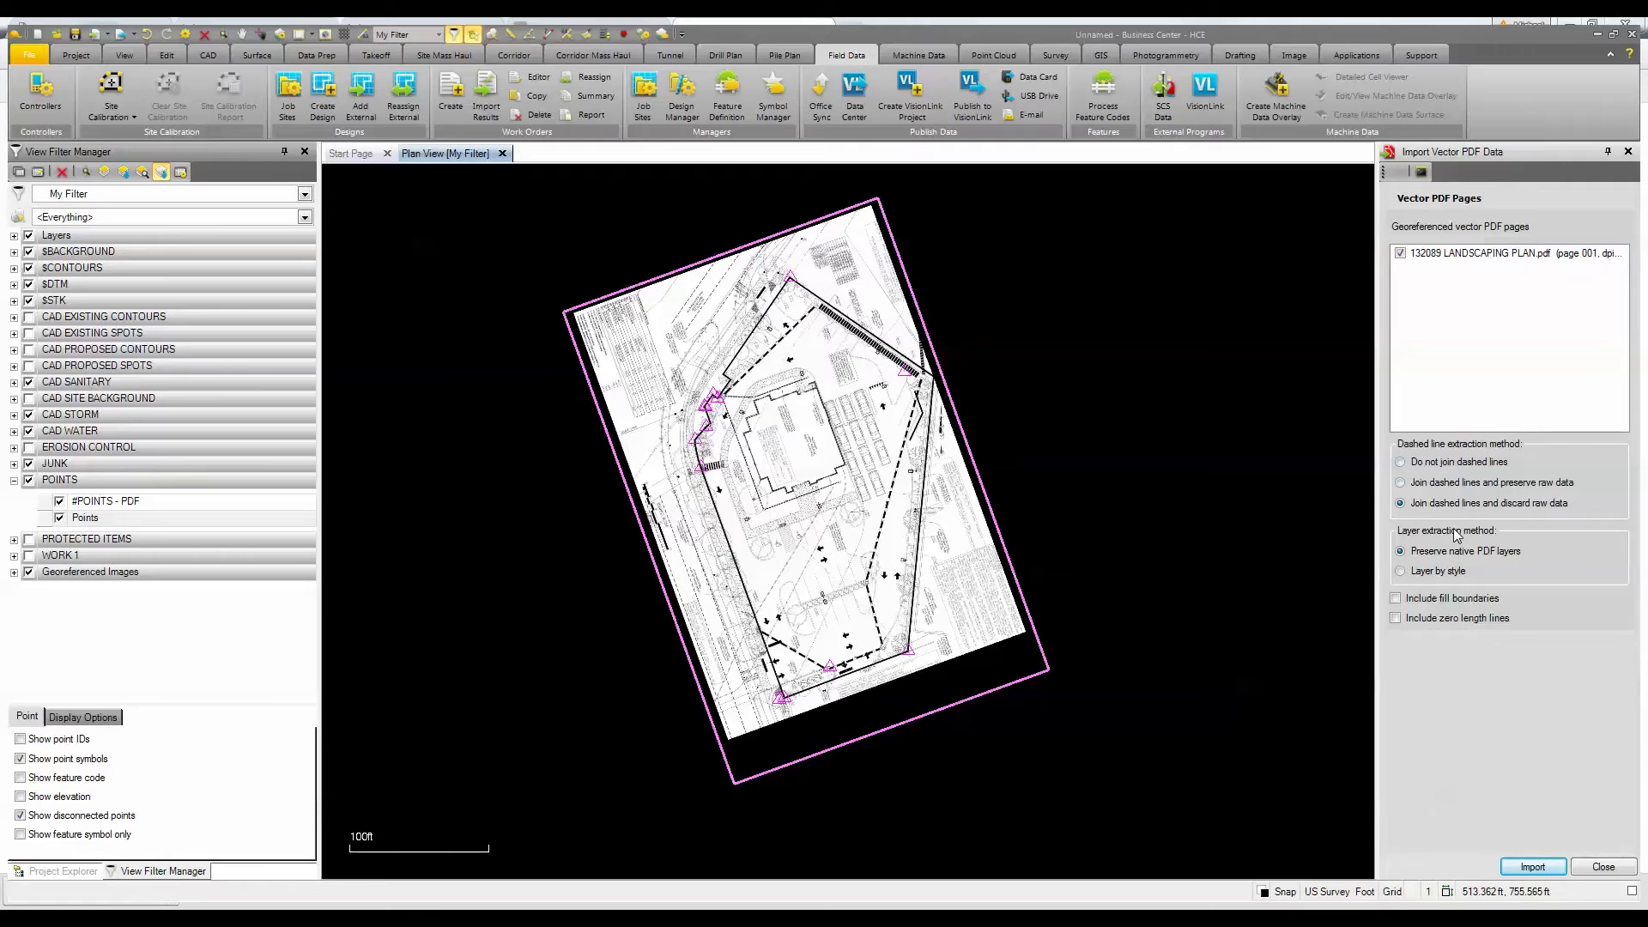
click(1534, 867)
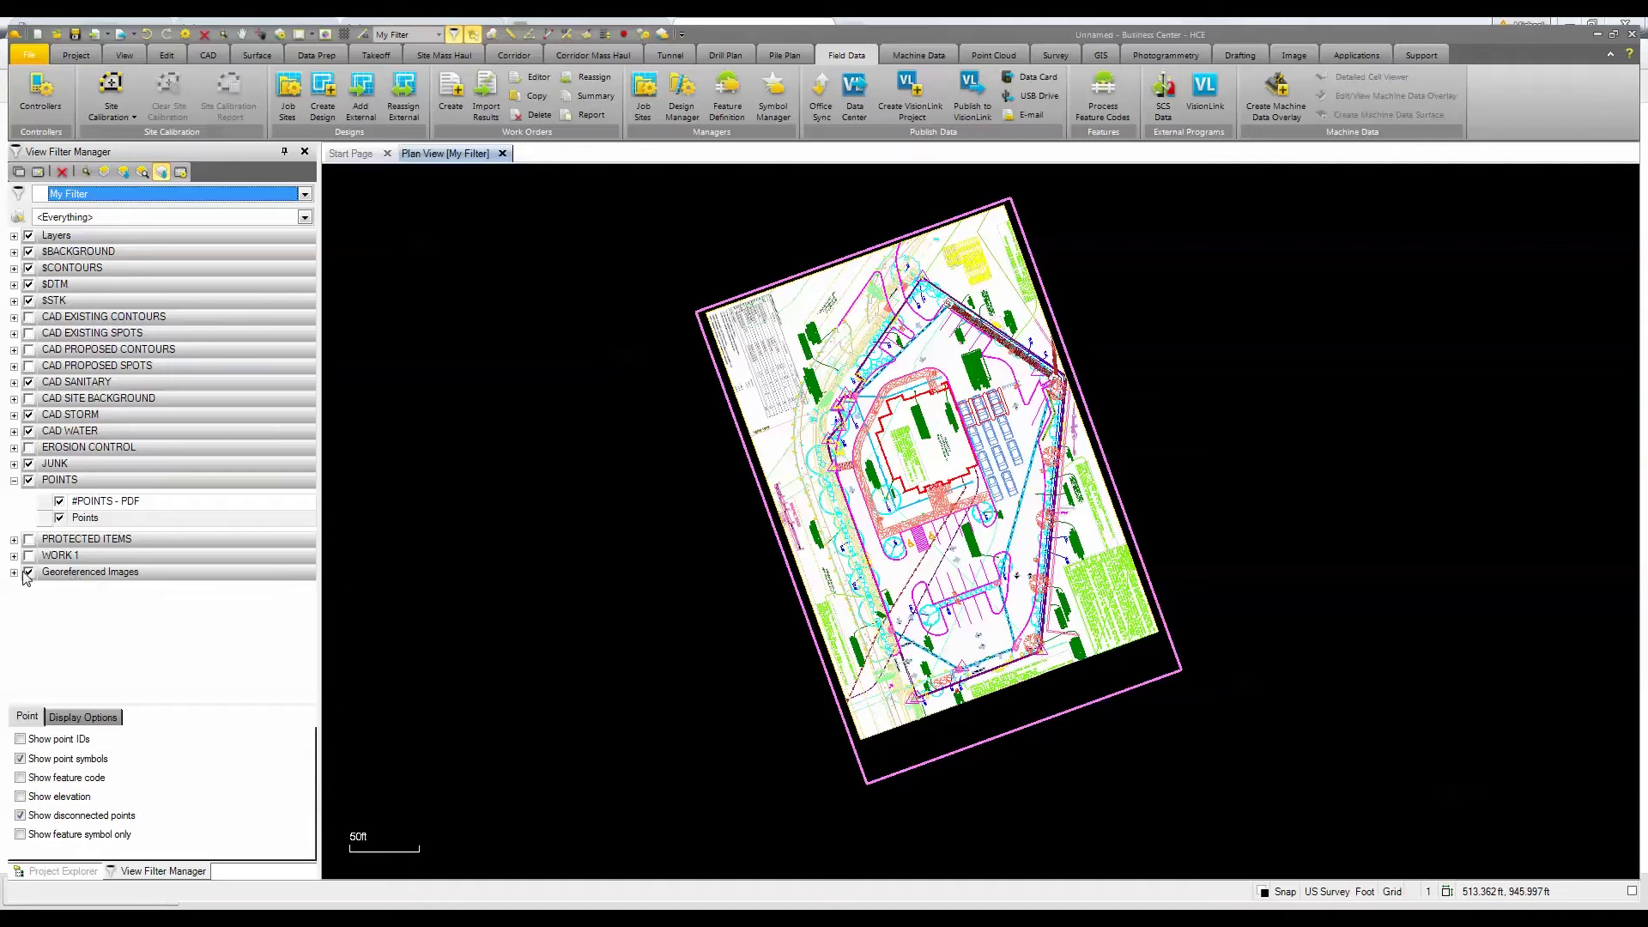
Hide the georeferenced PDF image in the plan view and inspect the extracted linework along the road and building.
right_click(573, 288)
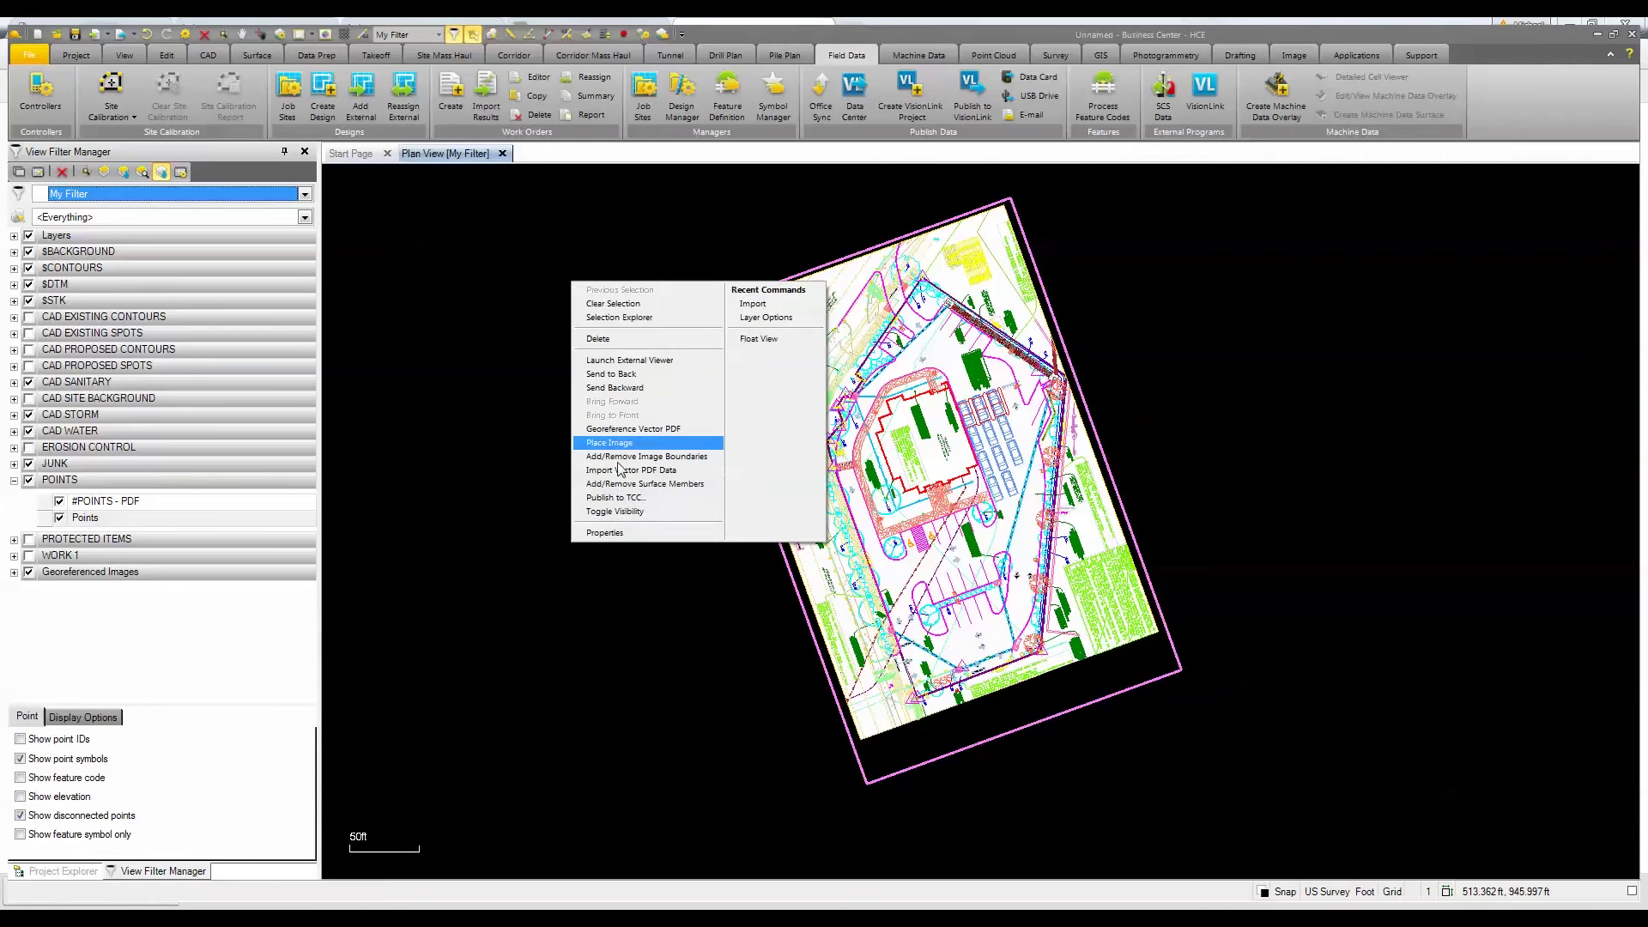
click(628, 513)
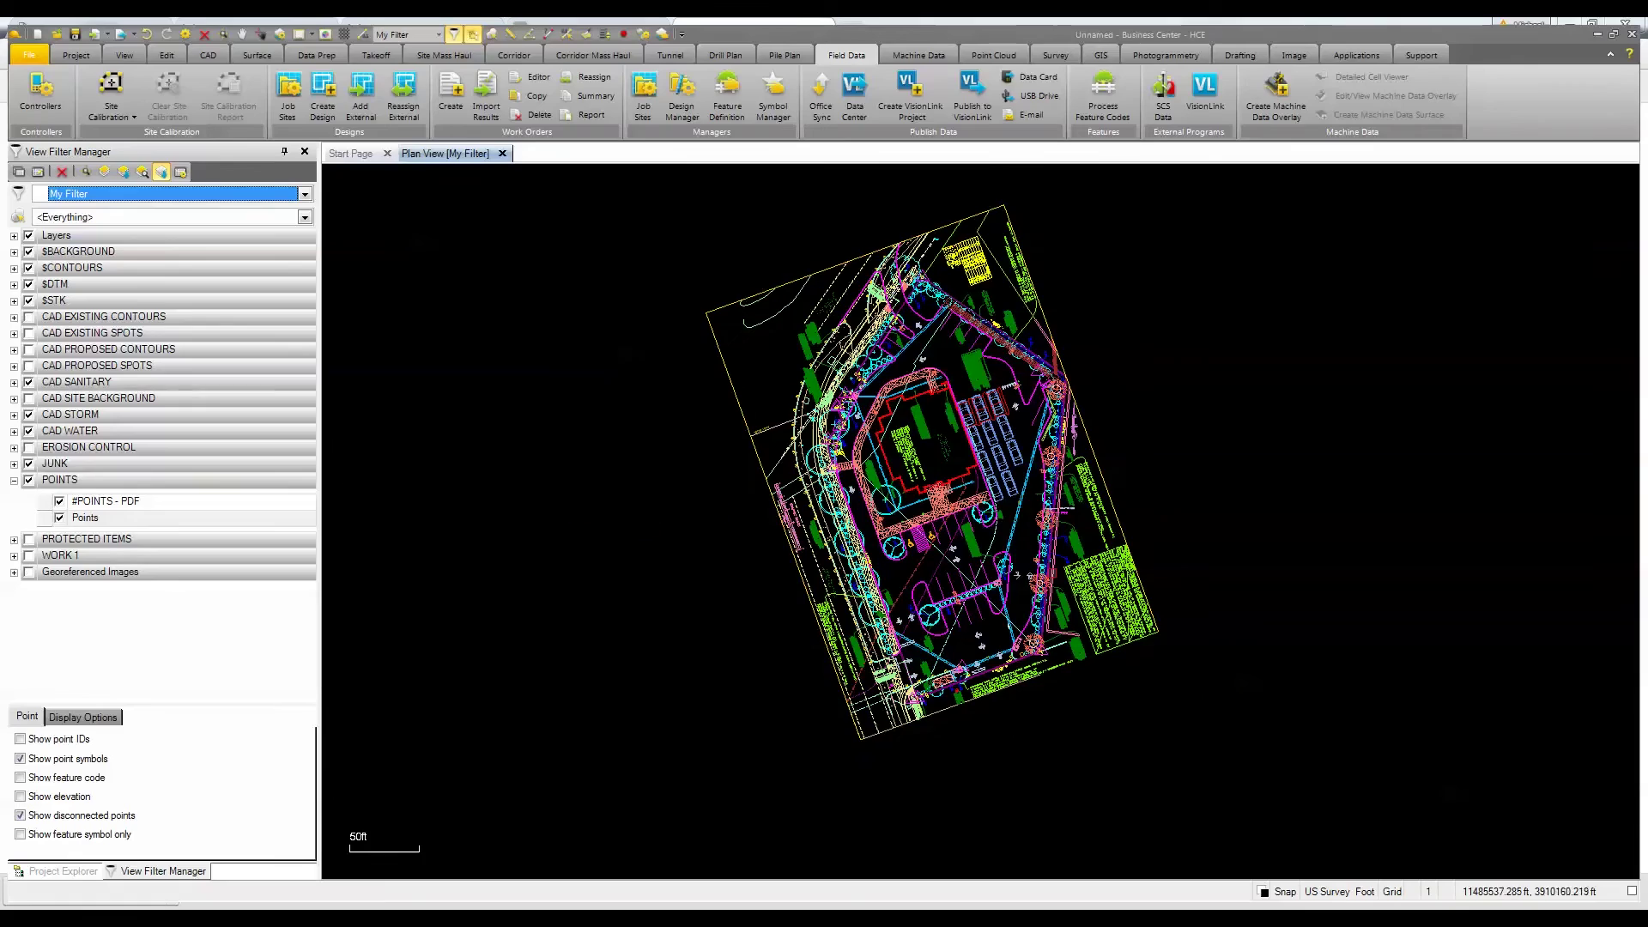
scroll(852, 413, up, 5)
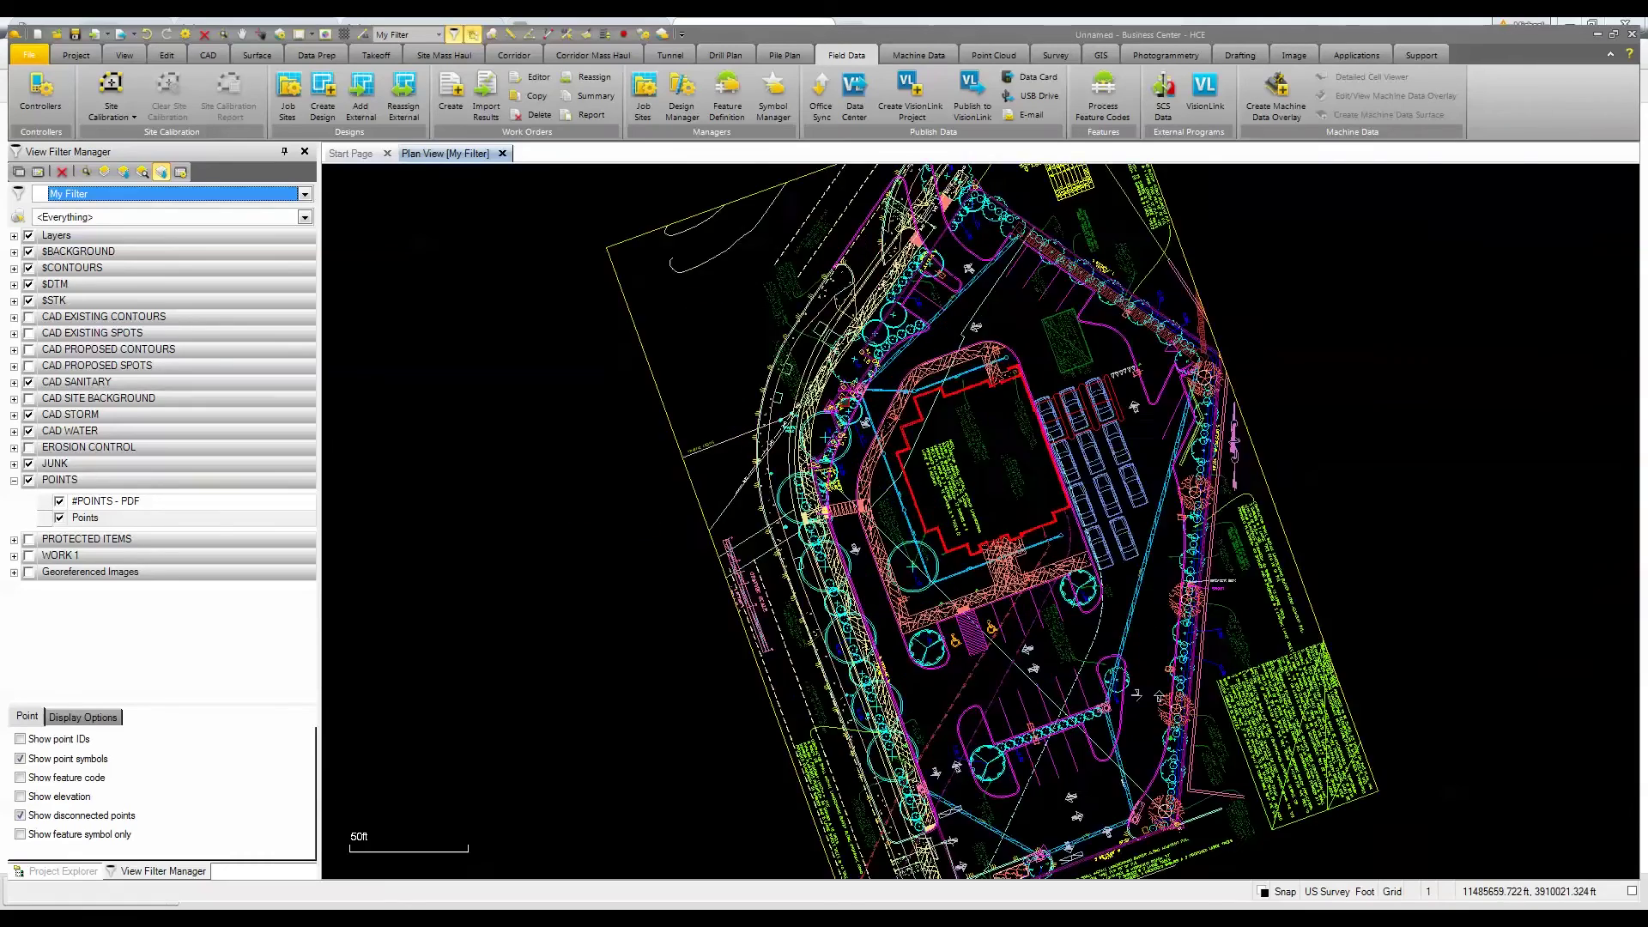
middle_drag(819, 517, 776, 584)
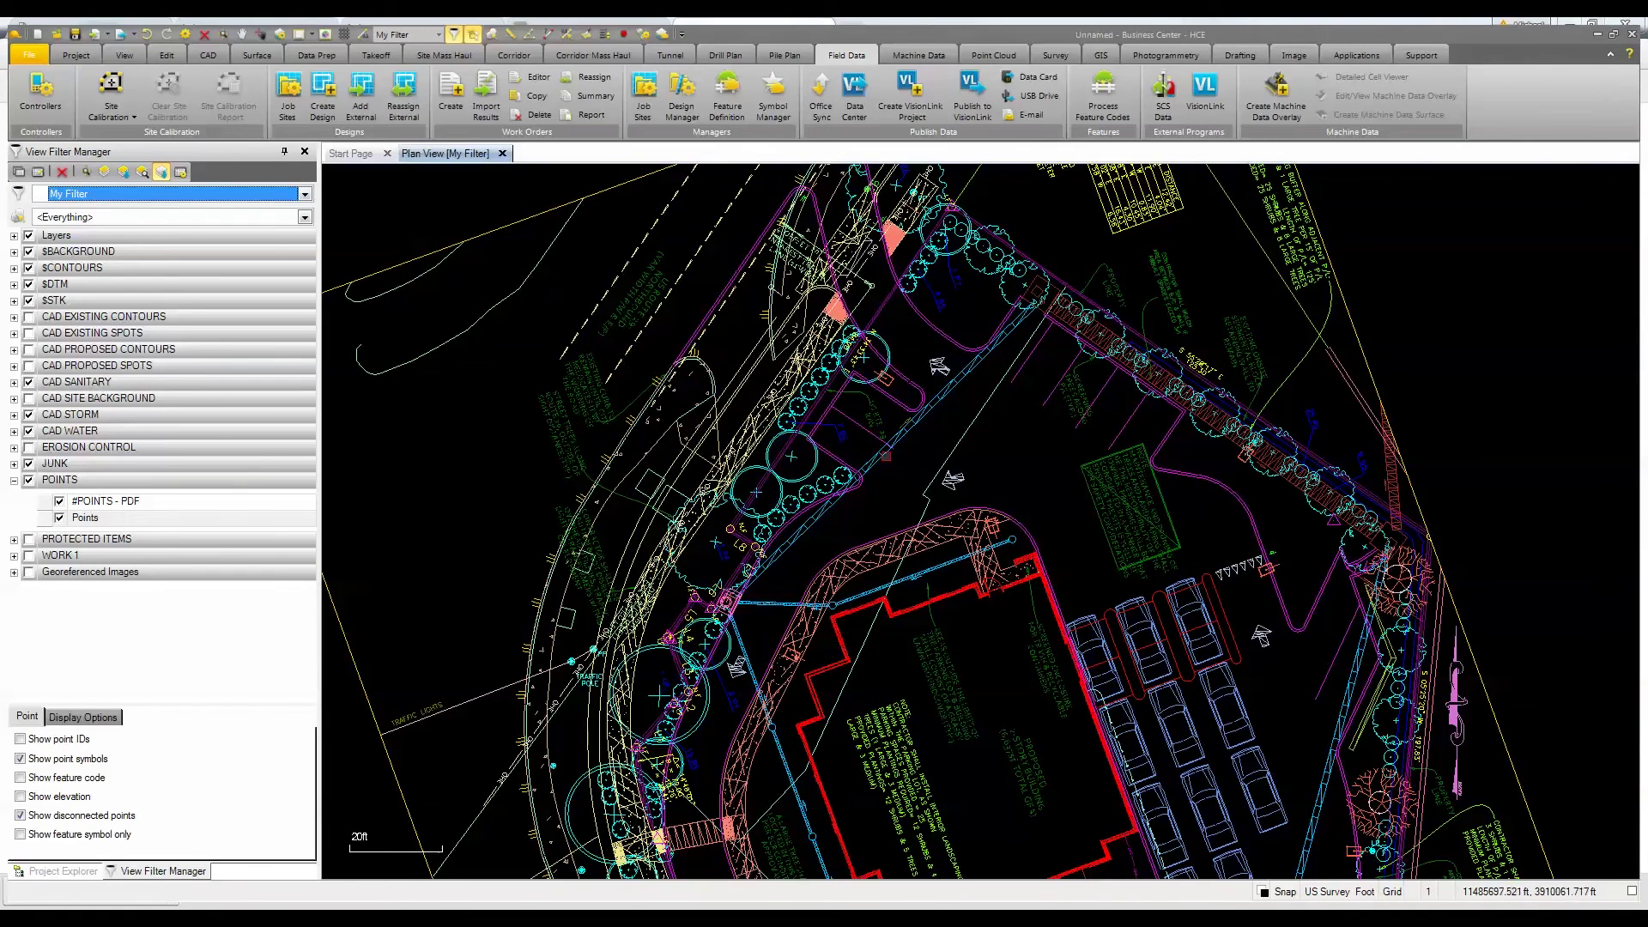
scroll(838, 482, up, 3)
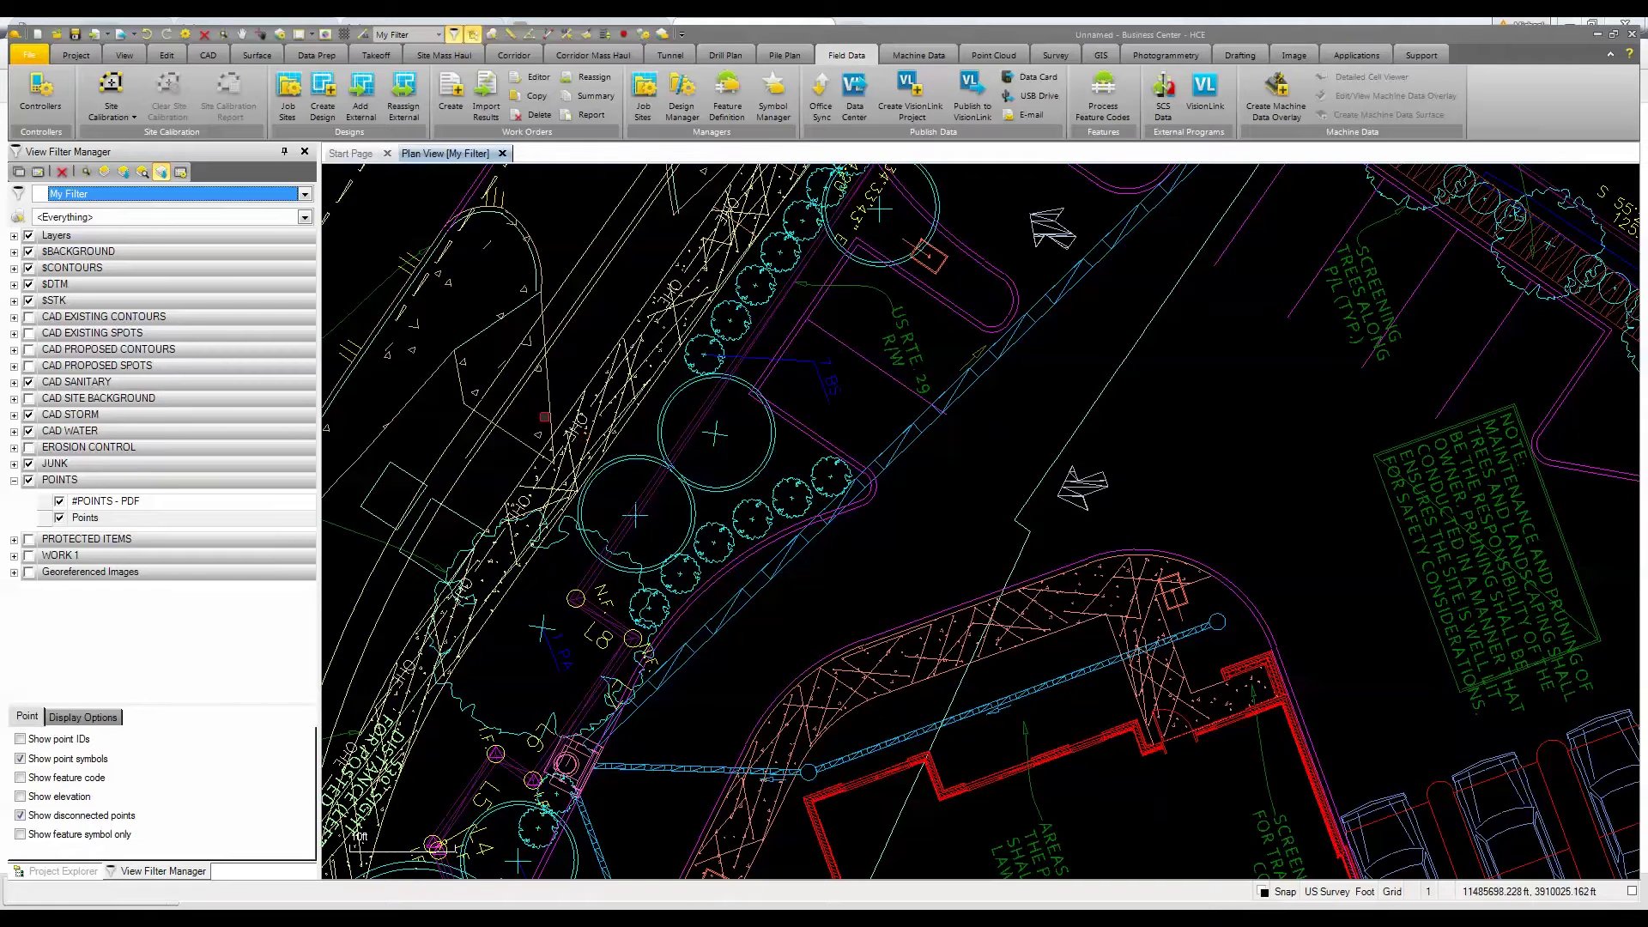
Start Standardize Layers and move the pavement-edge and parking linework to the $STK-EOP standard layer.
click(374, 55)
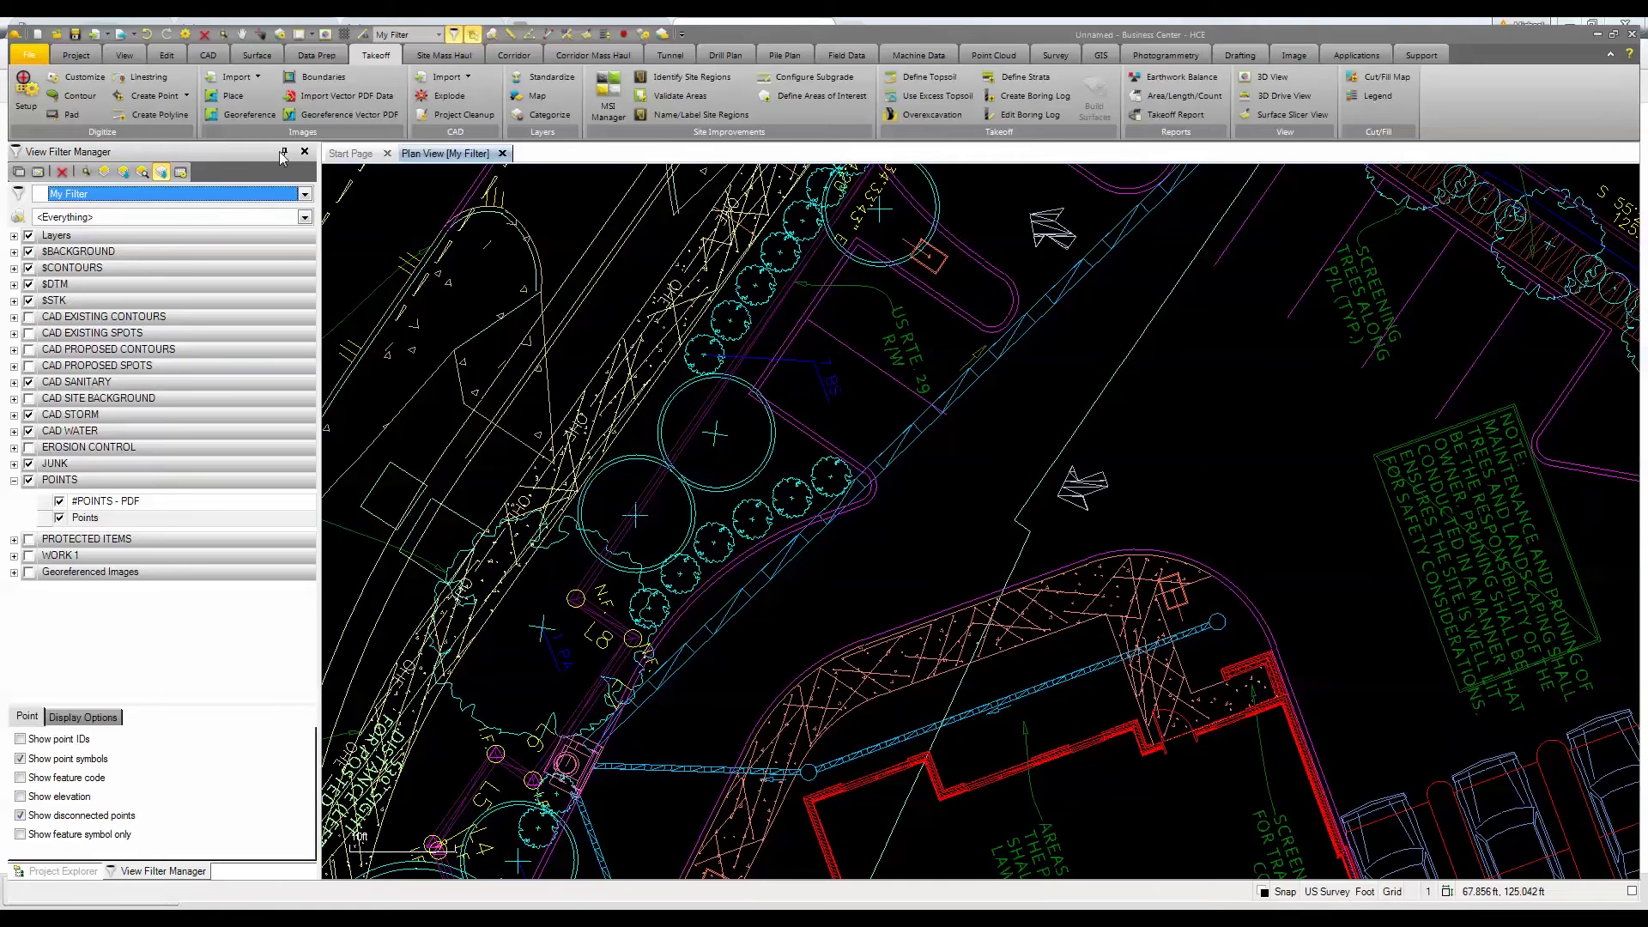
click(536, 76)
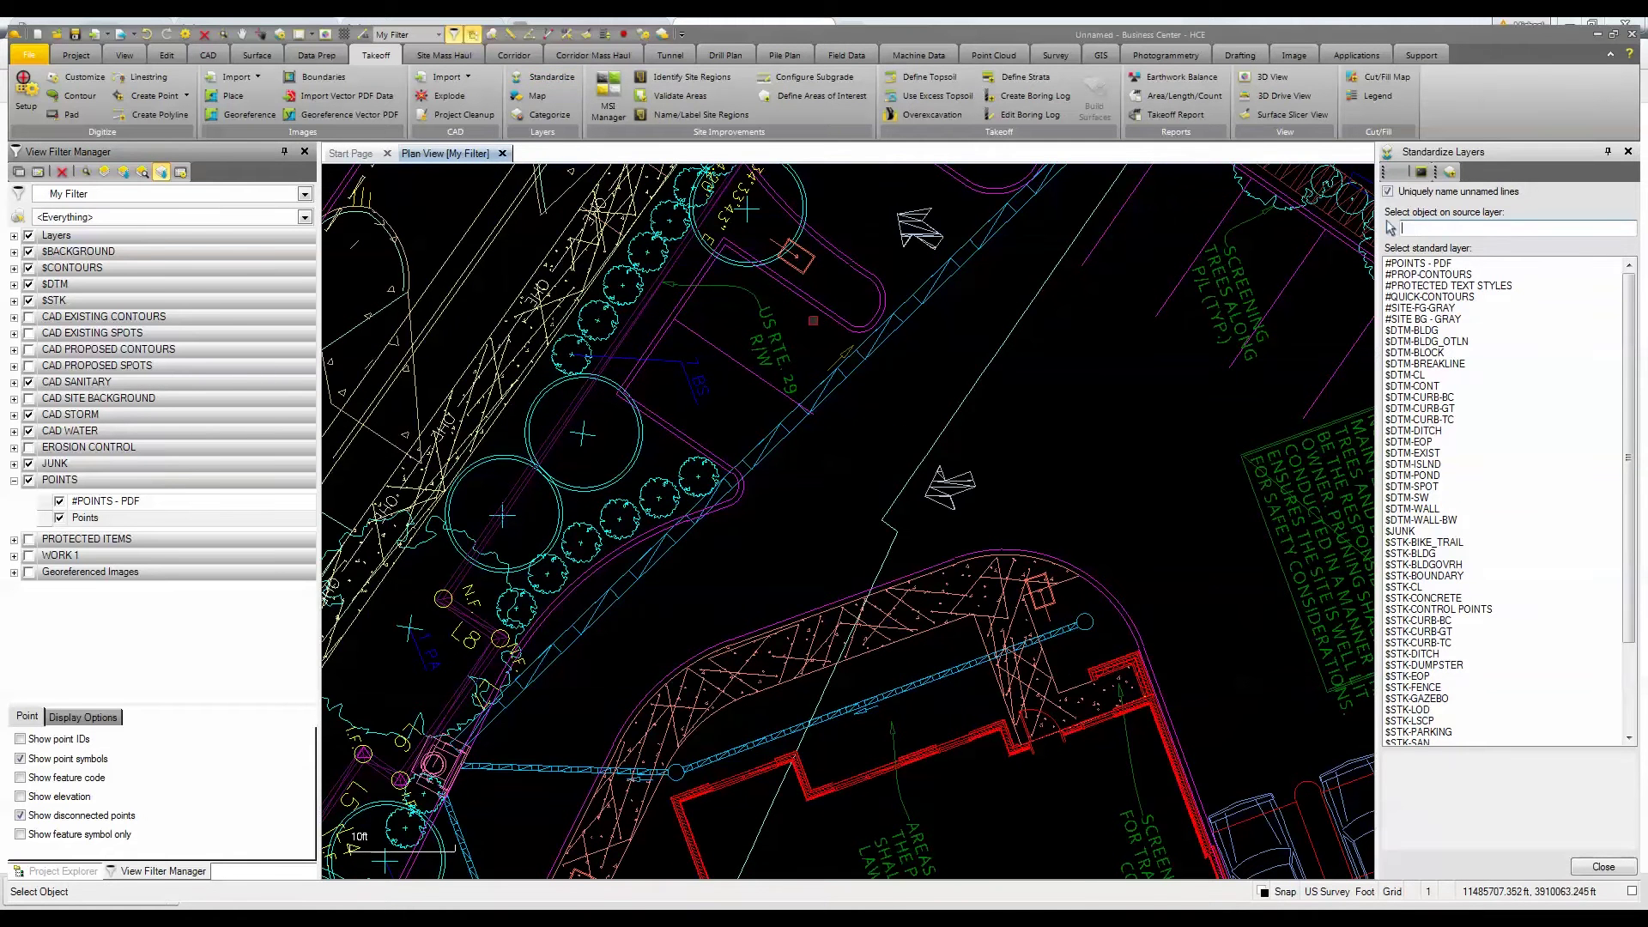
click(819, 311)
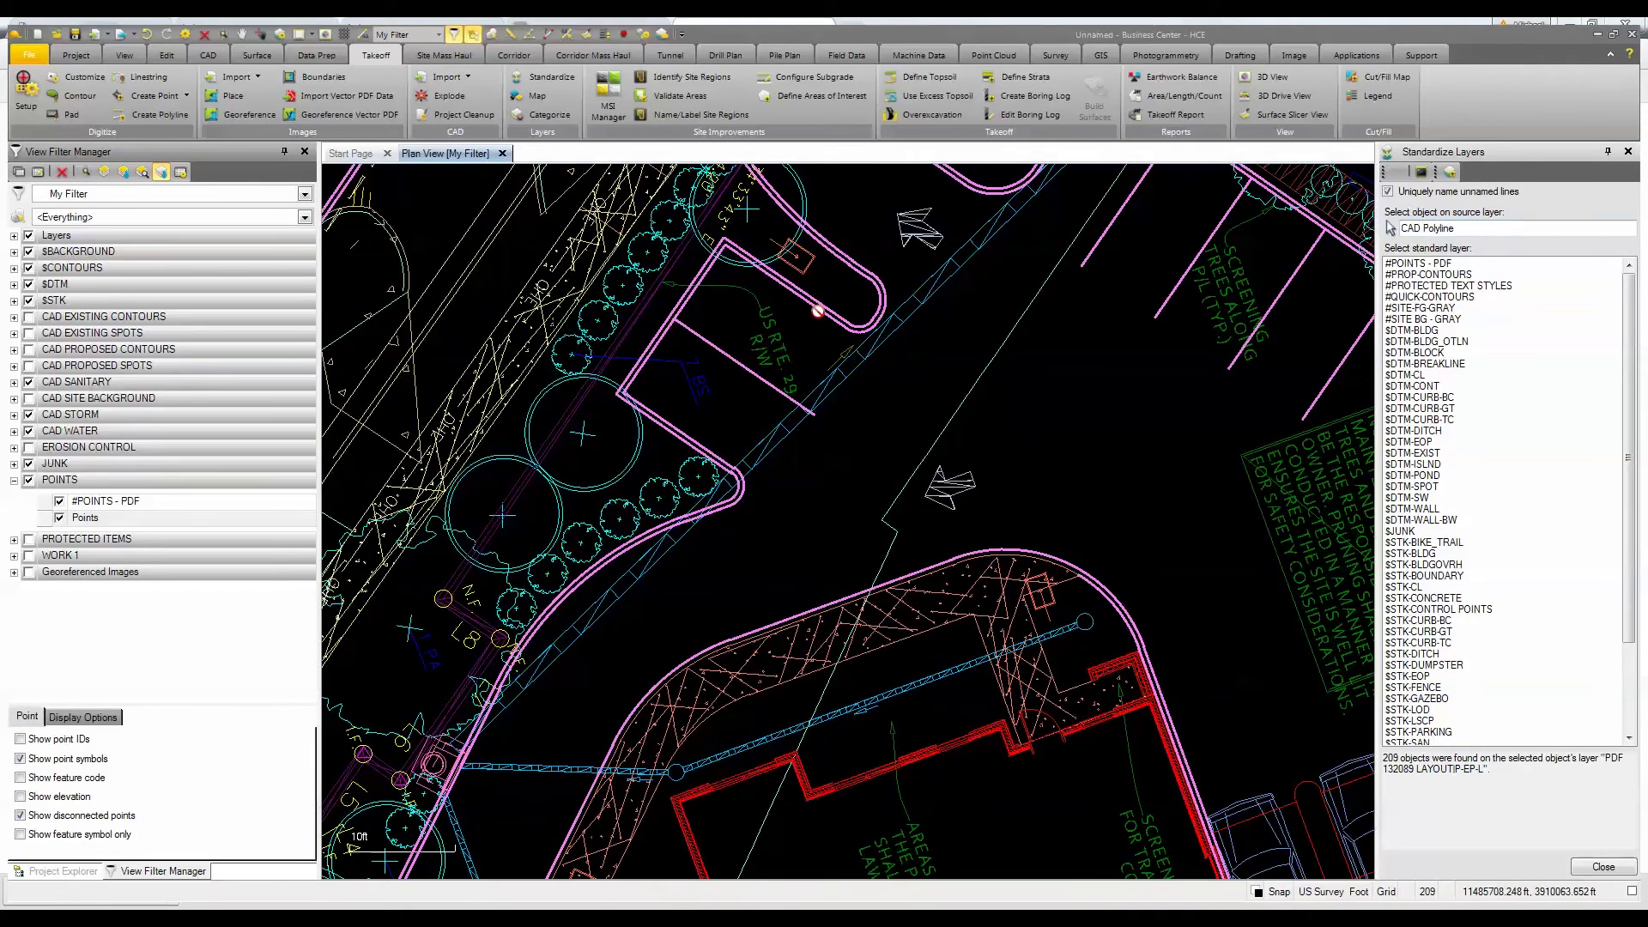
scroll(848, 592, down, 3)
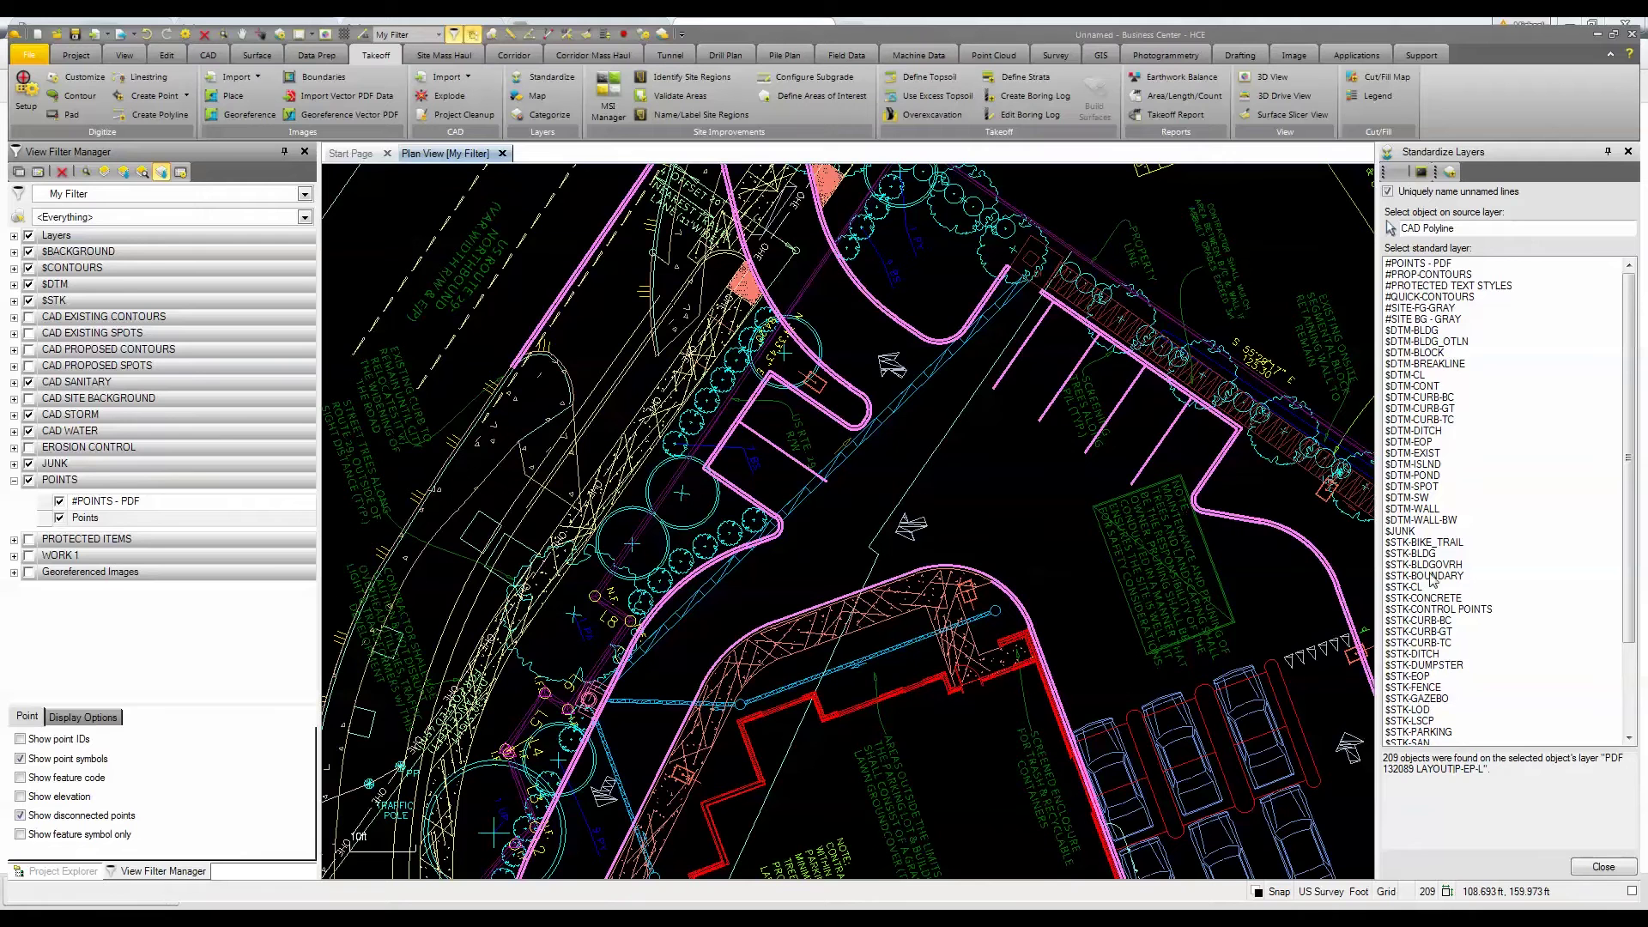
click(1416, 677)
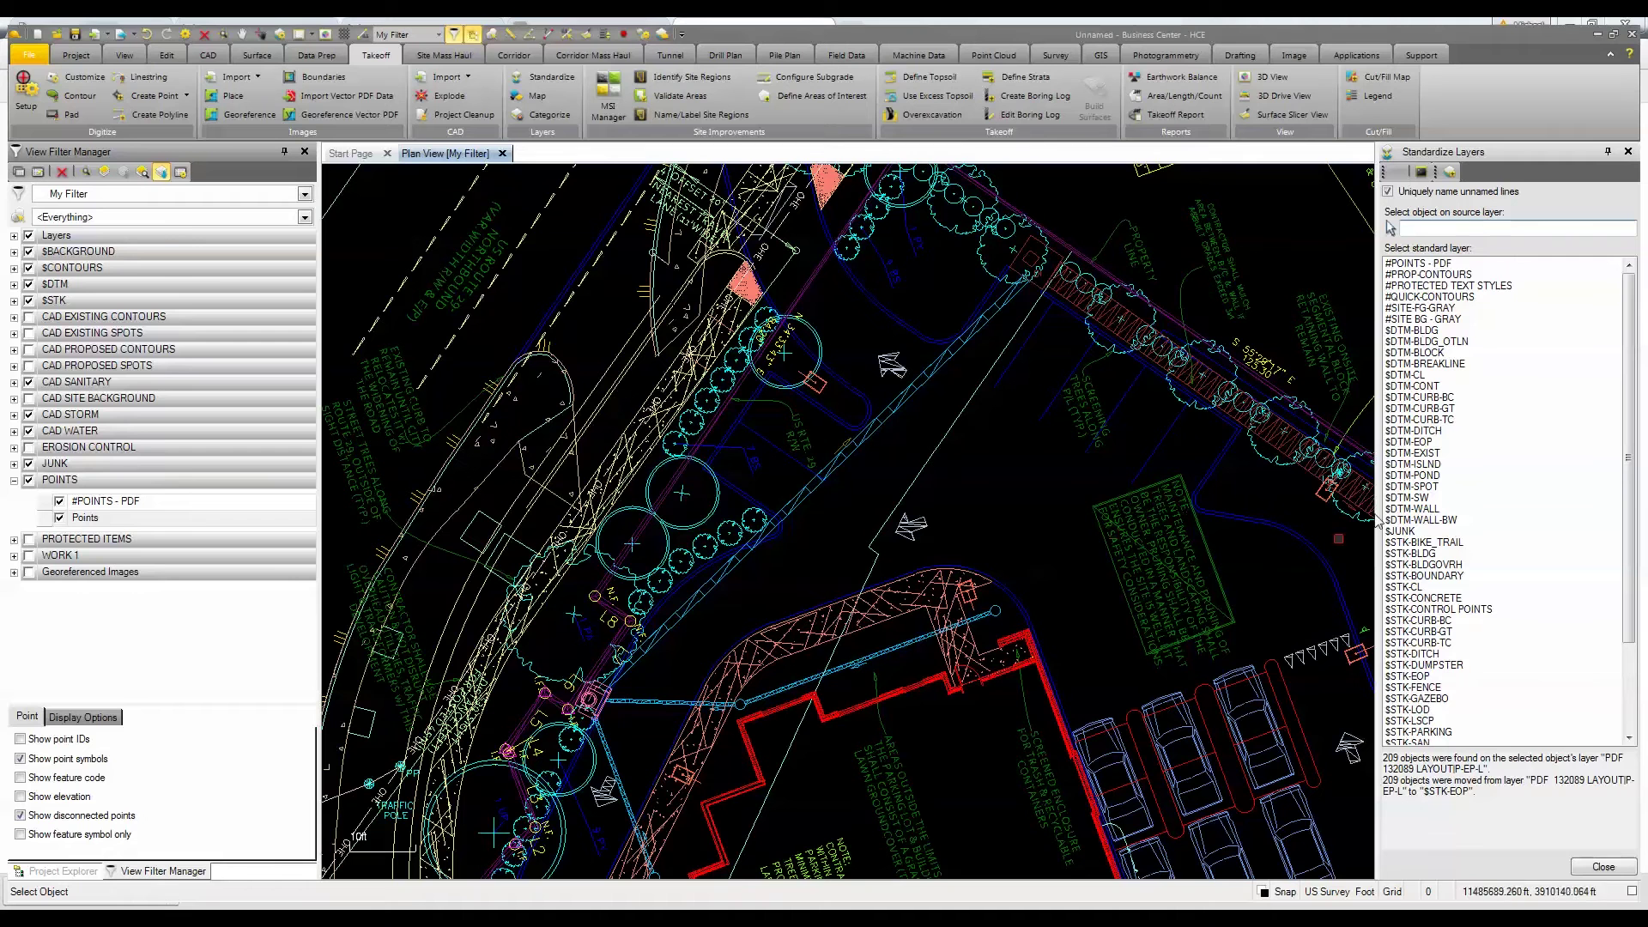
Move all objects on the building outline's source layer to the $STK-BLDG standard layer.
click(912, 684)
click(944, 694)
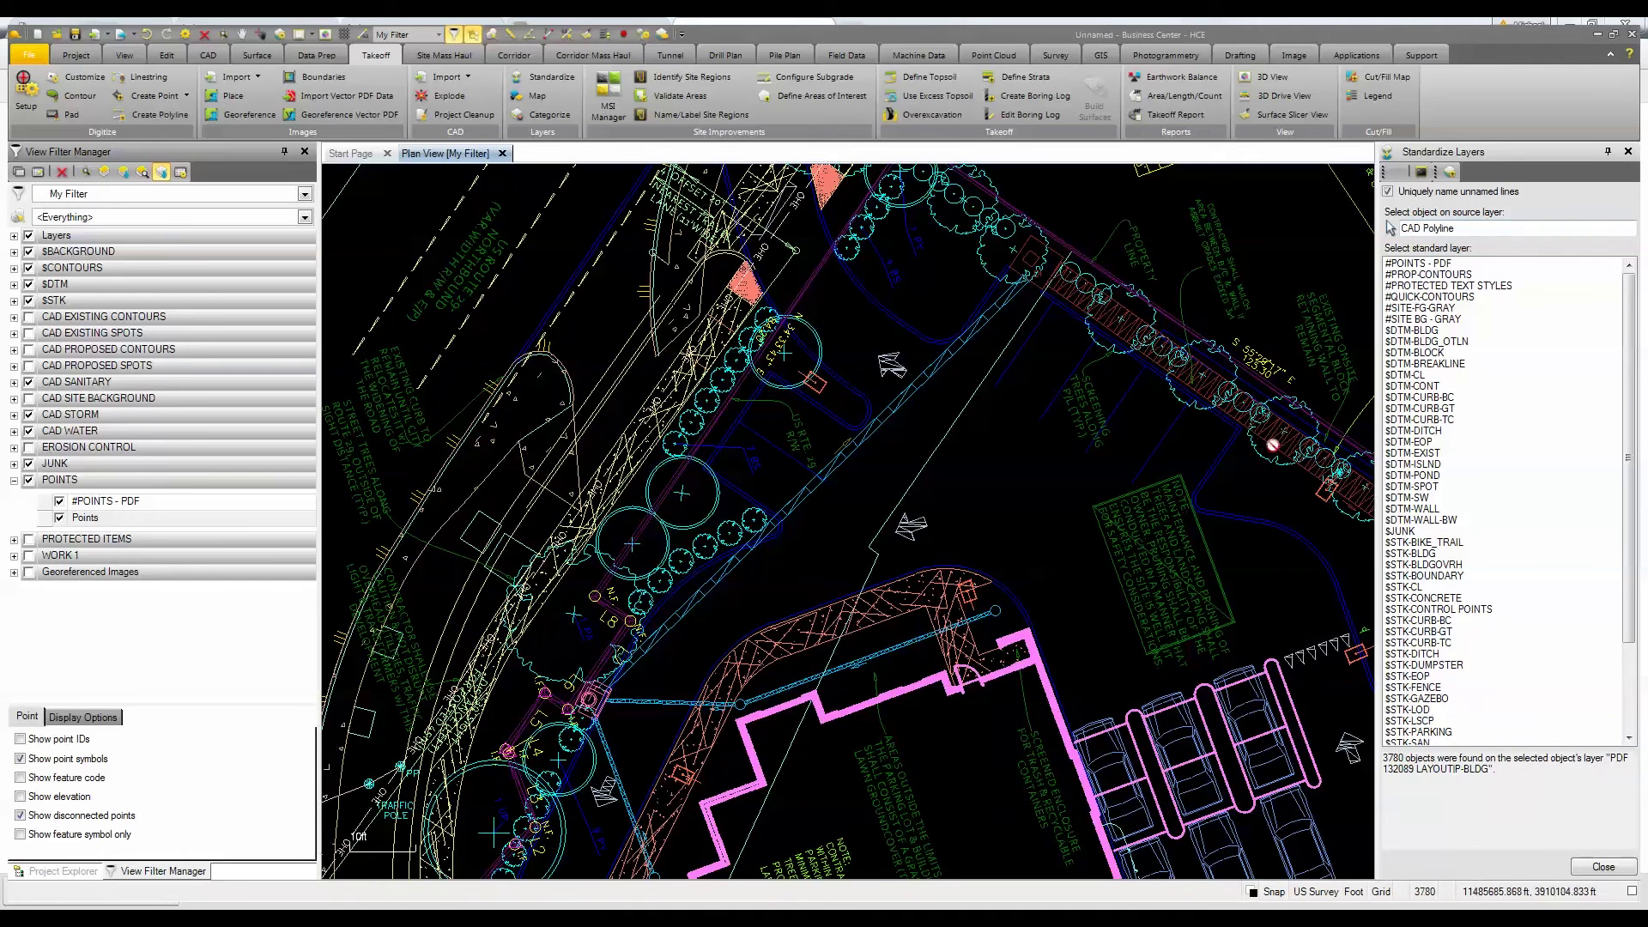
click(1412, 552)
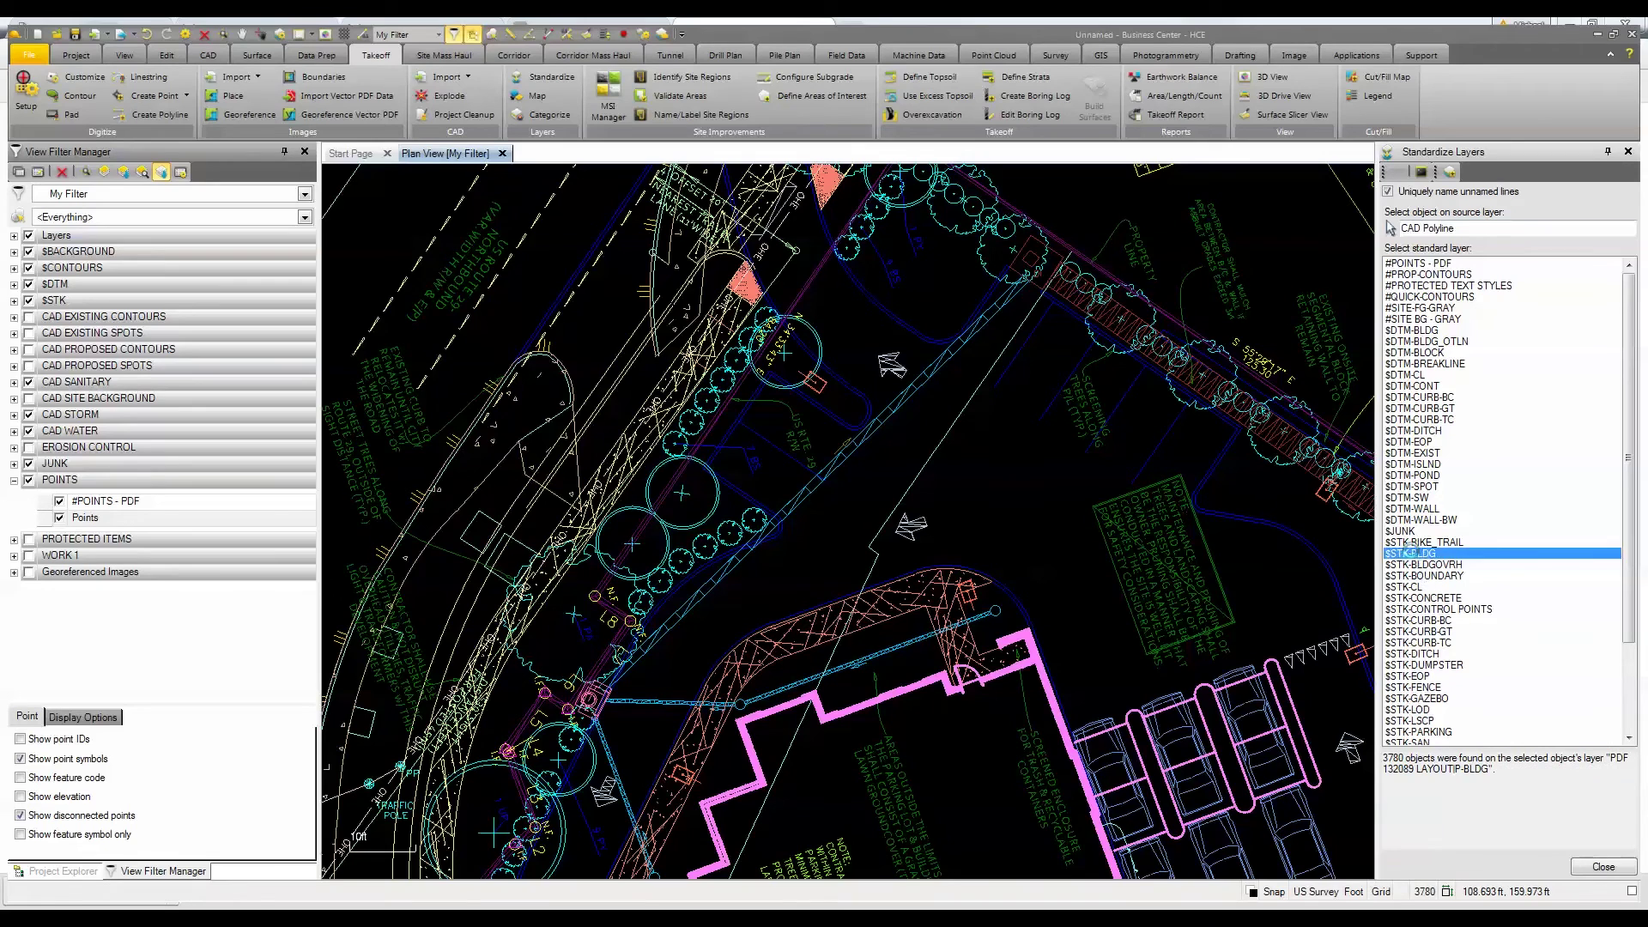
Move the hatched sidewalk linework around the building to the $STK-SW standard layer.
scroll(858, 663, up, 3)
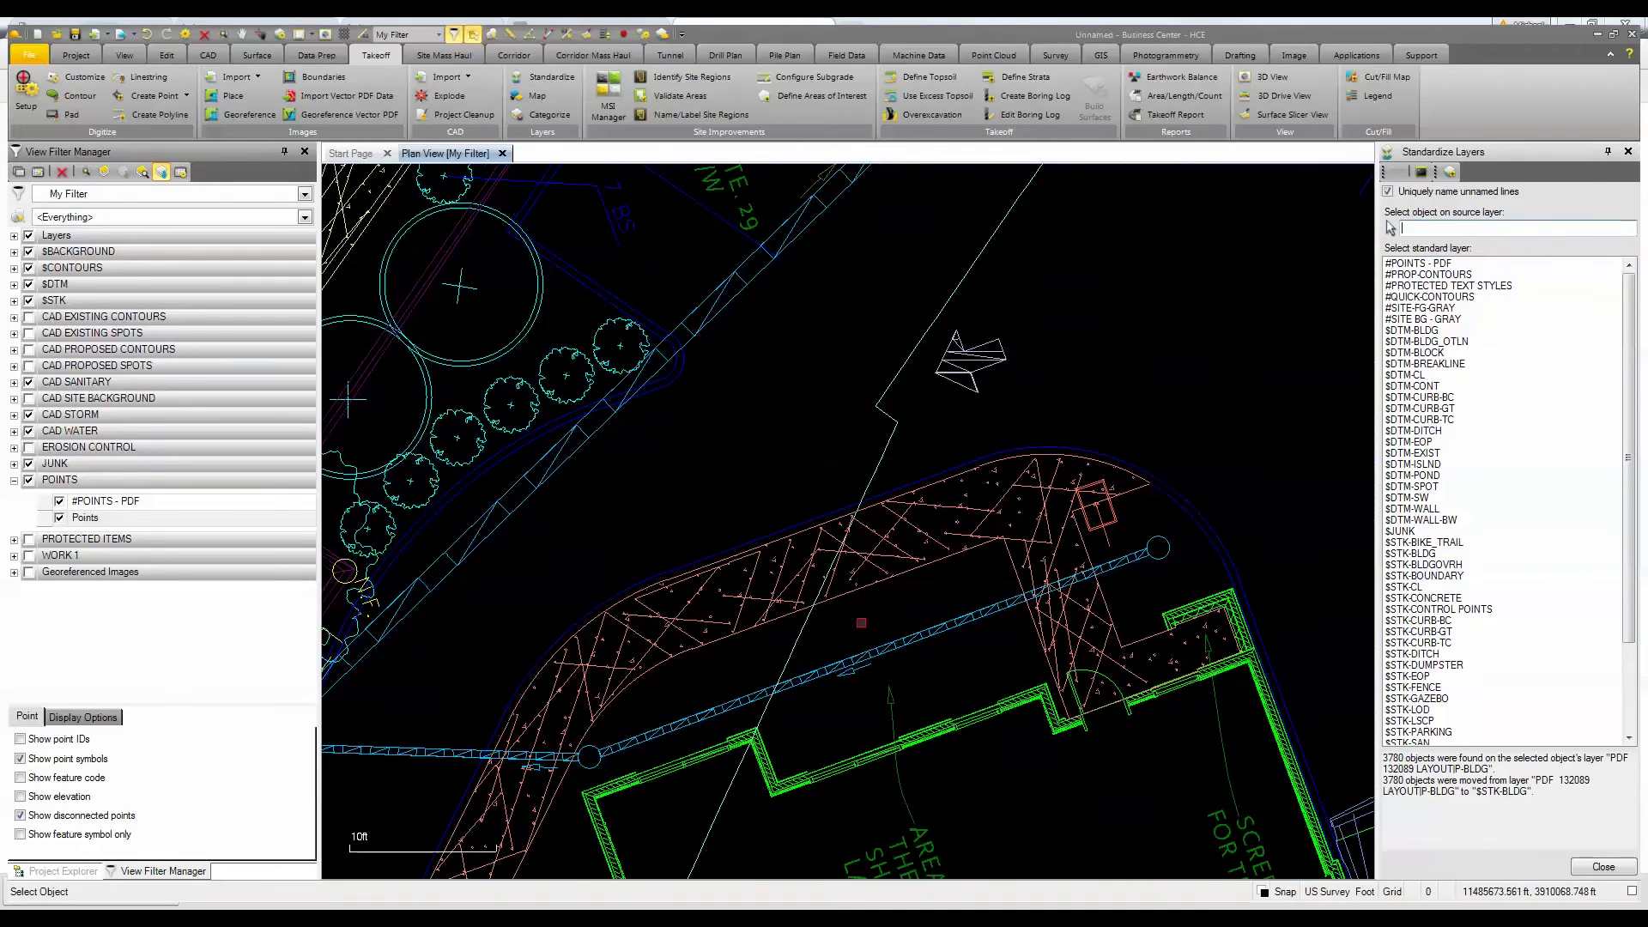
click(866, 588)
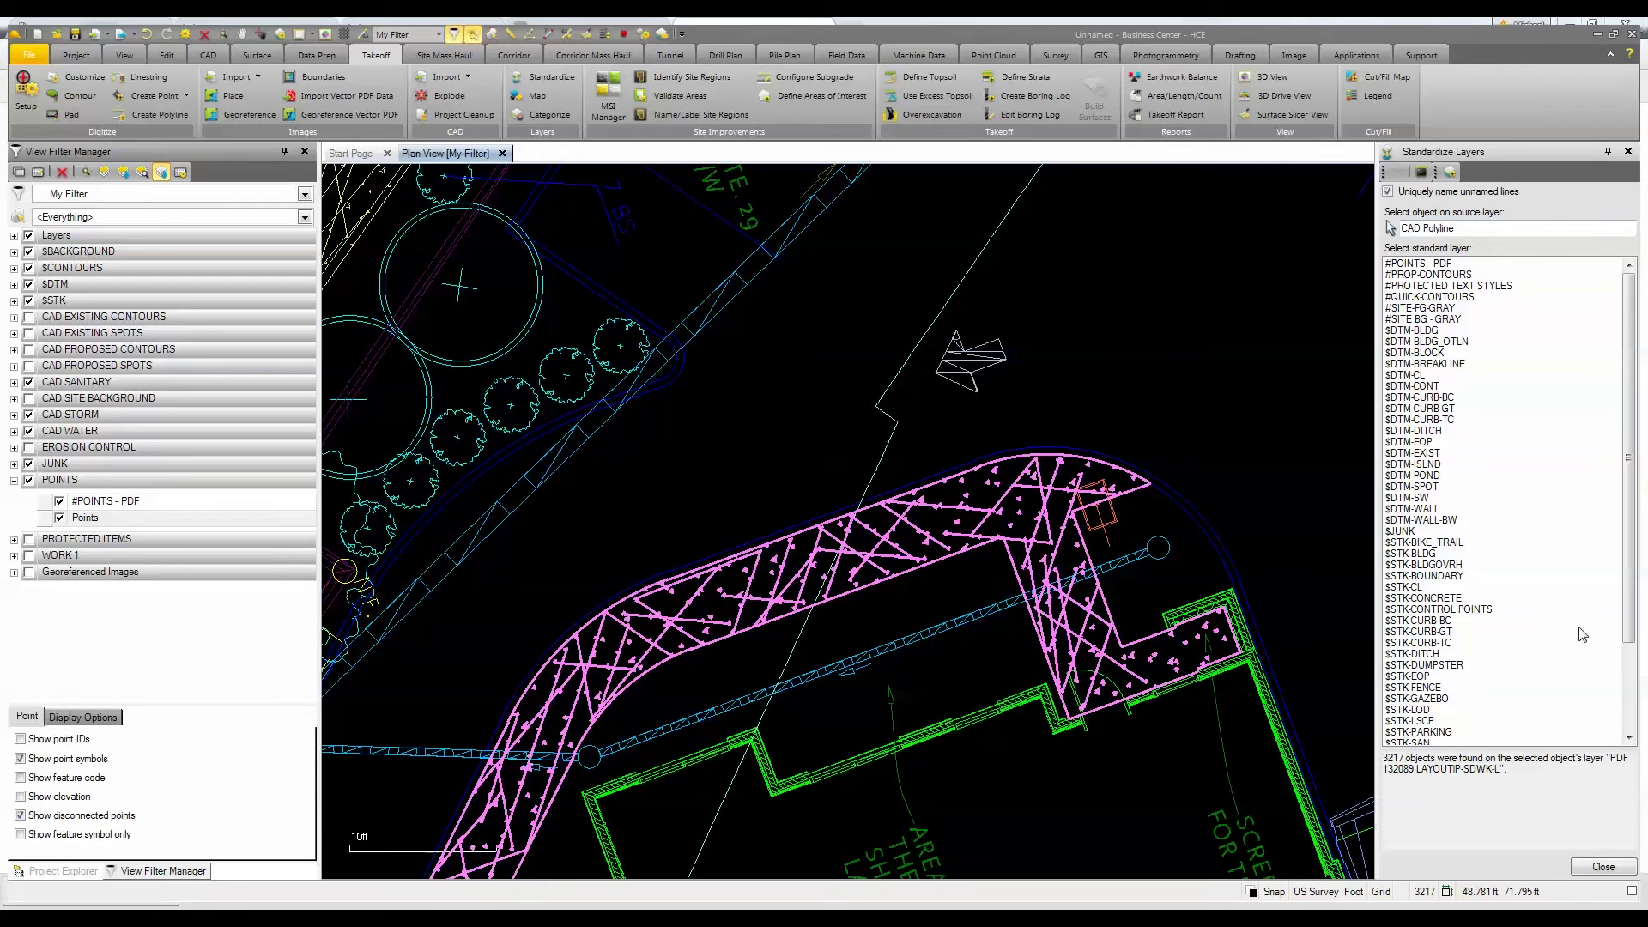
scroll(1632, 609, down, 5)
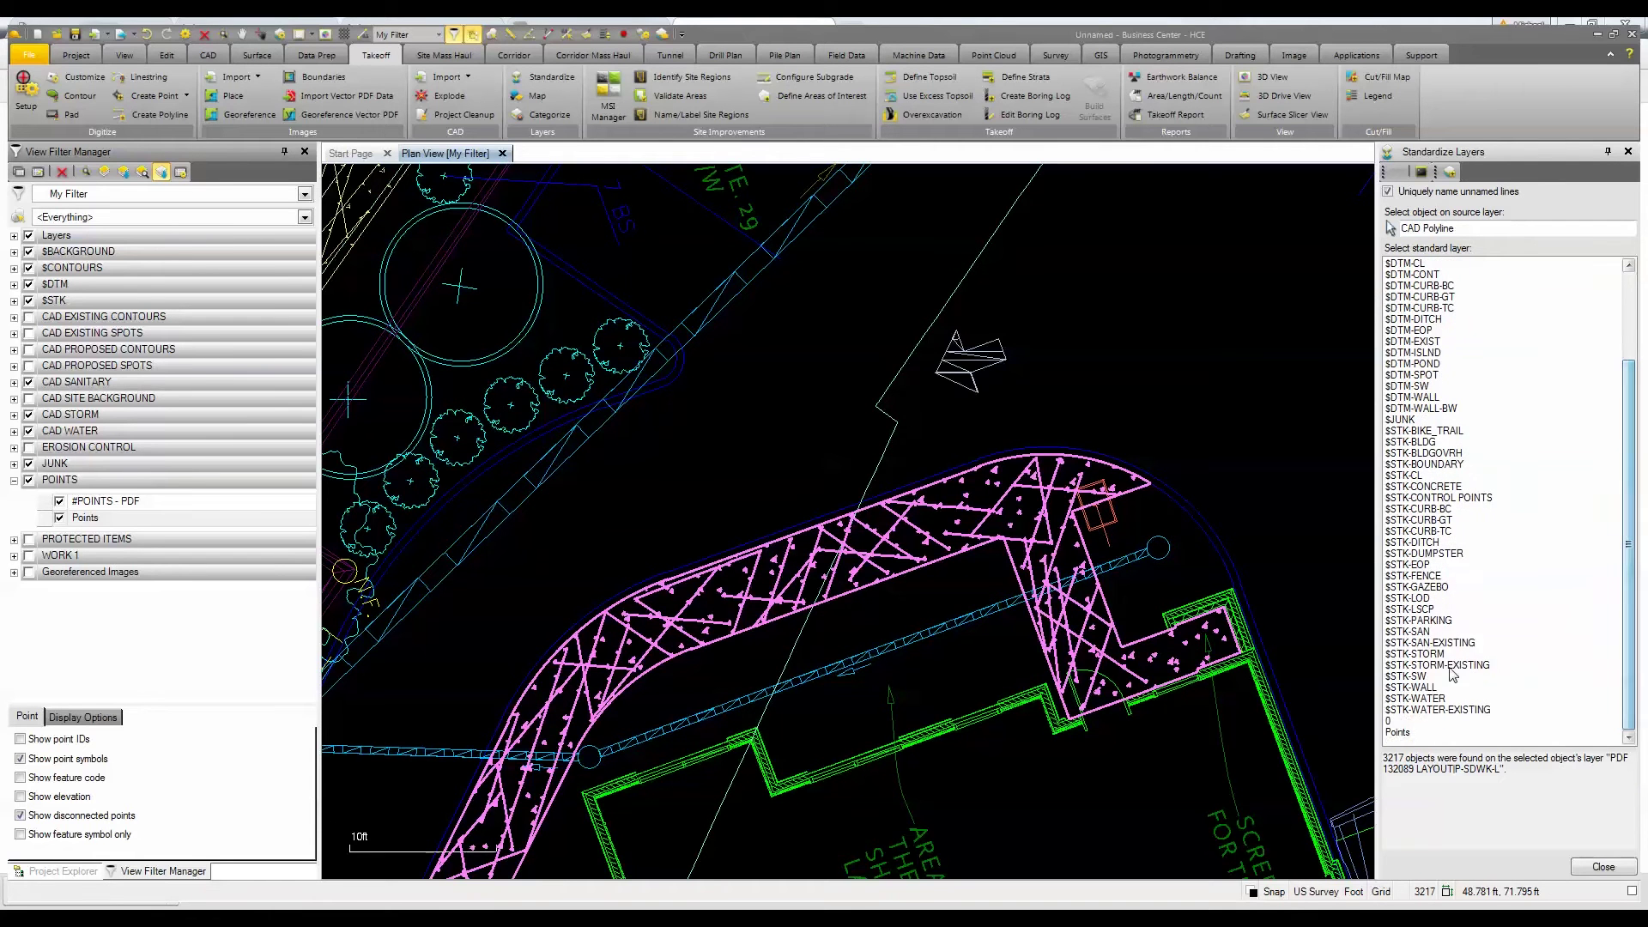
click(1429, 676)
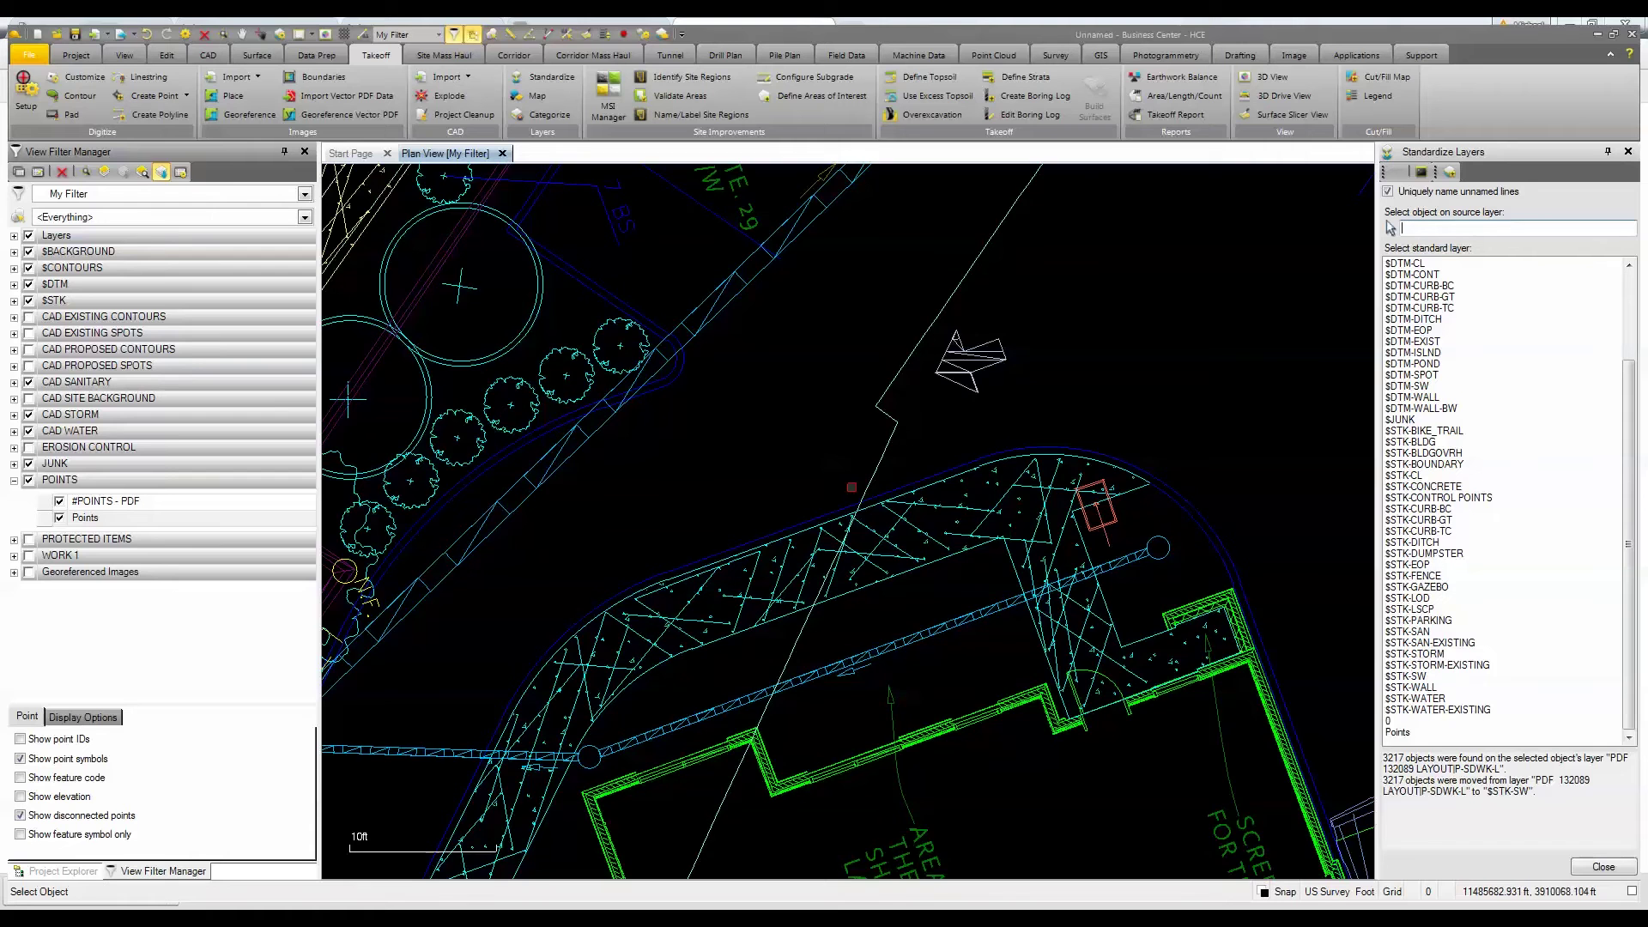
Move the tree and shrub linework on the landscaping source layer to the $STK-LSCP standard layer.
scroll(726, 468, down, 2)
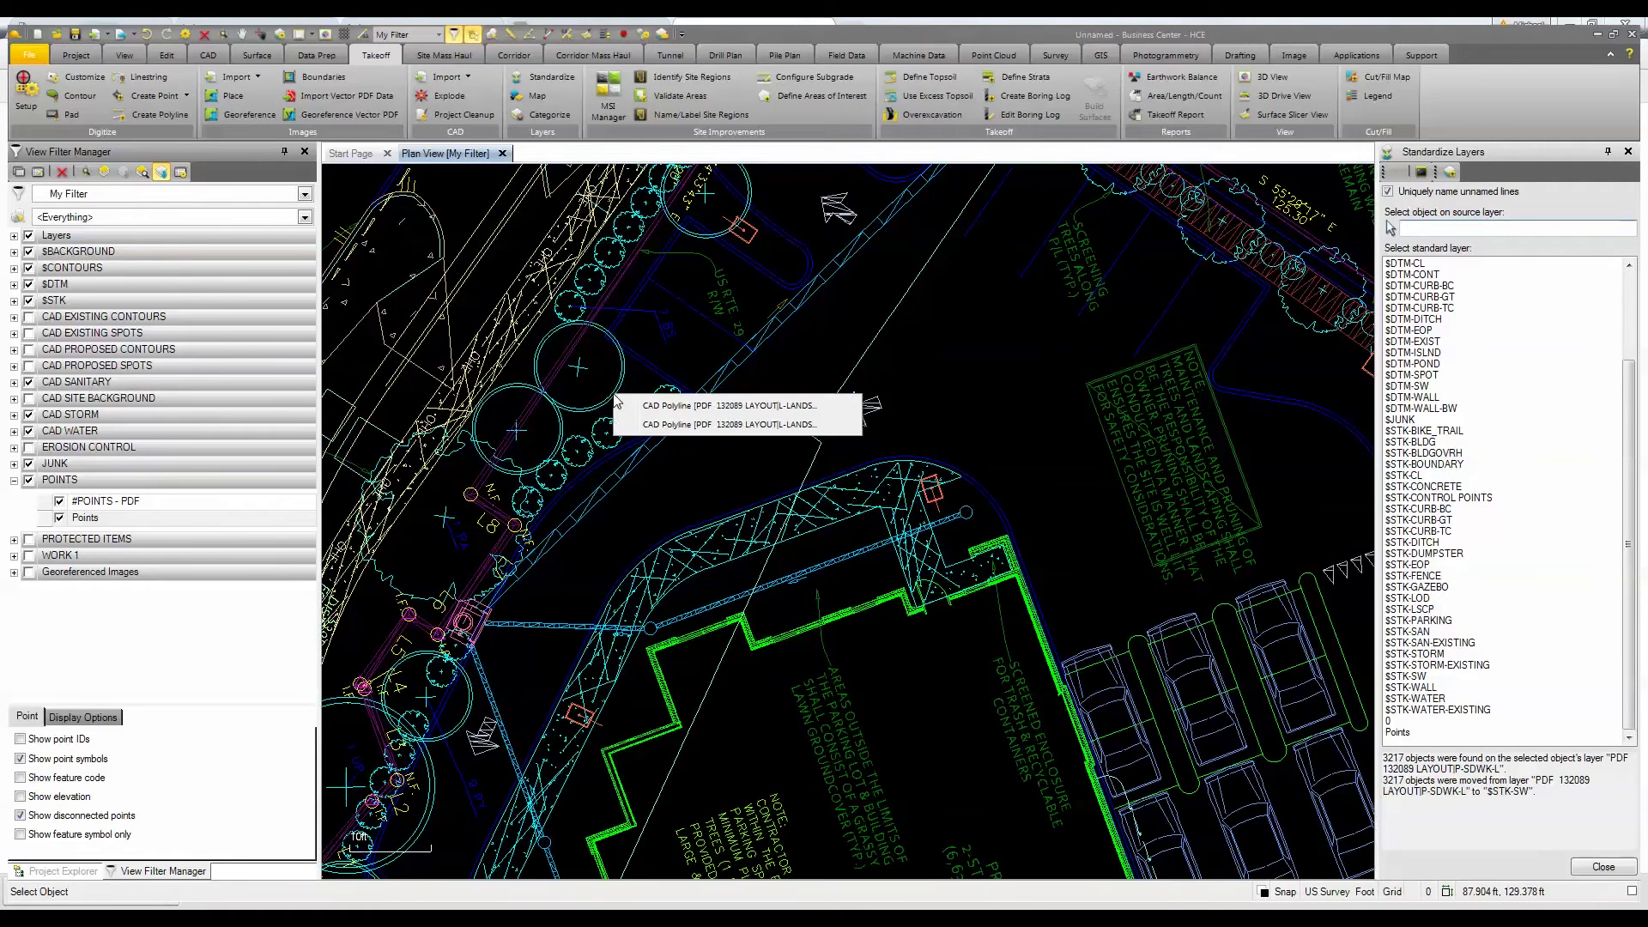
click(662, 409)
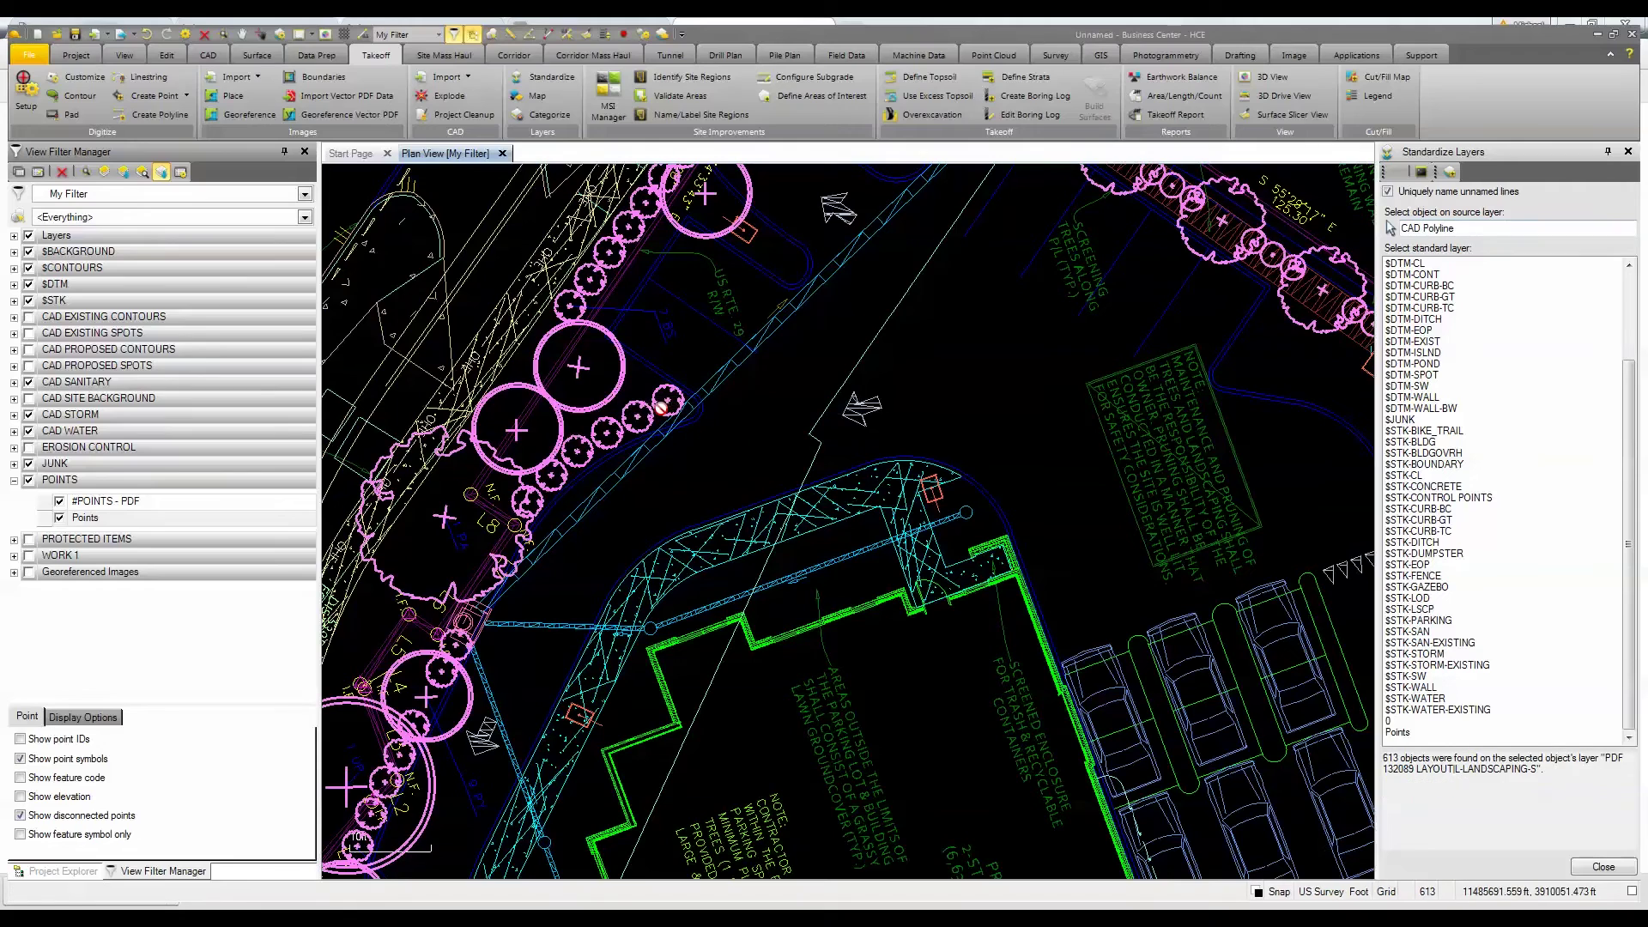
click(1406, 609)
Move the future roadway linework alongside the site to the #SITE BG - GRAY standard layer.
scroll(563, 449, down, 4)
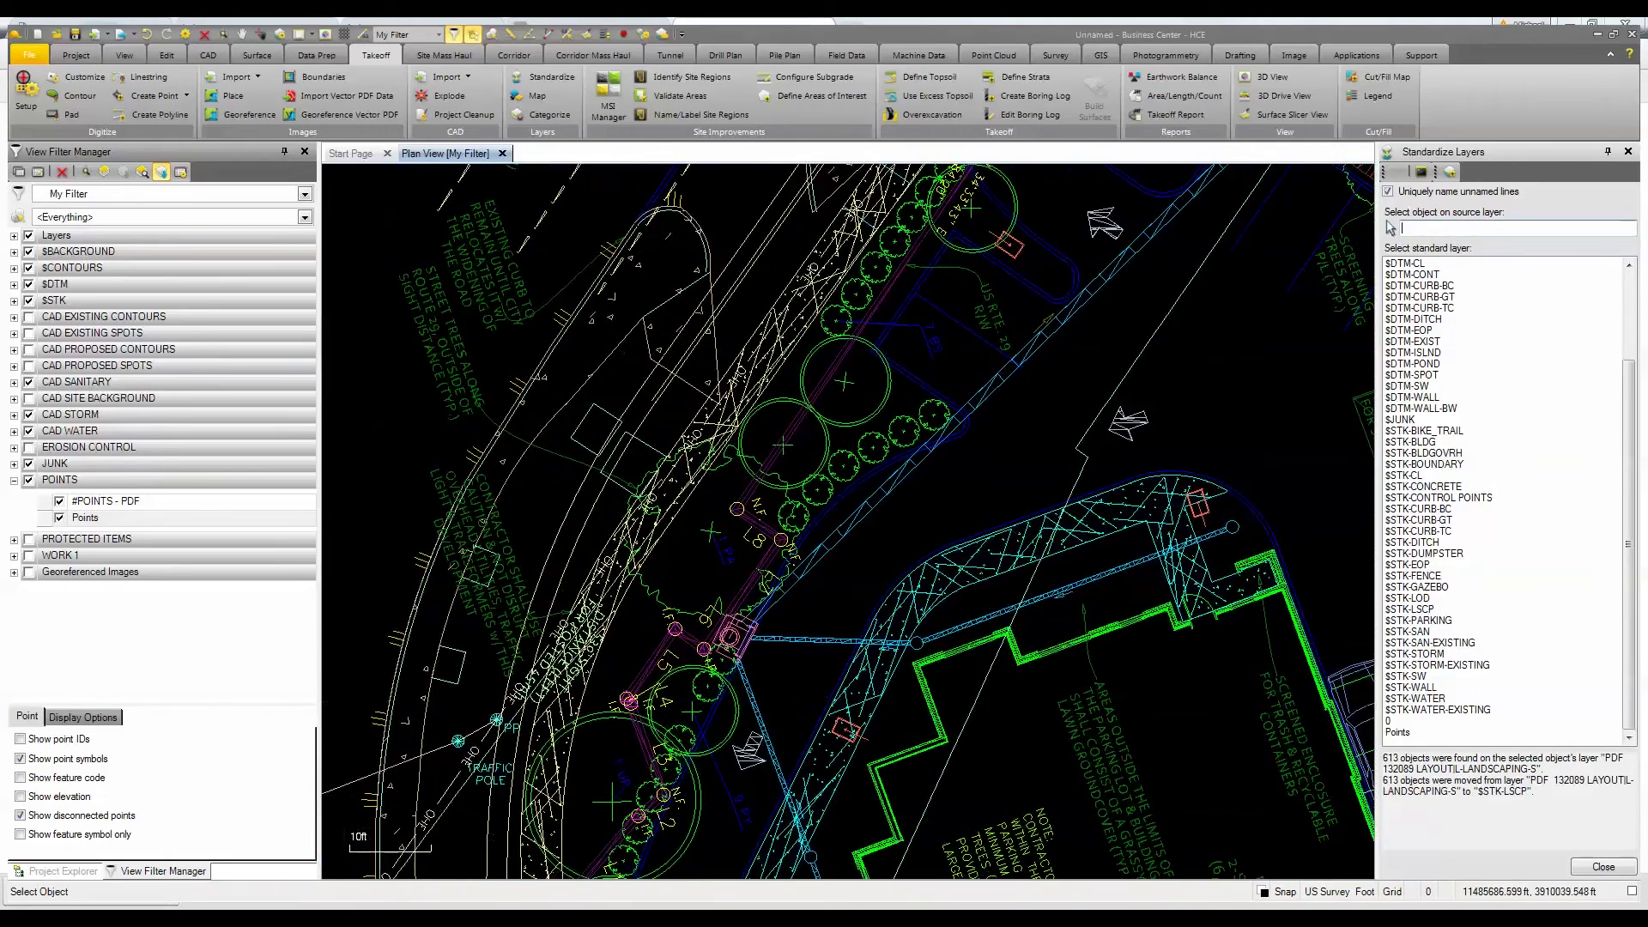
scroll(658, 479, up, 4)
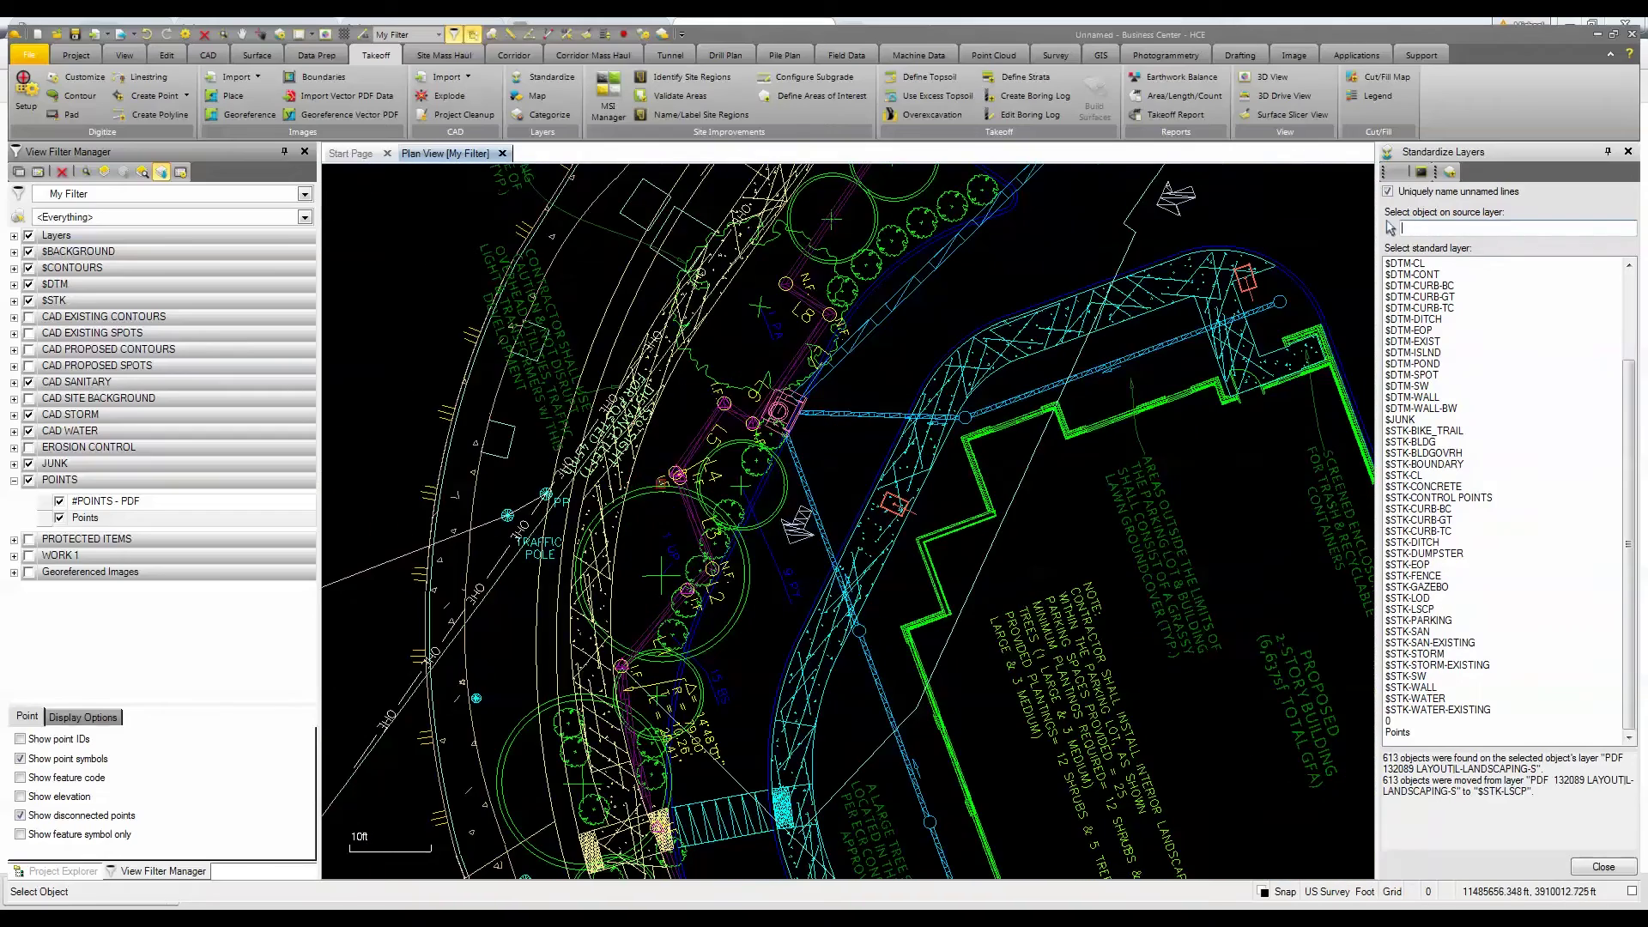
click(640, 485)
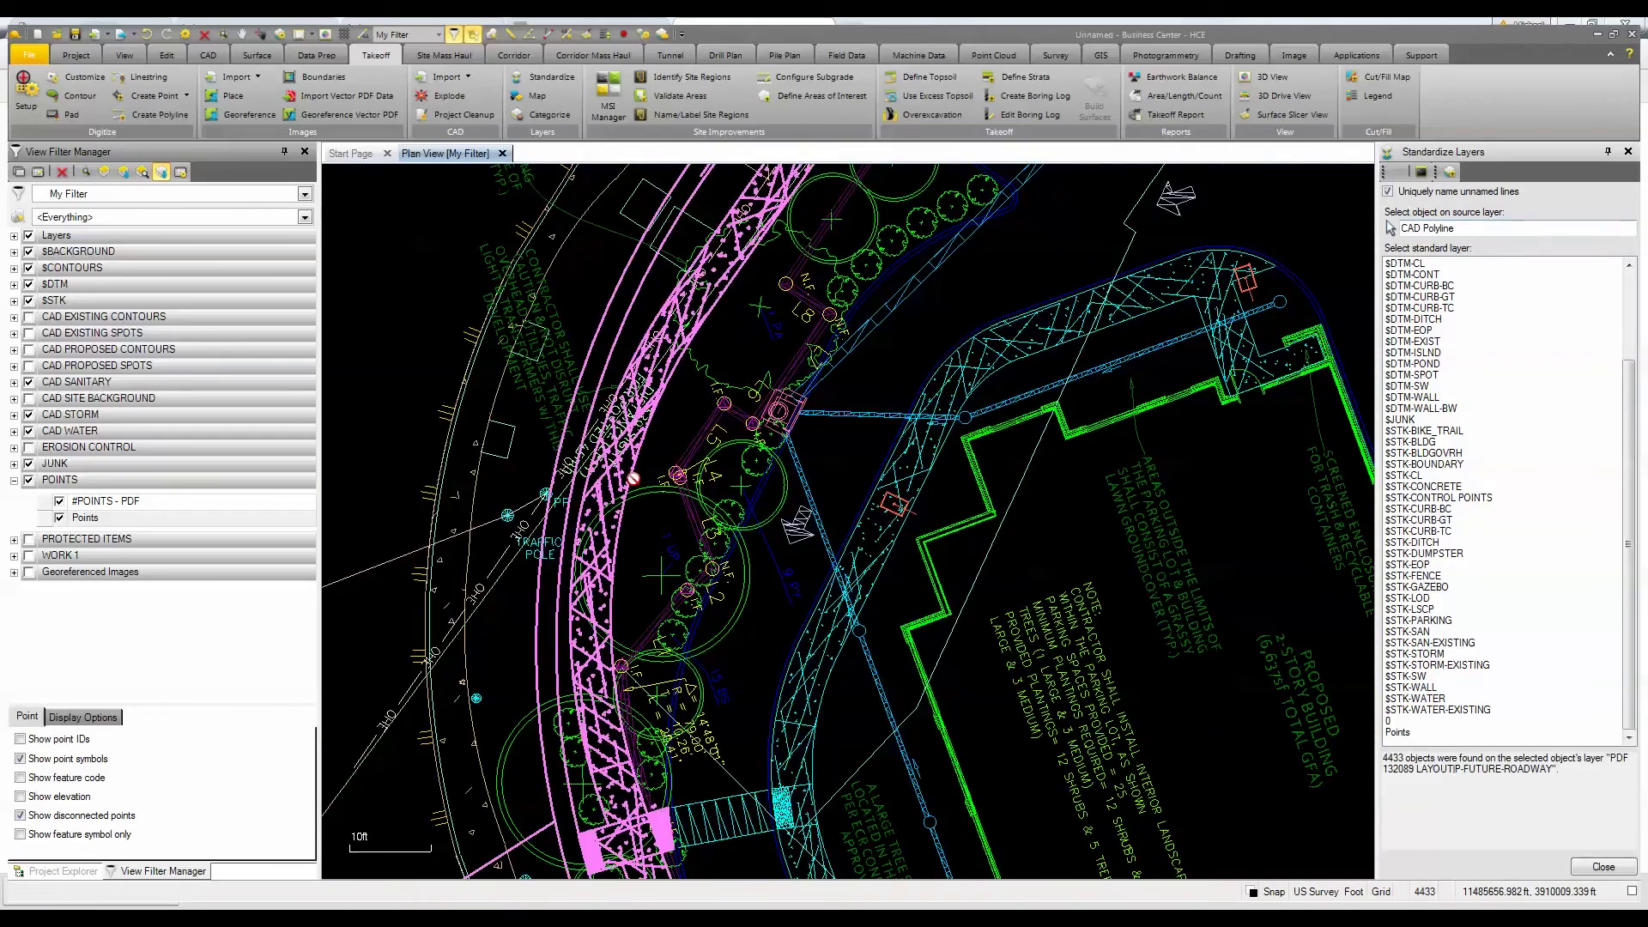
scroll(601, 489, down, 2)
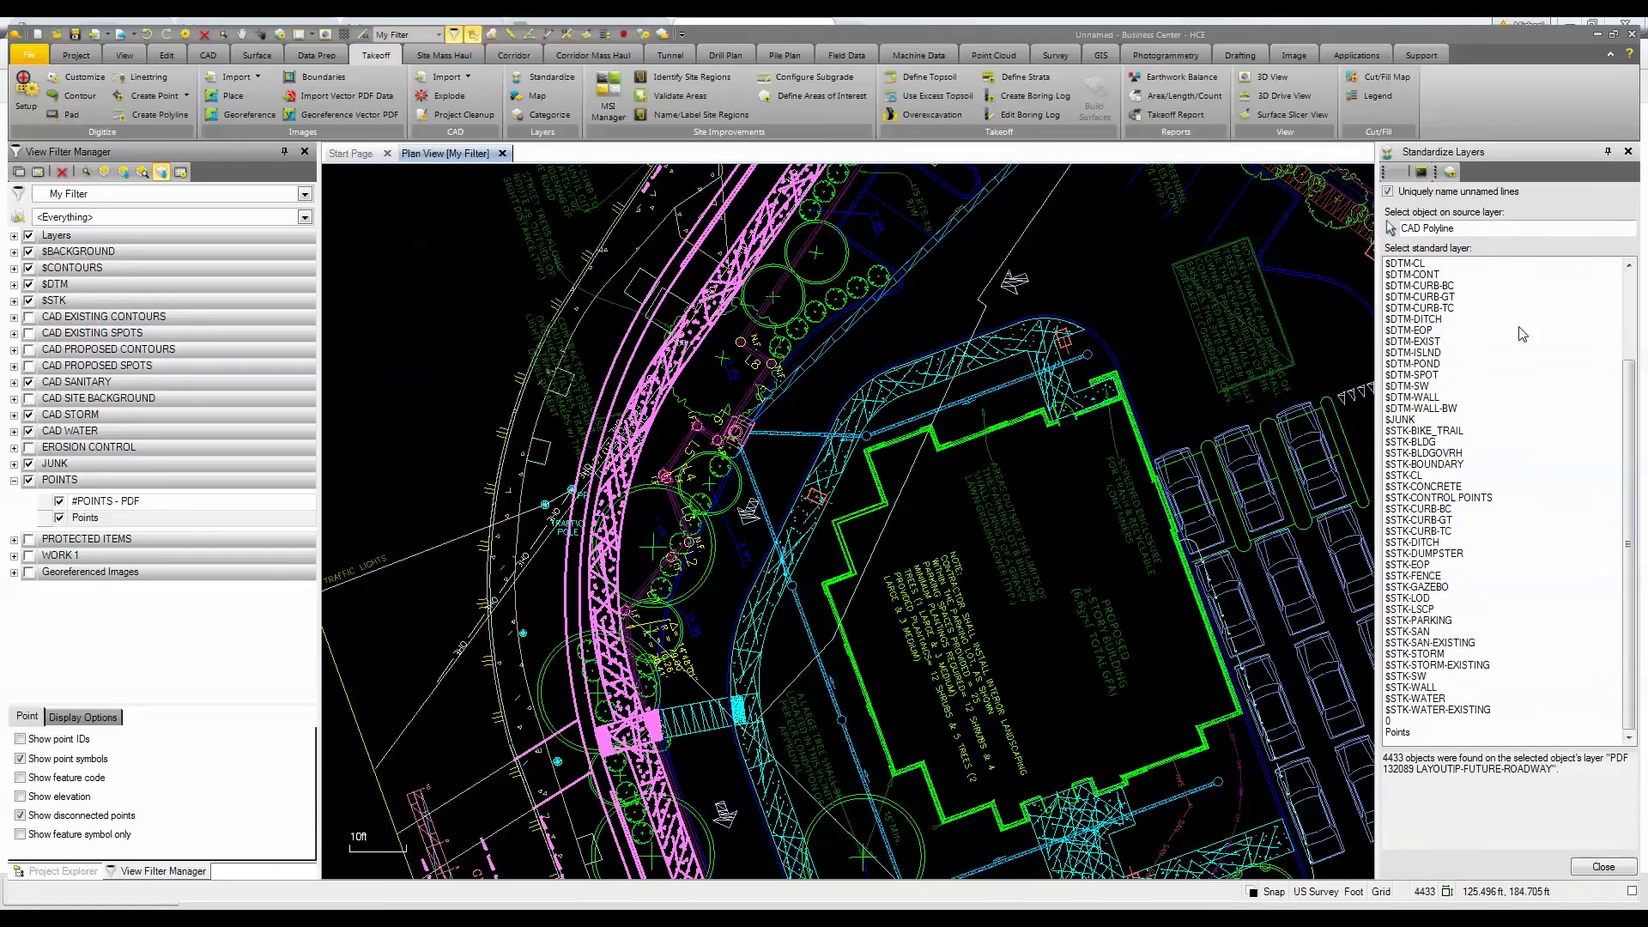
drag(1628, 378, 1614, 274)
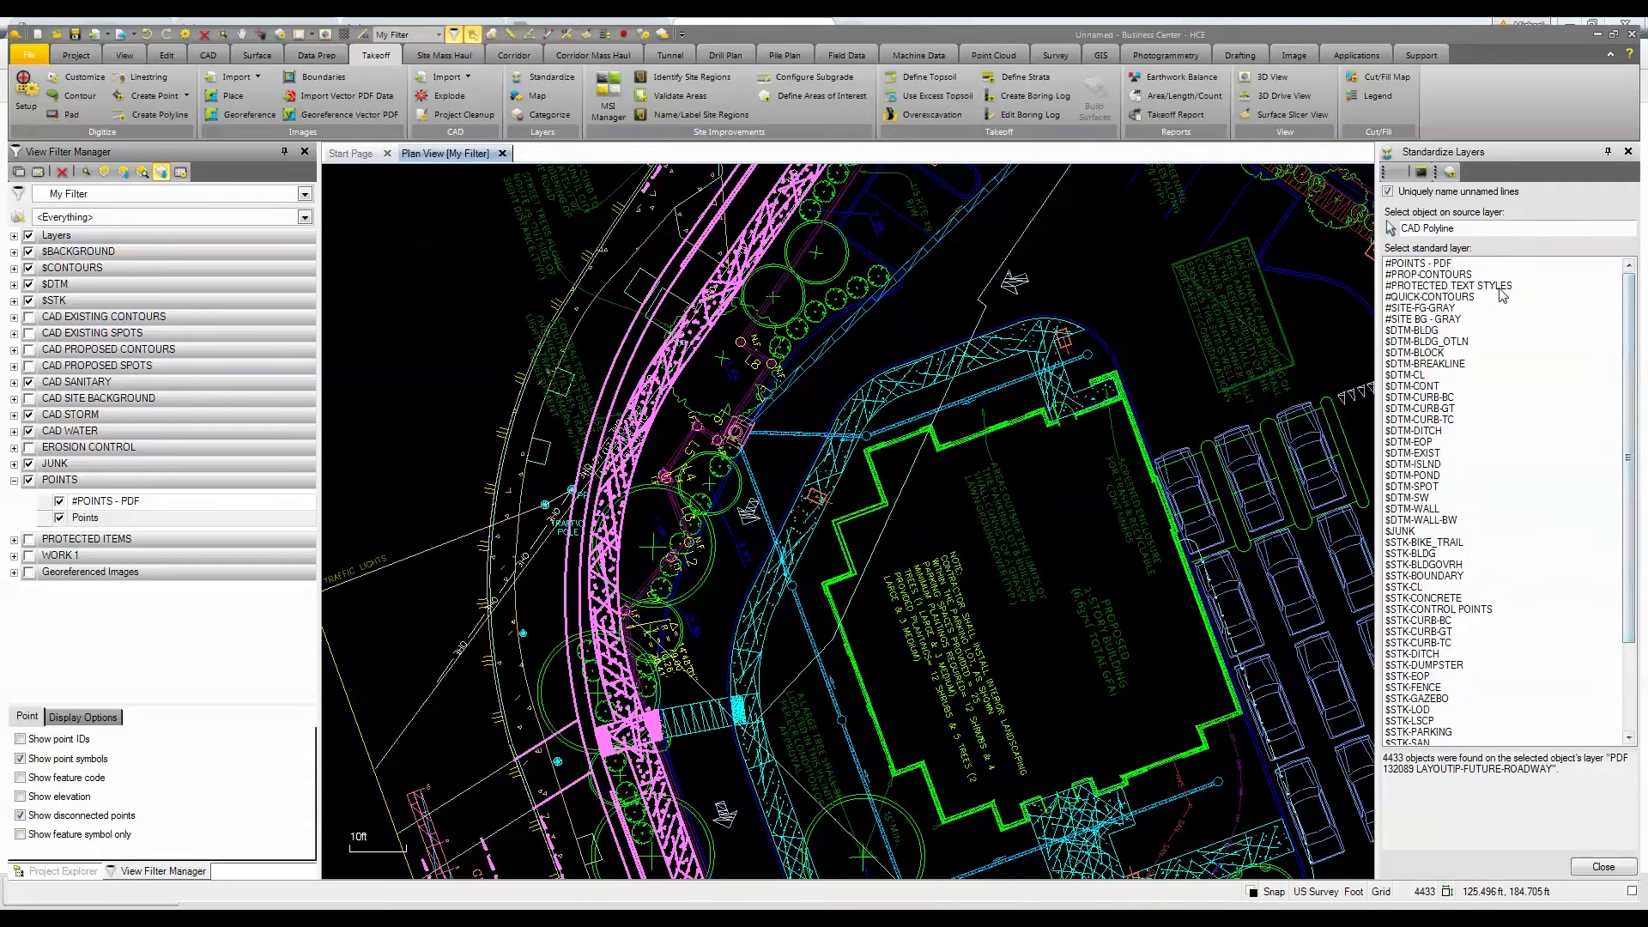
click(1423, 321)
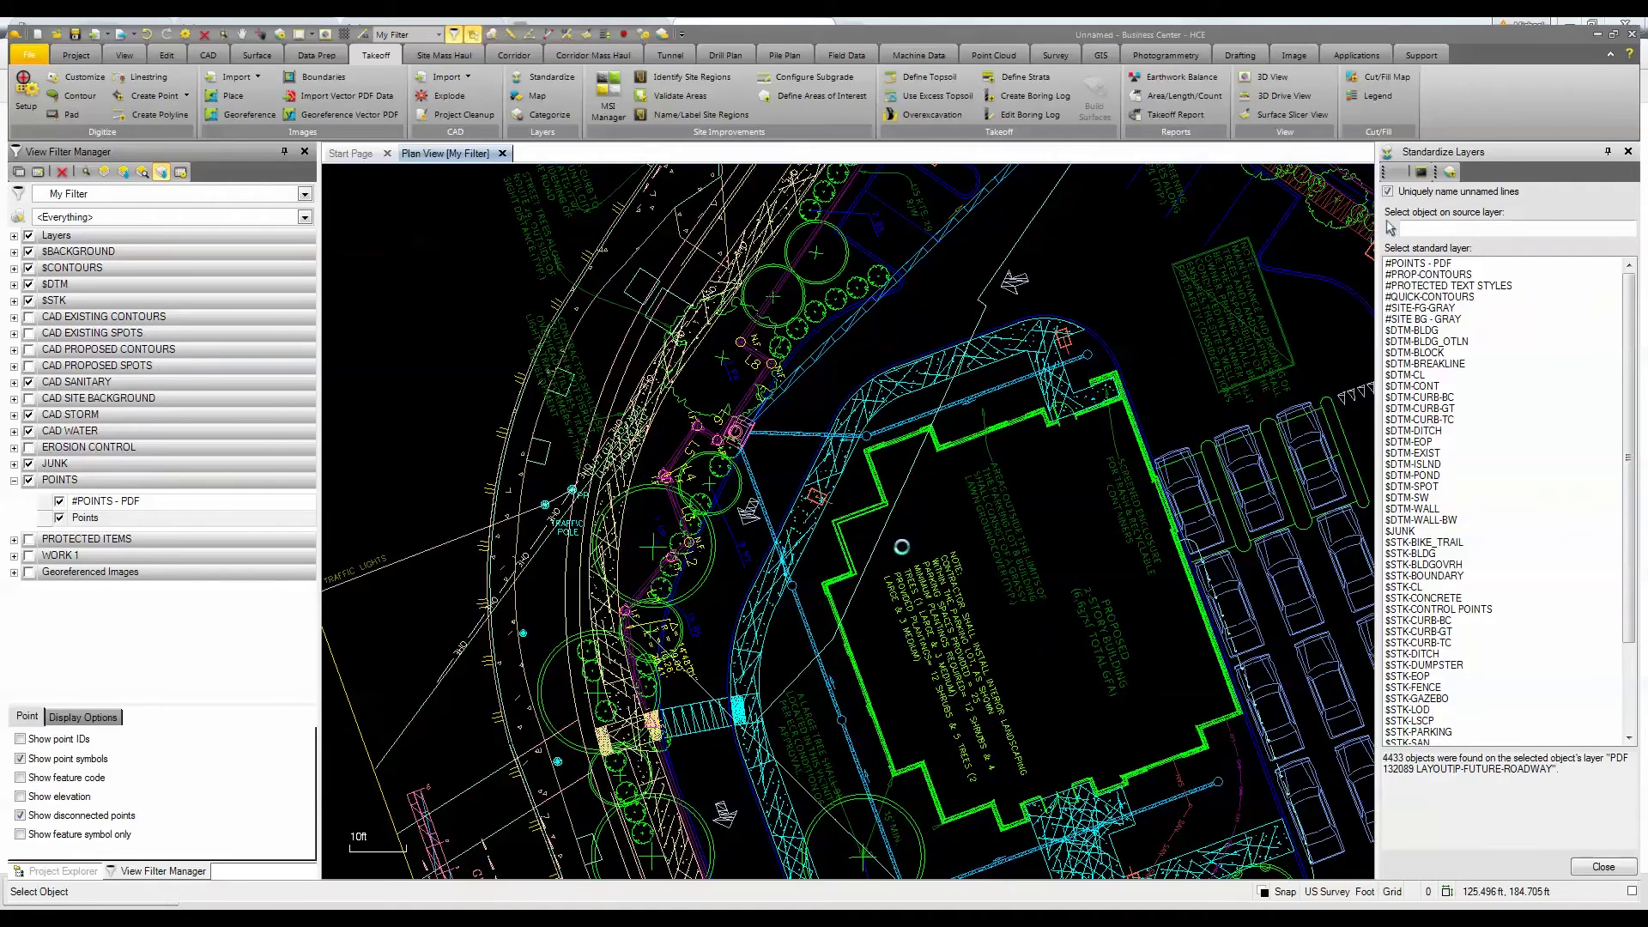
Turn the Layers group off and back on to review which linework has been moved to standard layers.
middle_drag(598, 608, 589, 428)
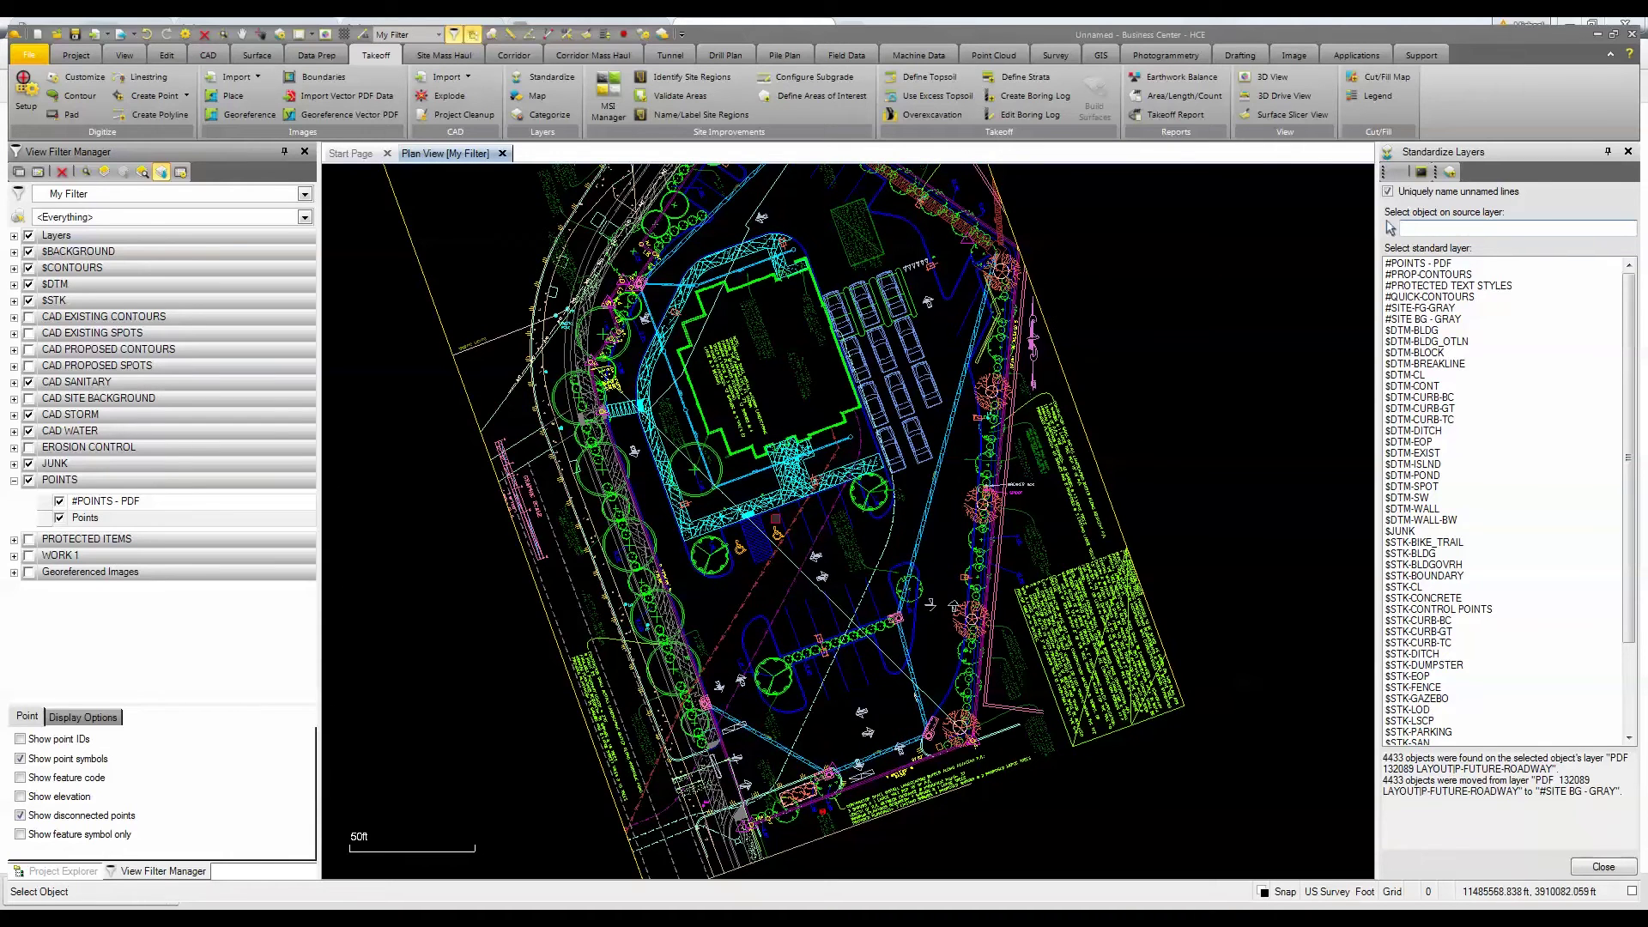
middle_drag(772, 504, 791, 572)
scroll(785, 544, down, 1)
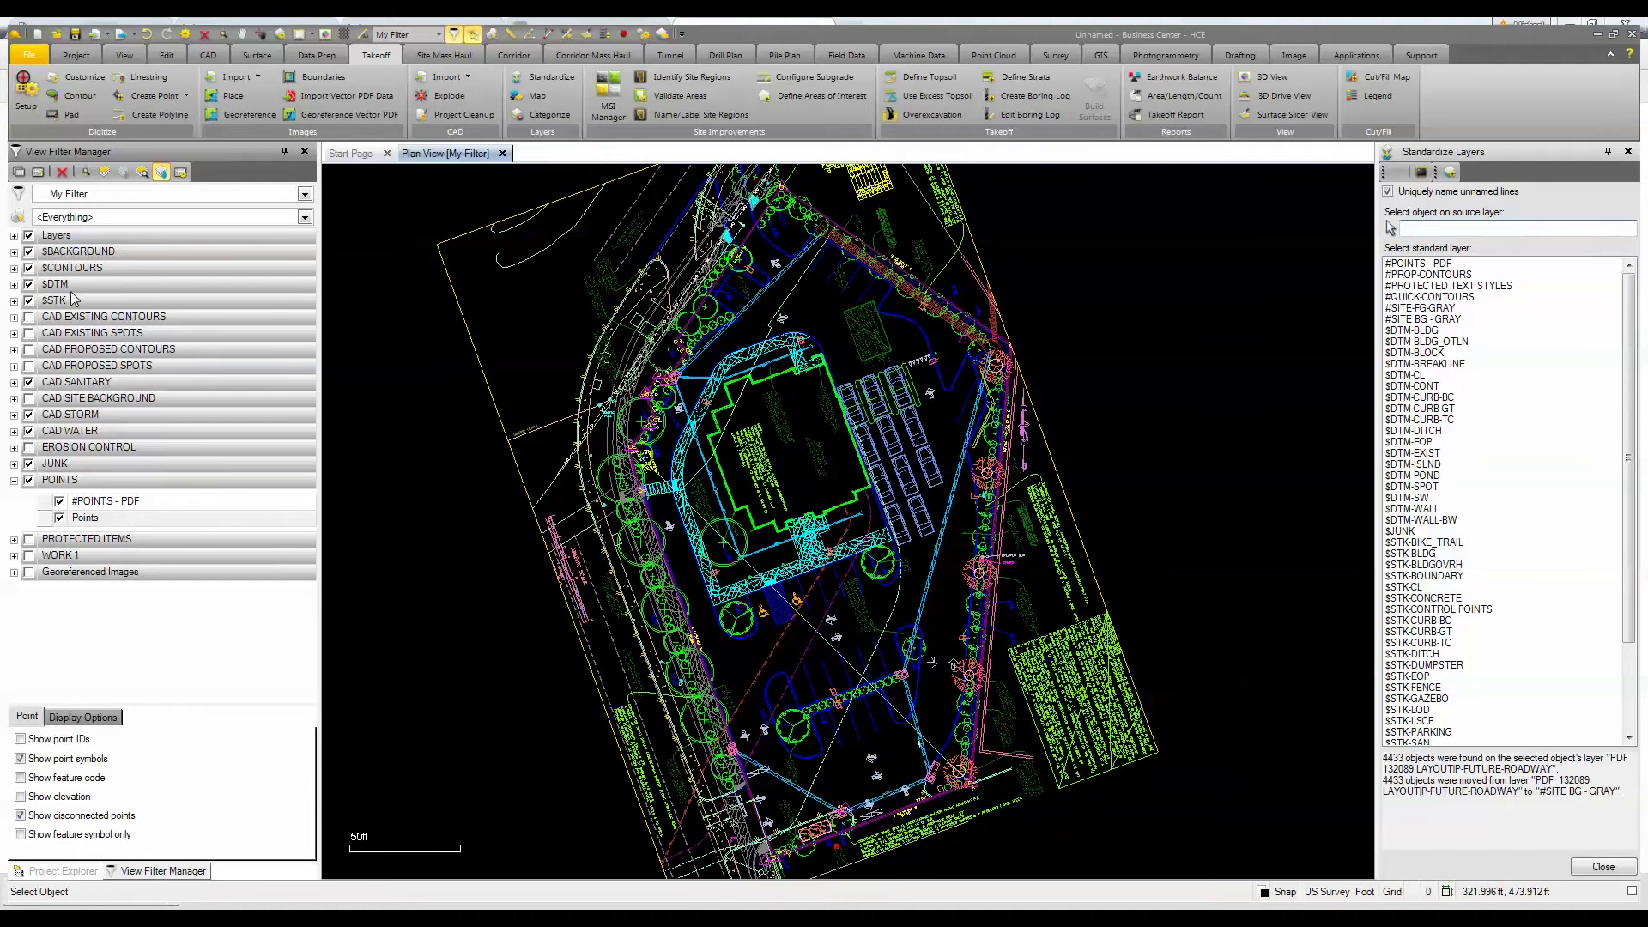
click(30, 237)
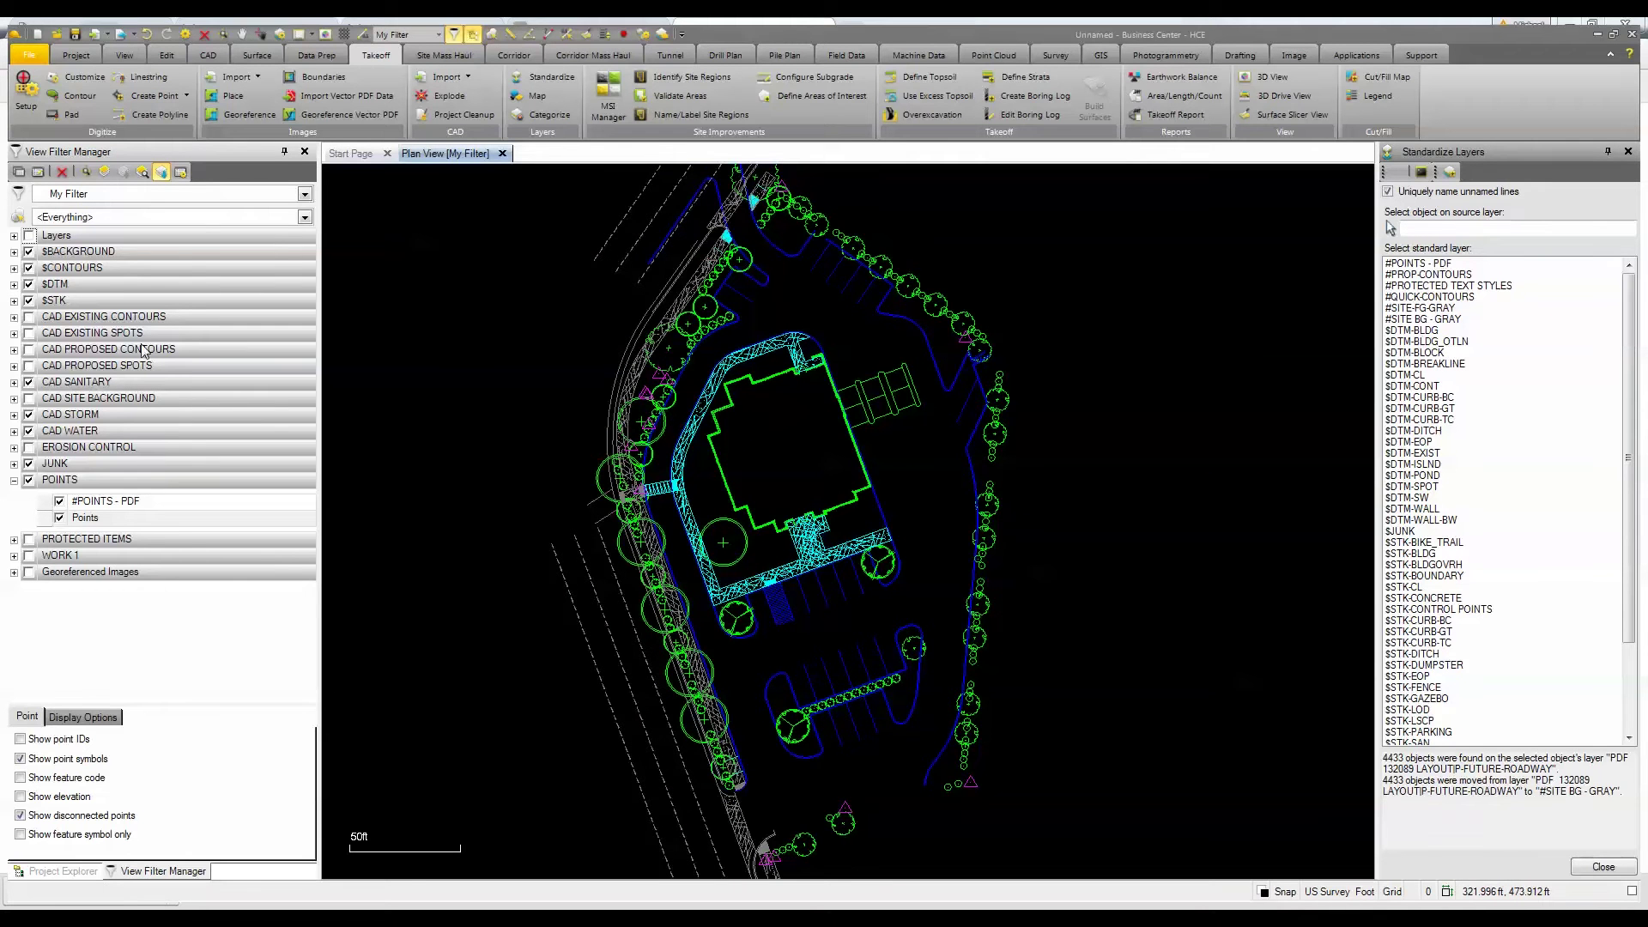
click(29, 236)
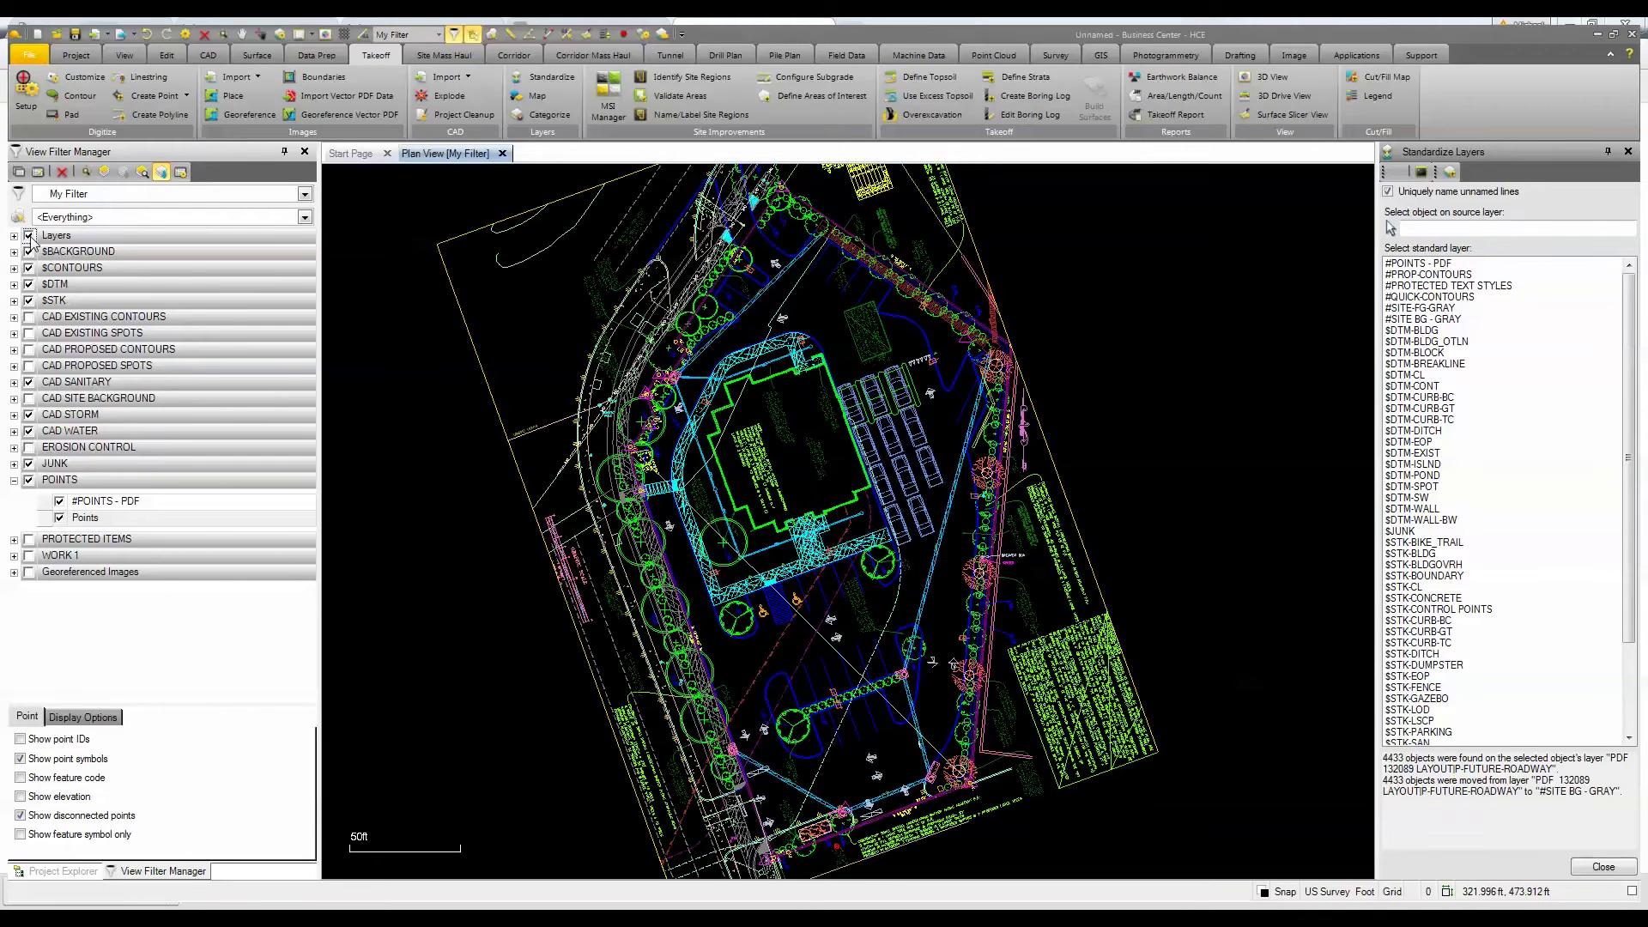
Move the property boundary lines along the site edge to the $STK-BOUNDARY standard layer and close Standardize Layers.
scroll(953, 310, up, 5)
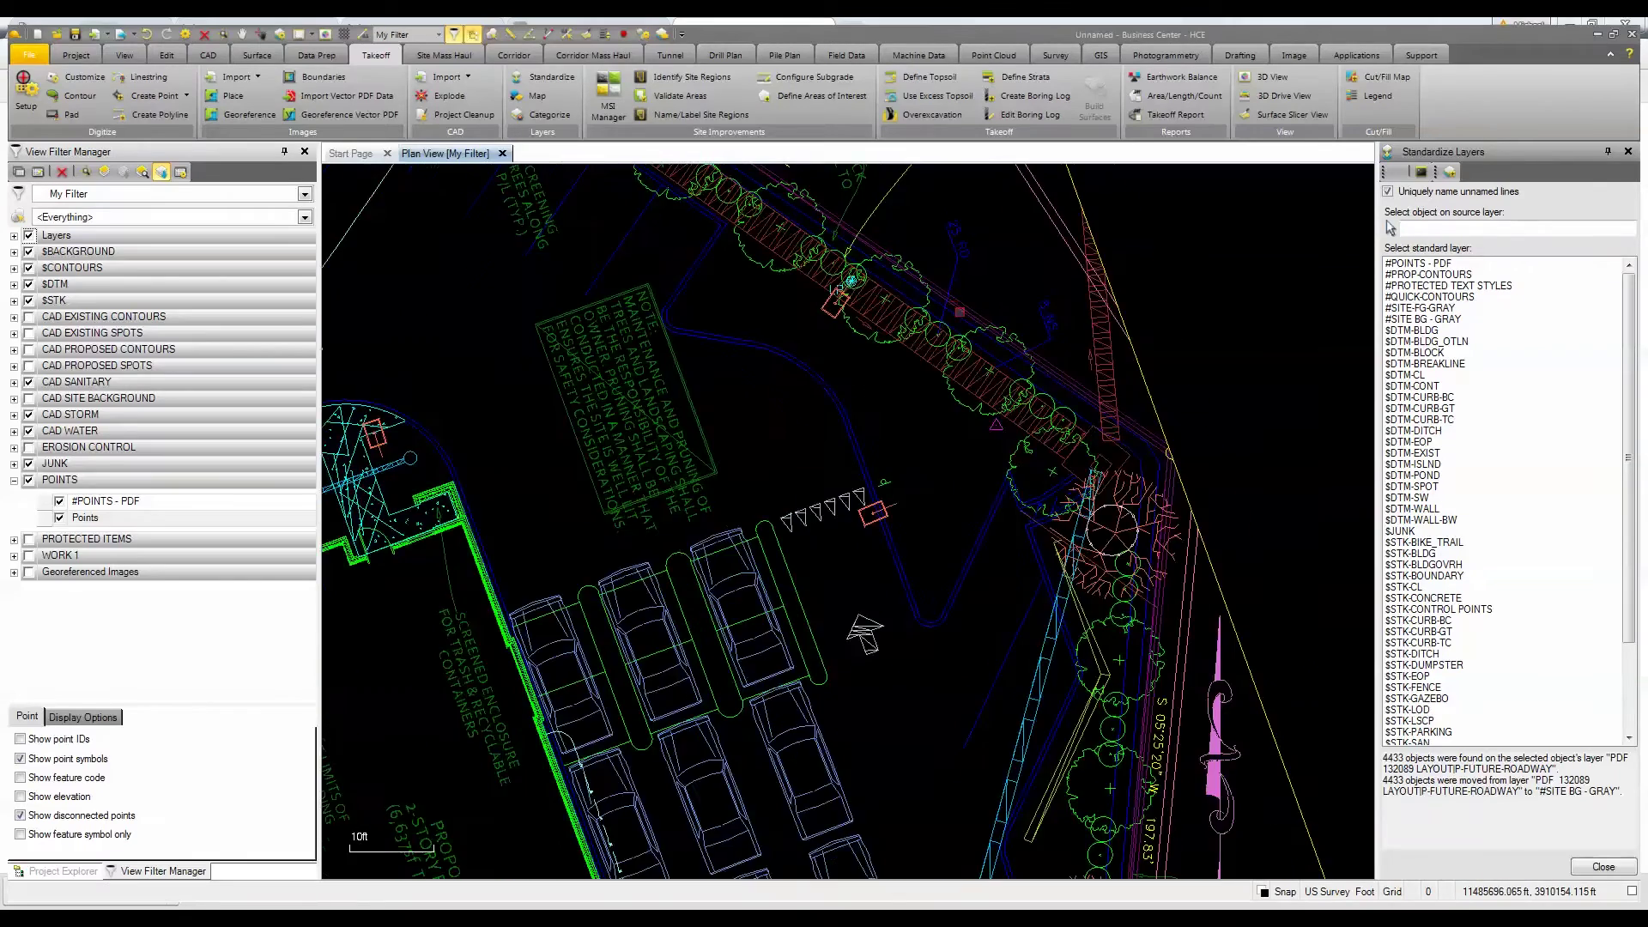
scroll(955, 311, up, 2)
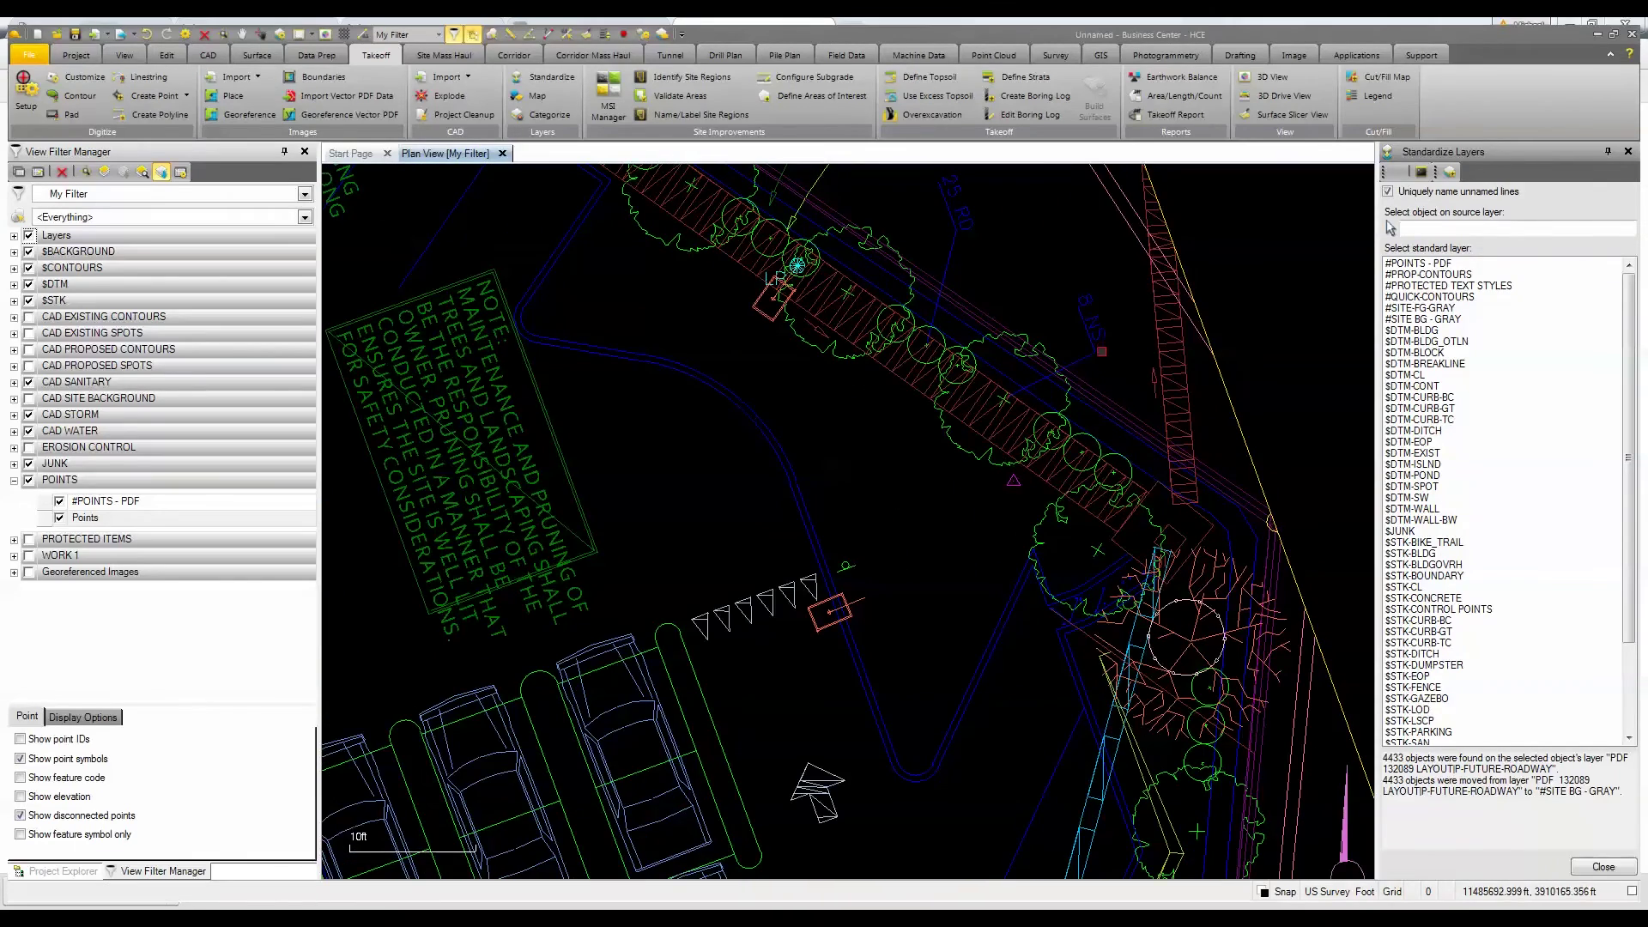
scroll(1093, 382, down, 3)
scroll(1017, 515, up, 2)
scroll(1073, 498, up, 4)
scroll(1054, 475, up, 3)
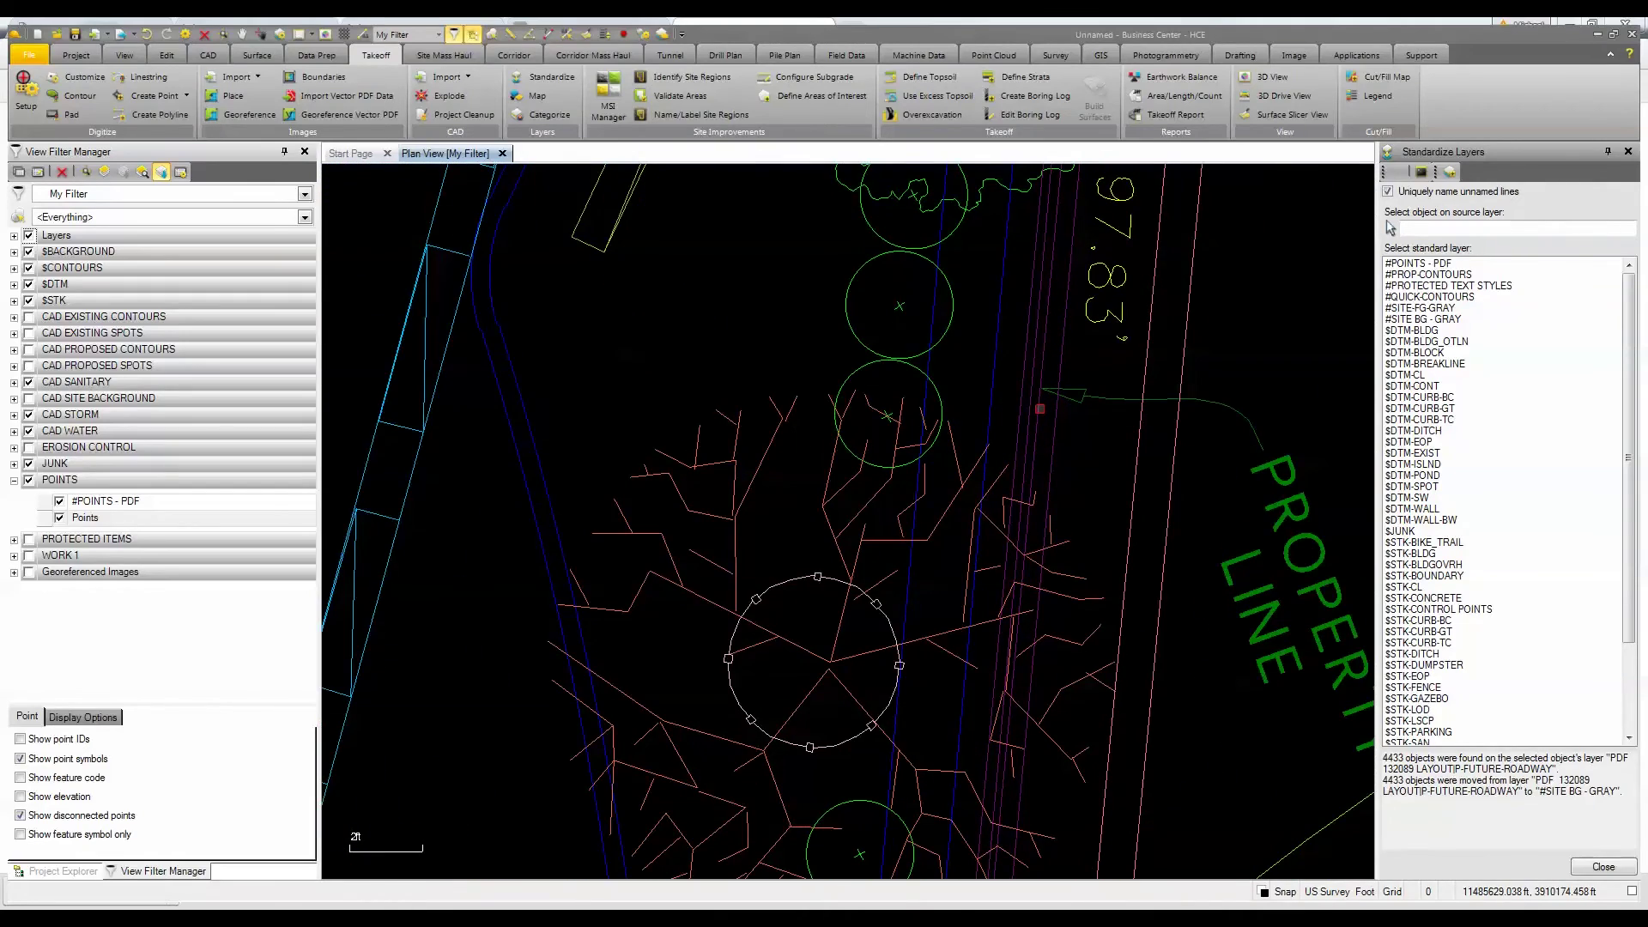
click(1041, 409)
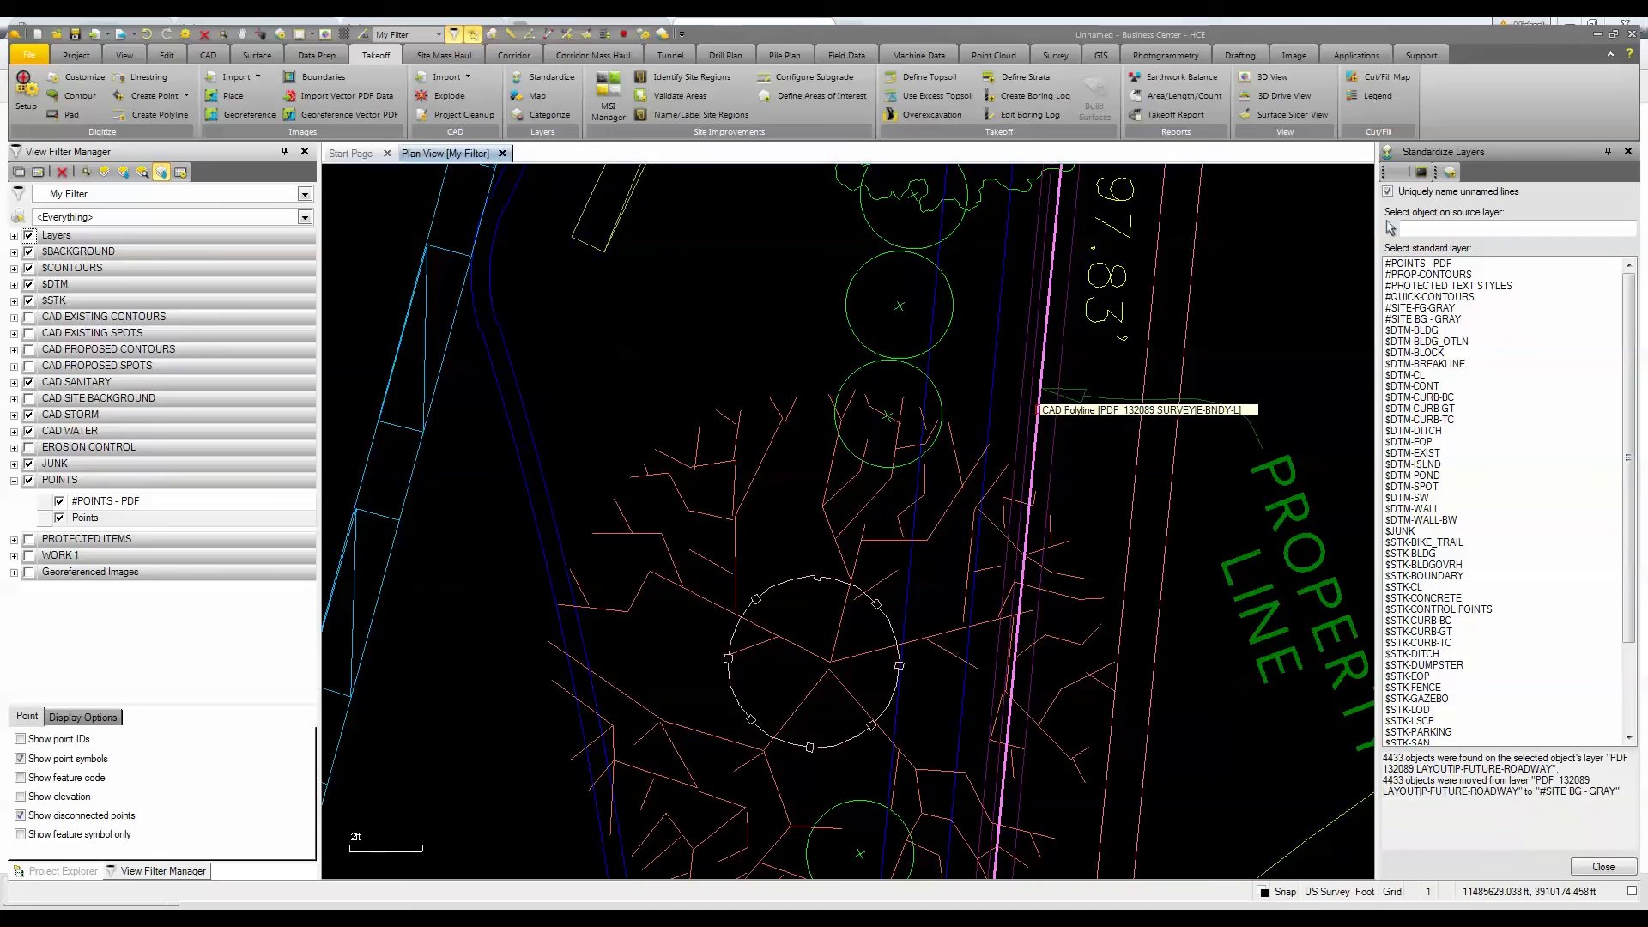
scroll(1068, 427, down, 8)
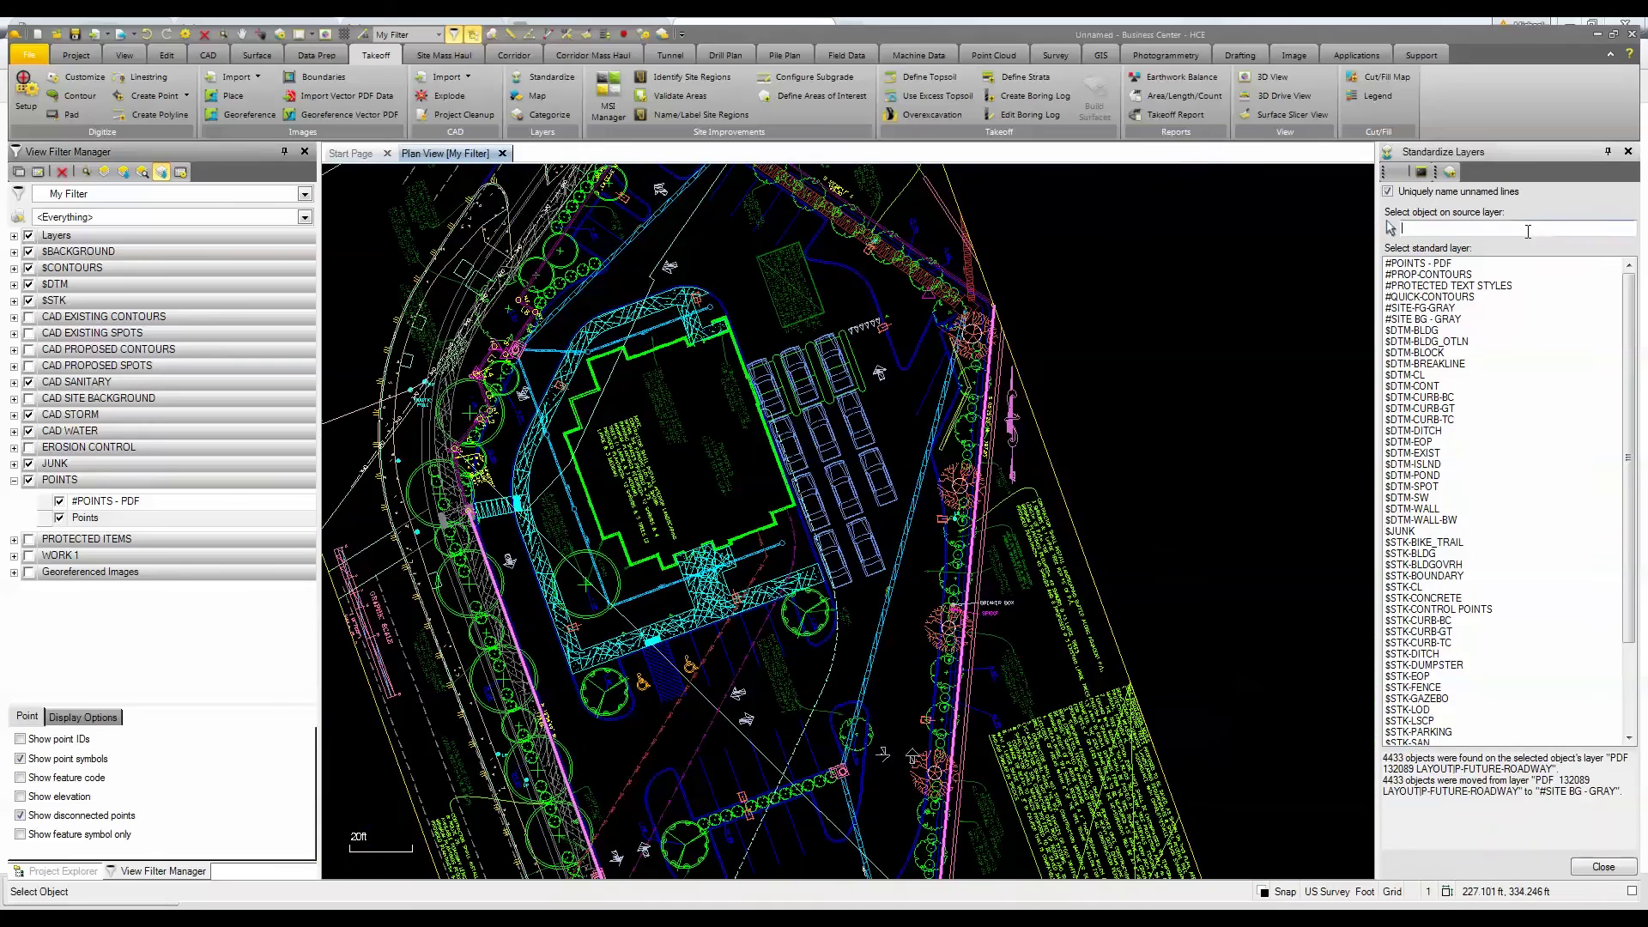
scroll(970, 523, up, 5)
scroll(949, 448, up, 3)
click(954, 403)
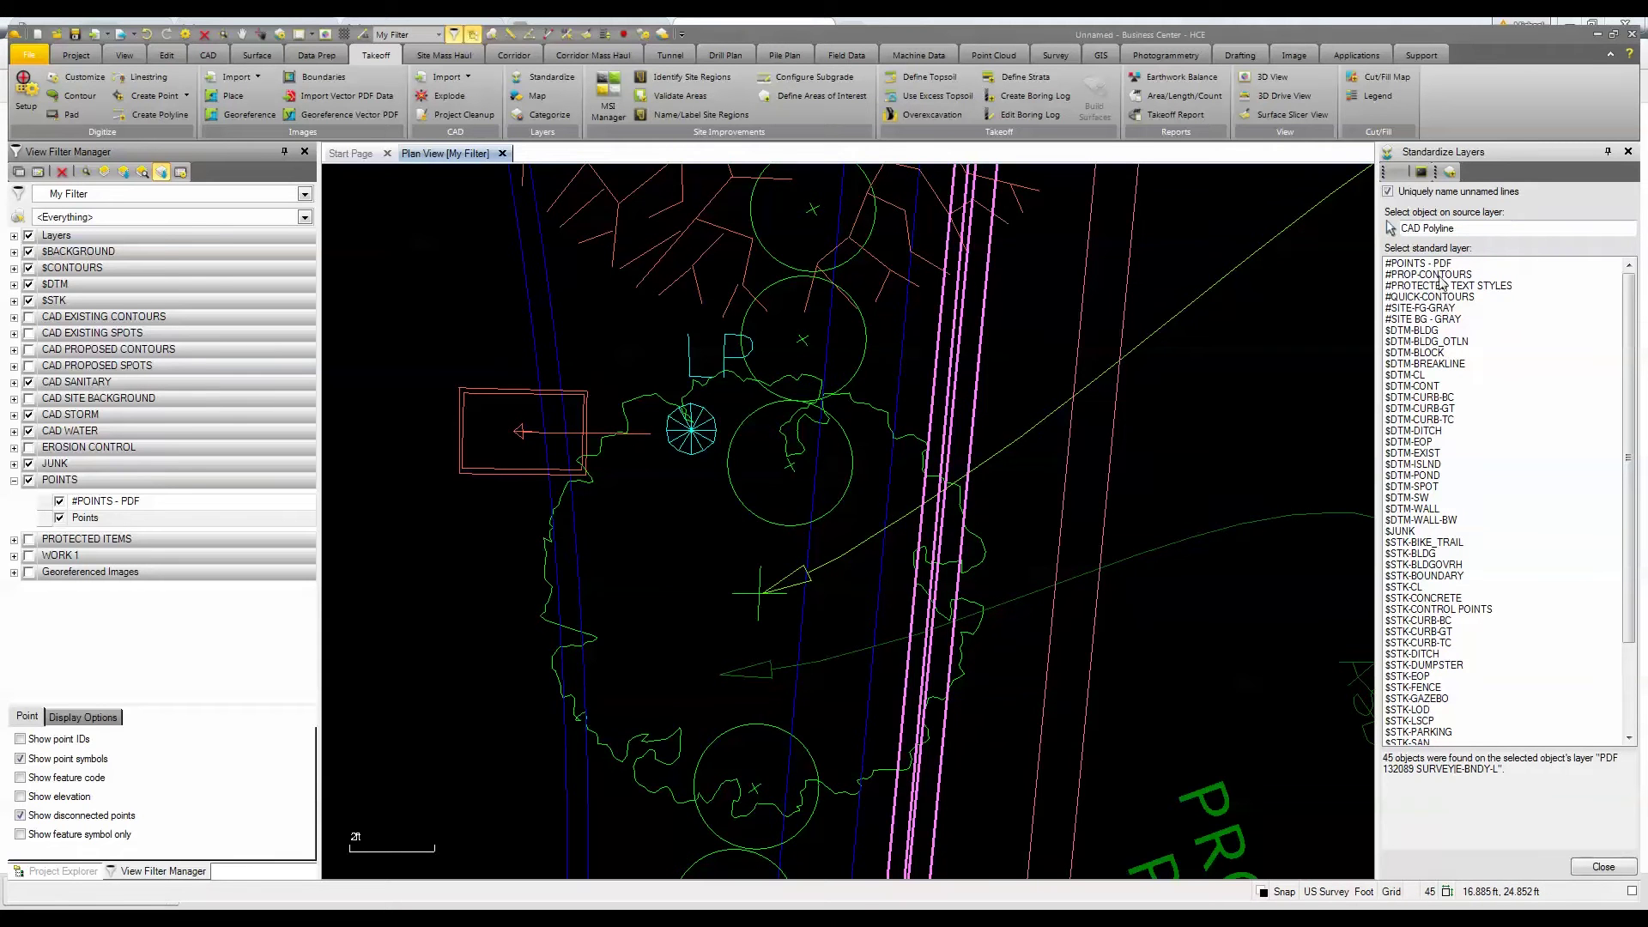
click(1444, 577)
click(1606, 869)
scroll(746, 481, down, 10)
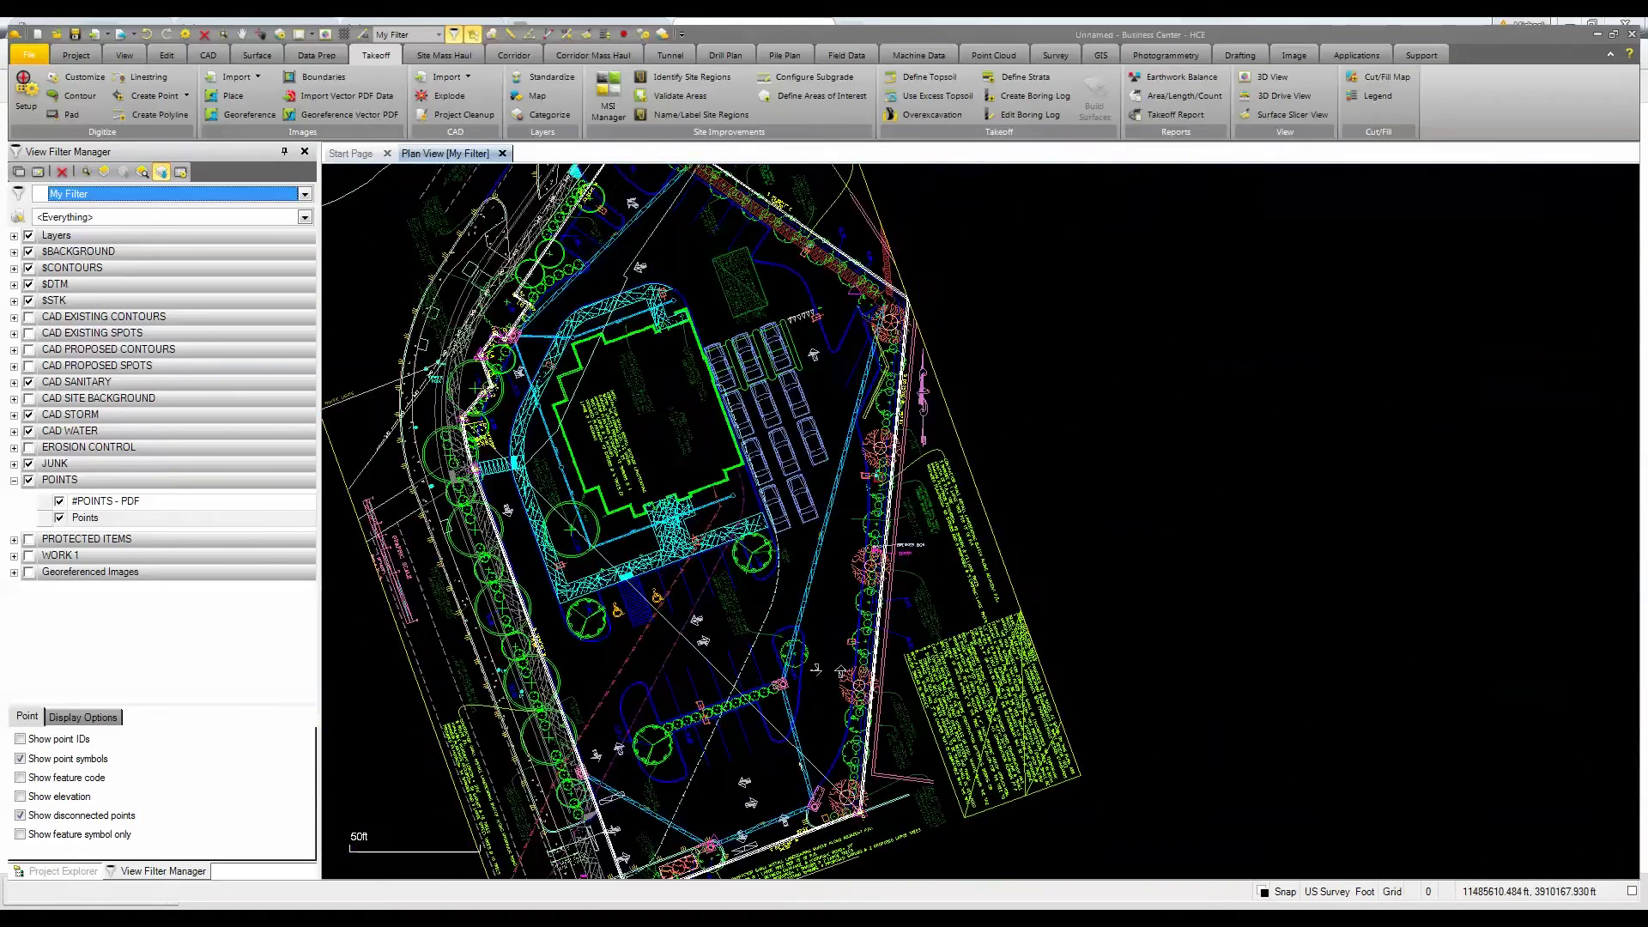
Turn off the Layers group and review the linework on the standard layers across the whole site.
click(29, 236)
scroll(788, 415, up, 3)
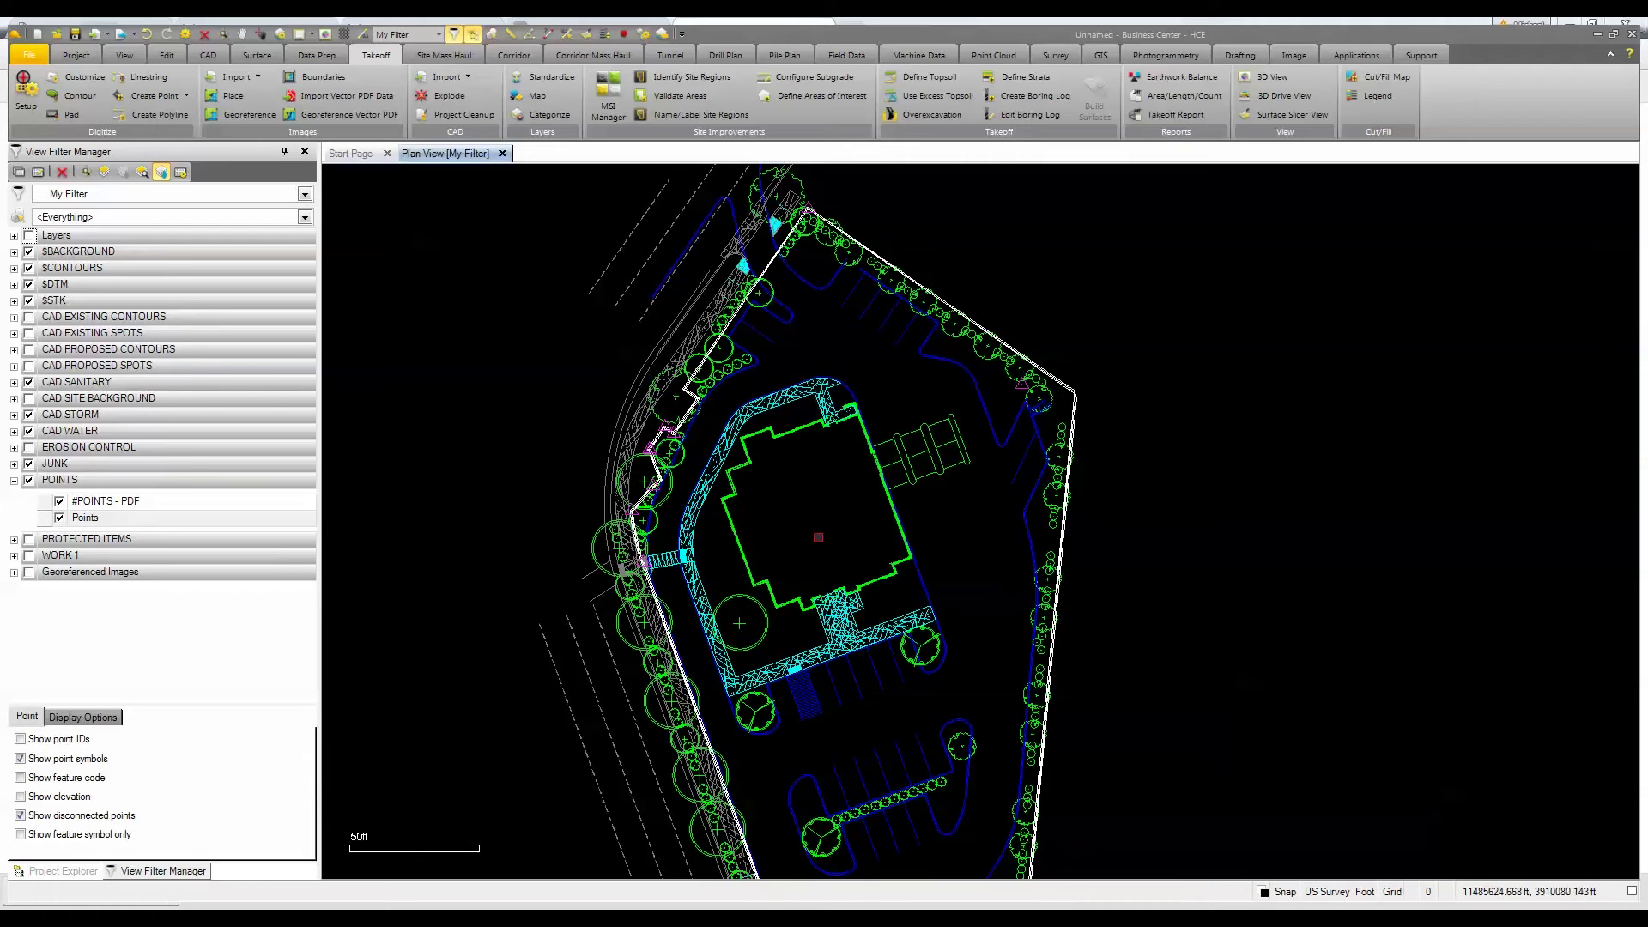
middle_drag(854, 722, 886, 524)
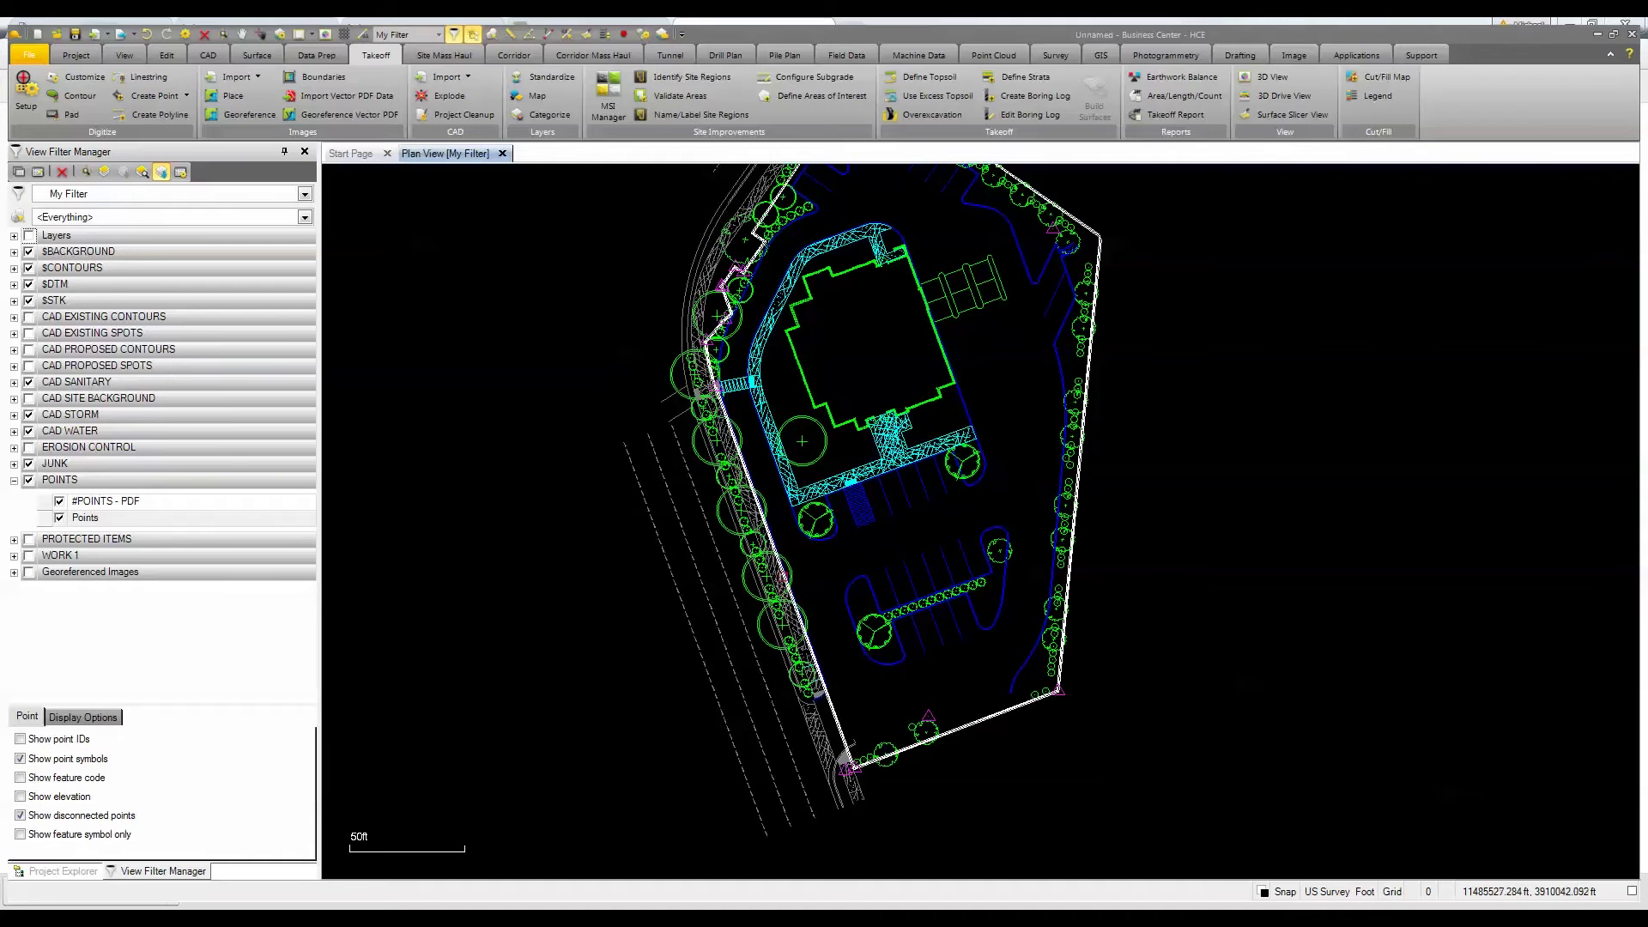
middle_drag(750, 330, 724, 539)
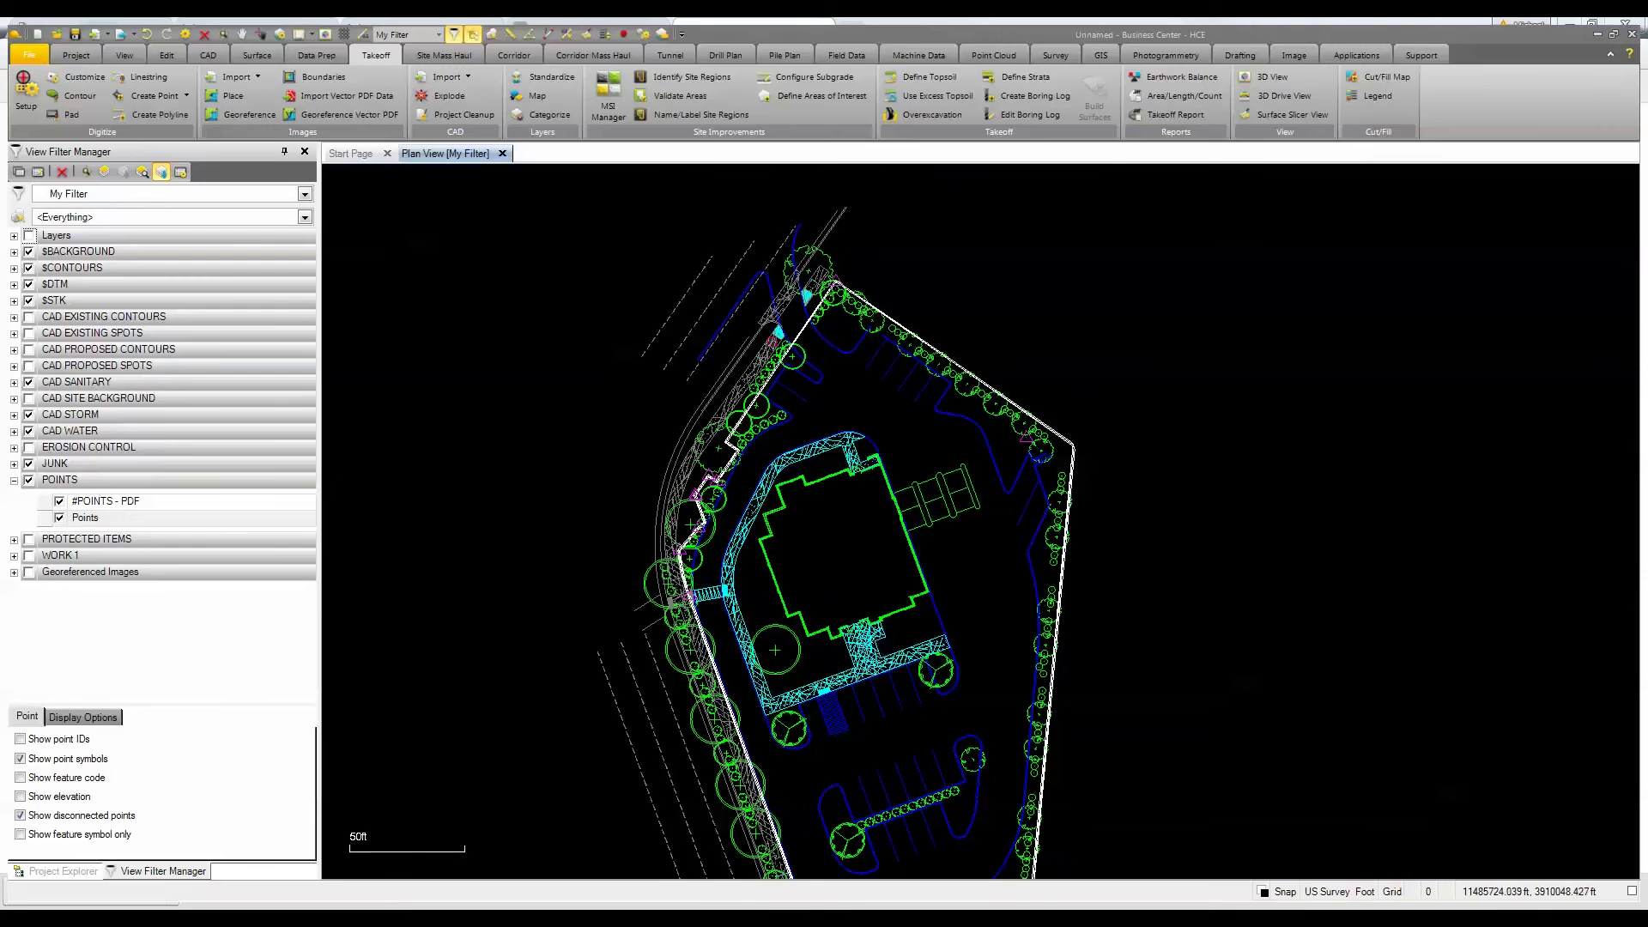
Inspect a shrub beside the roadway by selecting its outline and its centre cross separately.
scroll(773, 340, up, 5)
scroll(776, 363, up, 2)
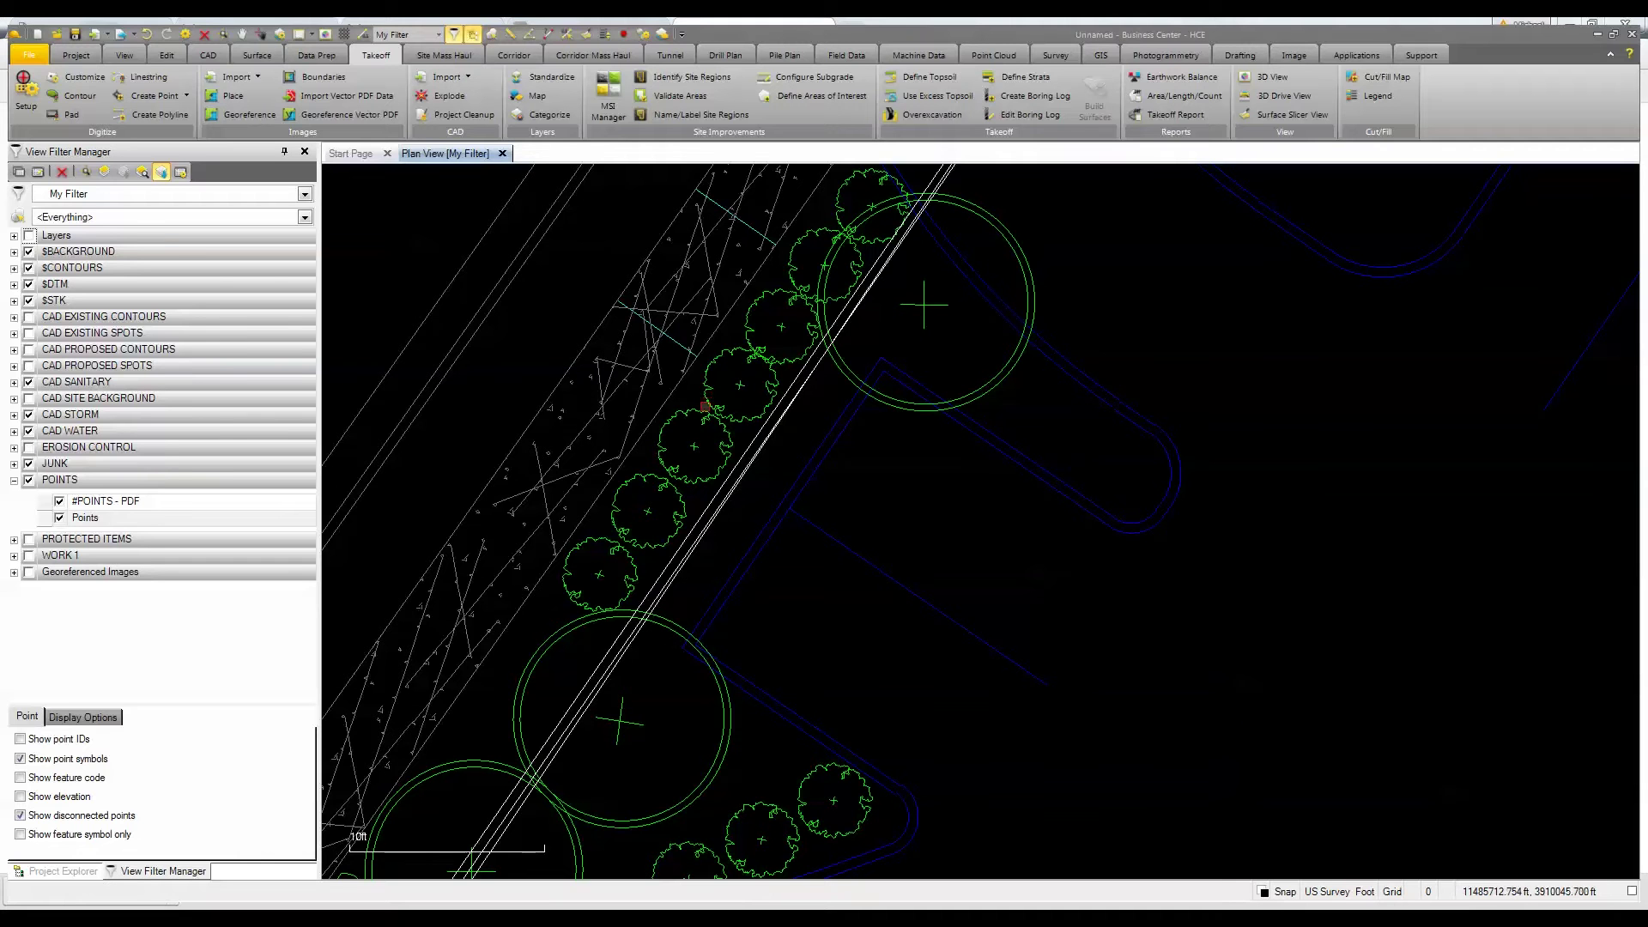
click(709, 384)
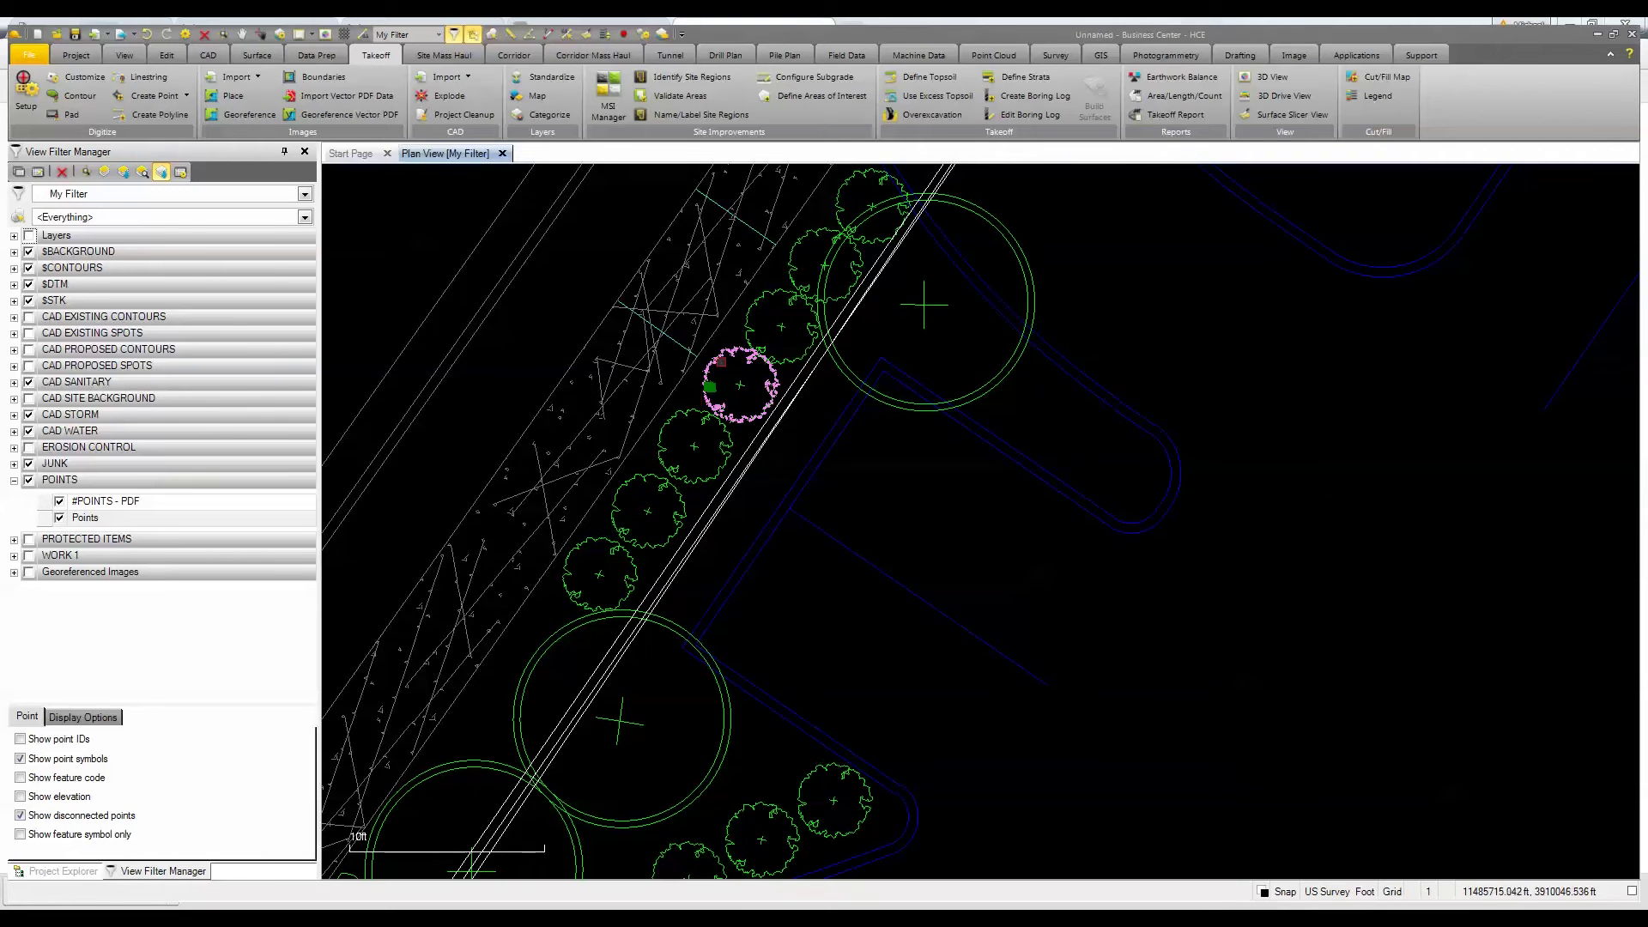
scroll(741, 393, up, 2)
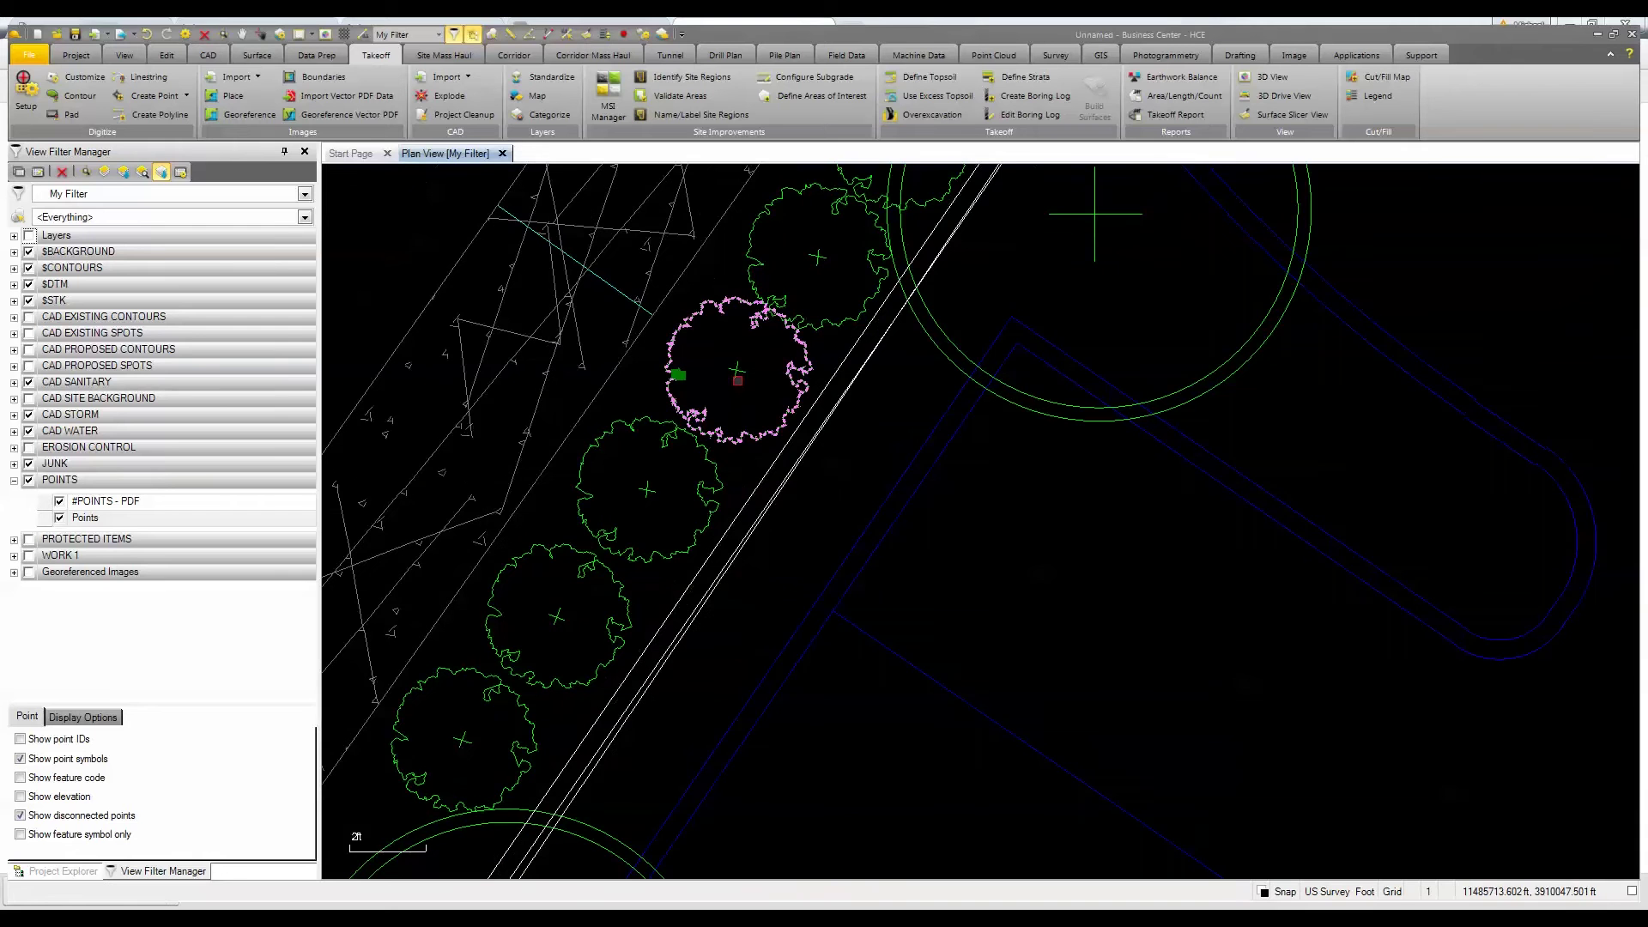
click(738, 378)
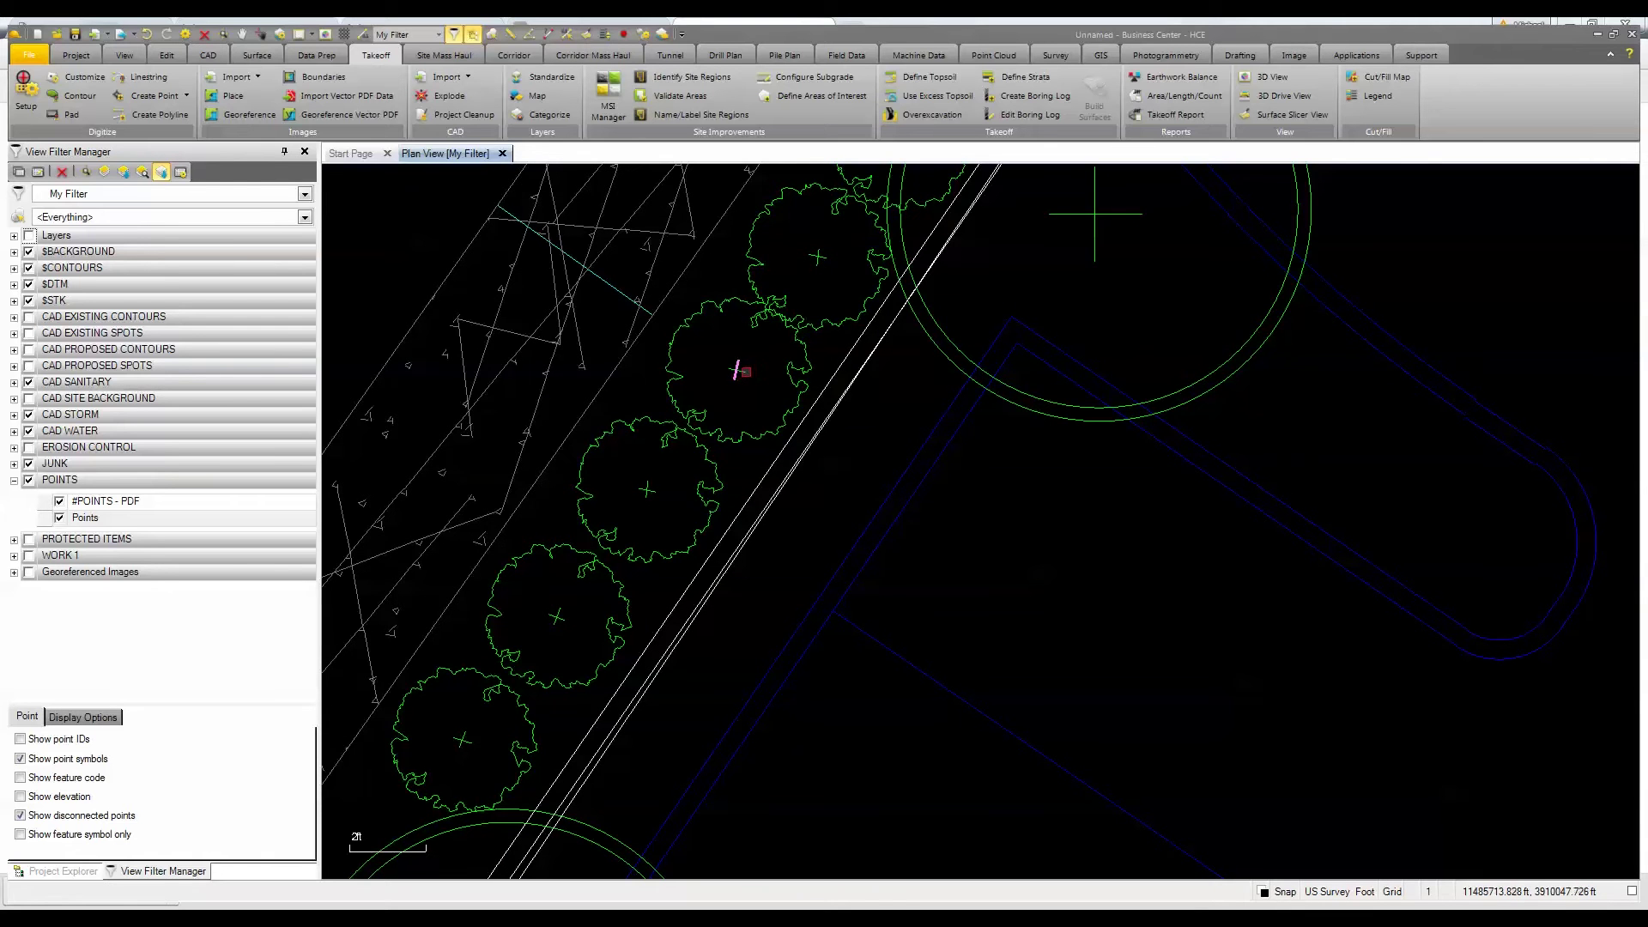
scroll(750, 413, down, 2)
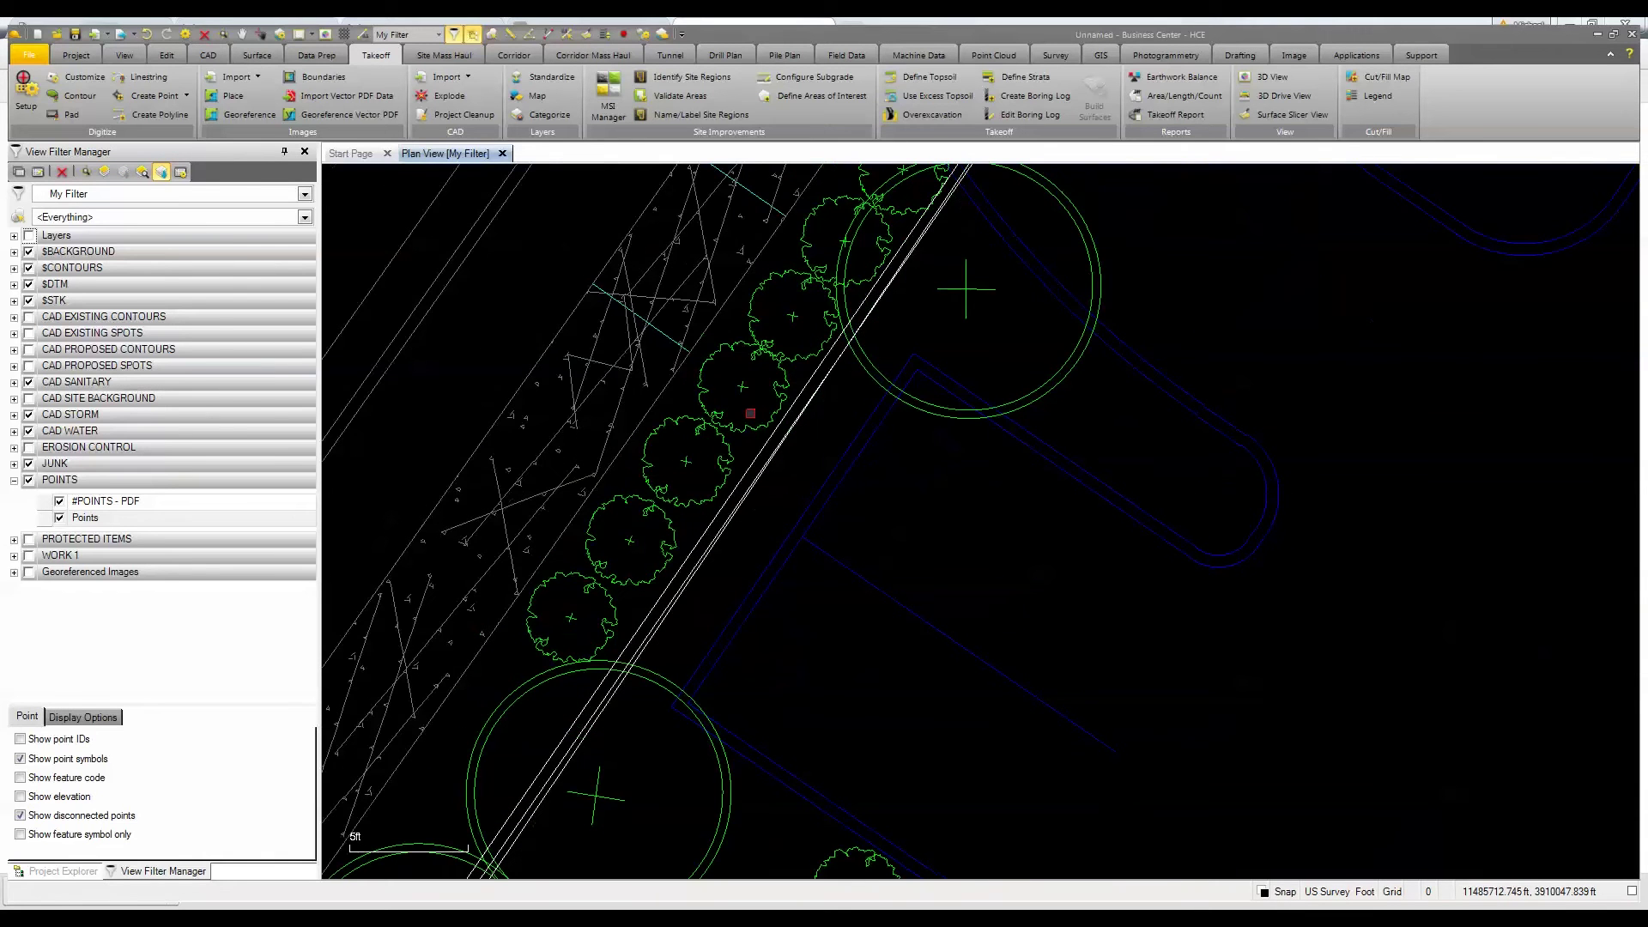
scroll(750, 413, down, 3)
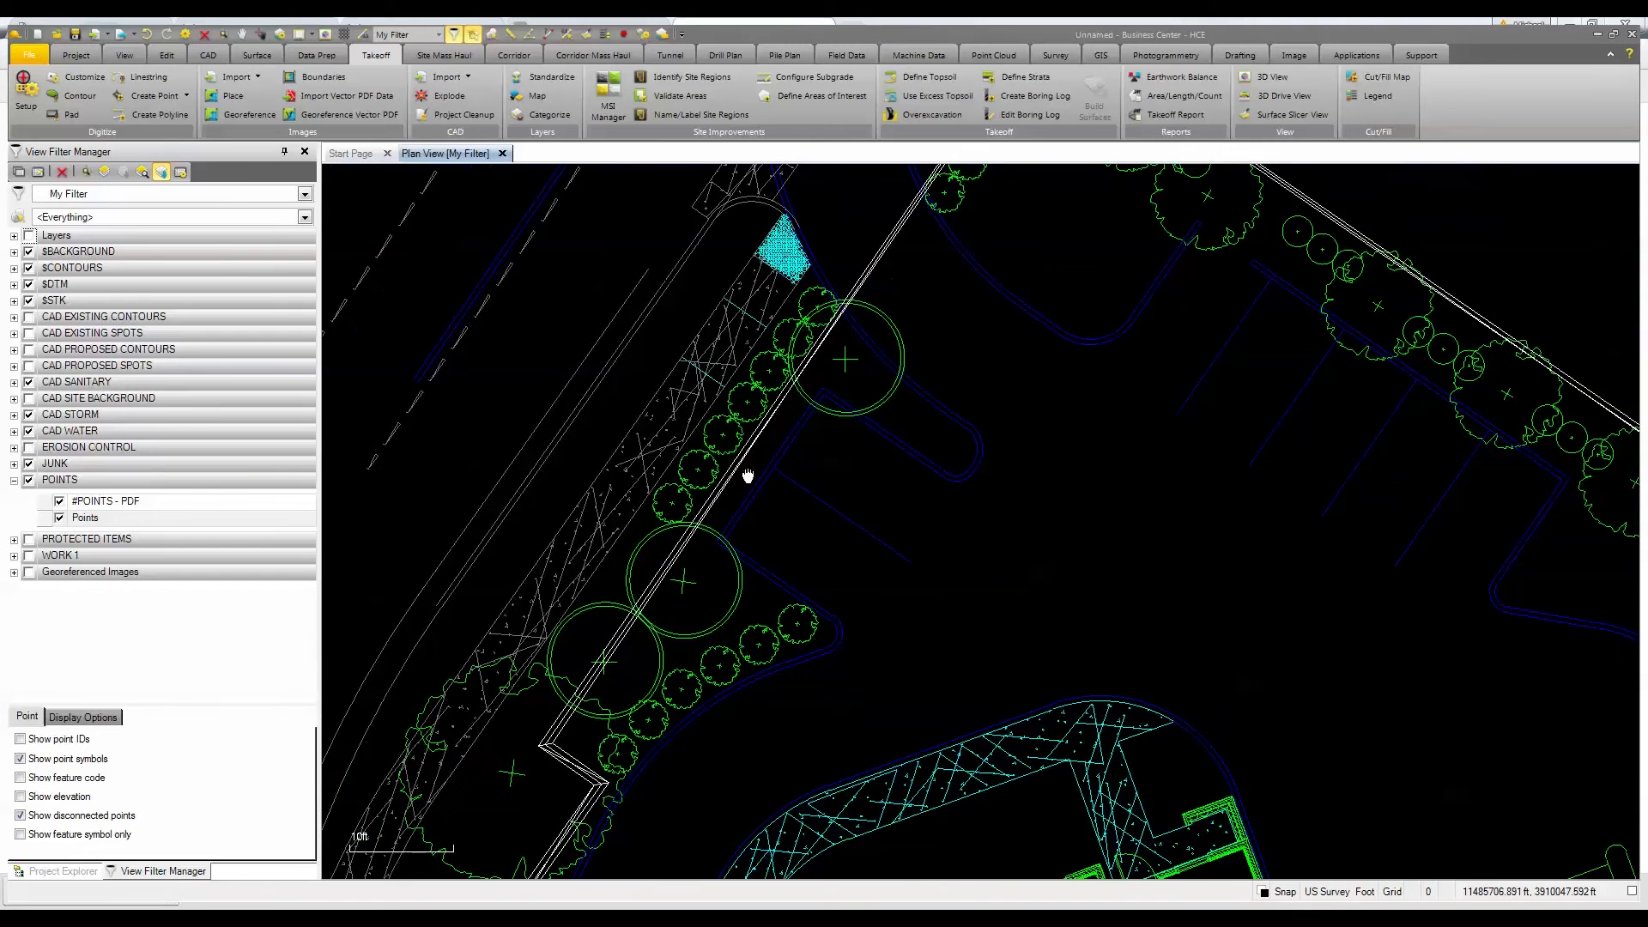
middle_drag(747, 474, 746, 451)
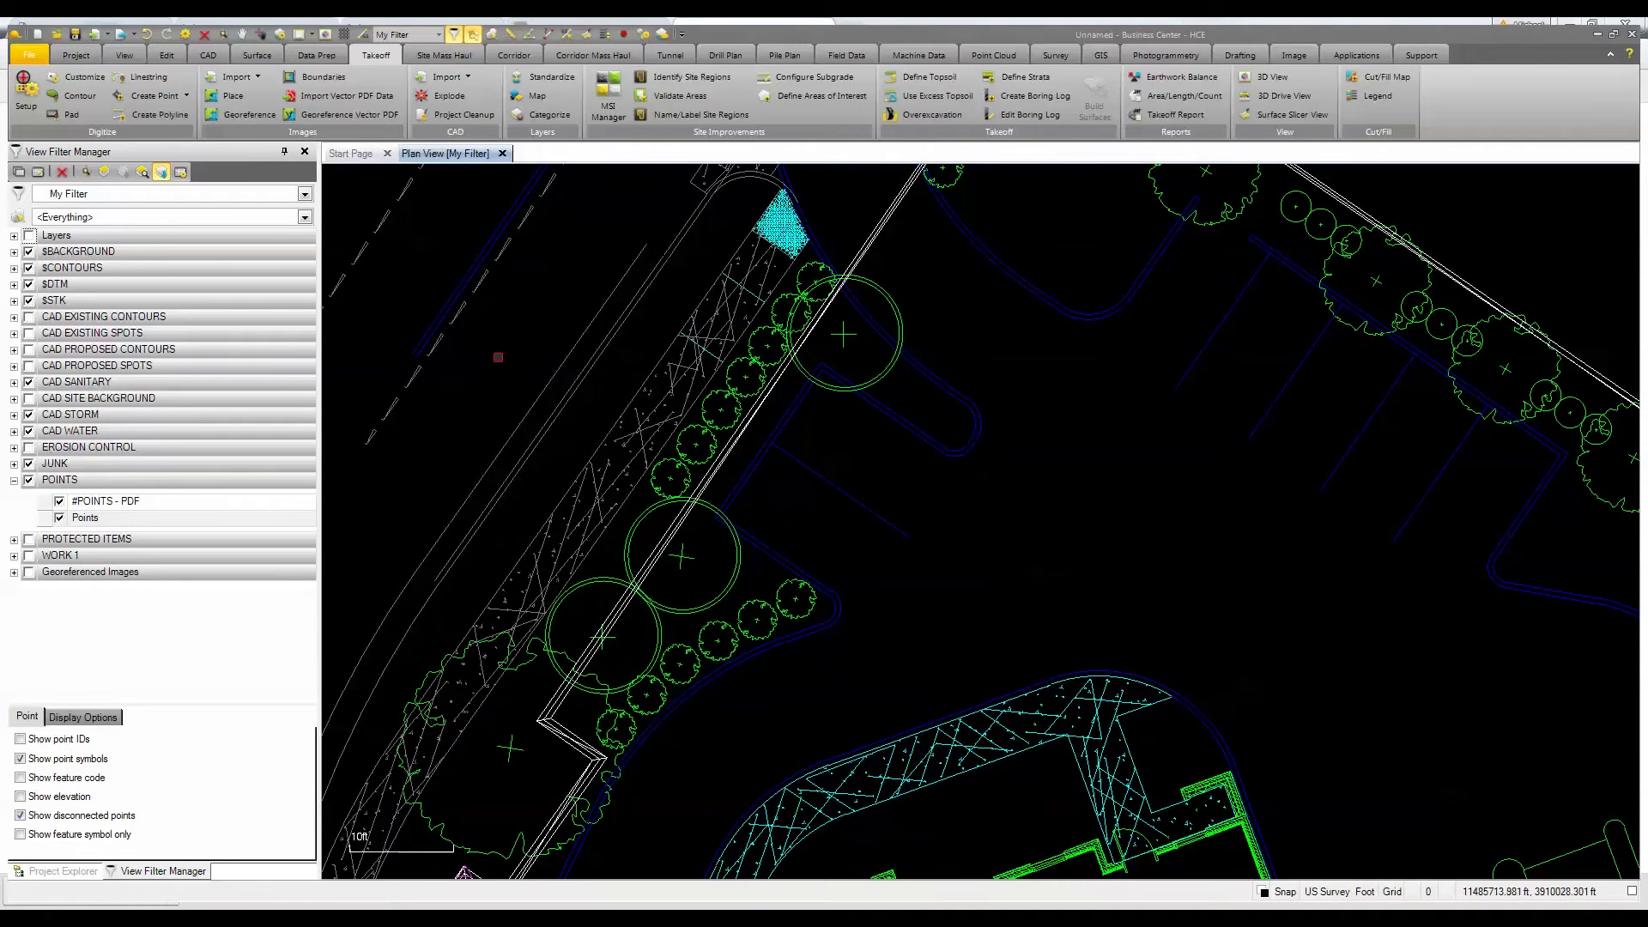
Start Create Points from CAD and select all objects on the $STK-LSCP layer by picking a tree circle.
click(208, 55)
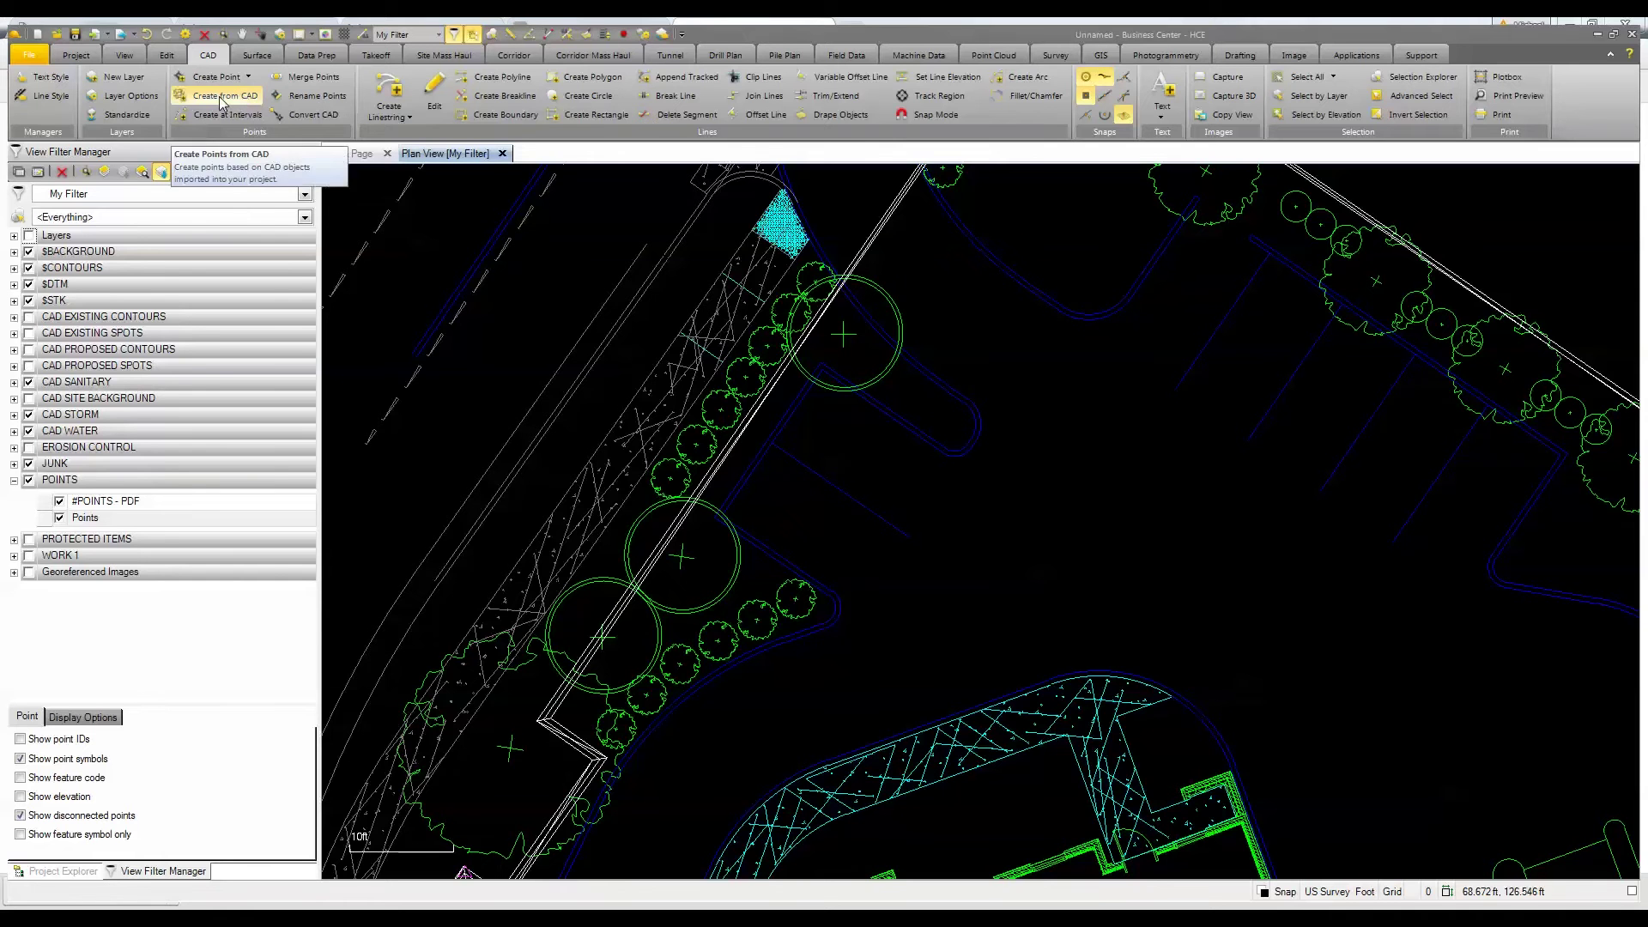
click(221, 97)
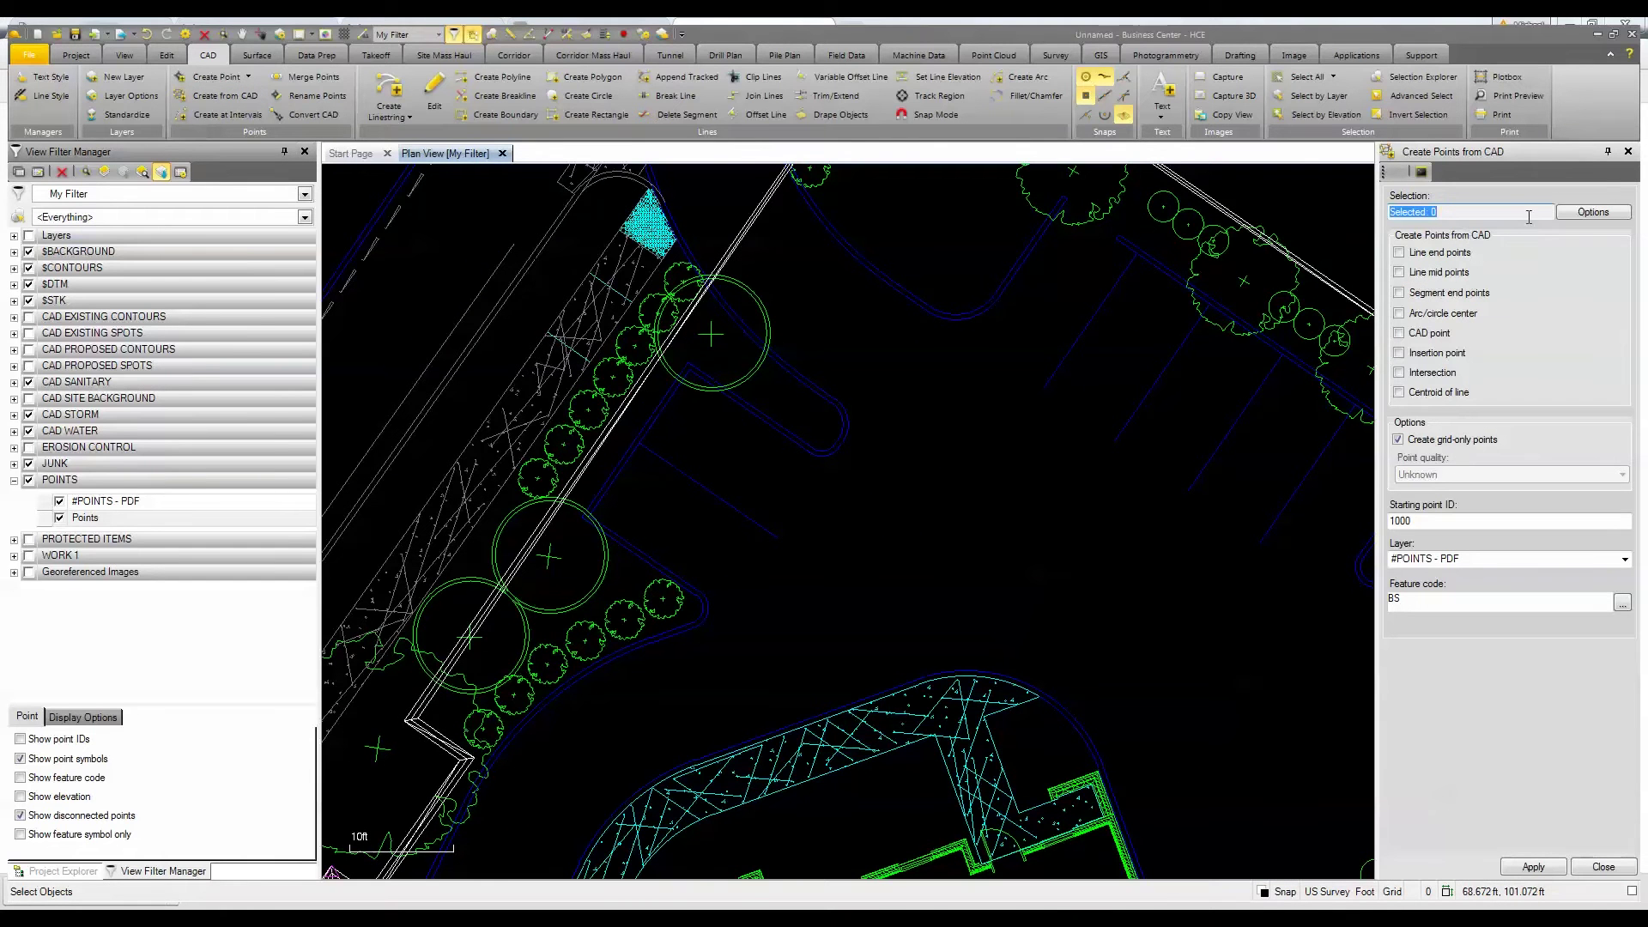
click(1571, 215)
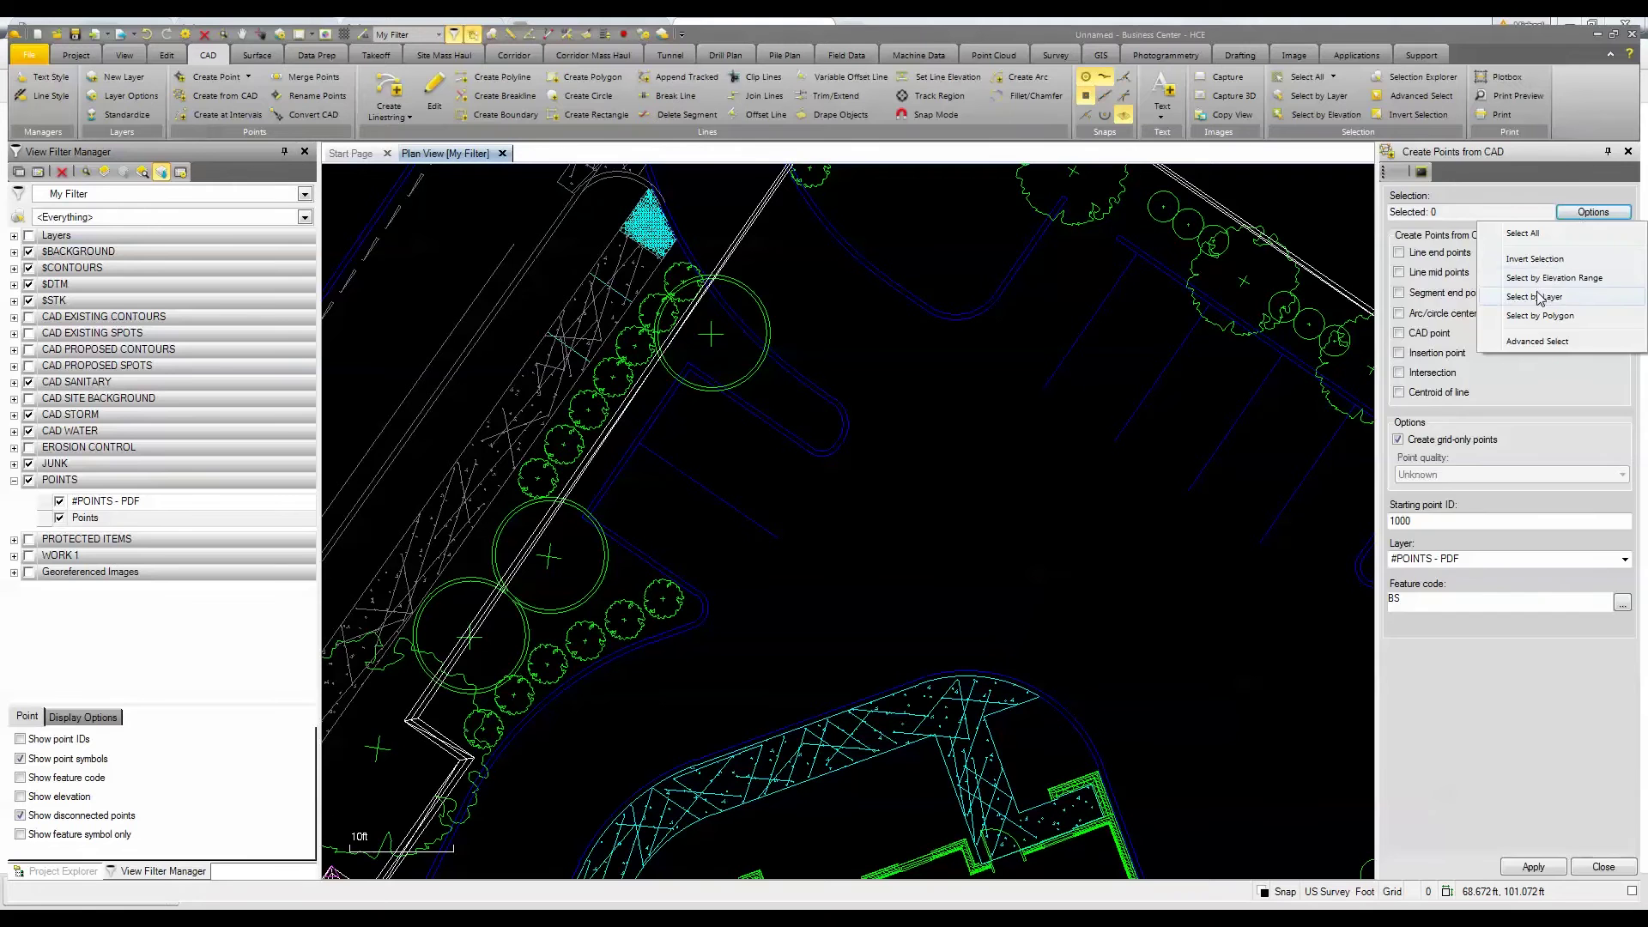
click(1543, 297)
click(751, 374)
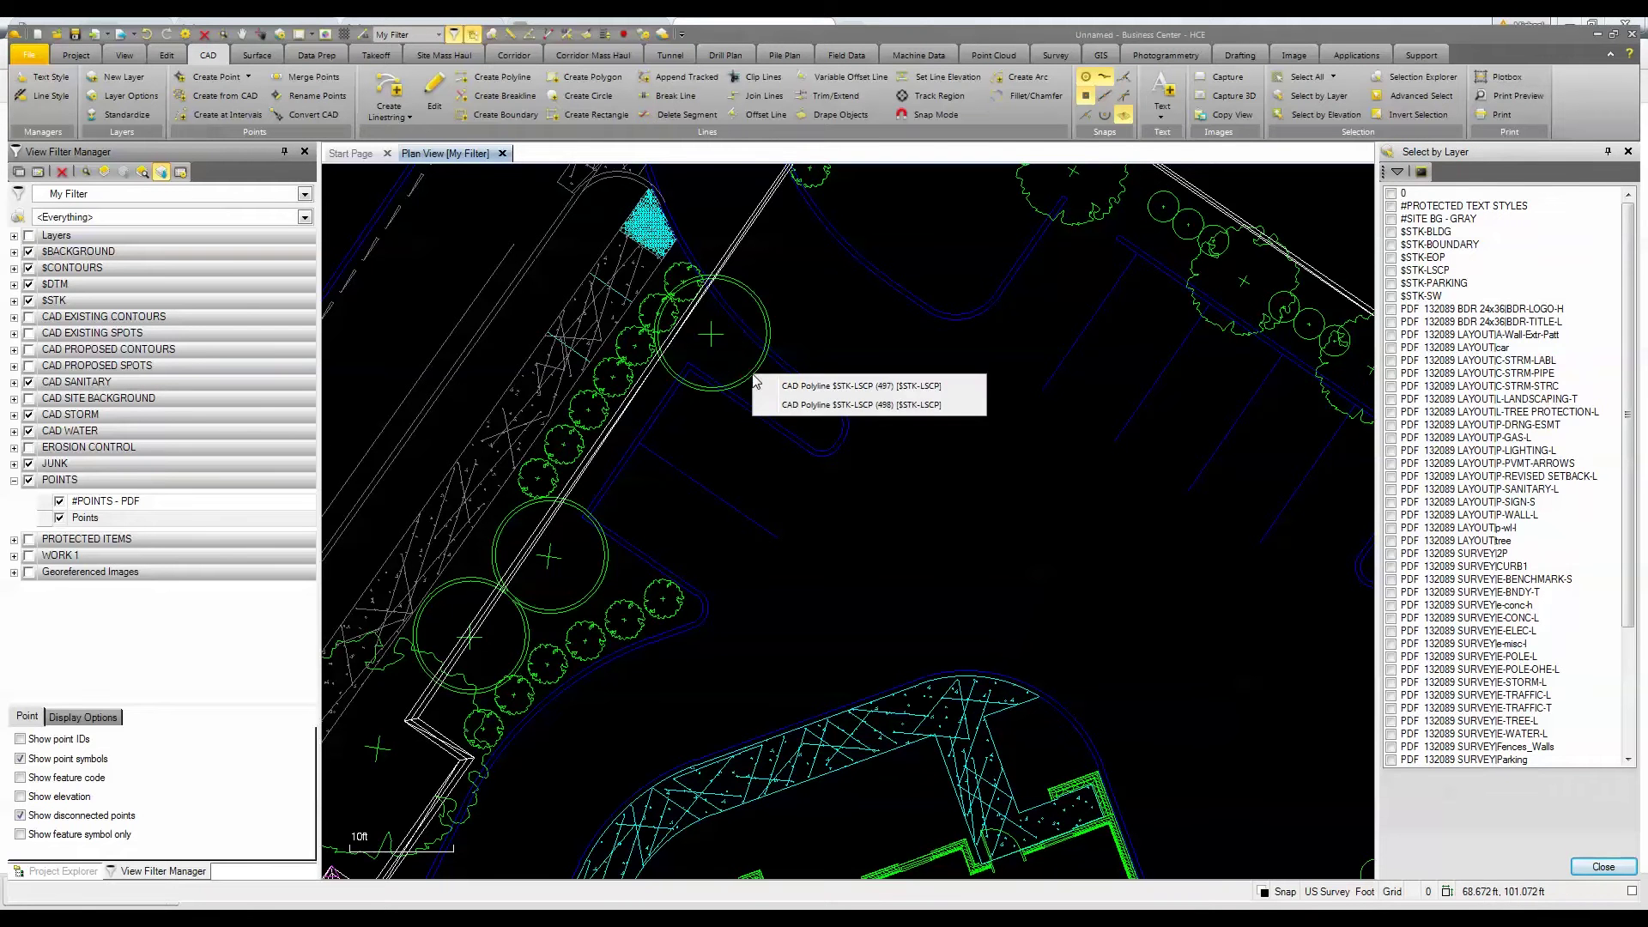
click(785, 387)
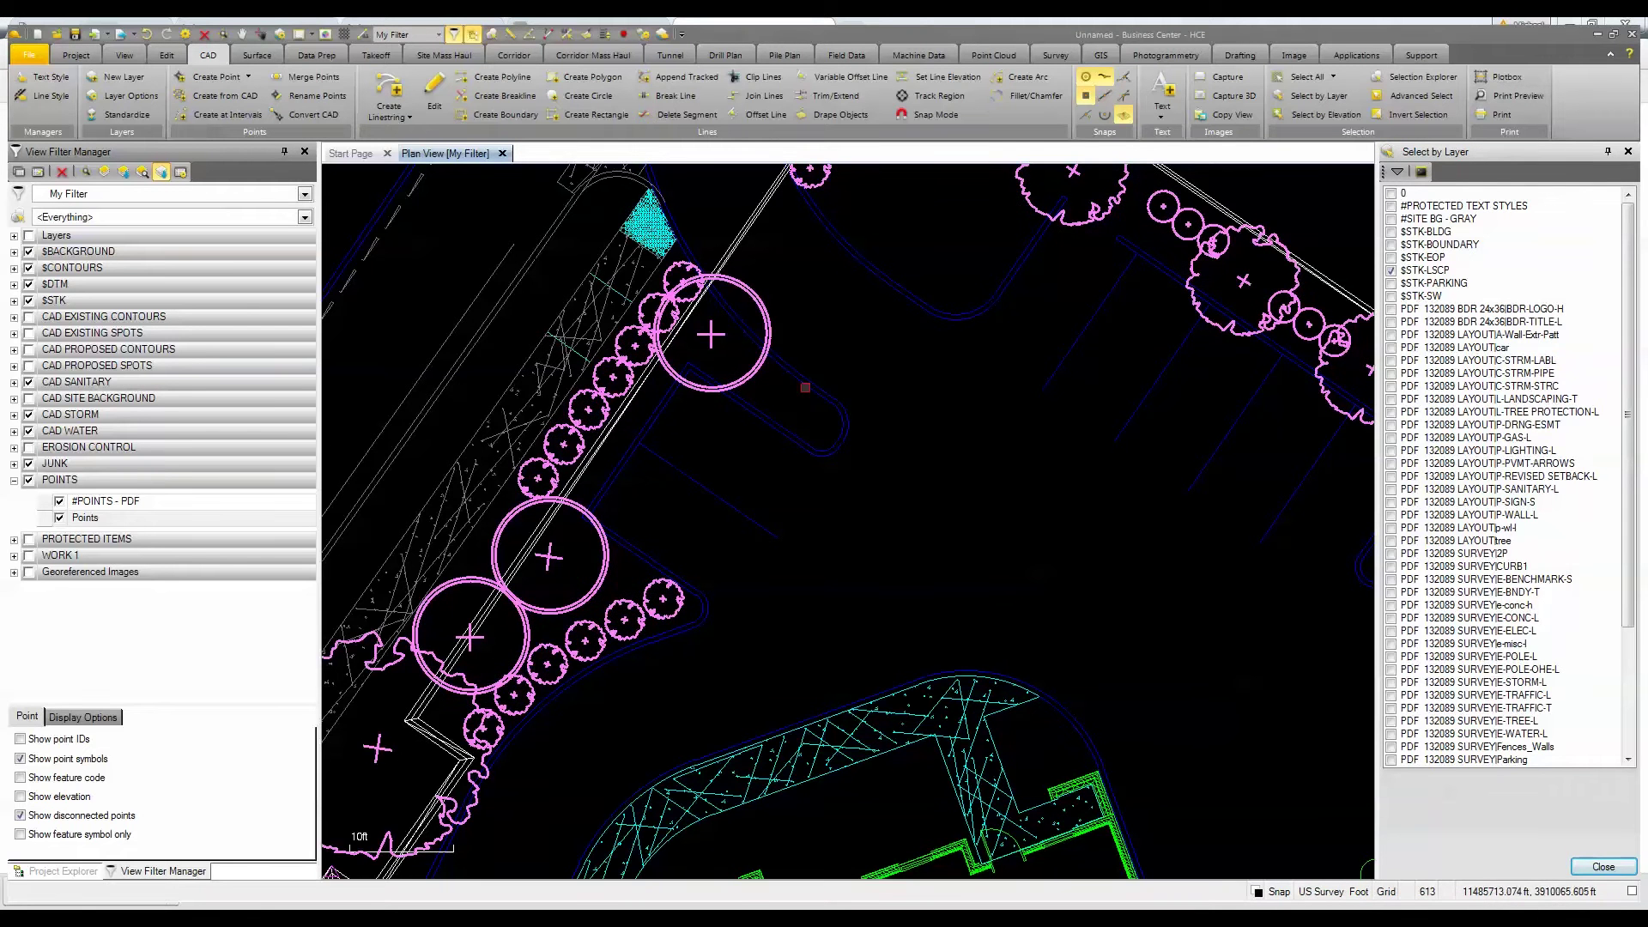
click(1604, 867)
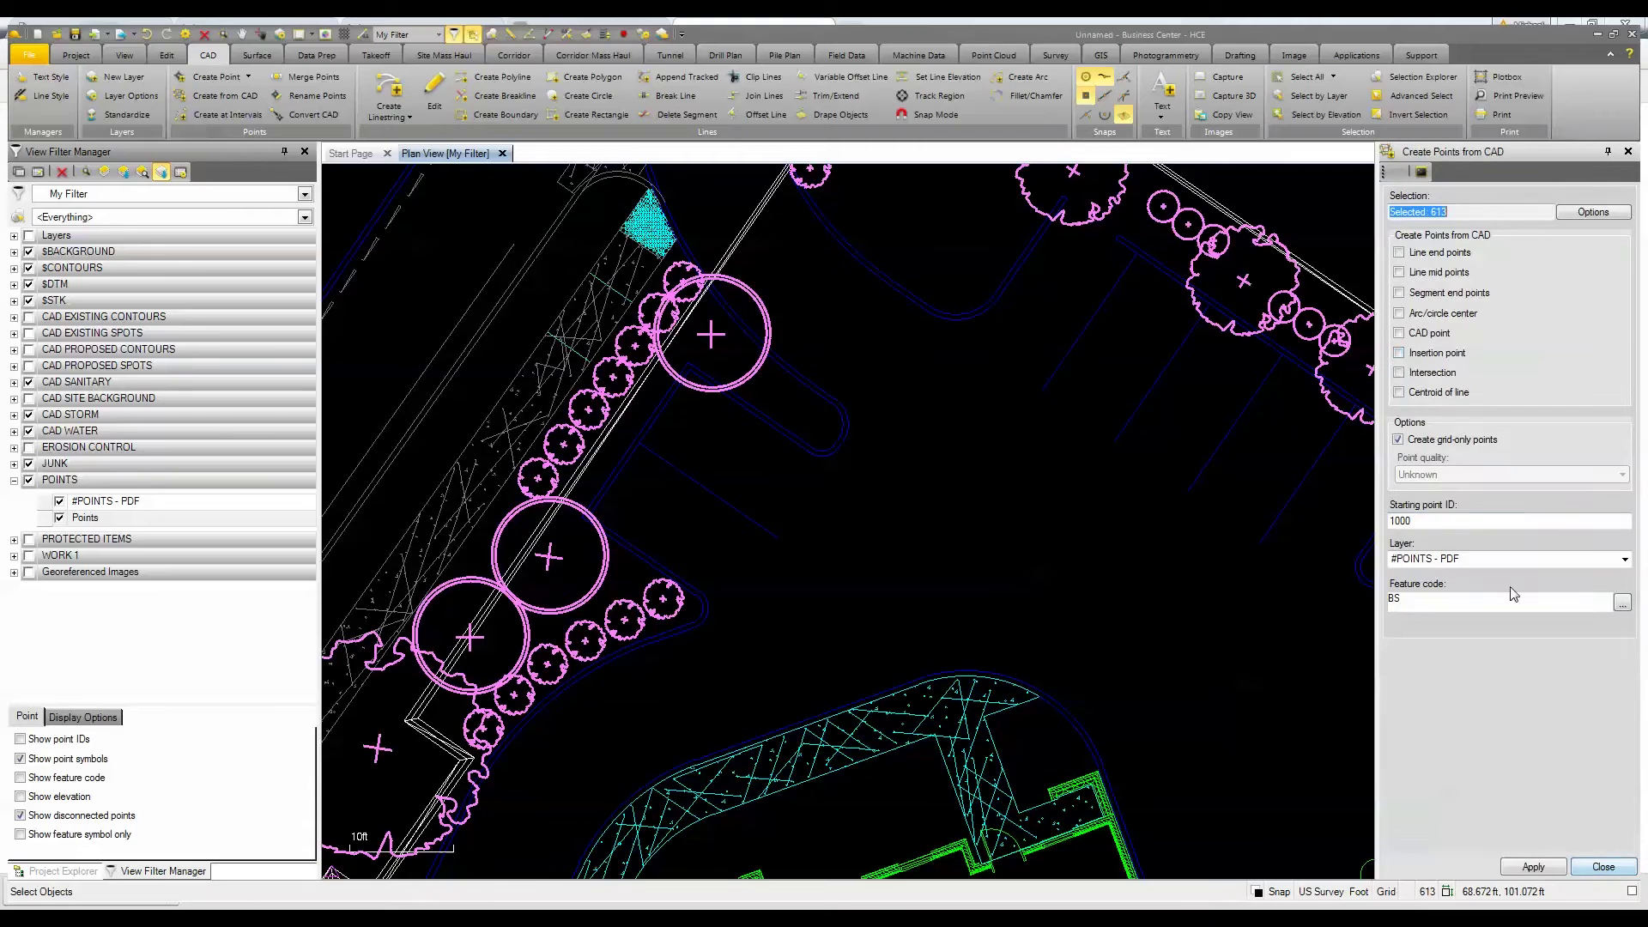
Create points at the centroids of the selected landscaping lines on the #POINTS - PDF layer with feature code VEG, then clear the selection.
click(1399, 393)
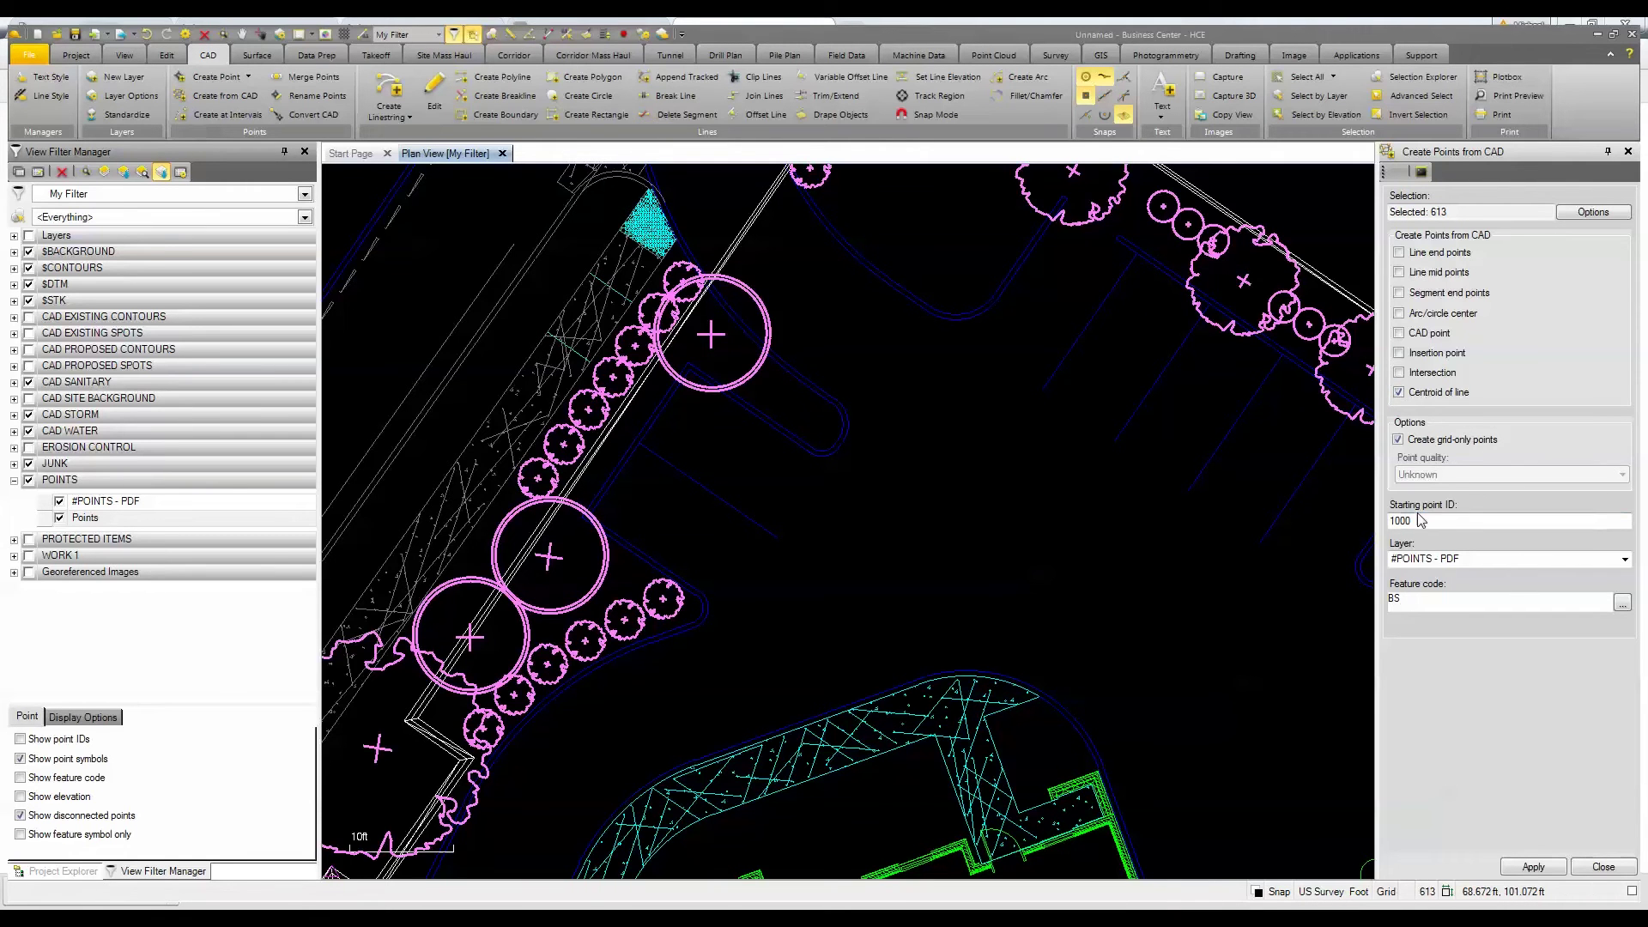
click(1625, 559)
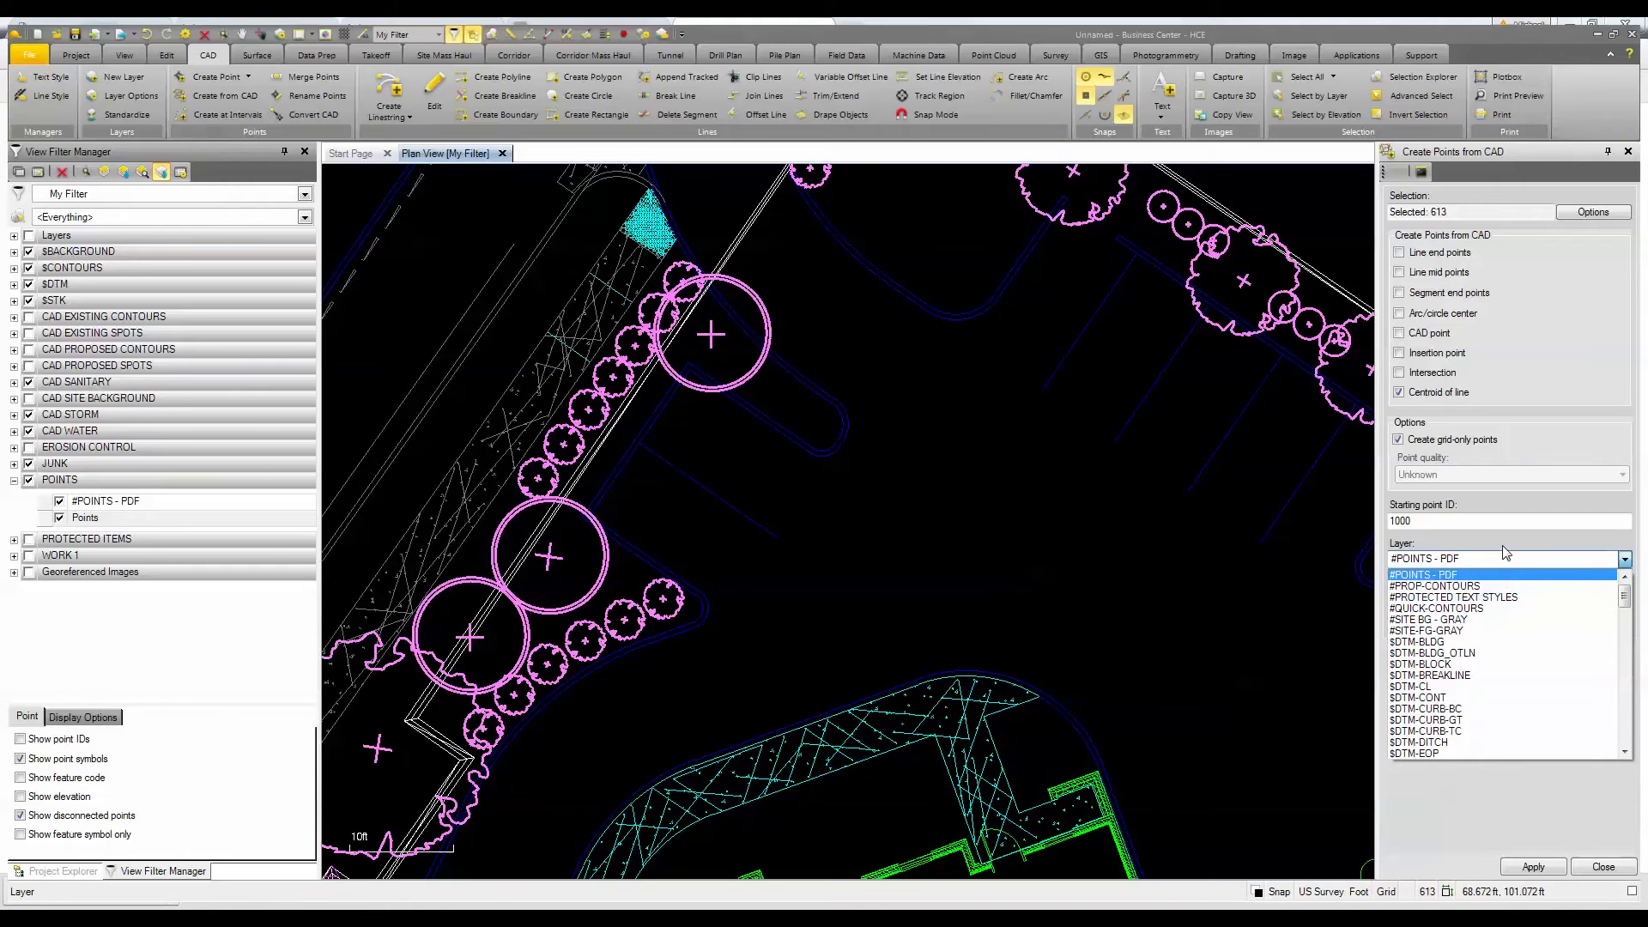
click(1504, 576)
click(1443, 607)
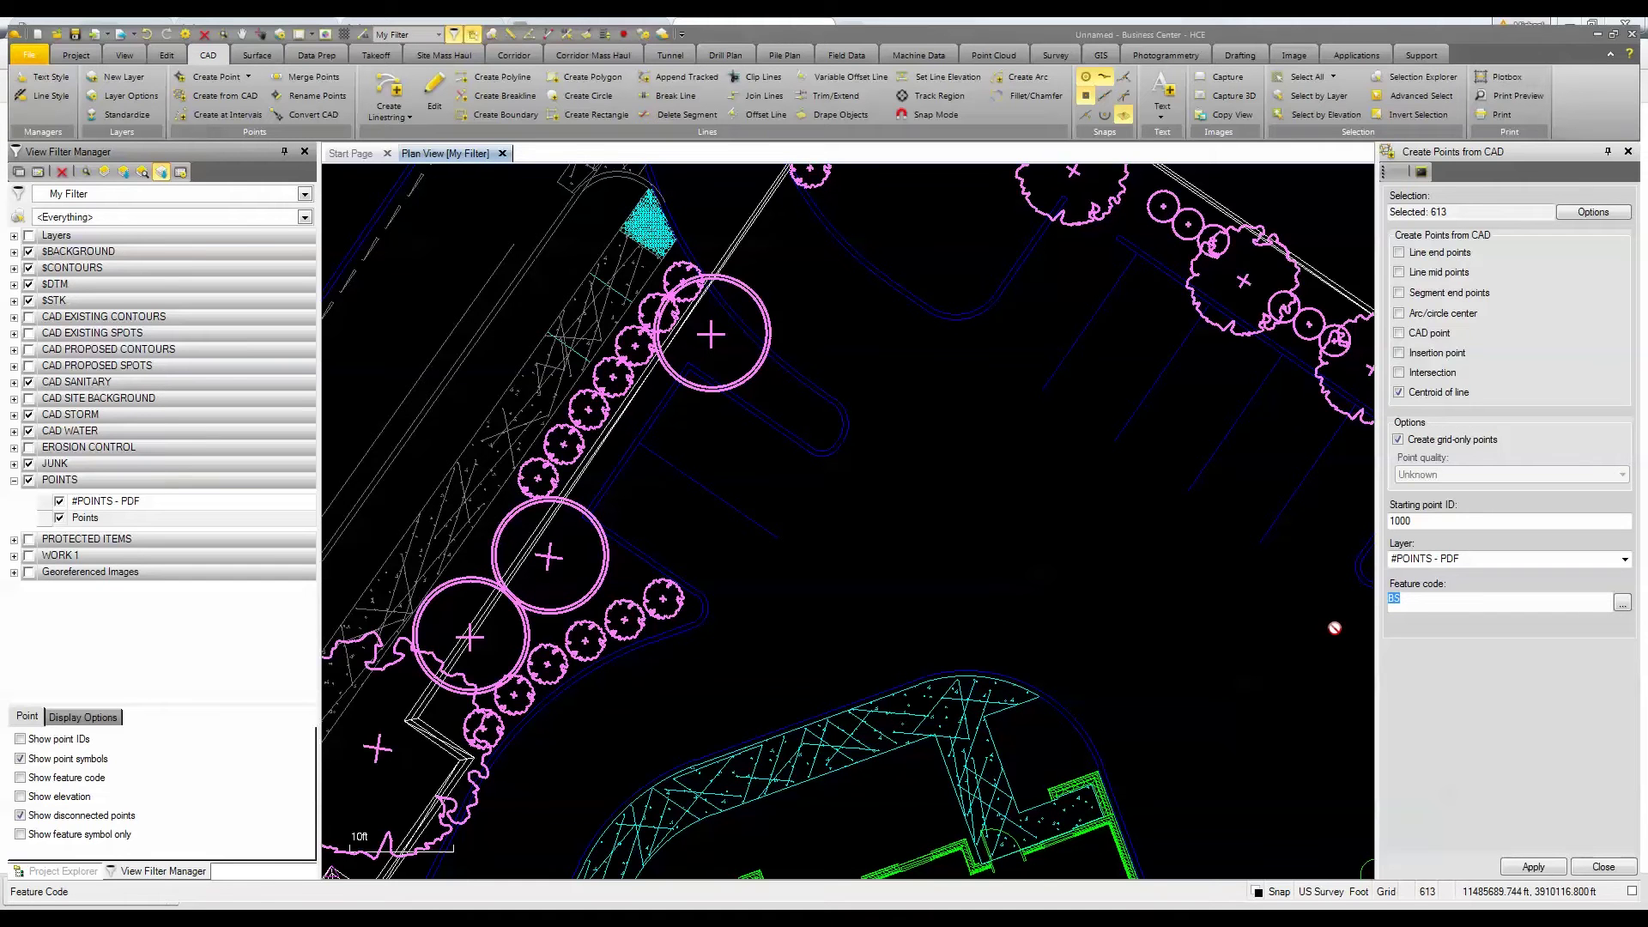
text(VEG)
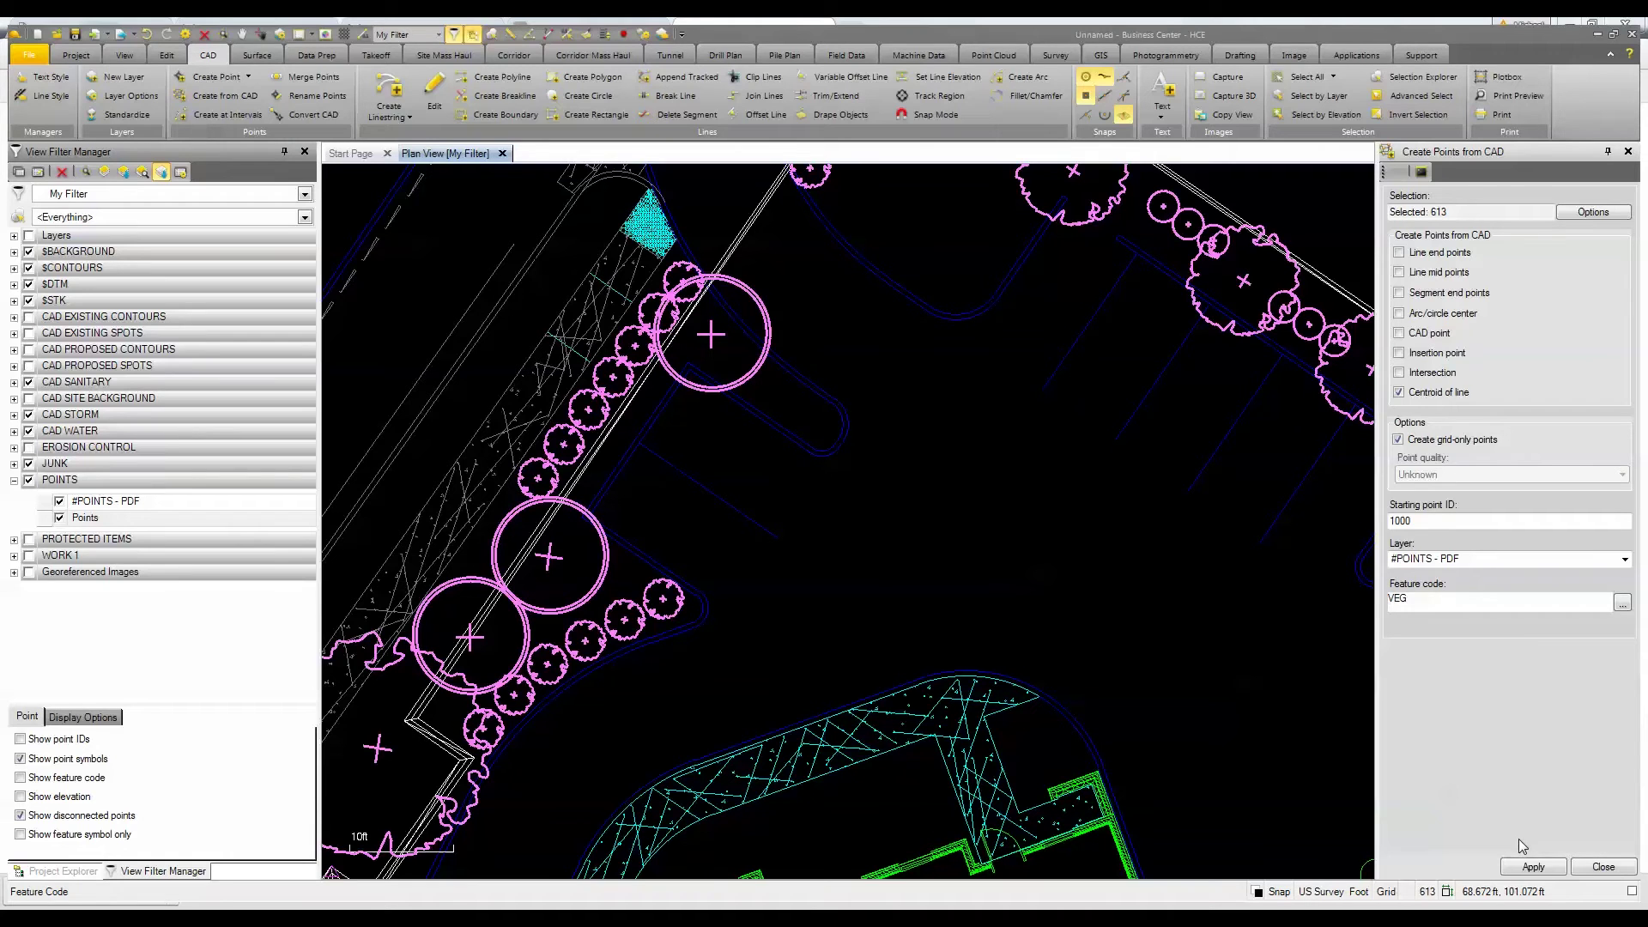
click(1533, 867)
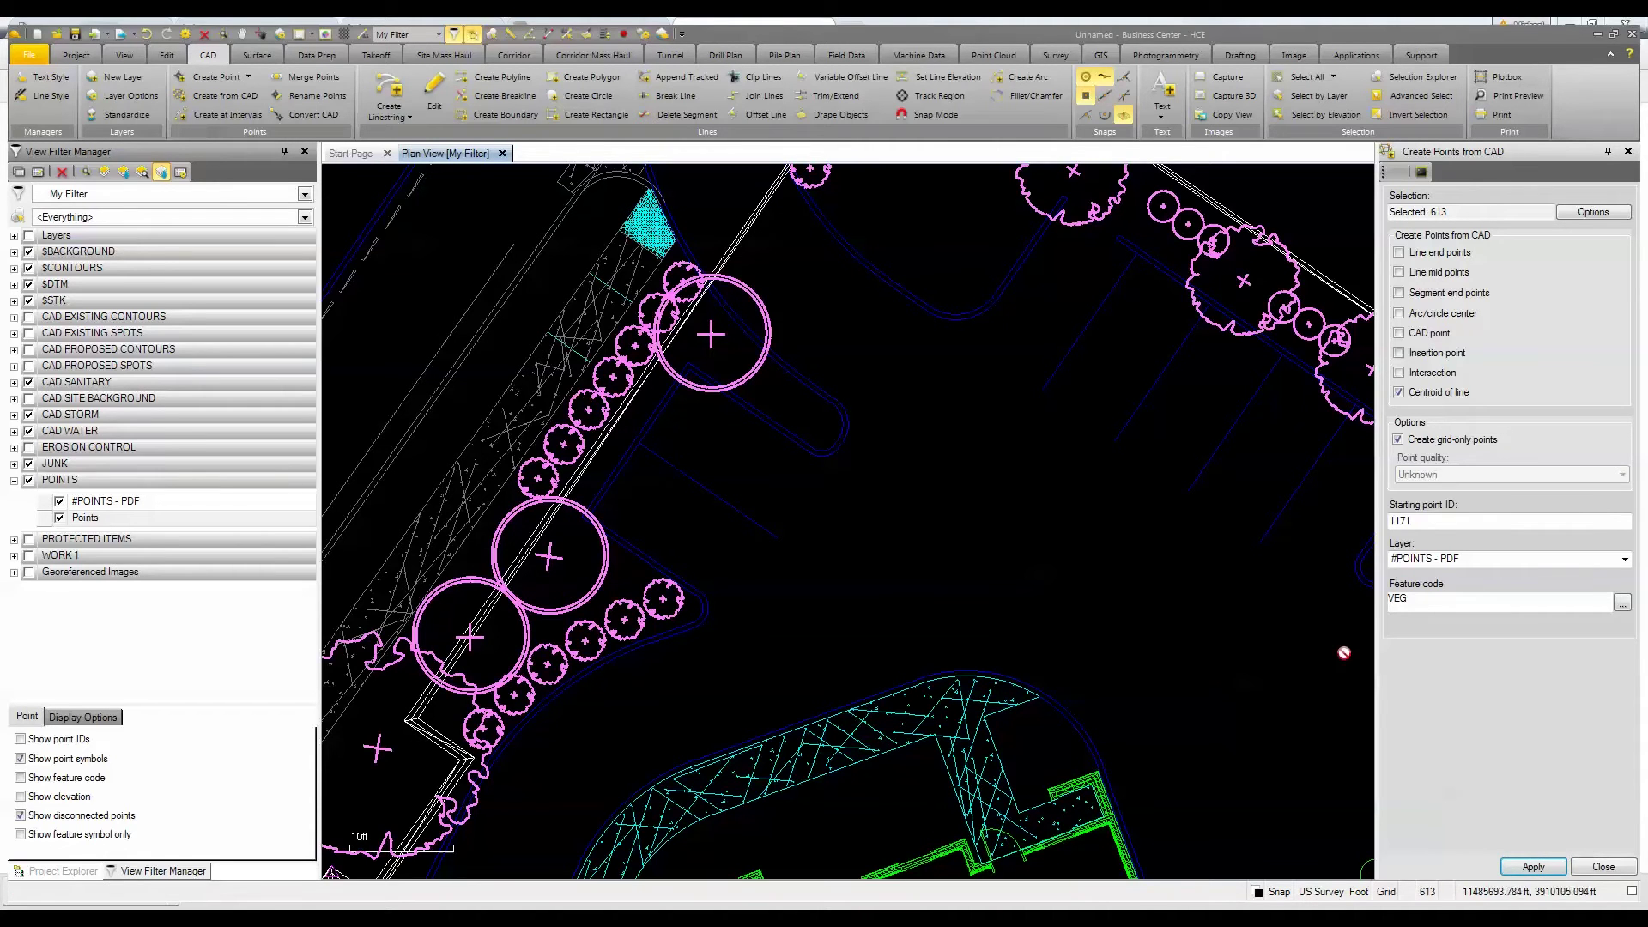
click(1602, 867)
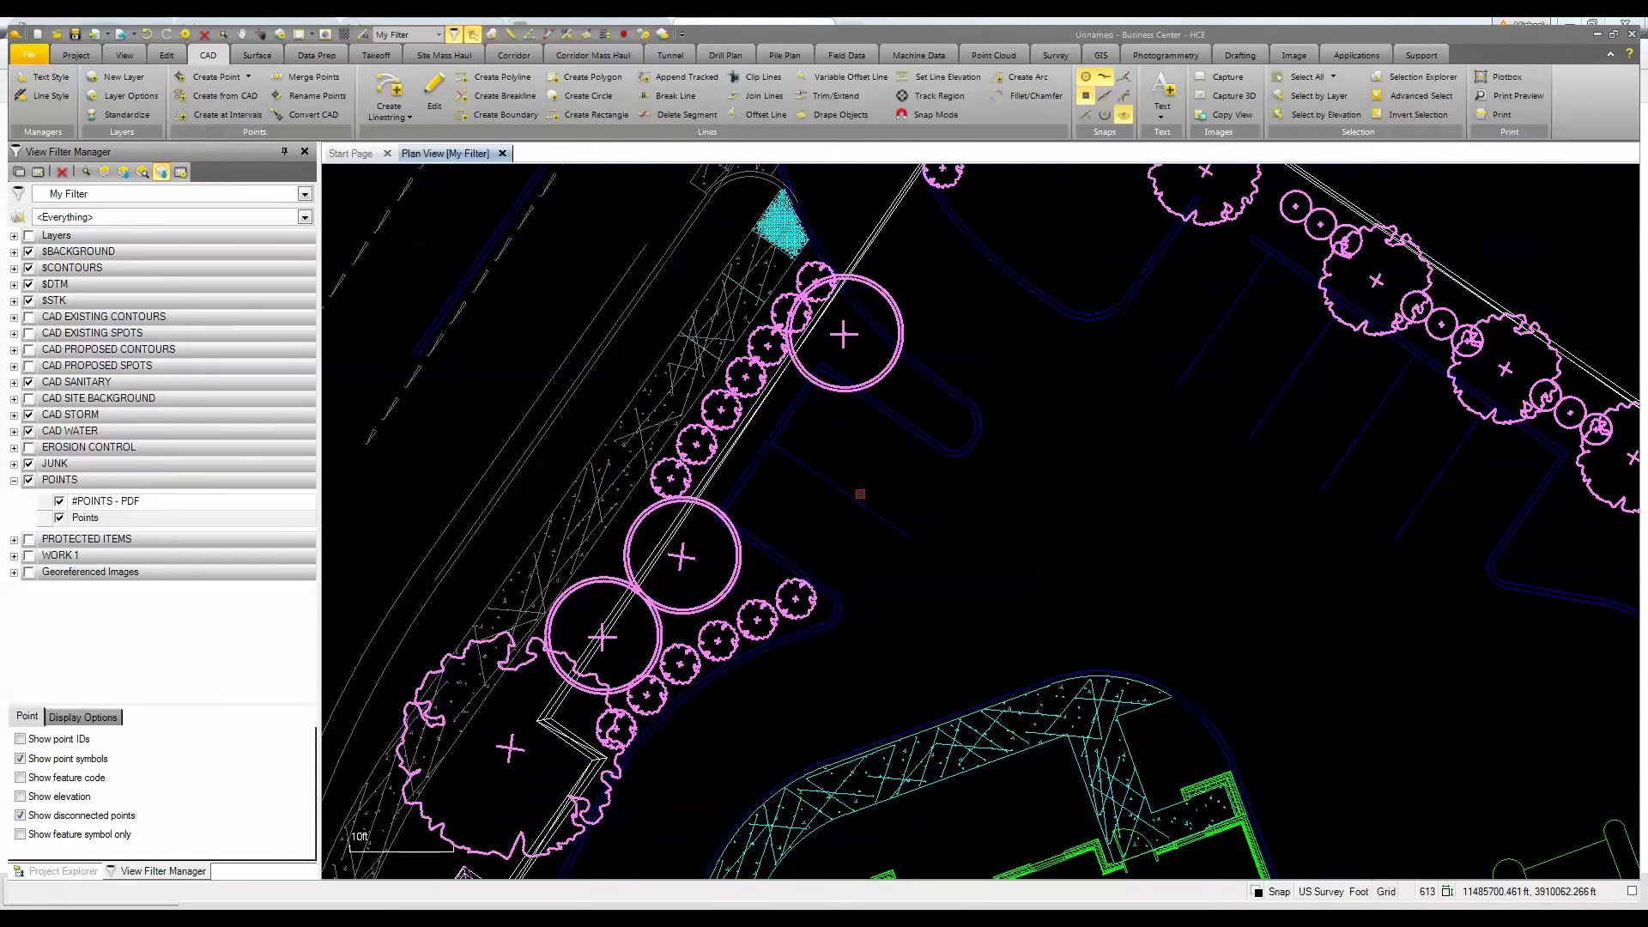
click(917, 532)
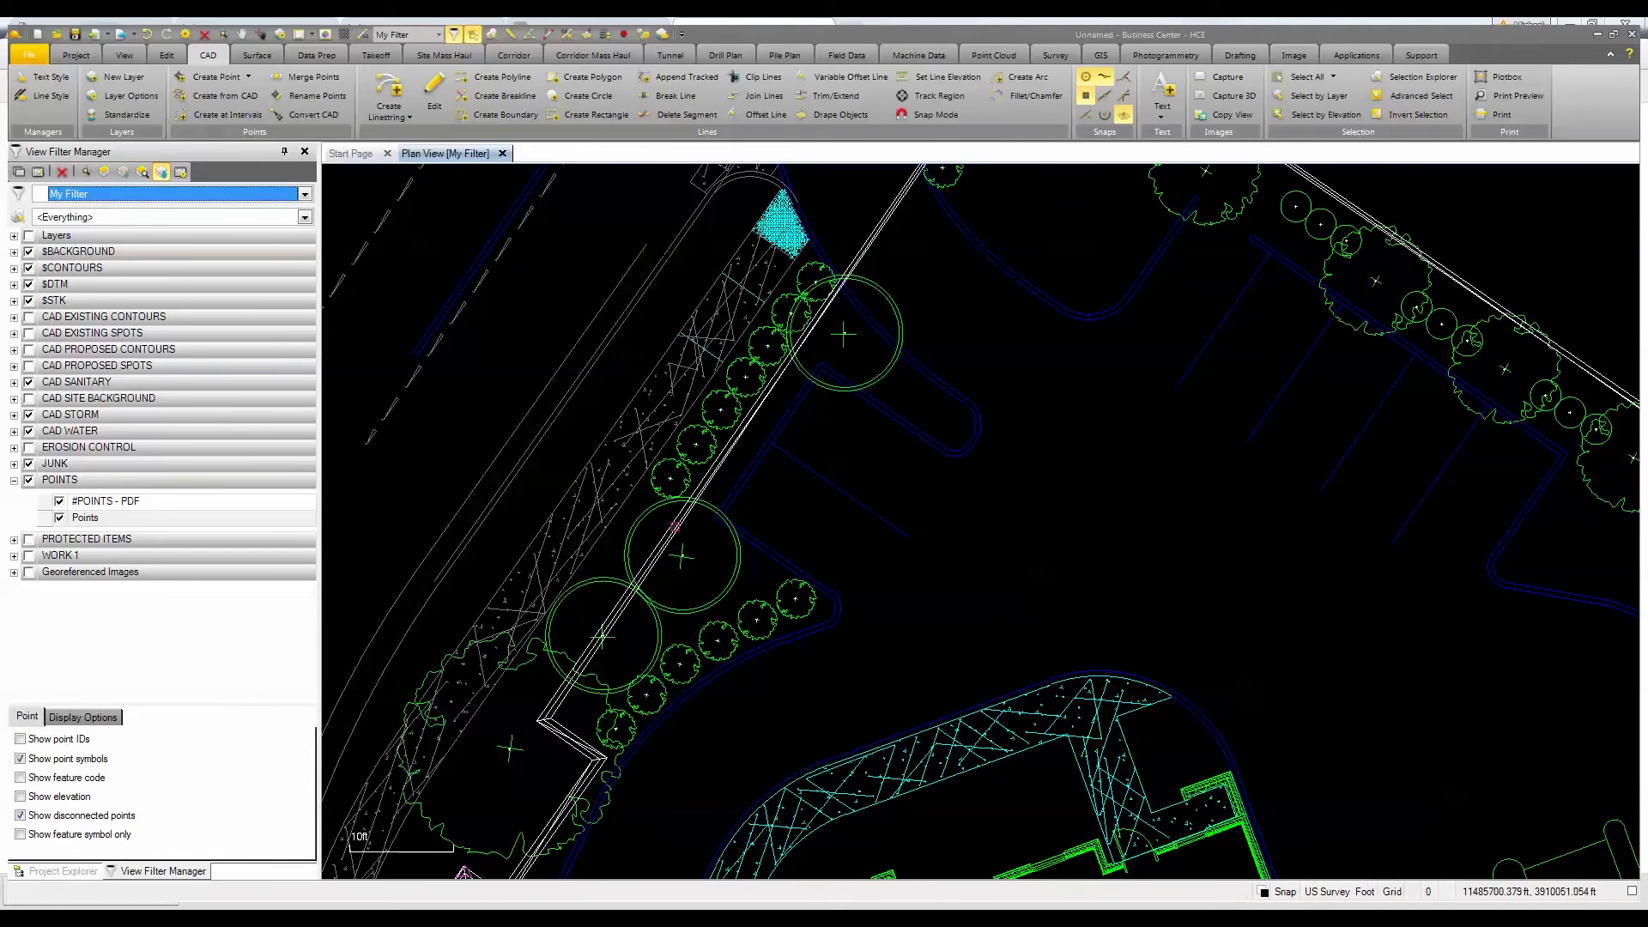
Show feature codes for points in the plan view and review the VEG labels along the site edges.
click(20, 778)
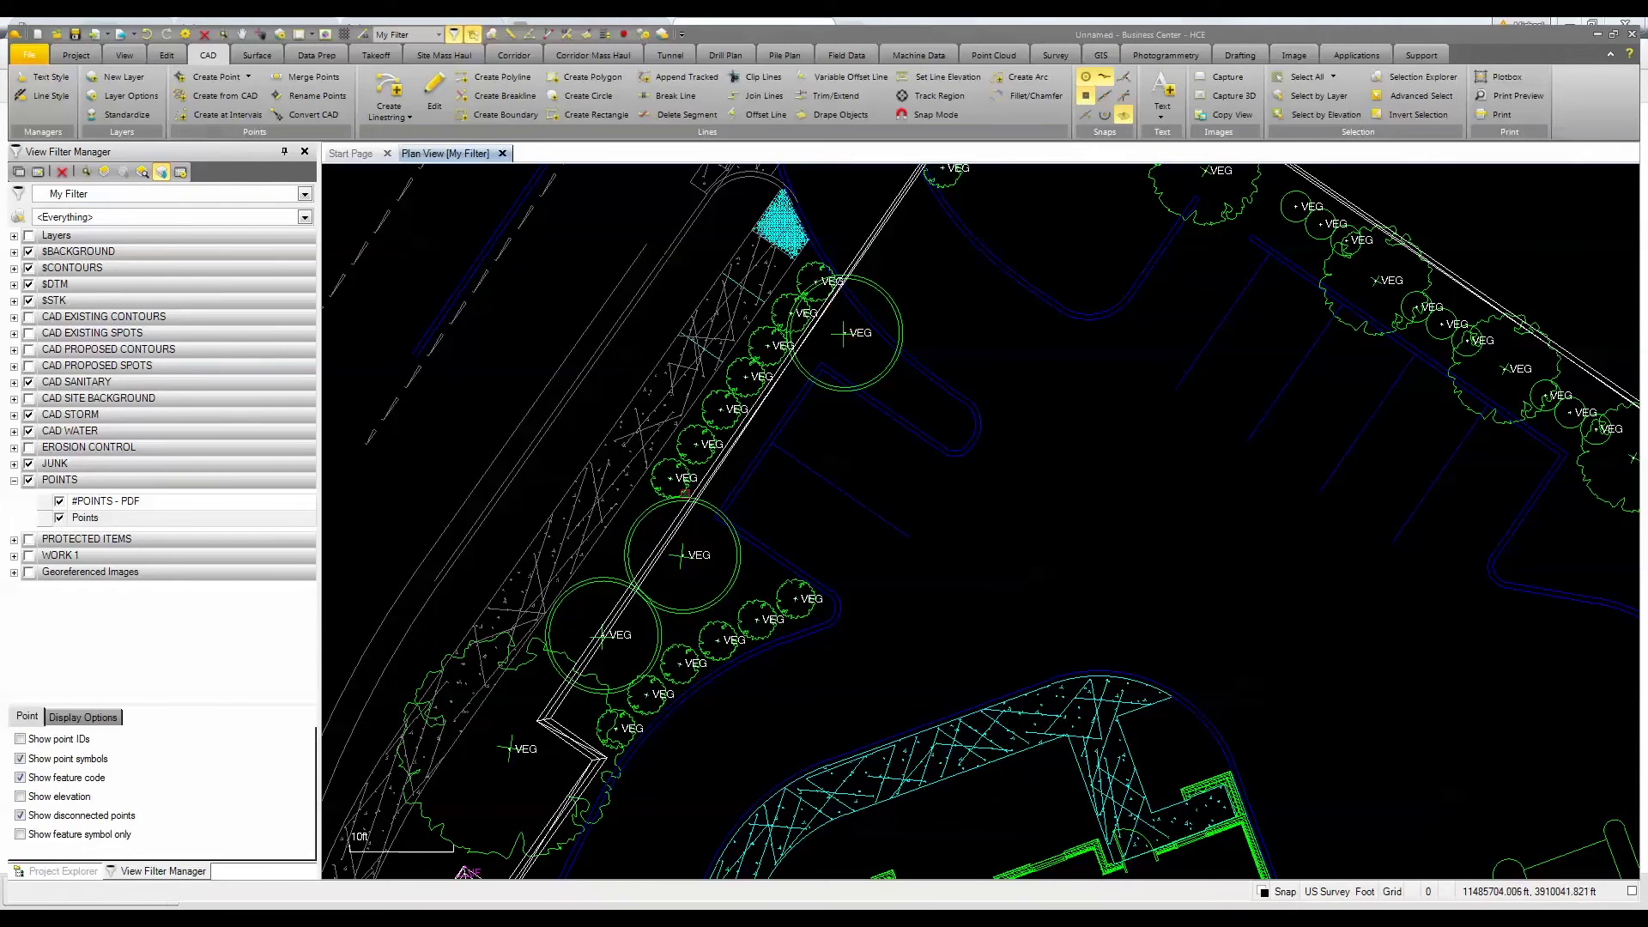
scroll(1302, 368, down, 2)
middle_drag(1363, 448, 926, 374)
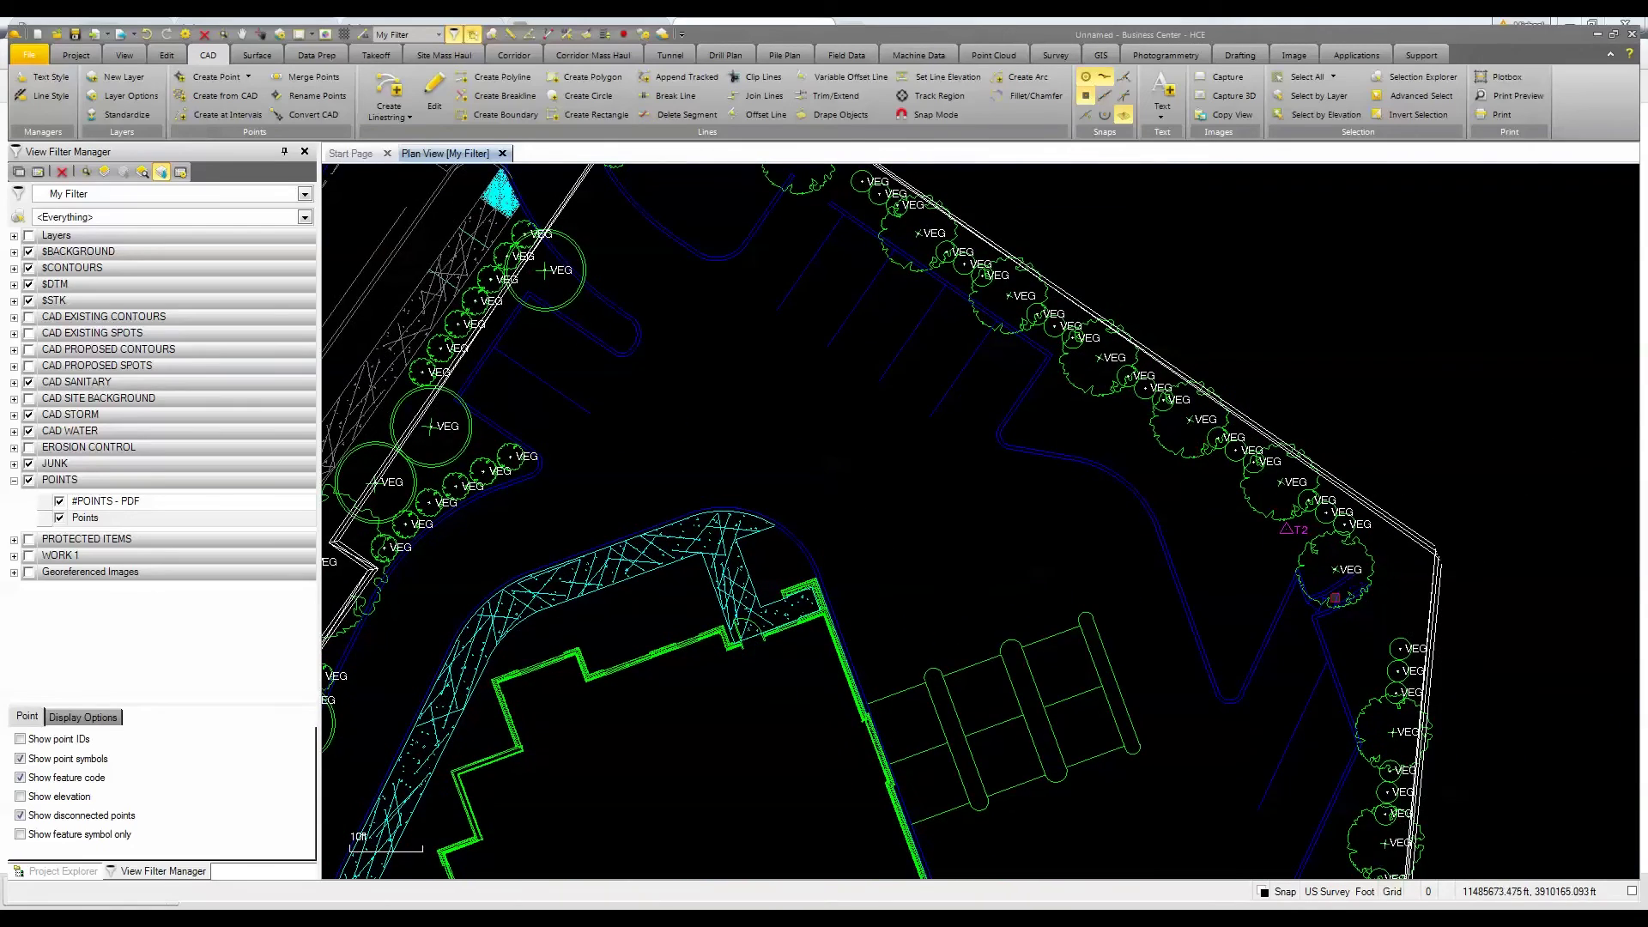
scroll(1294, 626, down, 1)
middle_drag(1170, 633, 1185, 394)
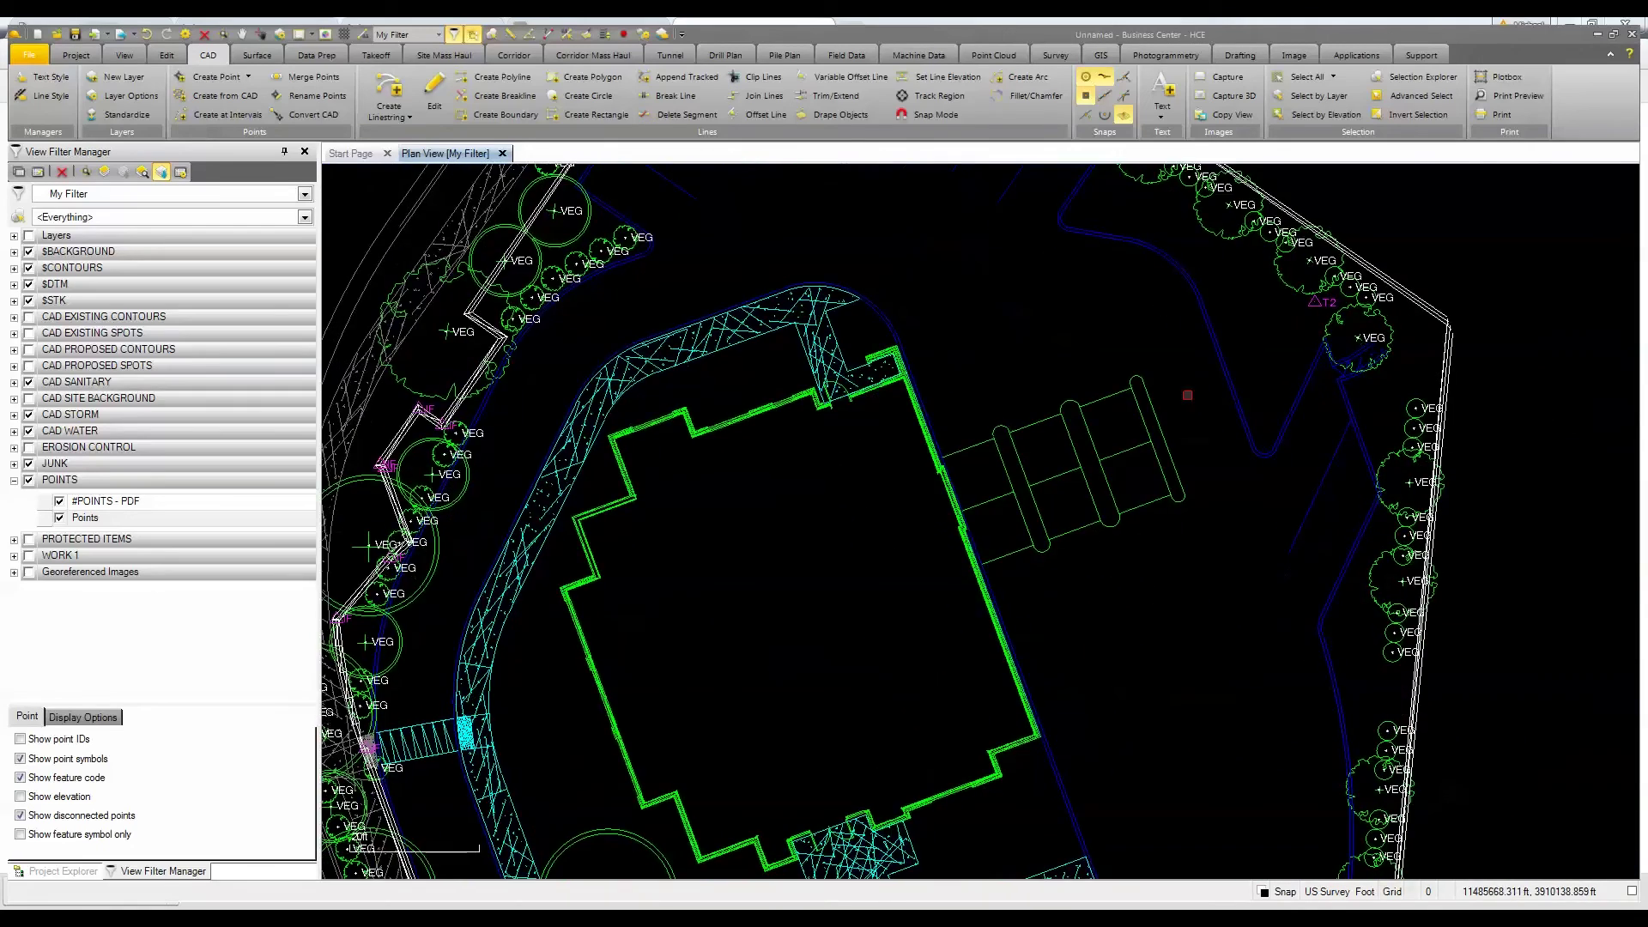
scroll(948, 545, down, 2)
middle_drag(972, 383, 815, 499)
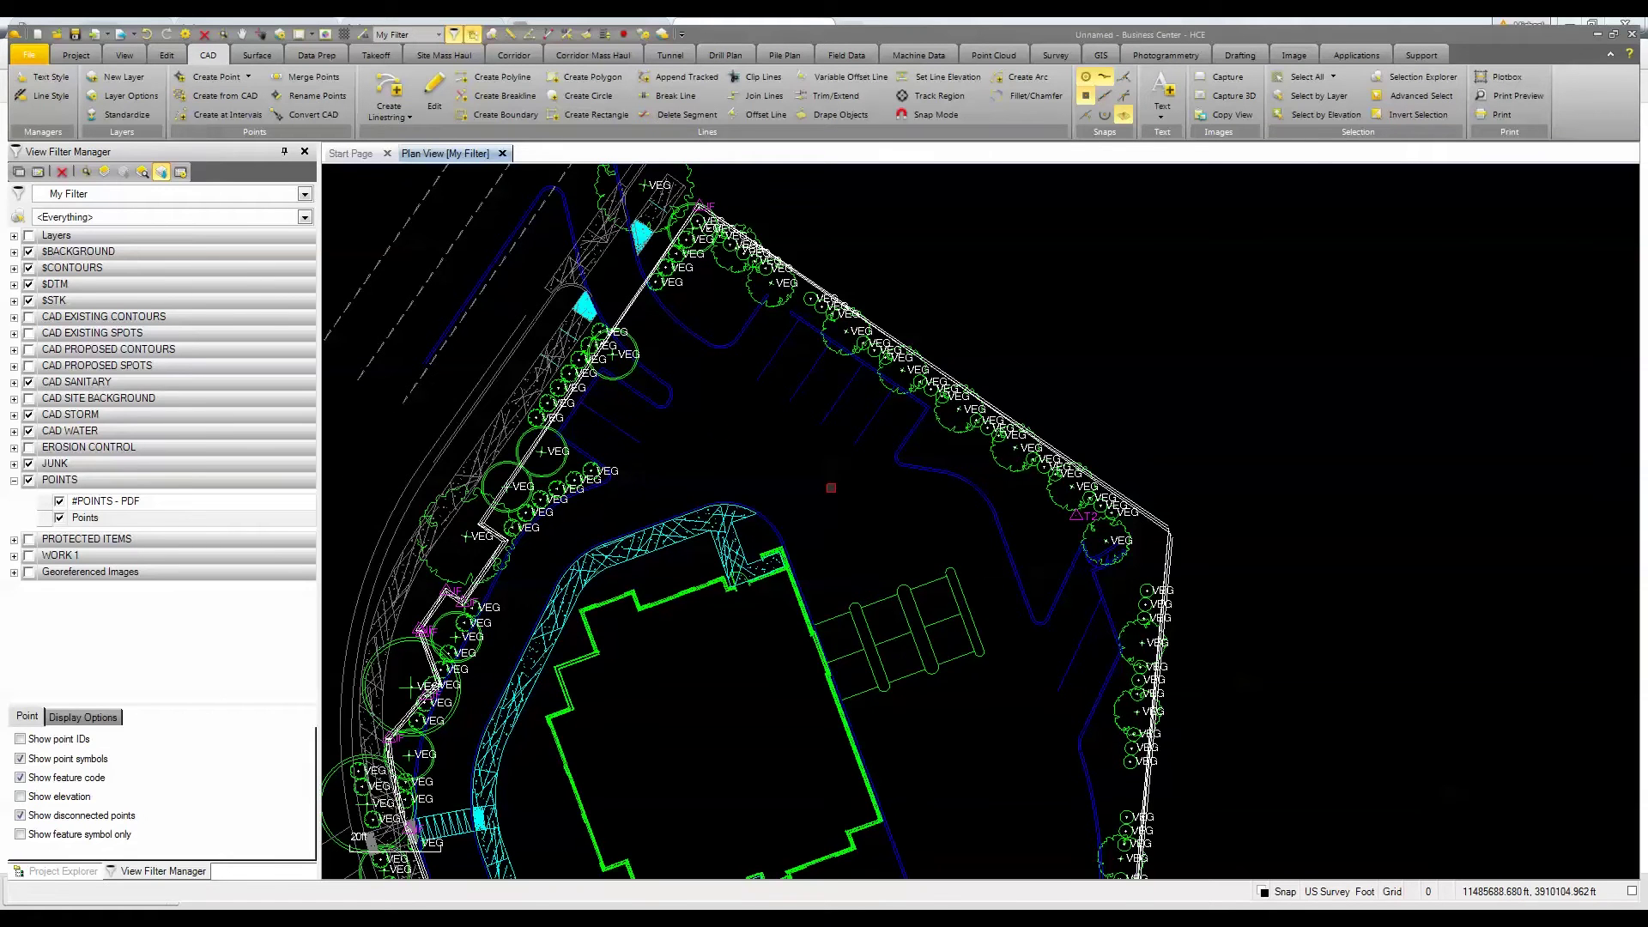
Review the options of Create Points from CAD and Create Points at Intervals, and close both commands.
click(218, 96)
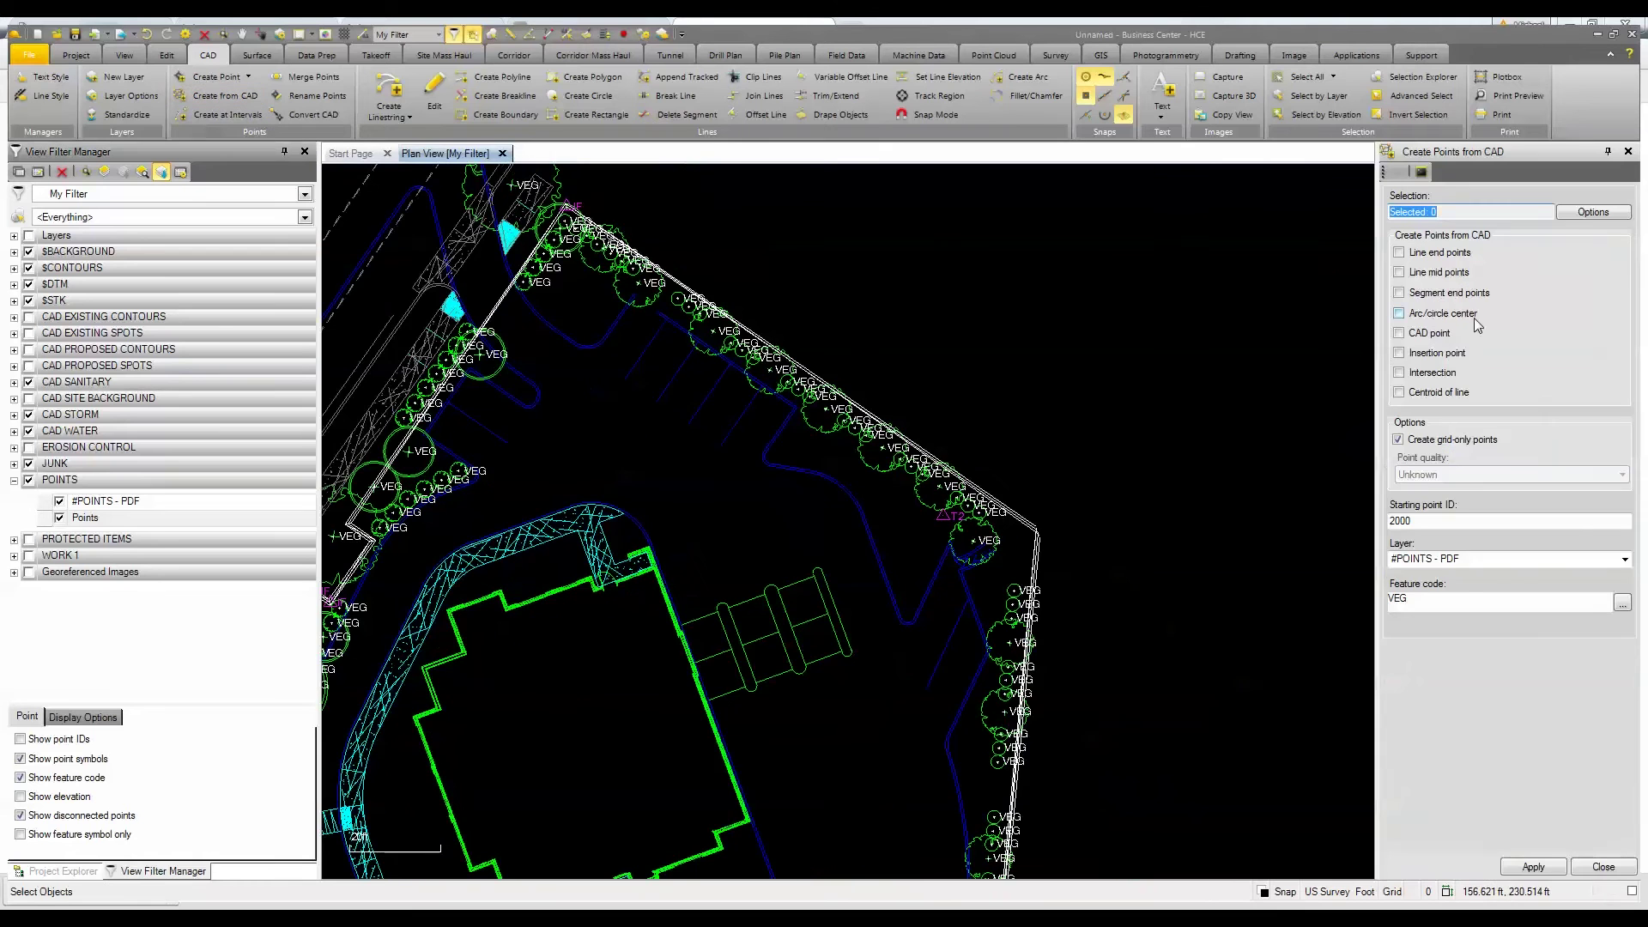
click(220, 112)
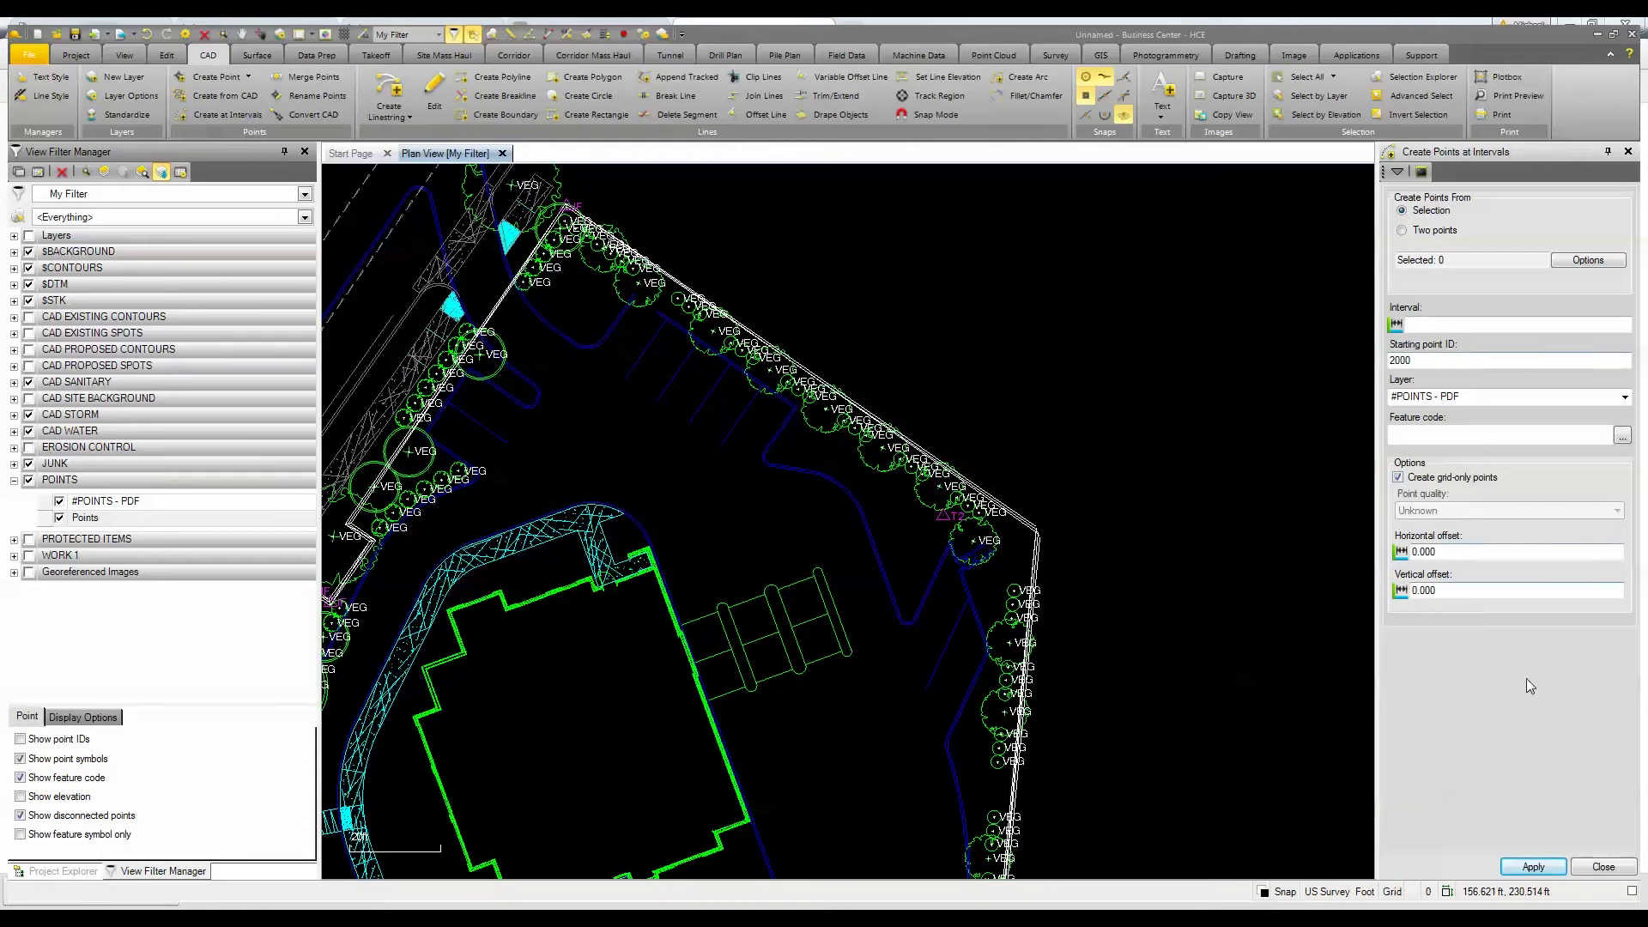
click(1603, 868)
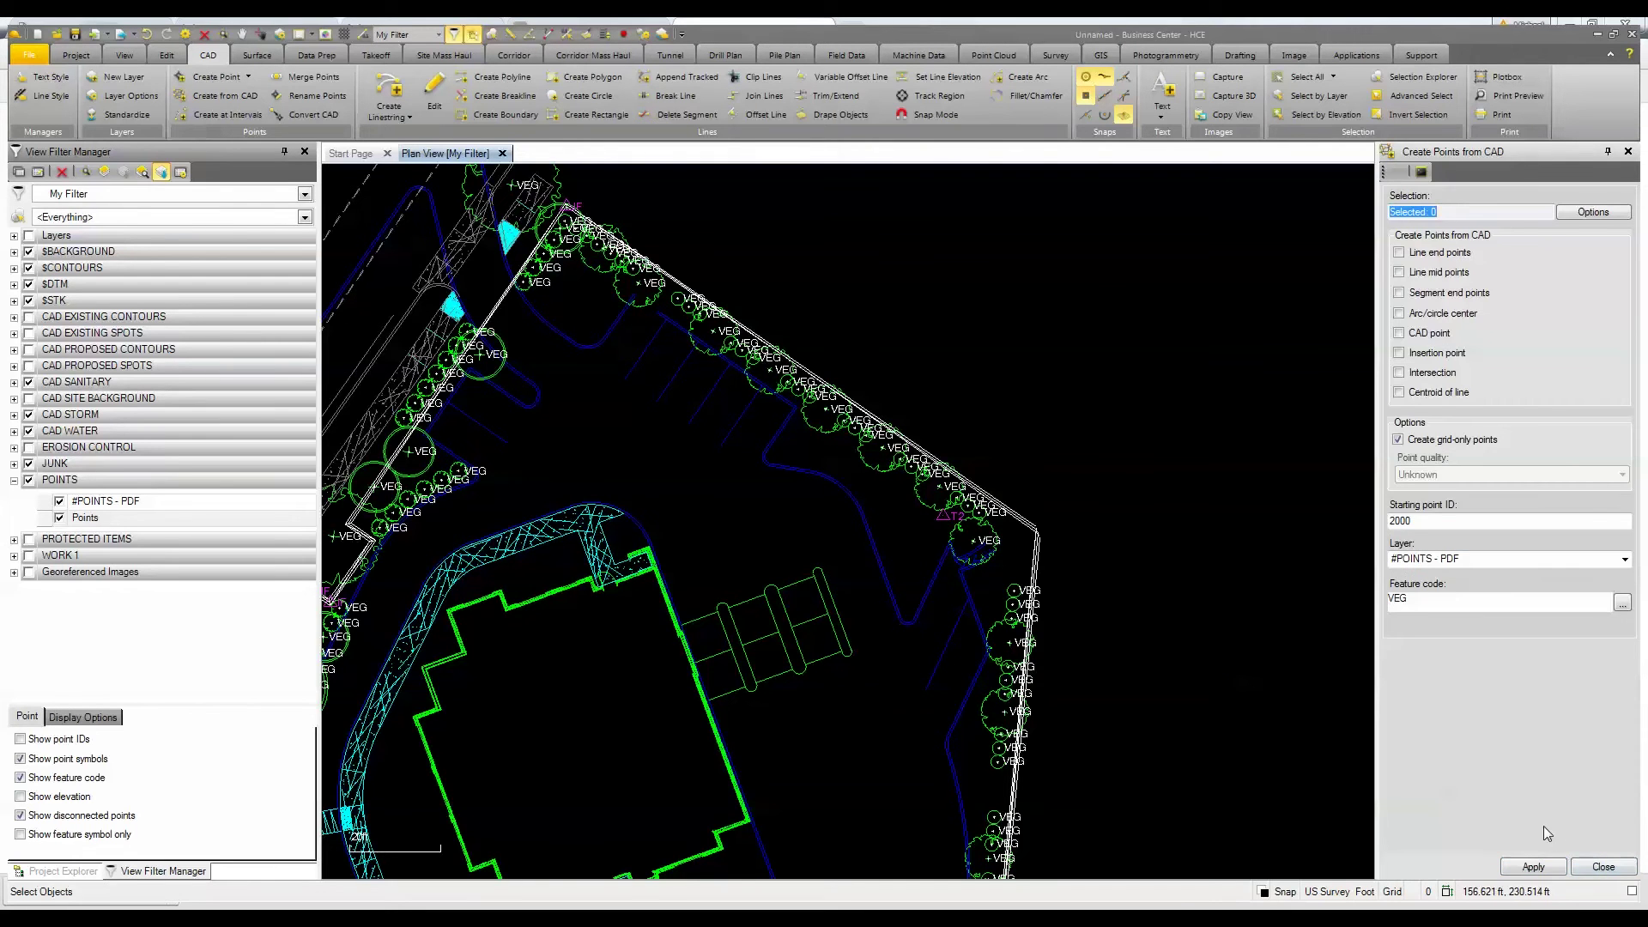
click(1610, 874)
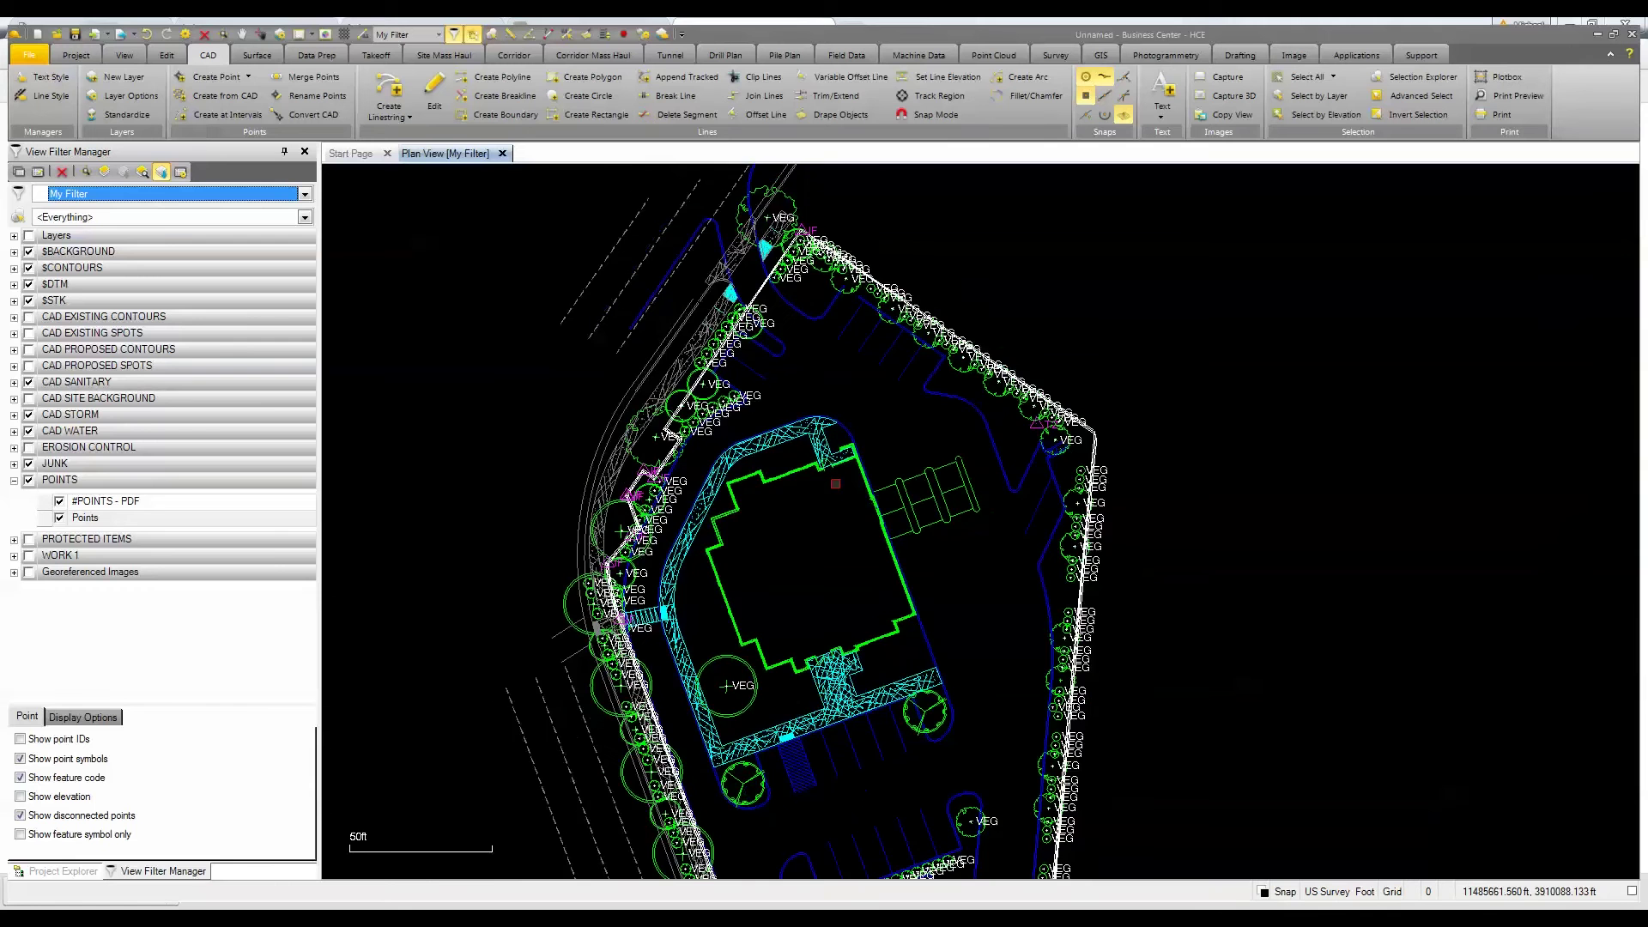
Isolate the sidewalk layer in the view filter using a hatch line of the walkway in front of the building entrance.
scroll(835, 483, down, 1)
scroll(828, 476, down, 1)
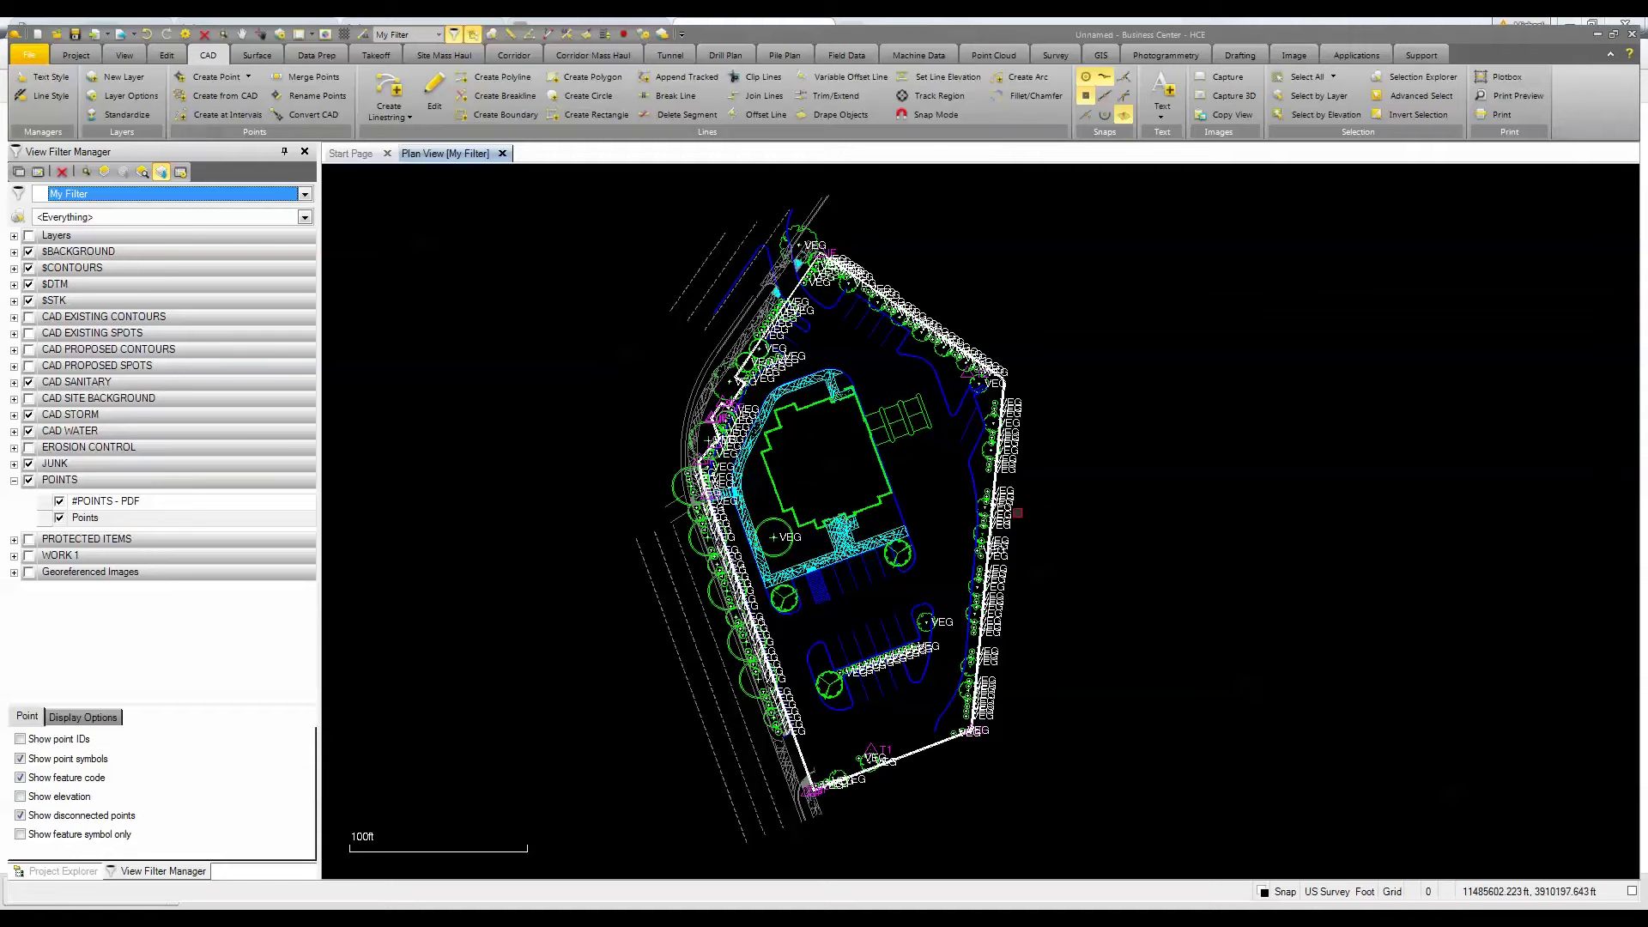
scroll(832, 557, up, 3)
scroll(833, 555, up, 1)
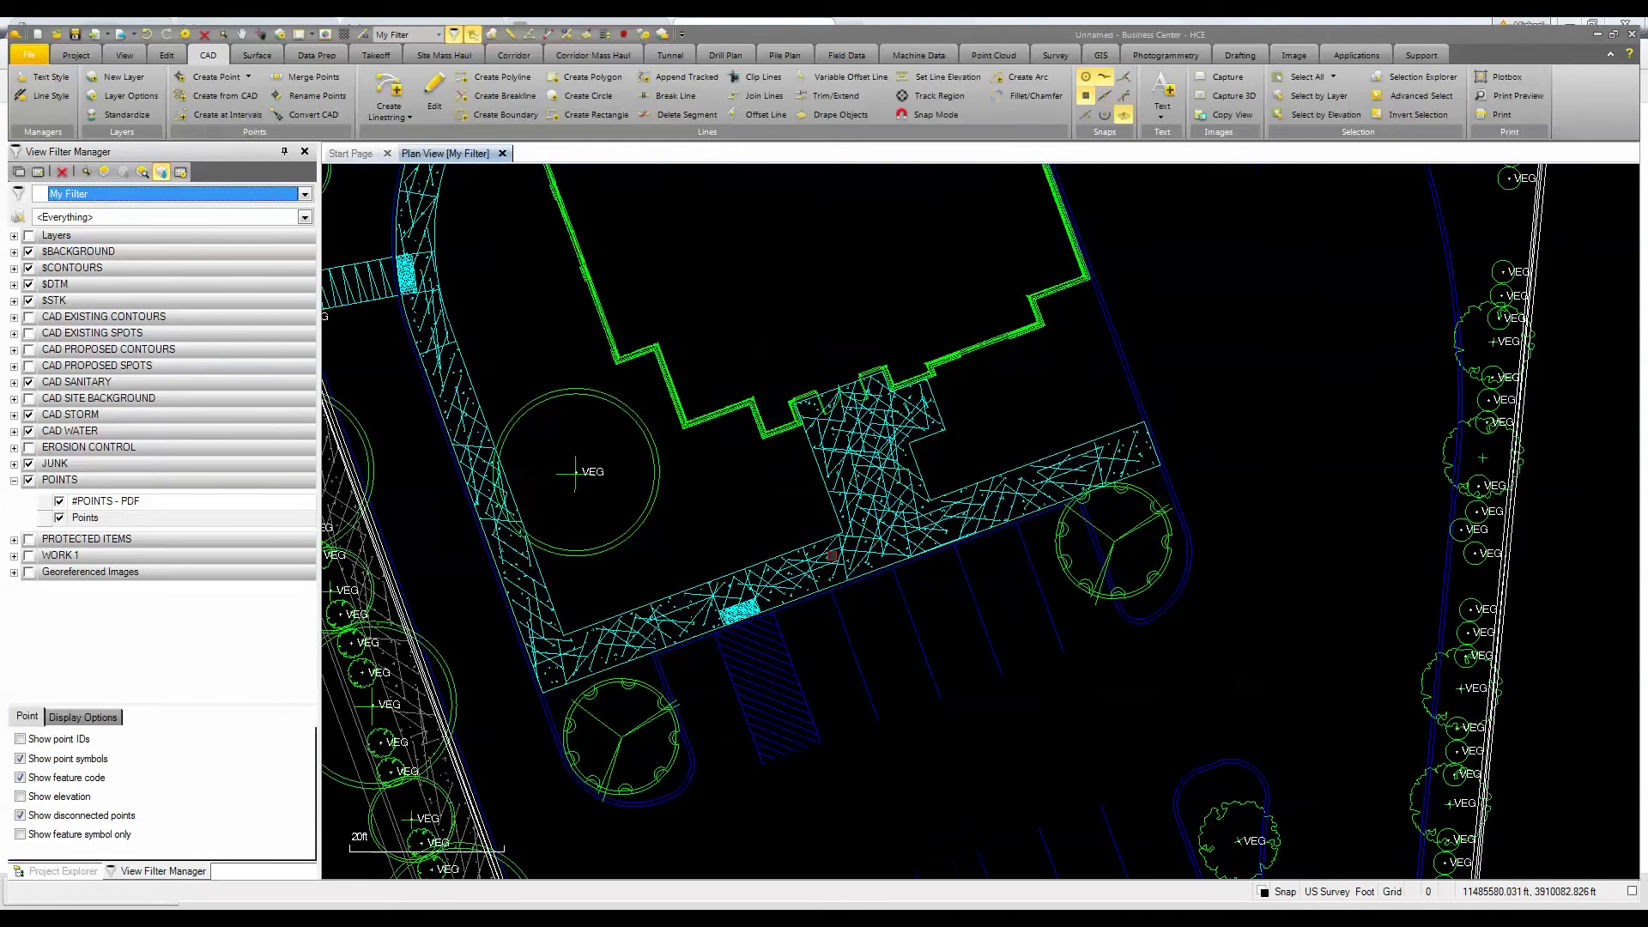
scroll(891, 517, up, 2)
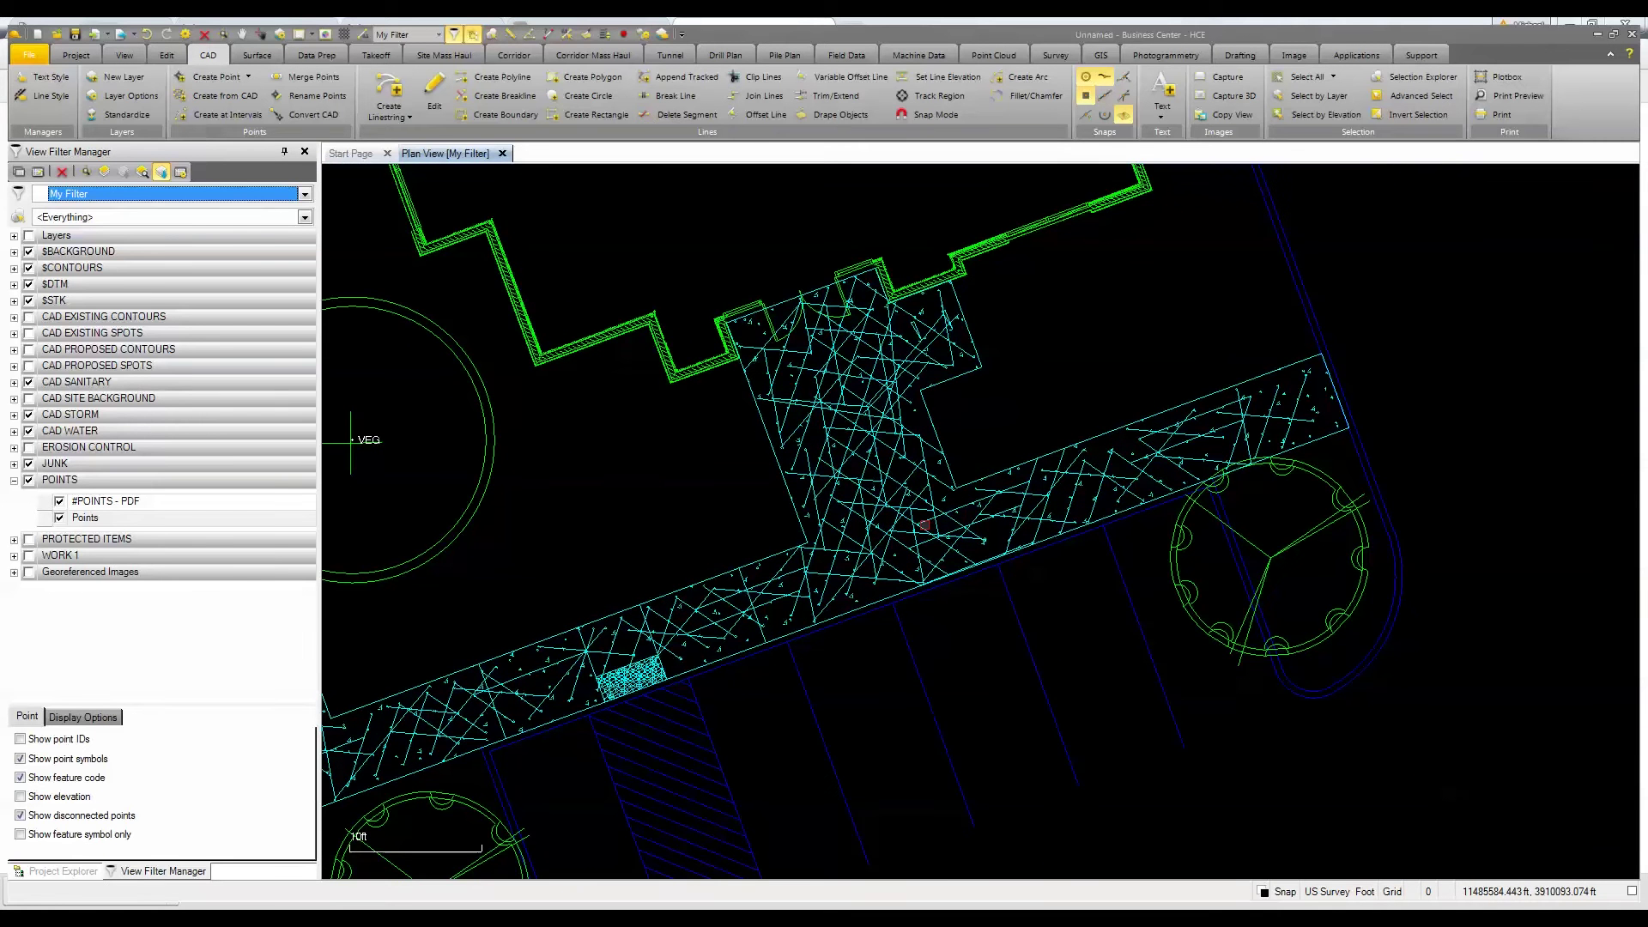
click(806, 429)
click(144, 176)
scroll(570, 452, down, 5)
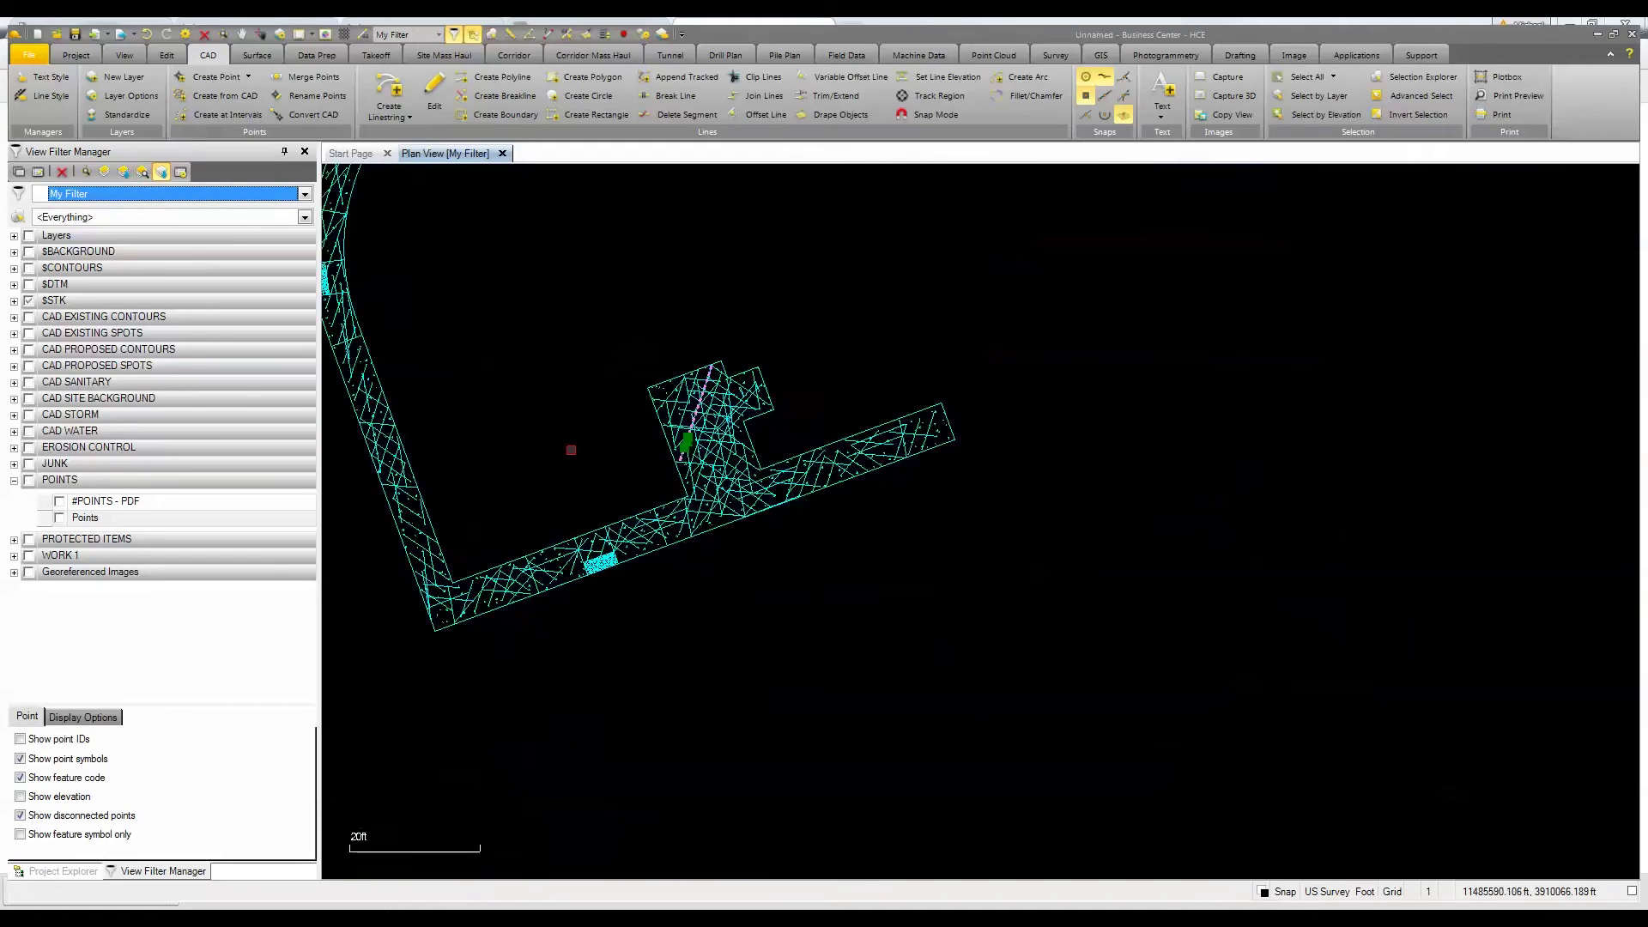
Select all the sidewalk linework, exclude the outer edge lines of the walkways and crosswalk, and delete the remaining hatch lines.
middle_drag(566, 466, 661, 552)
scroll(584, 390, down, 3)
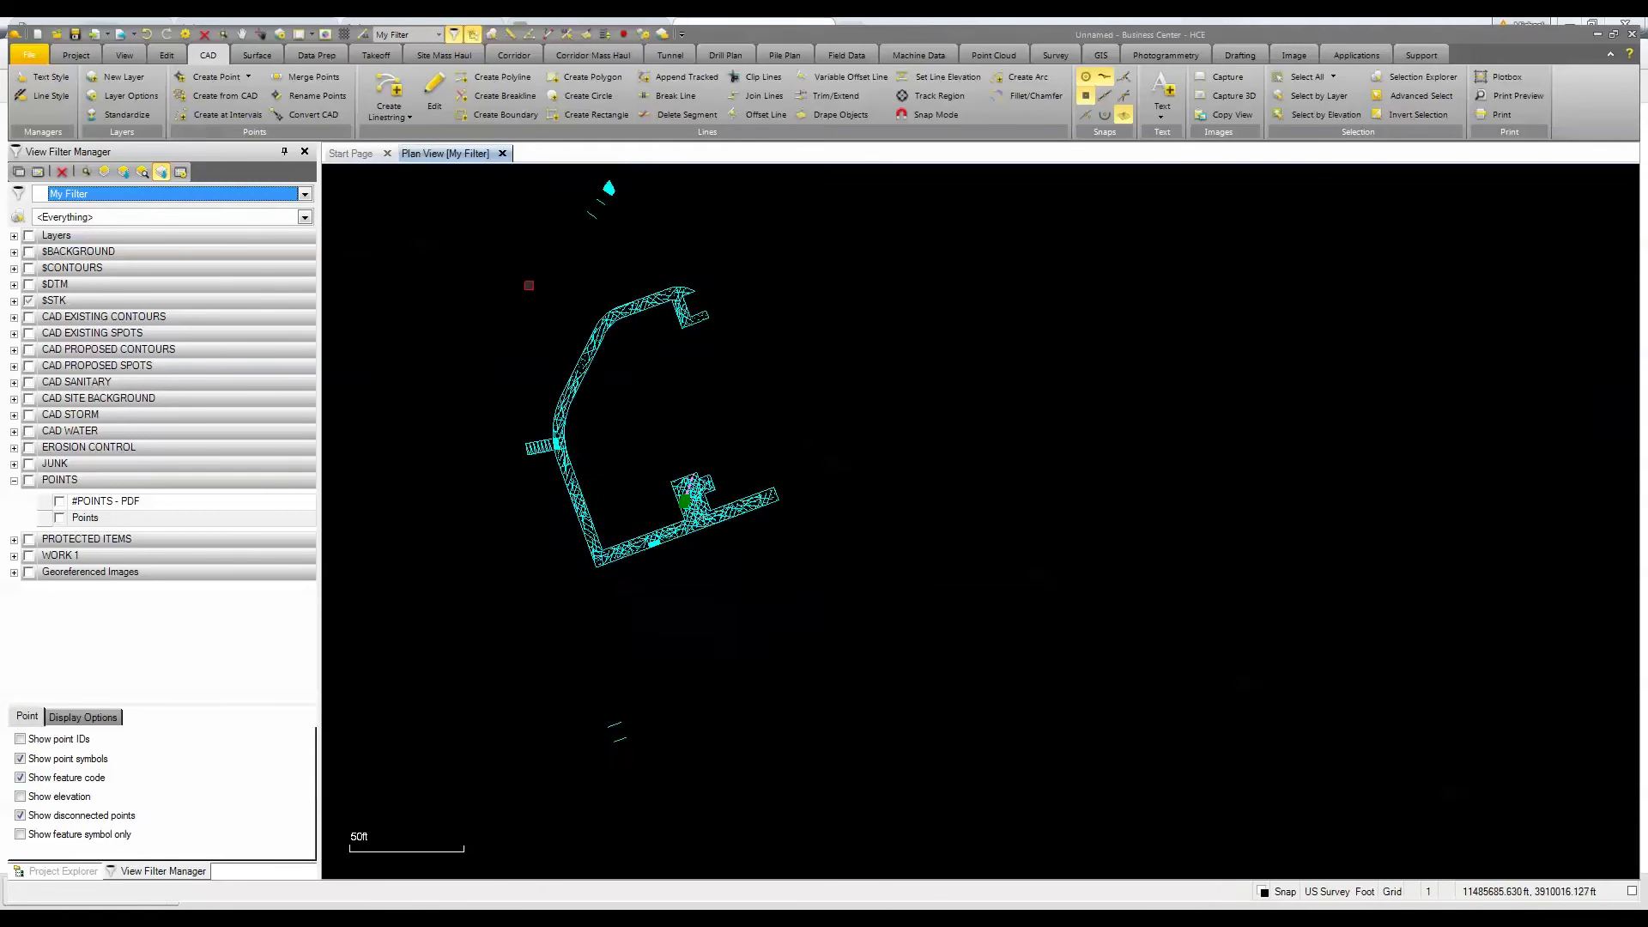
middle_drag(528, 286, 551, 304)
drag(509, 309, 838, 629)
drag(425, 279, 881, 642)
scroll(687, 341, up, 6)
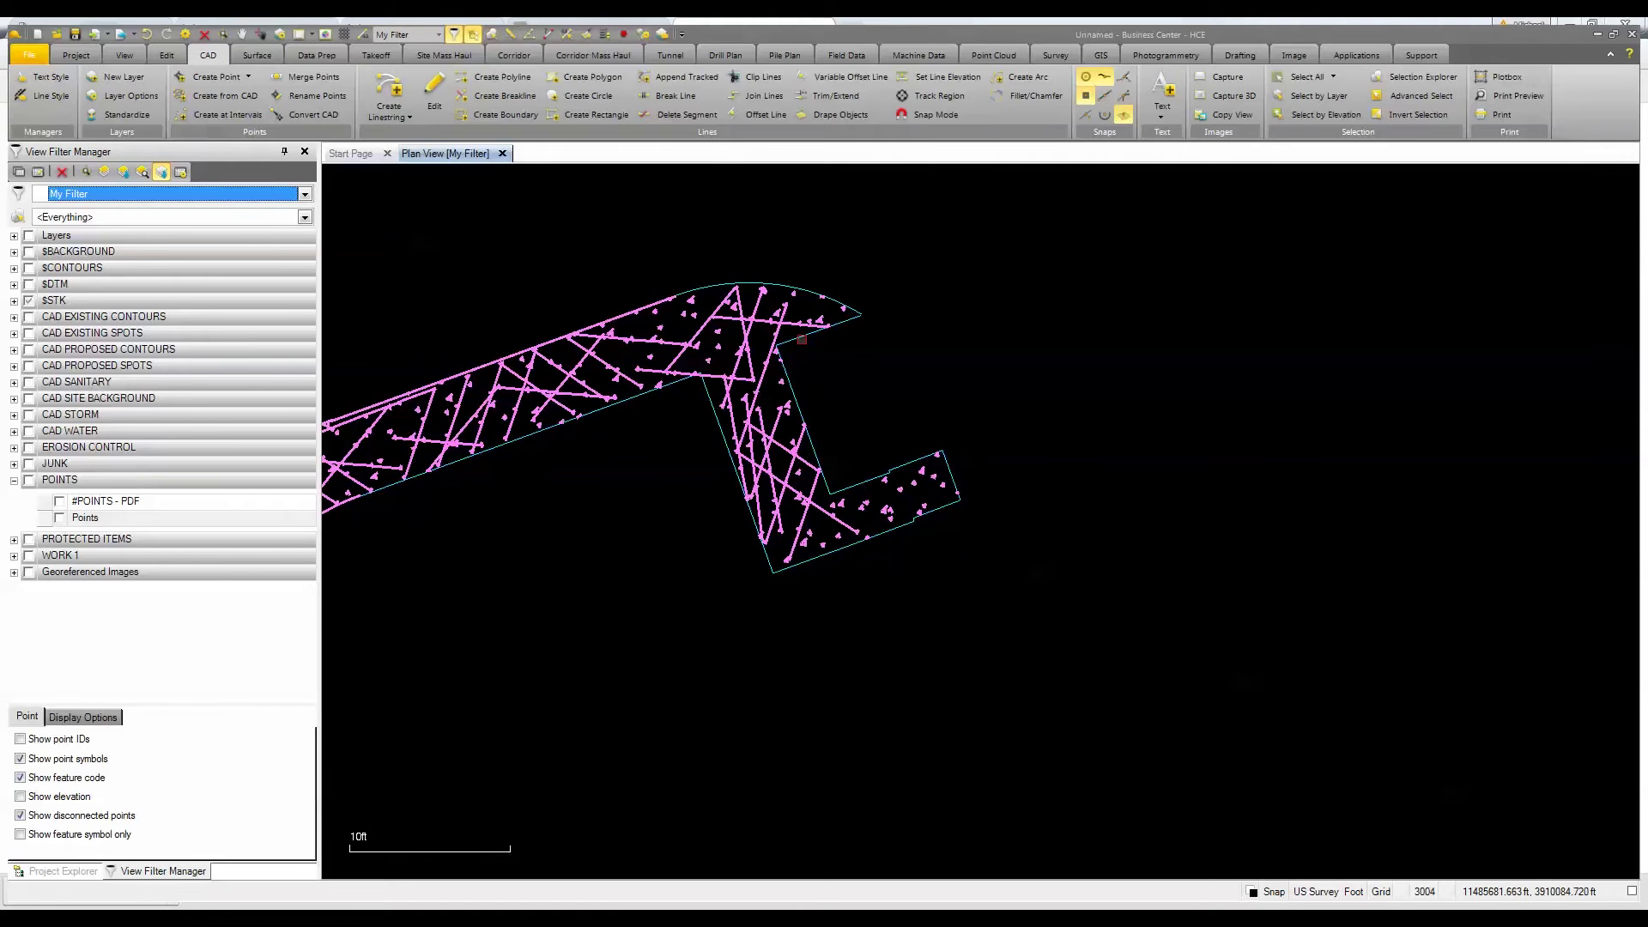
scroll(613, 321, down, 3)
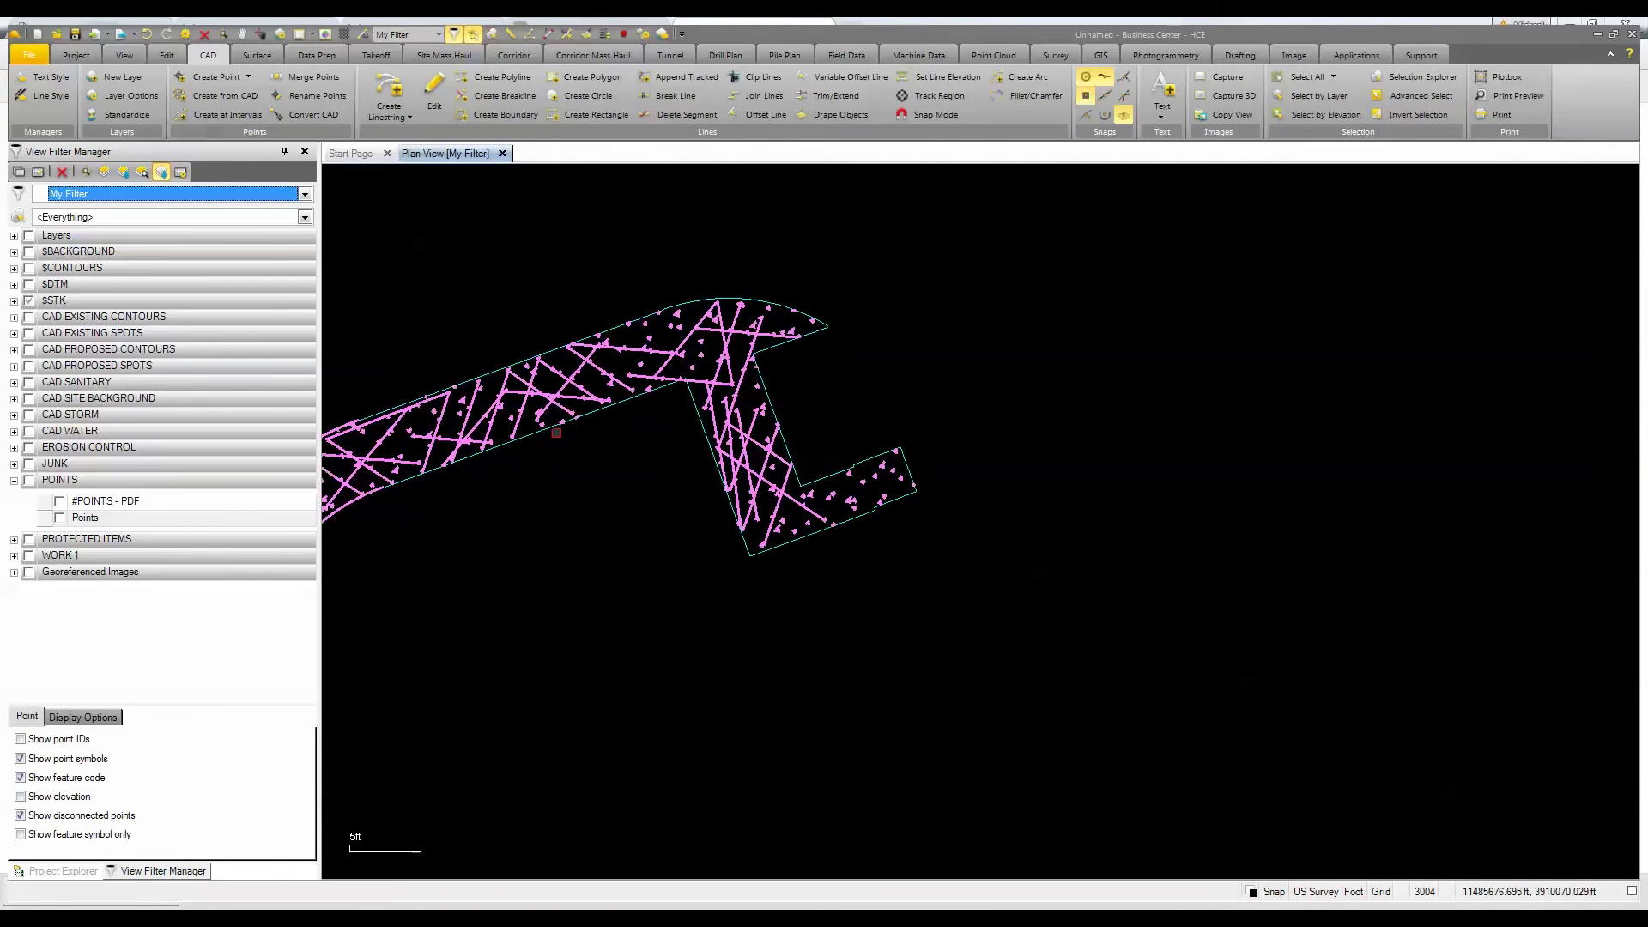
scroll(760, 366, up, 3)
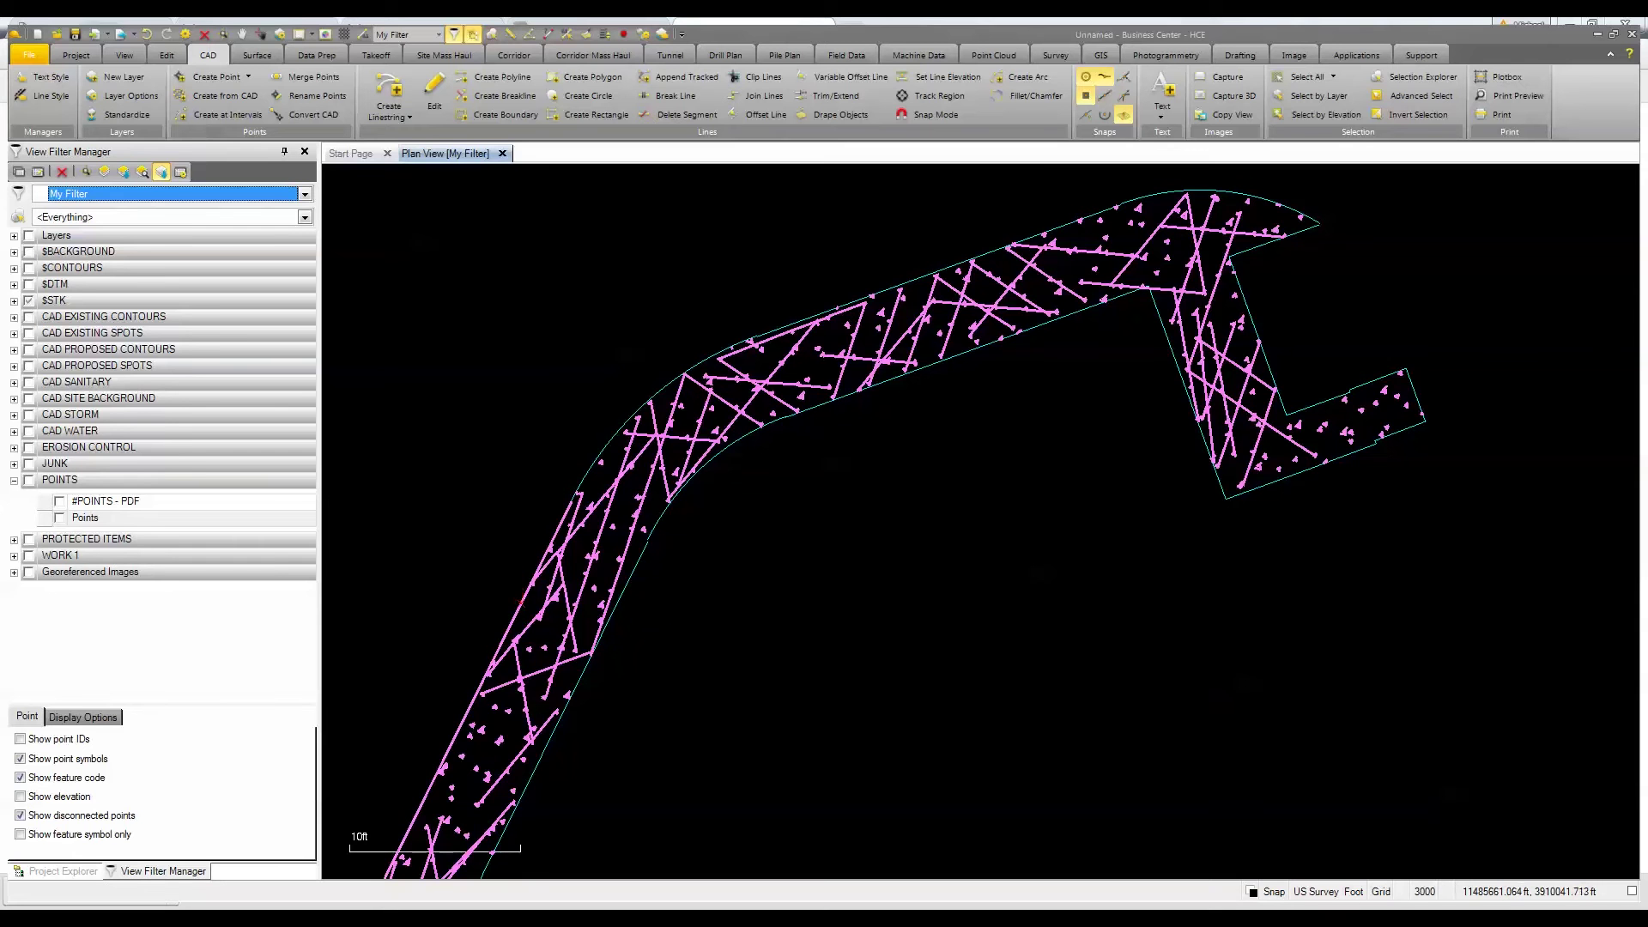
scroll(521, 601, down, 4)
scroll(568, 612, up, 3)
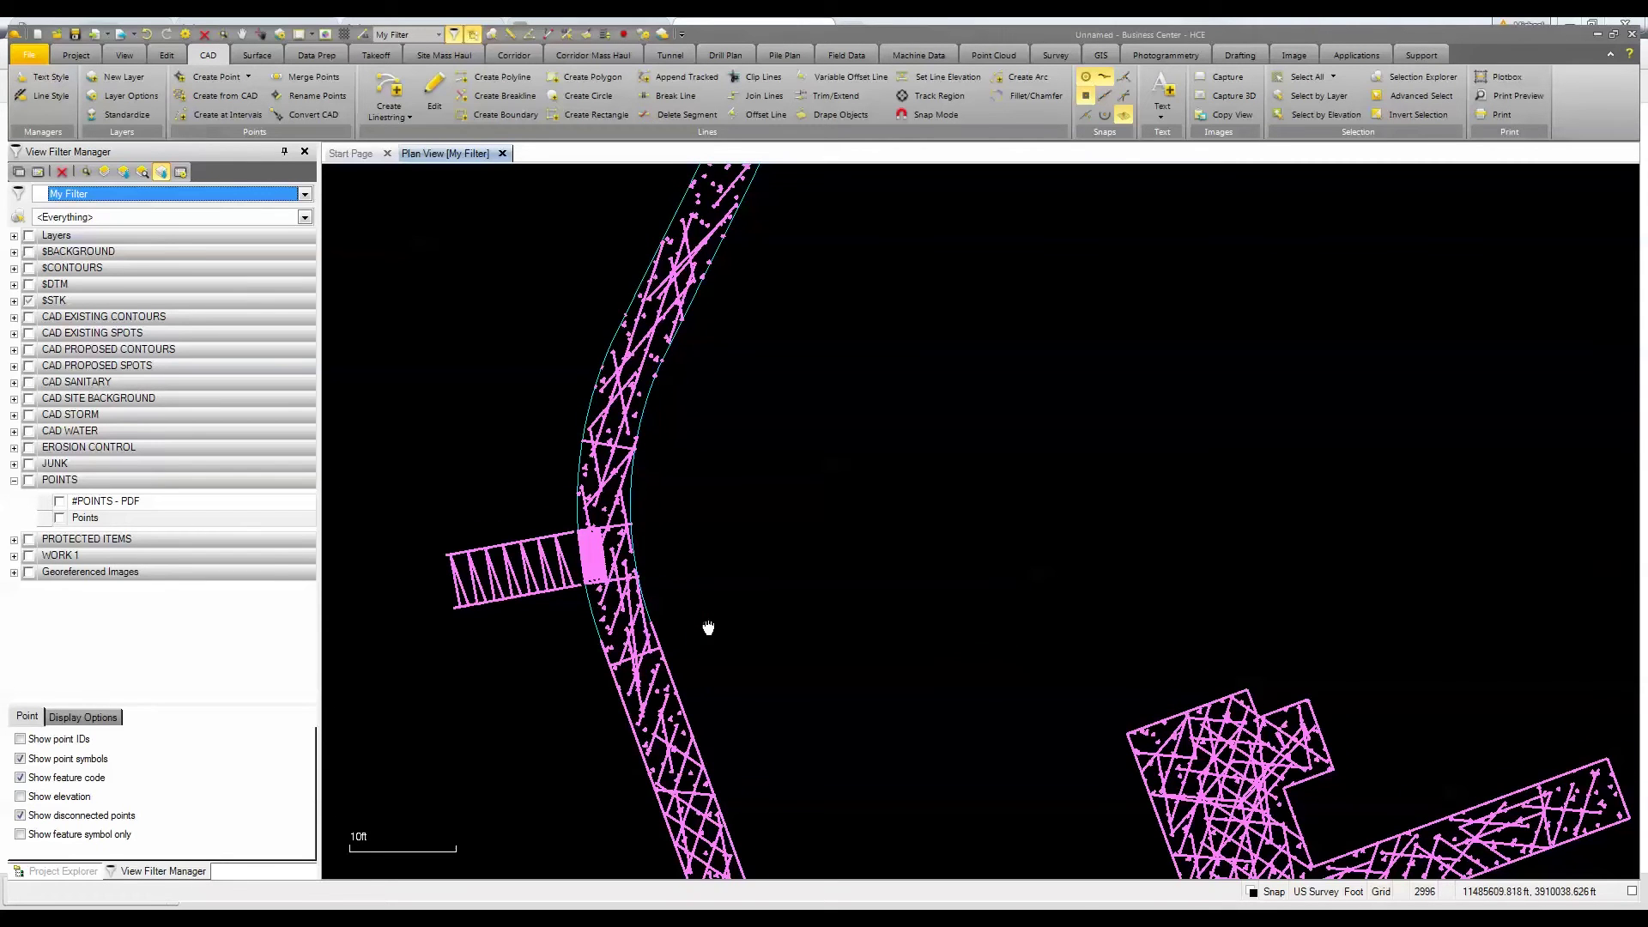
middle_drag(707, 625, 699, 324)
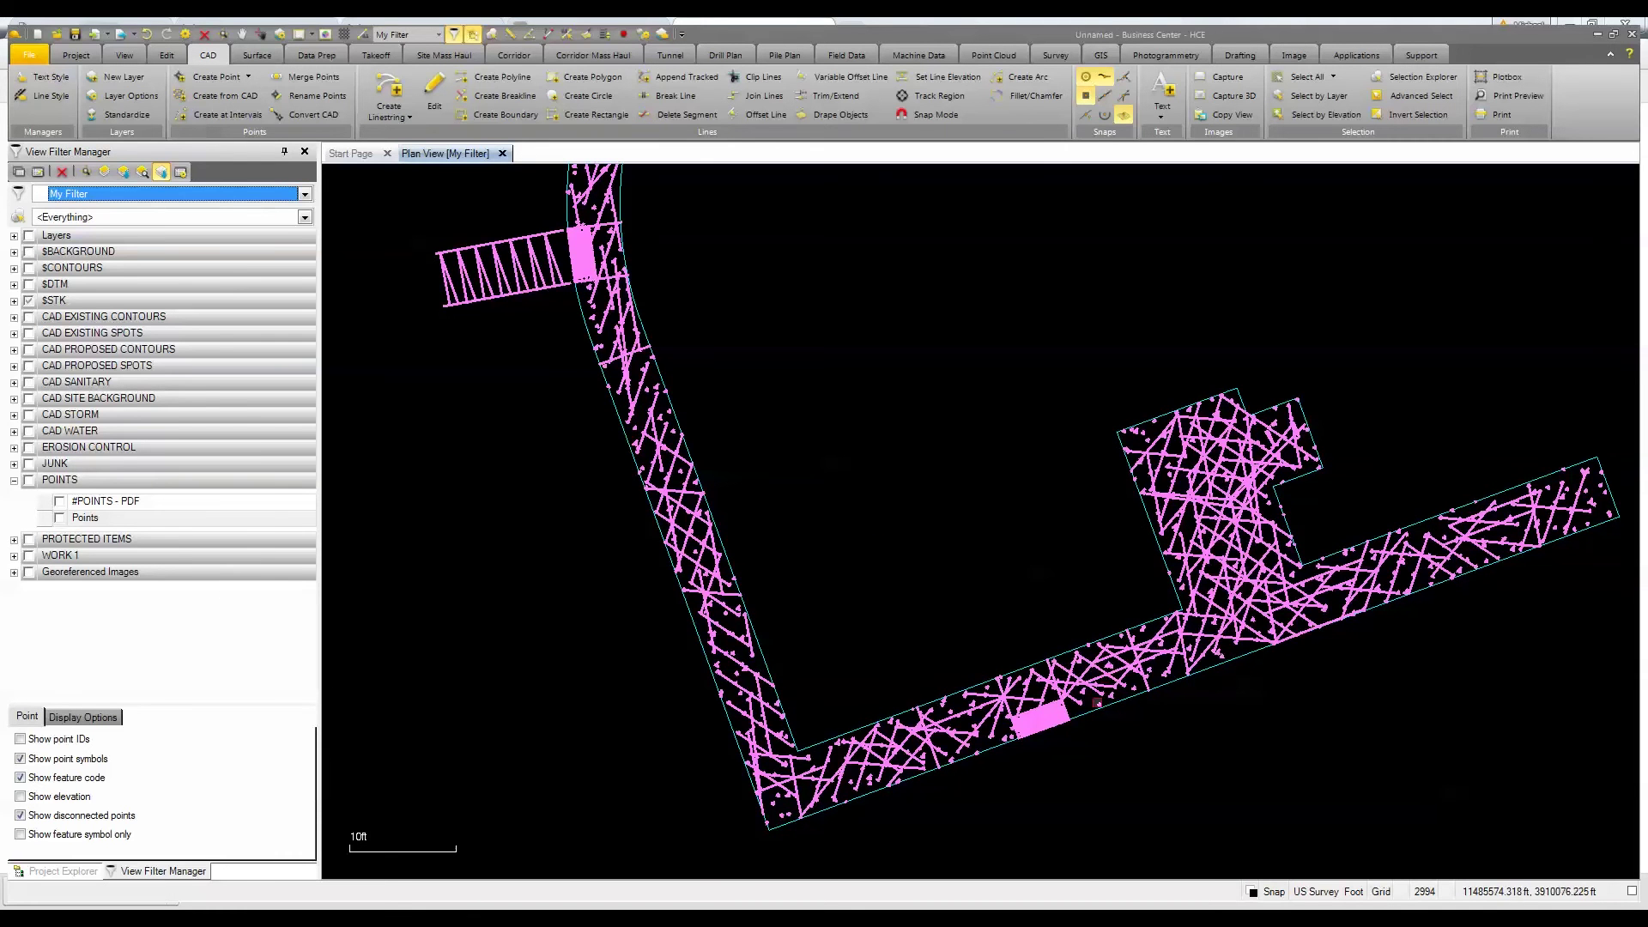
scroll(1047, 750, down, 2)
scroll(1237, 732, up, 6)
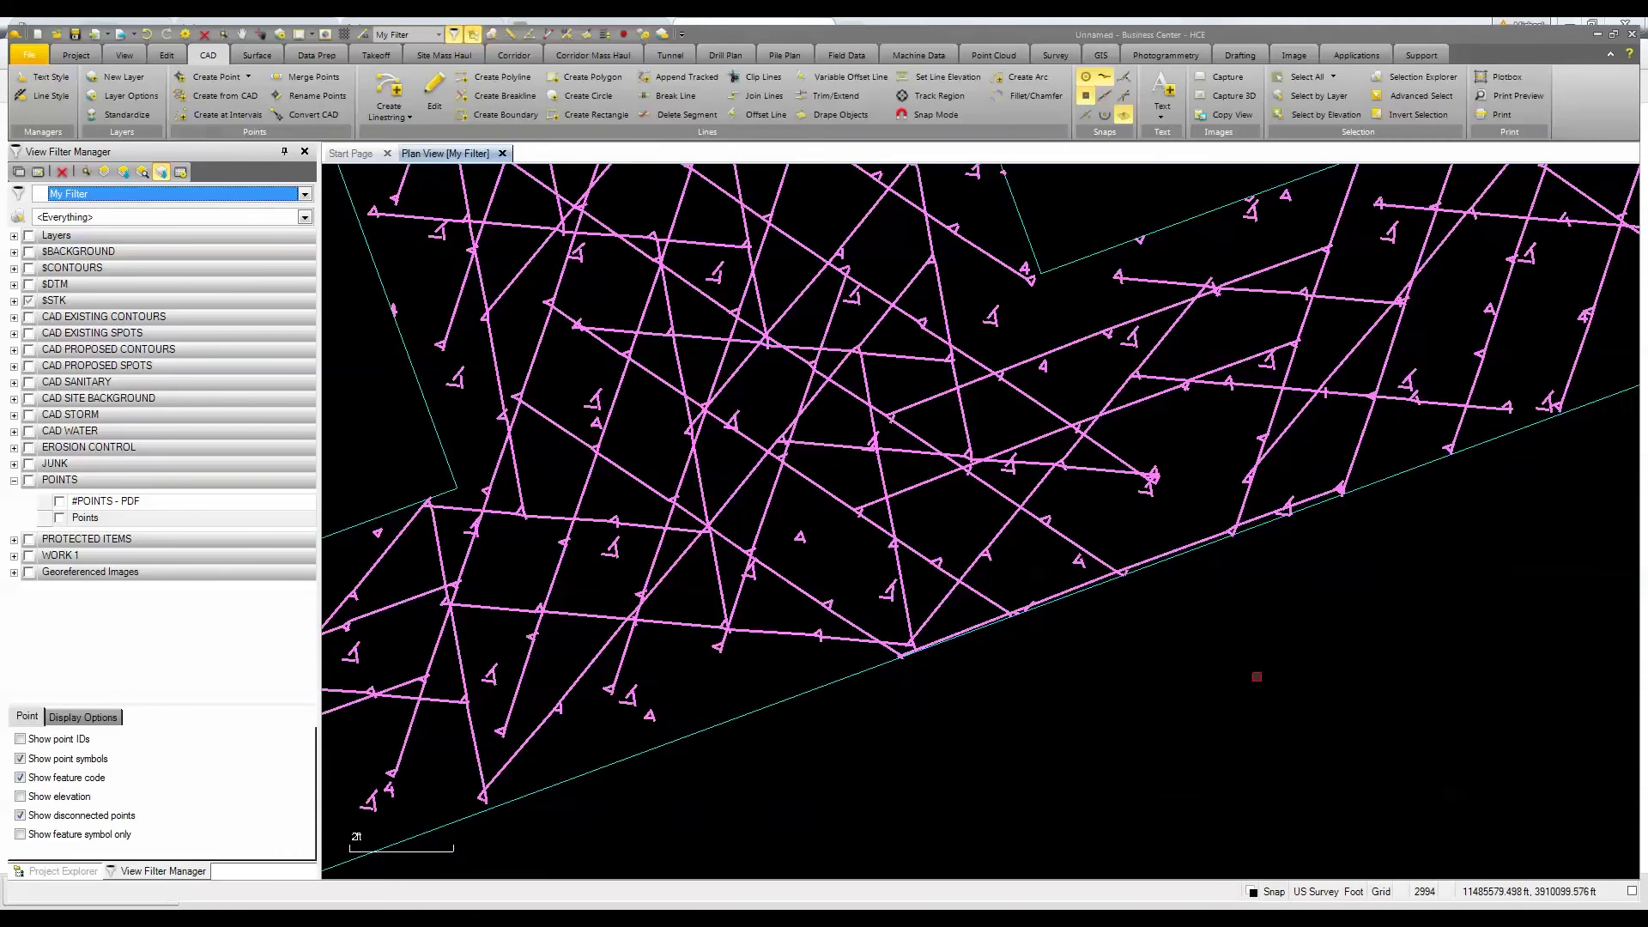
scroll(1214, 633, down, 4)
scroll(1029, 484, down, 2)
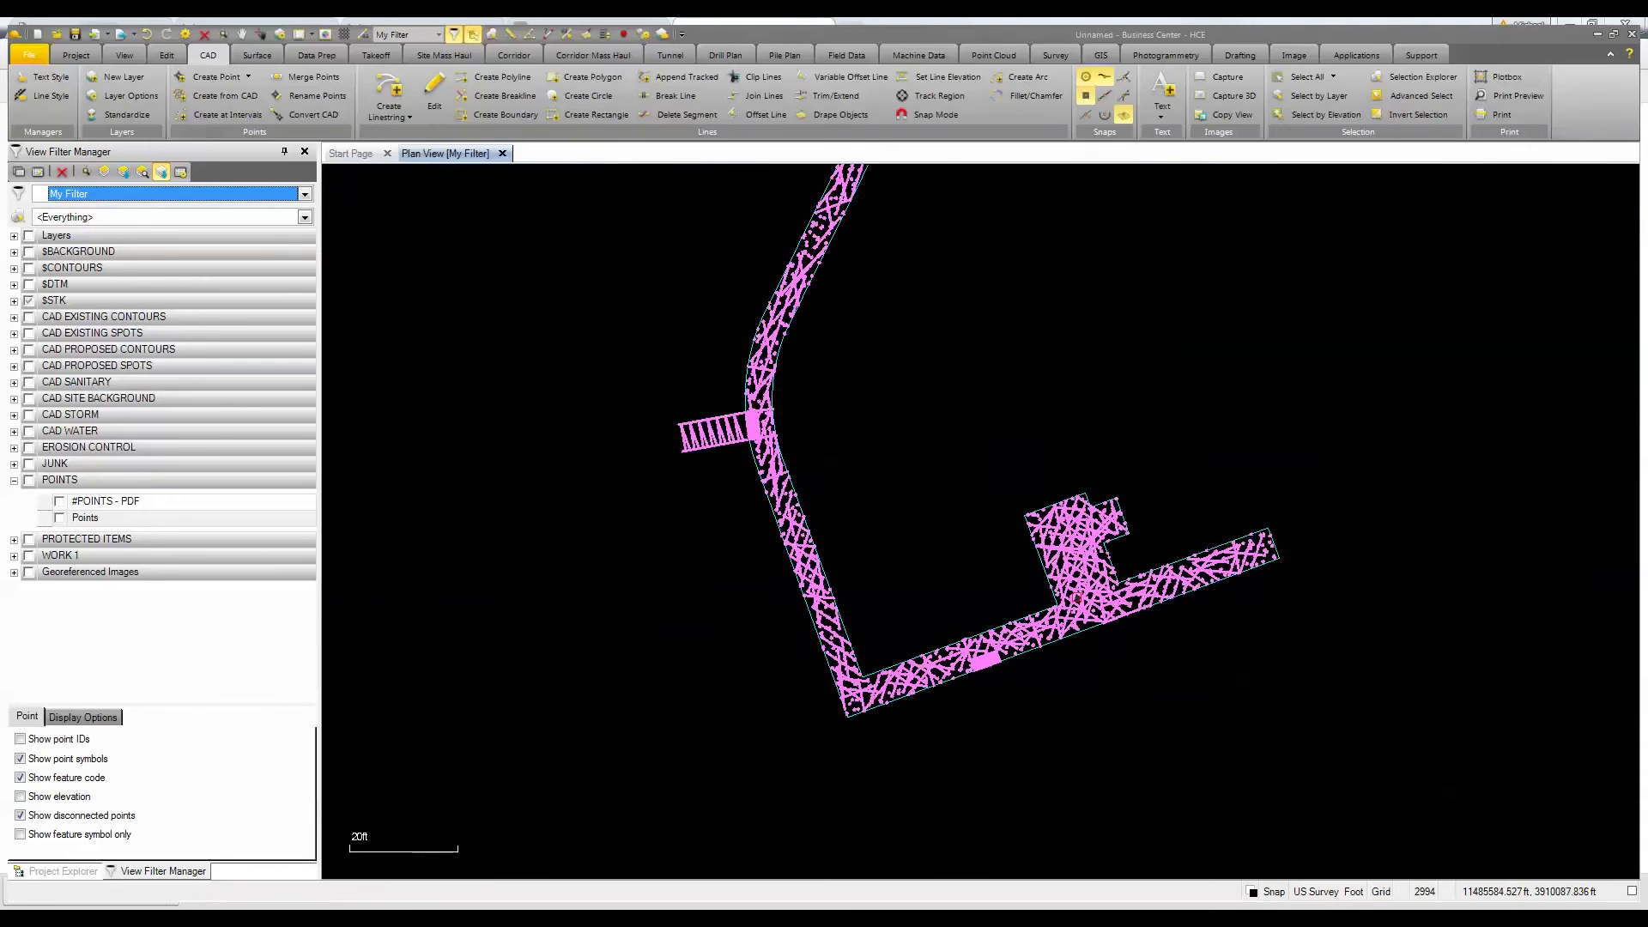
scroll(752, 450, up, 4)
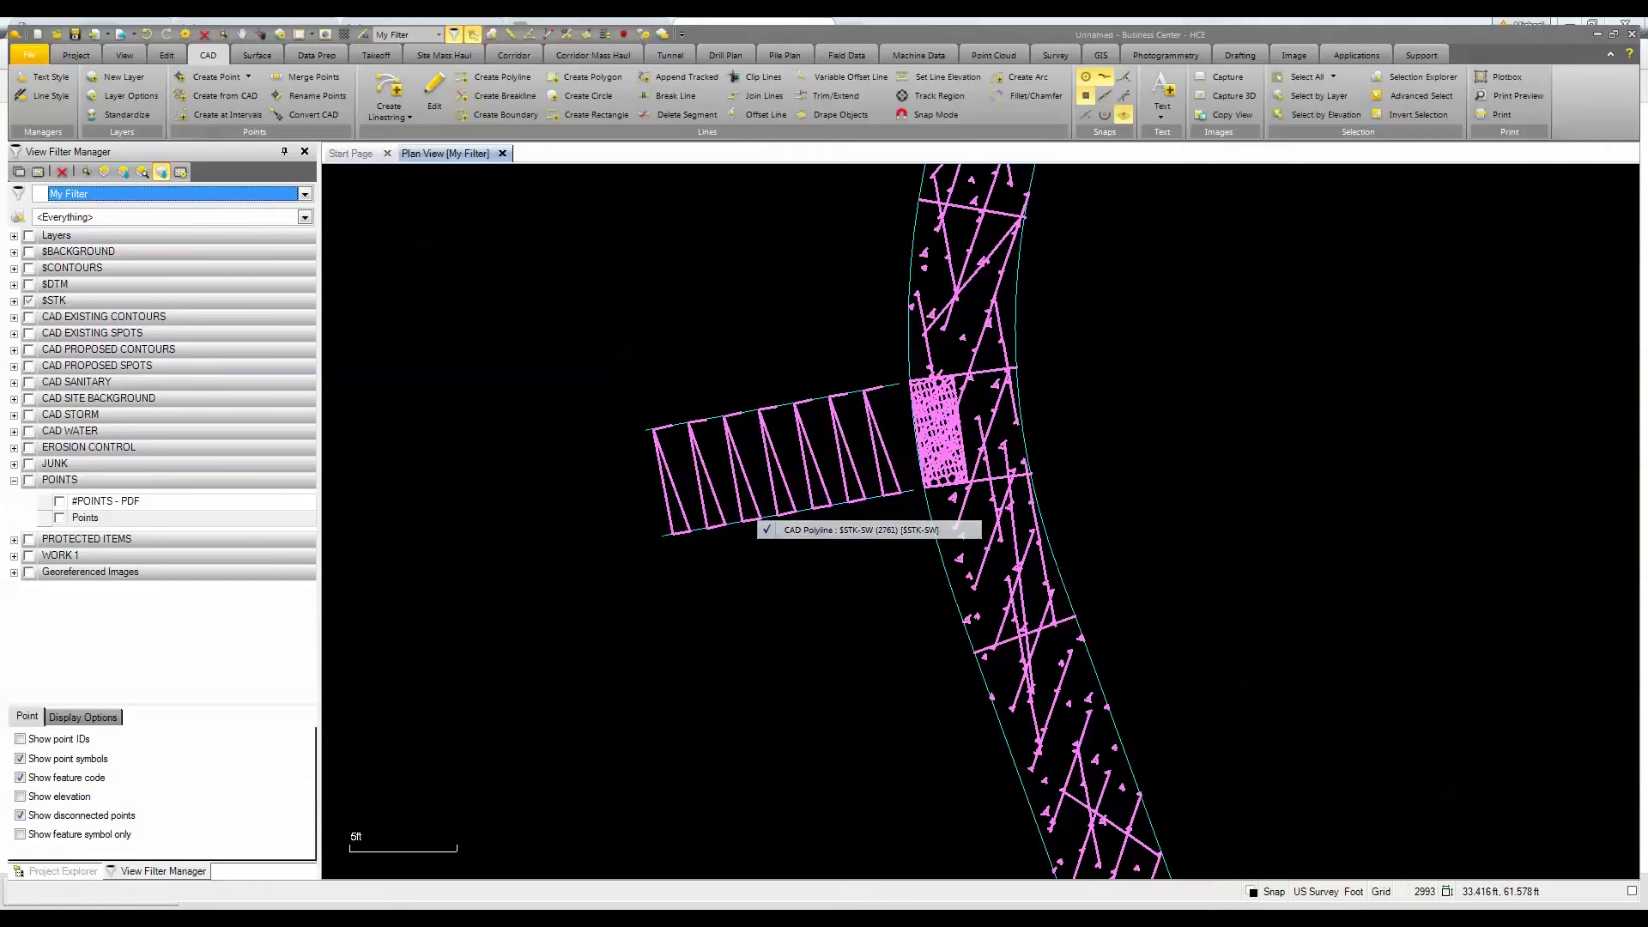
scroll(764, 515, down, 2)
right_click(748, 334)
click(773, 380)
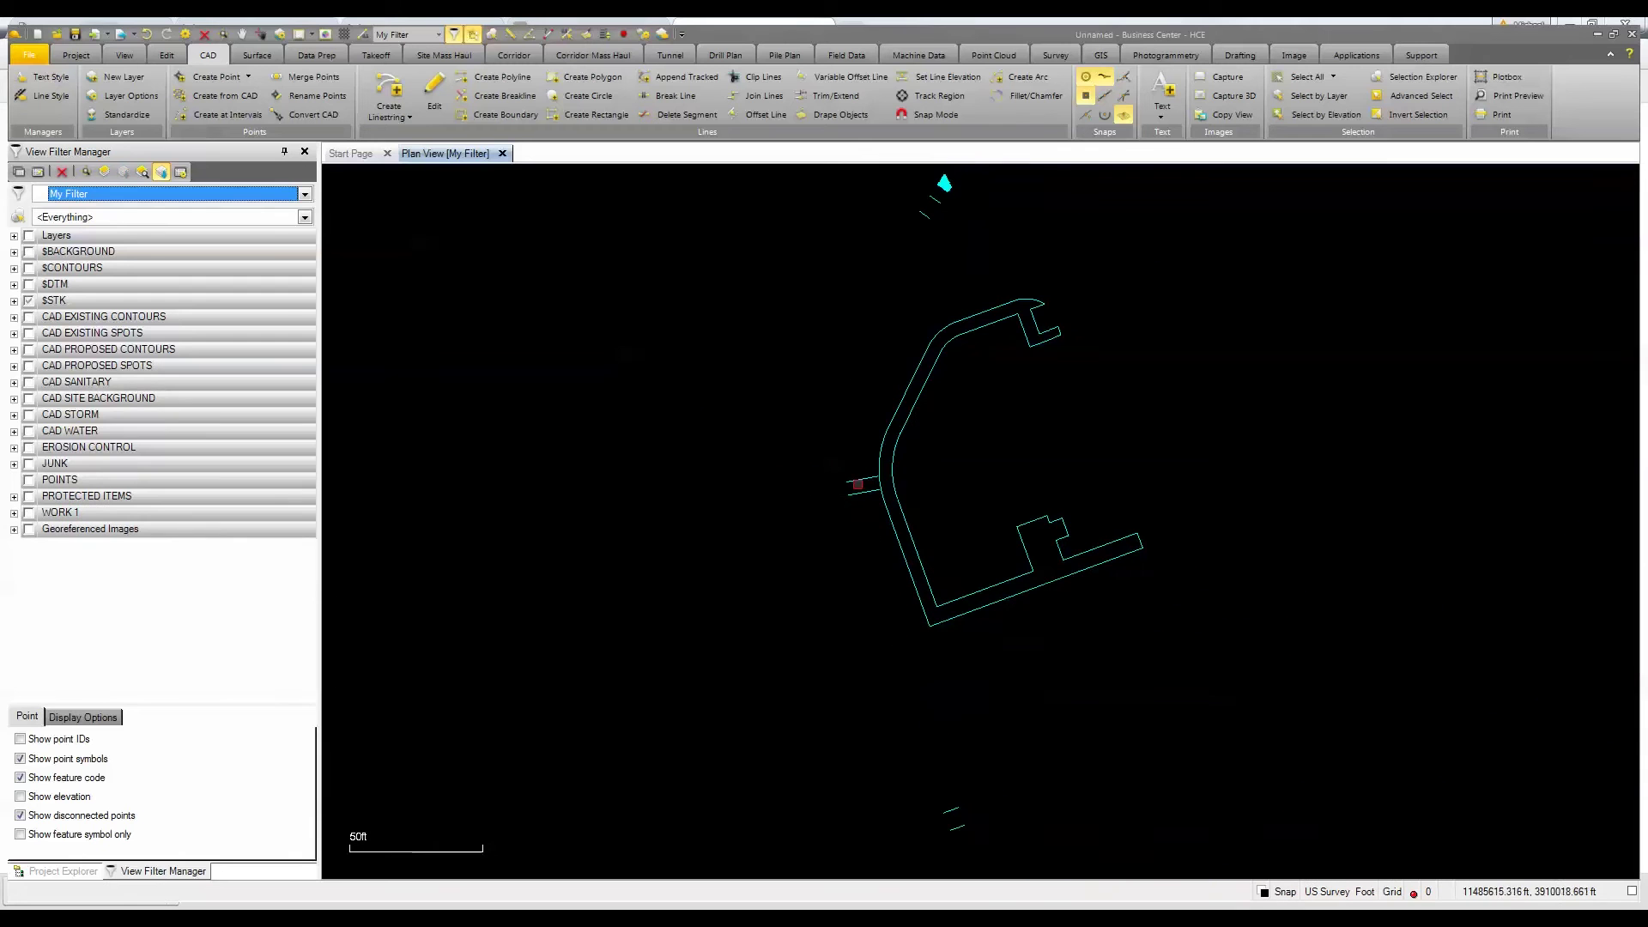
Display every layer of the $STK group in the plan view and keep the ungrouped PDF layers hidden.
click(30, 236)
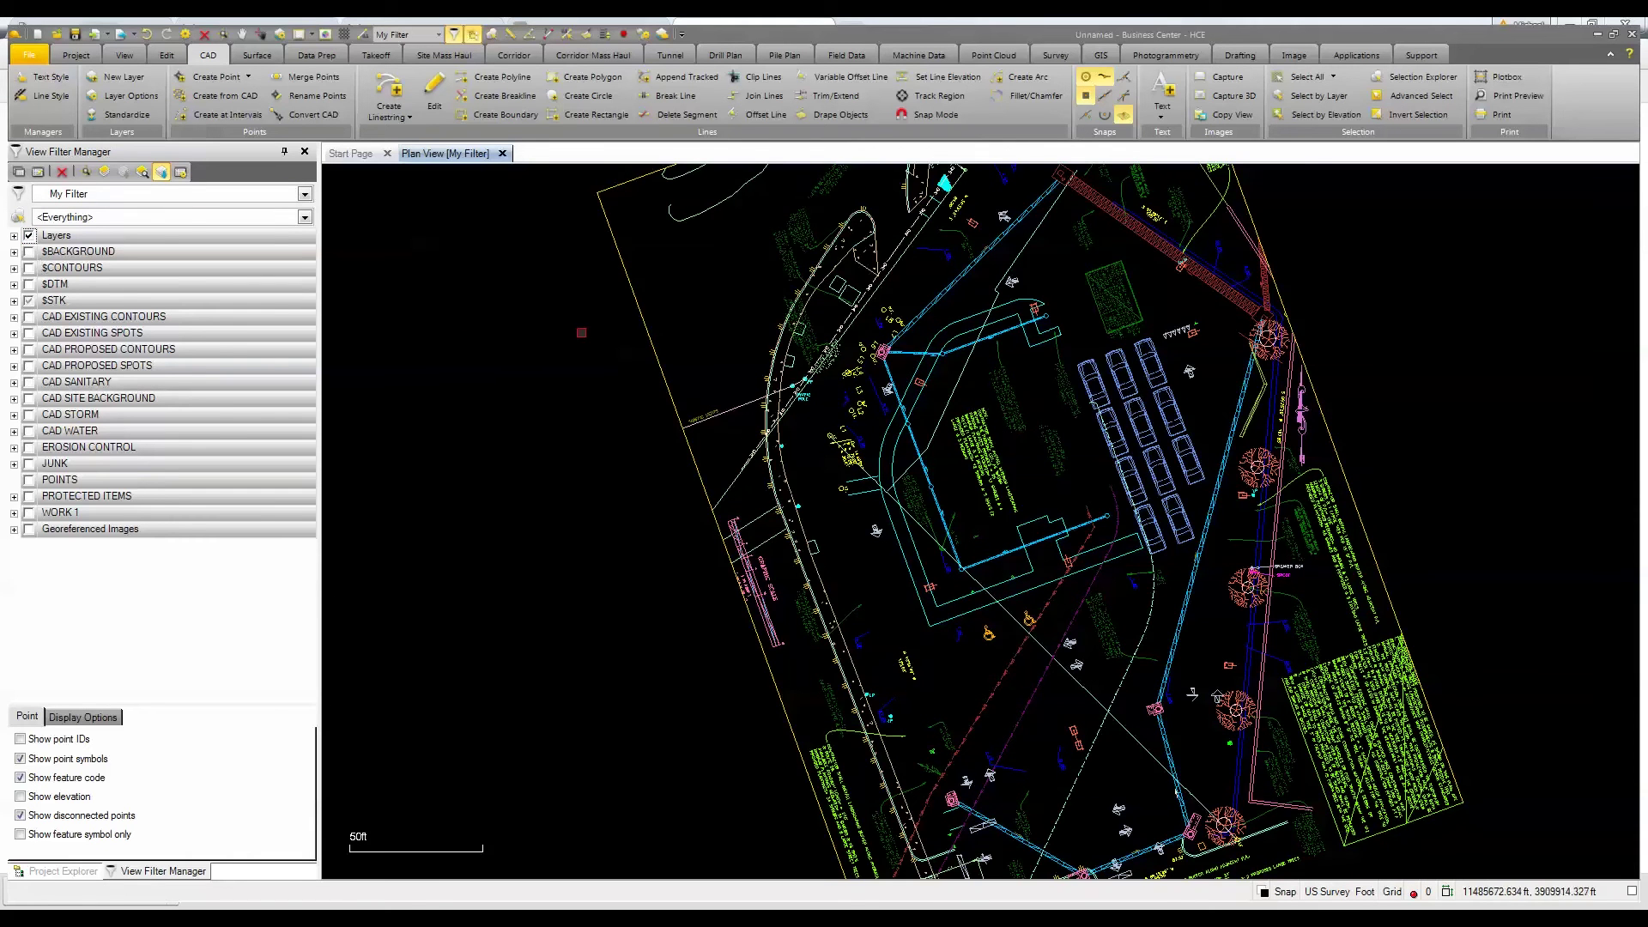
click(29, 236)
click(162, 172)
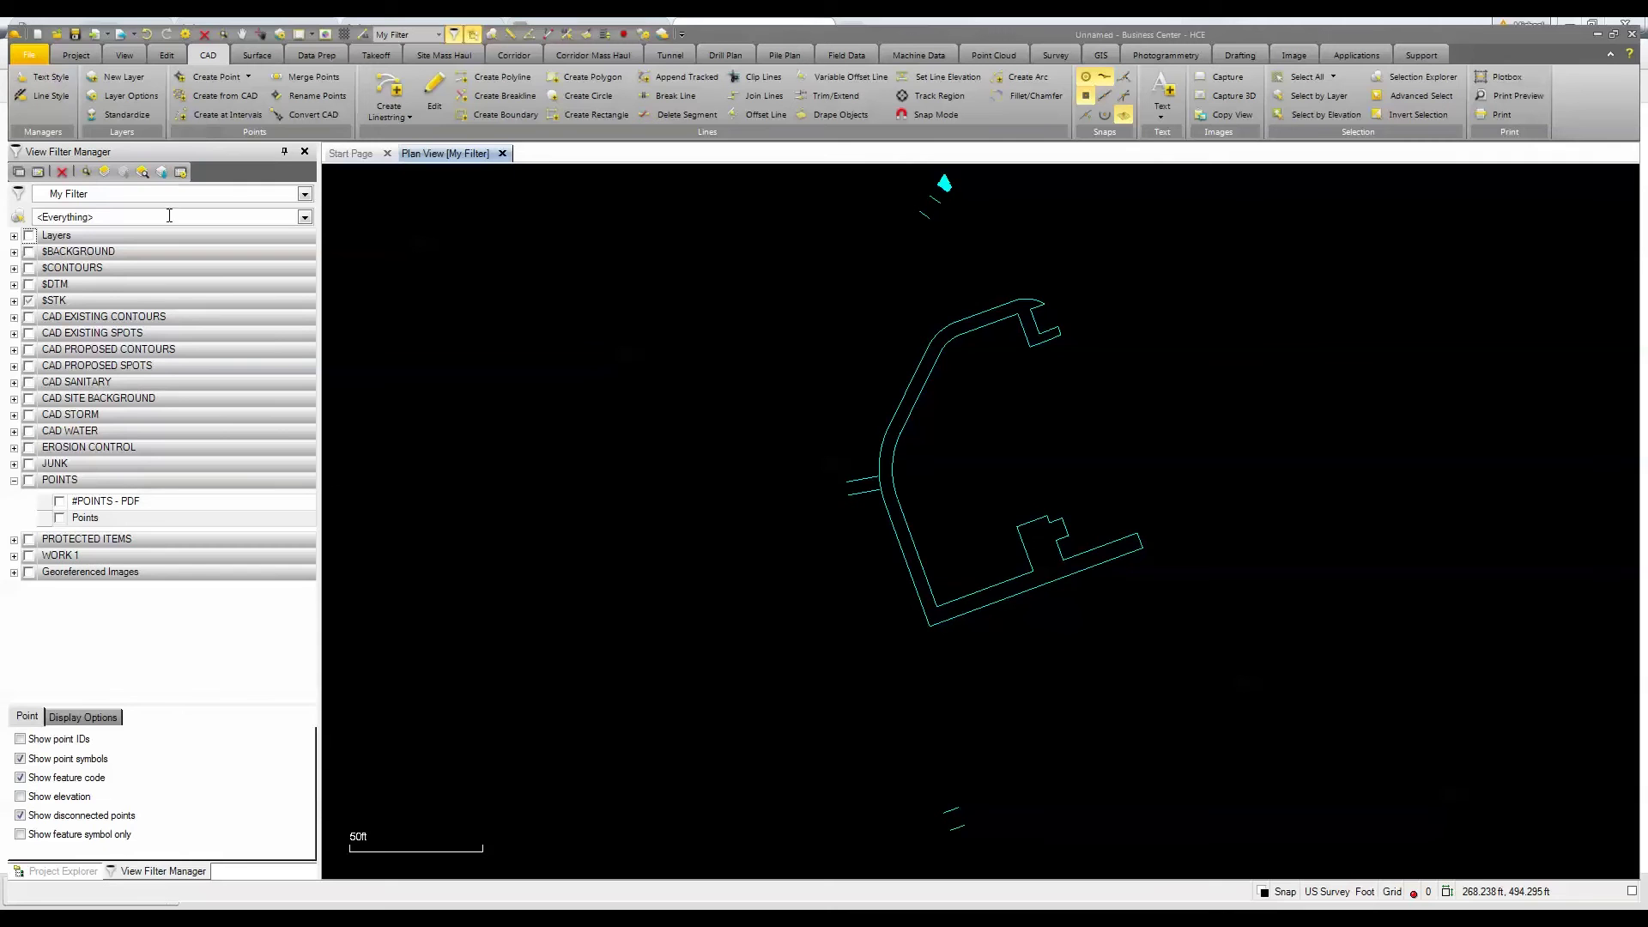
click(29, 300)
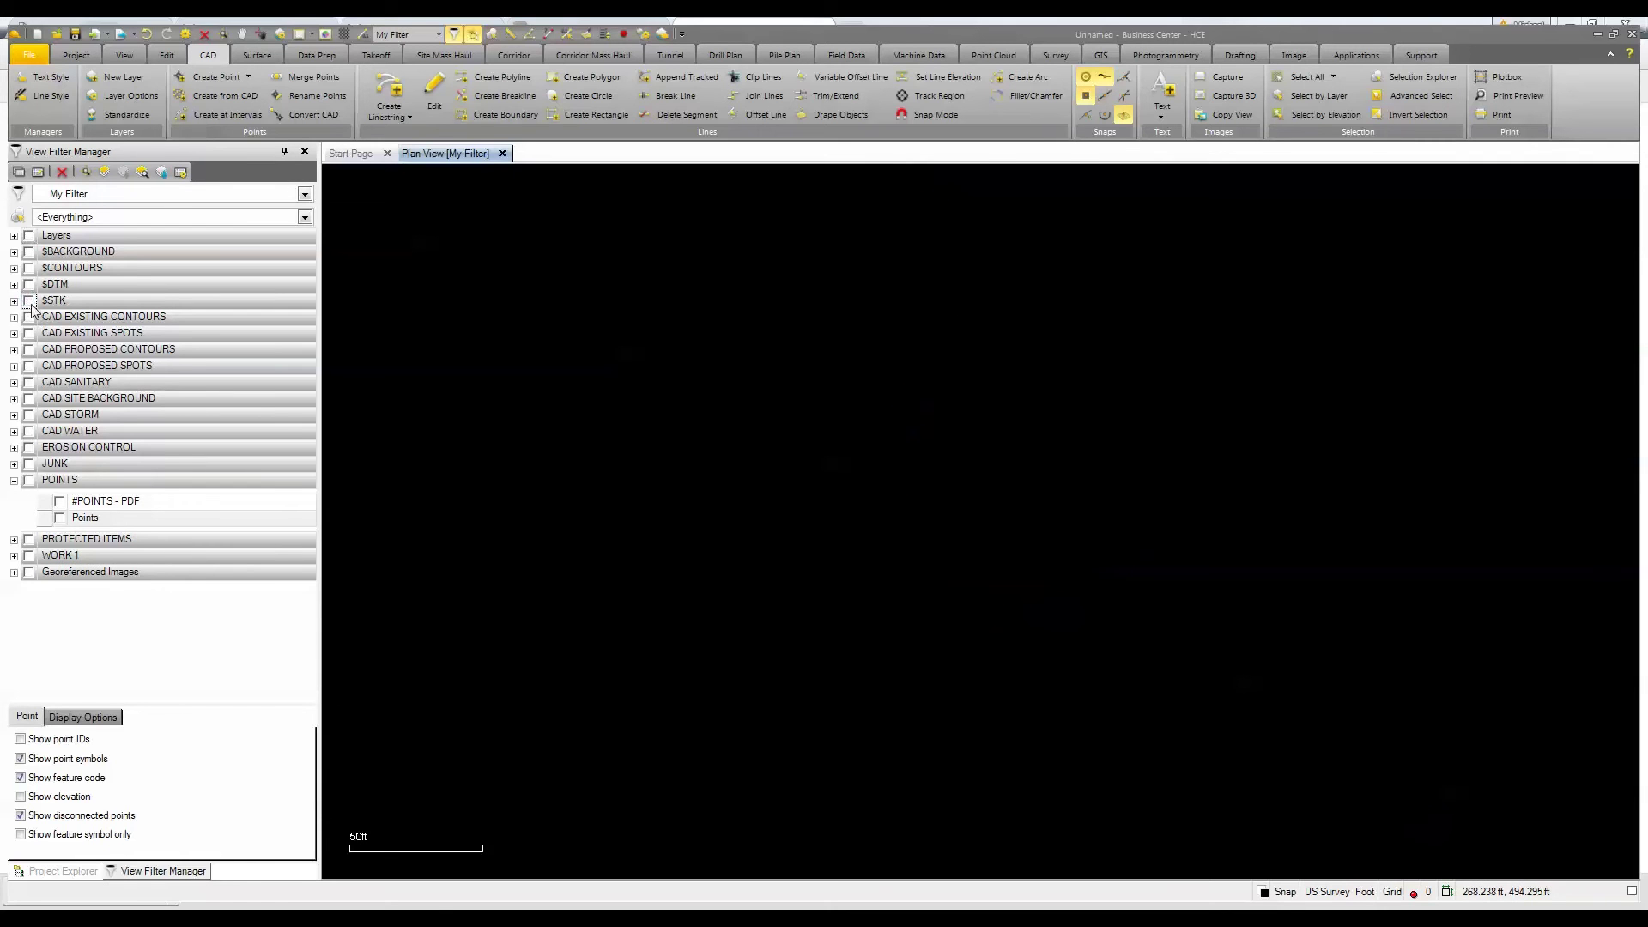
click(30, 301)
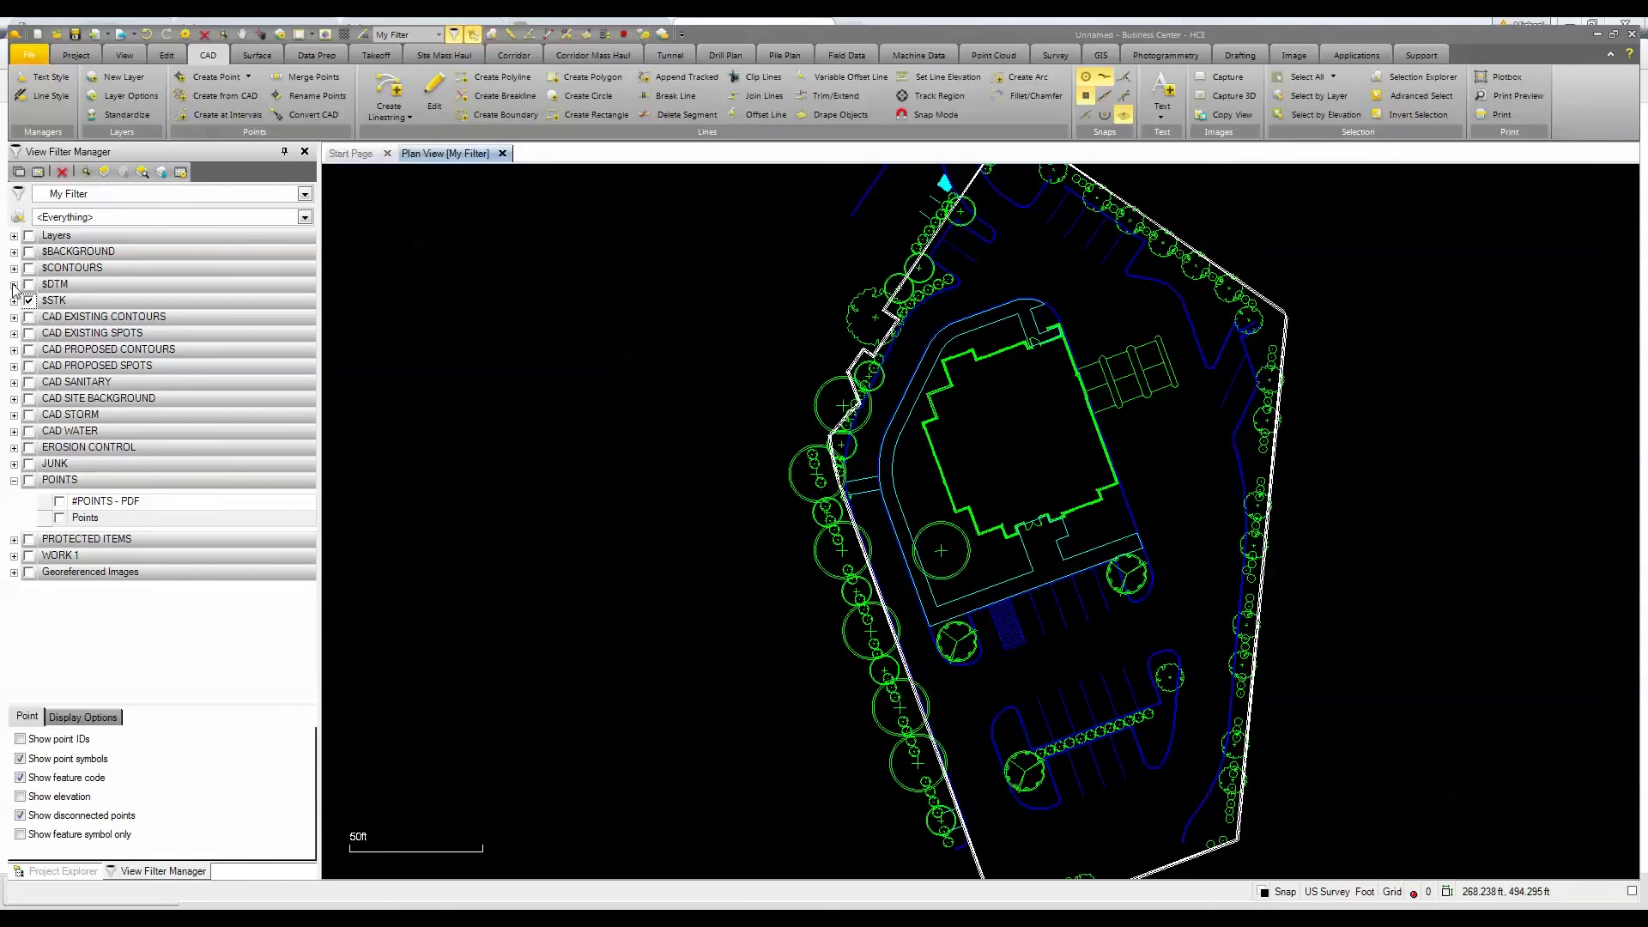
Show the PDF P-SITE-T and PDF L-LANDSCAPING-T text layers in the plan view.
click(13, 237)
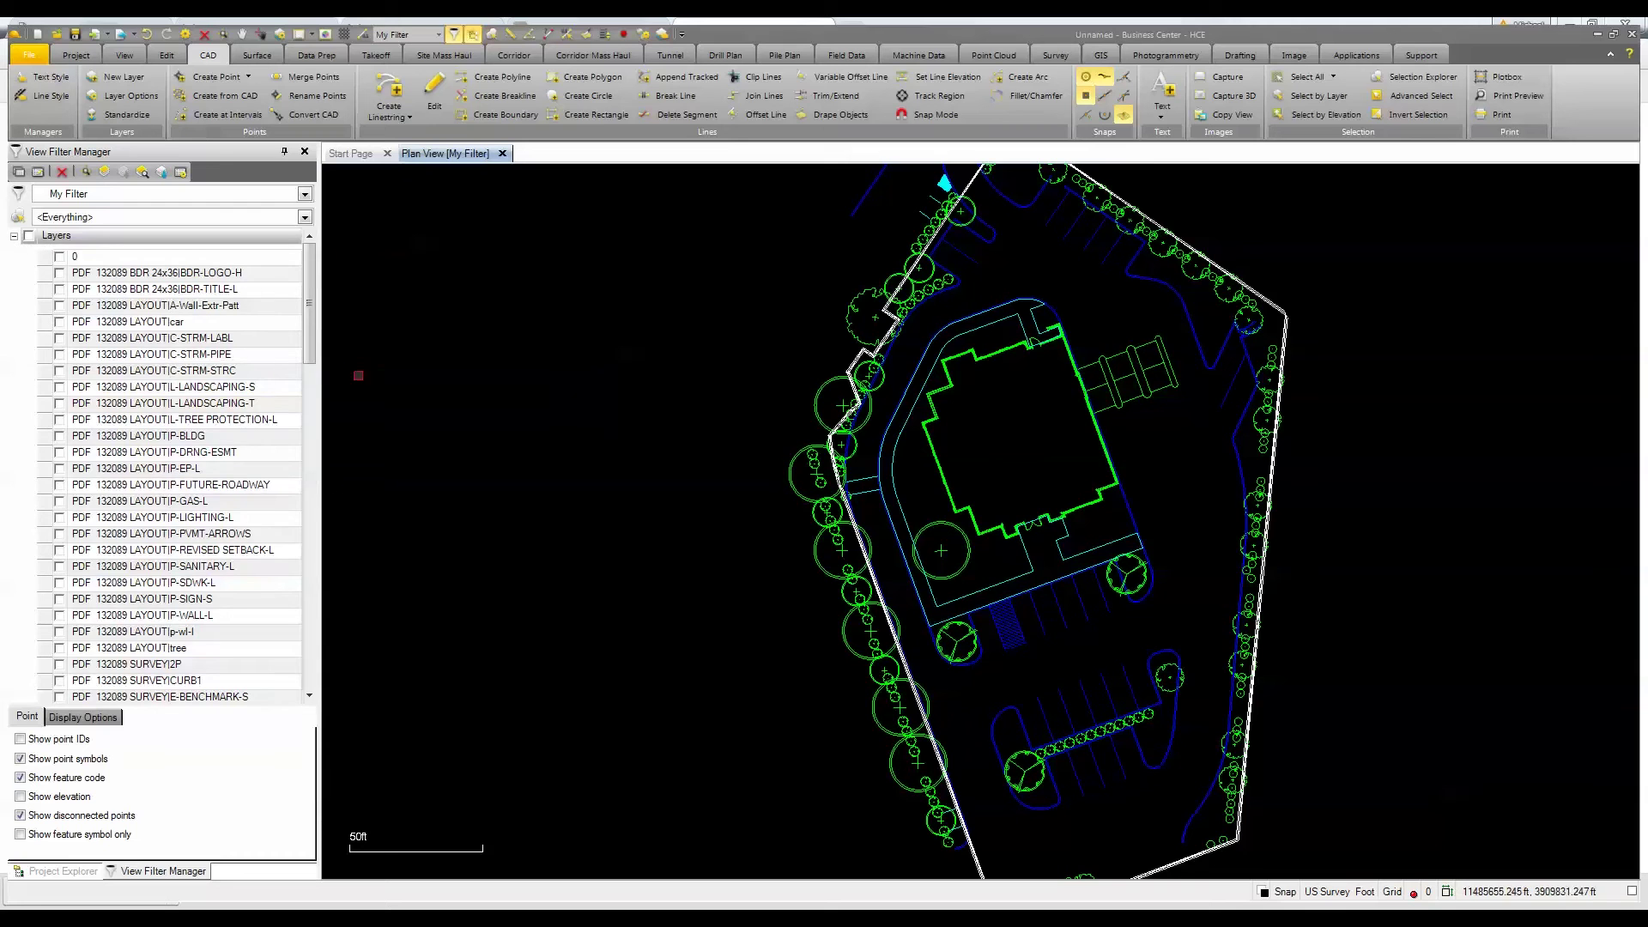
scroll(302, 427, down, 1)
scroll(302, 427, down, 6)
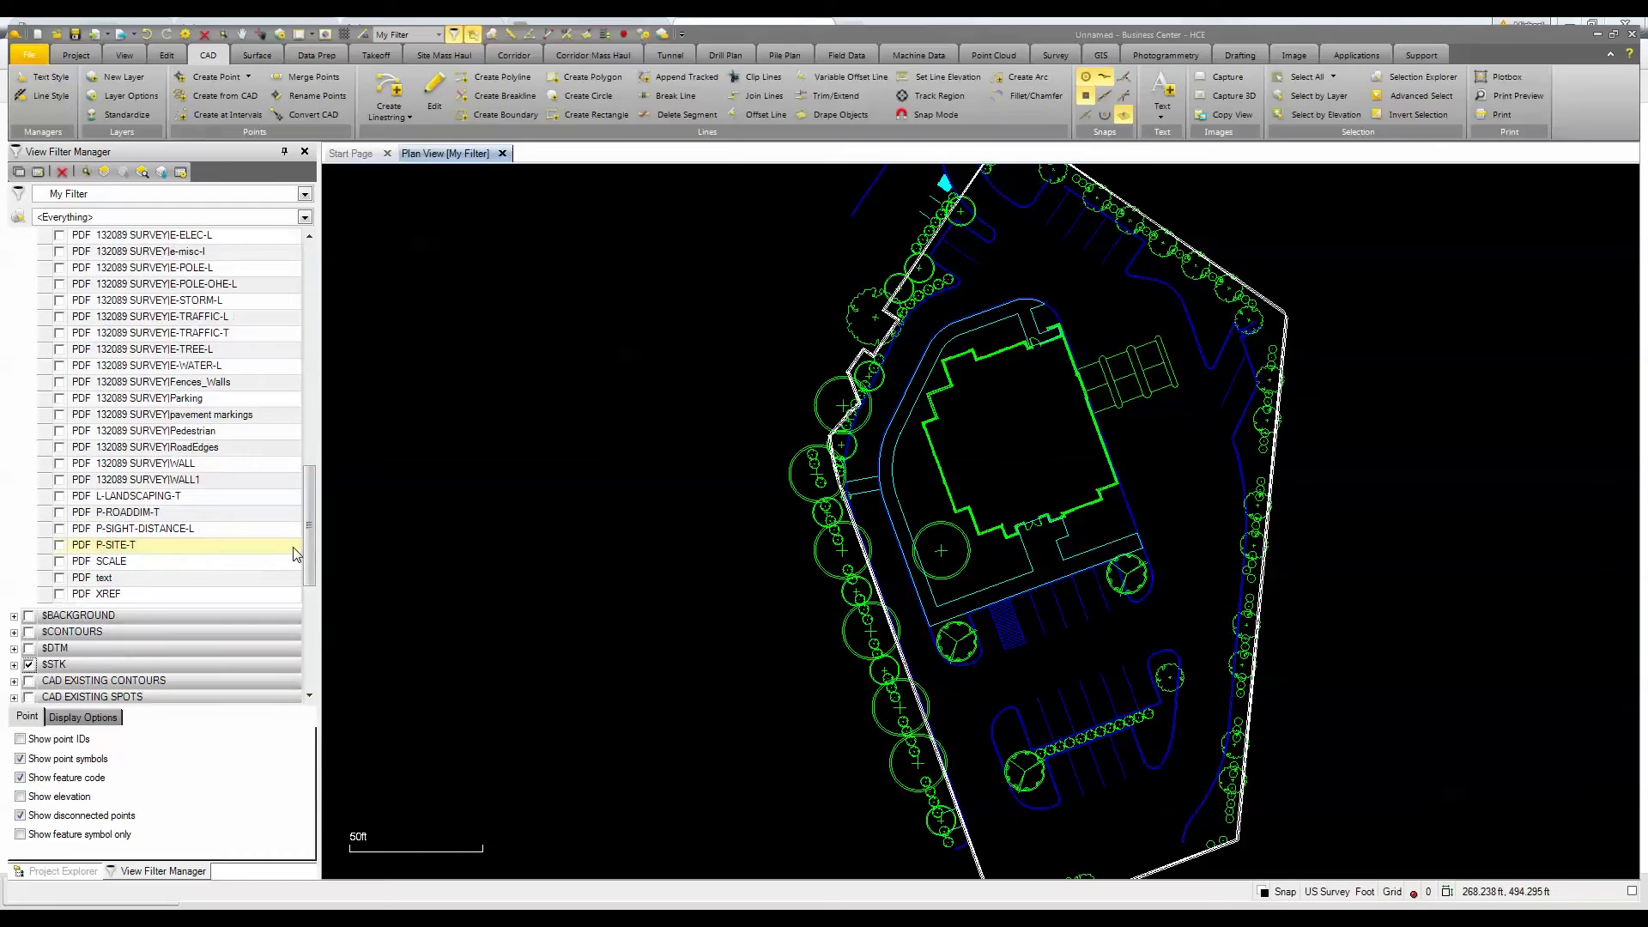
click(59, 546)
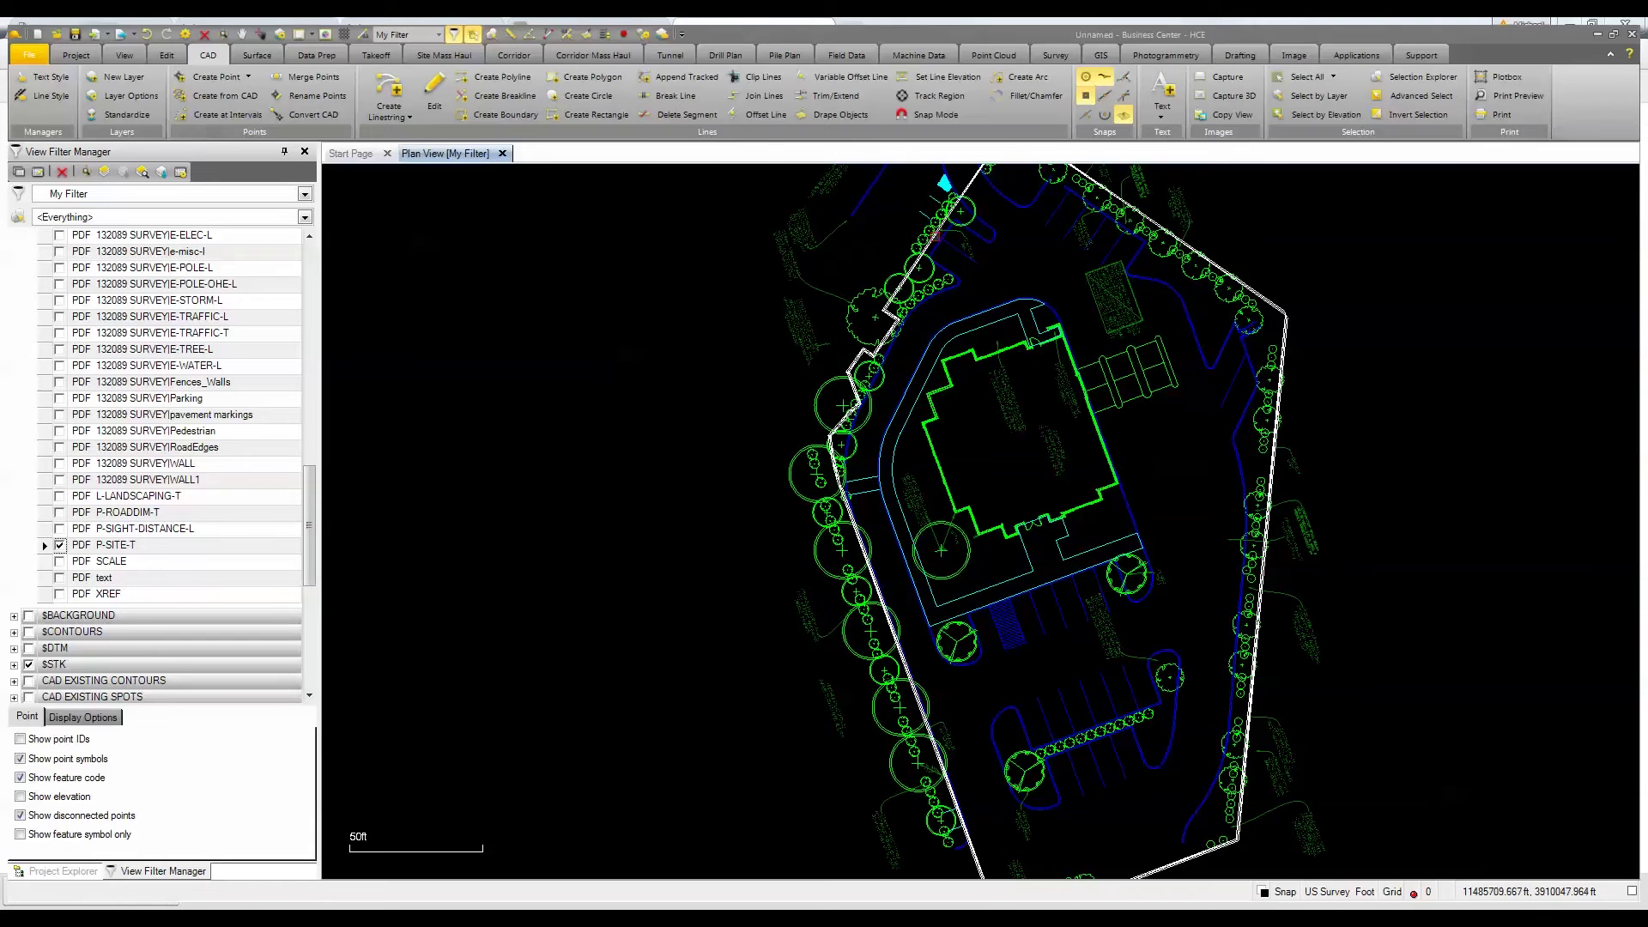
click(59, 496)
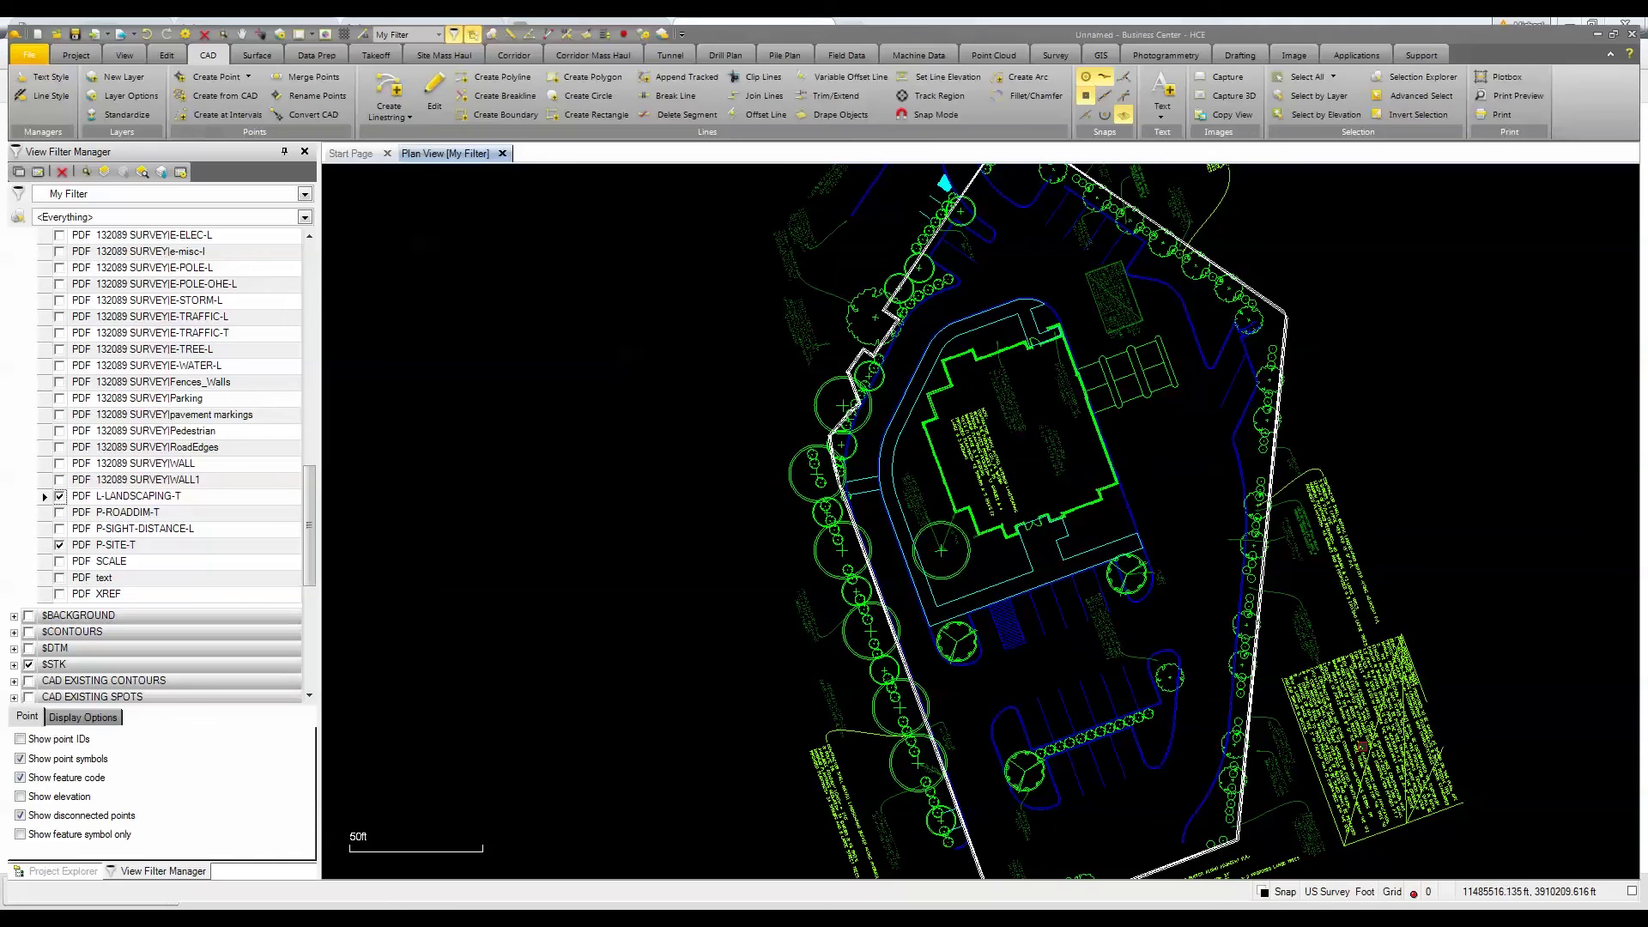
scroll(1253, 751, down, 2)
middle_drag(974, 683, 801, 681)
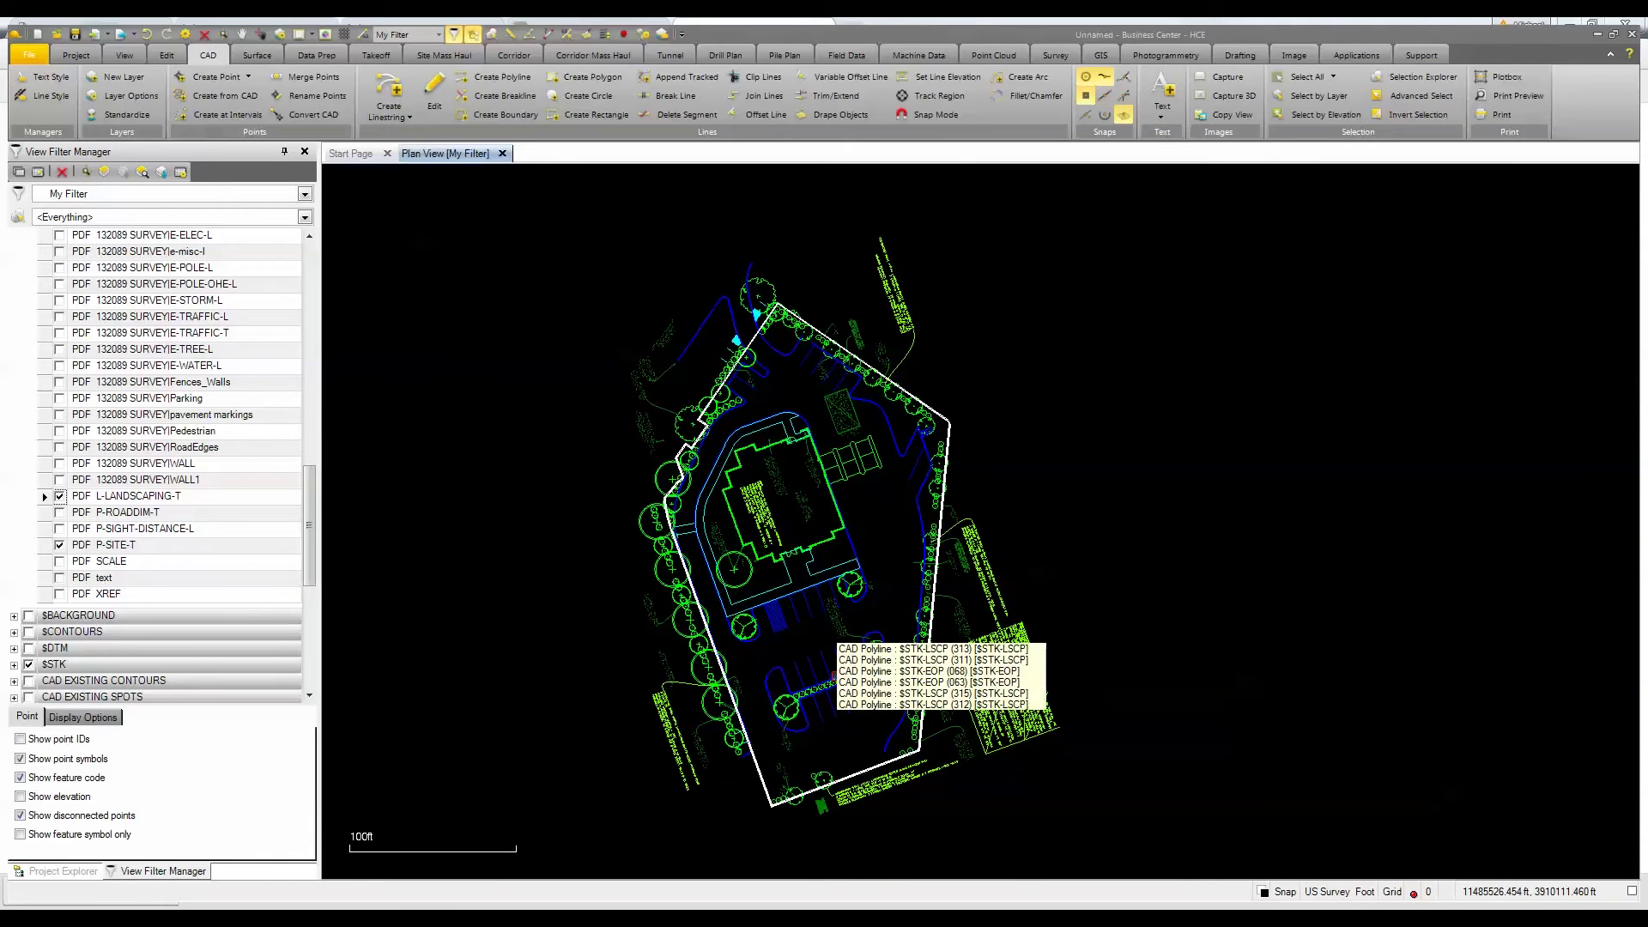
scroll(685, 370, up, 1)
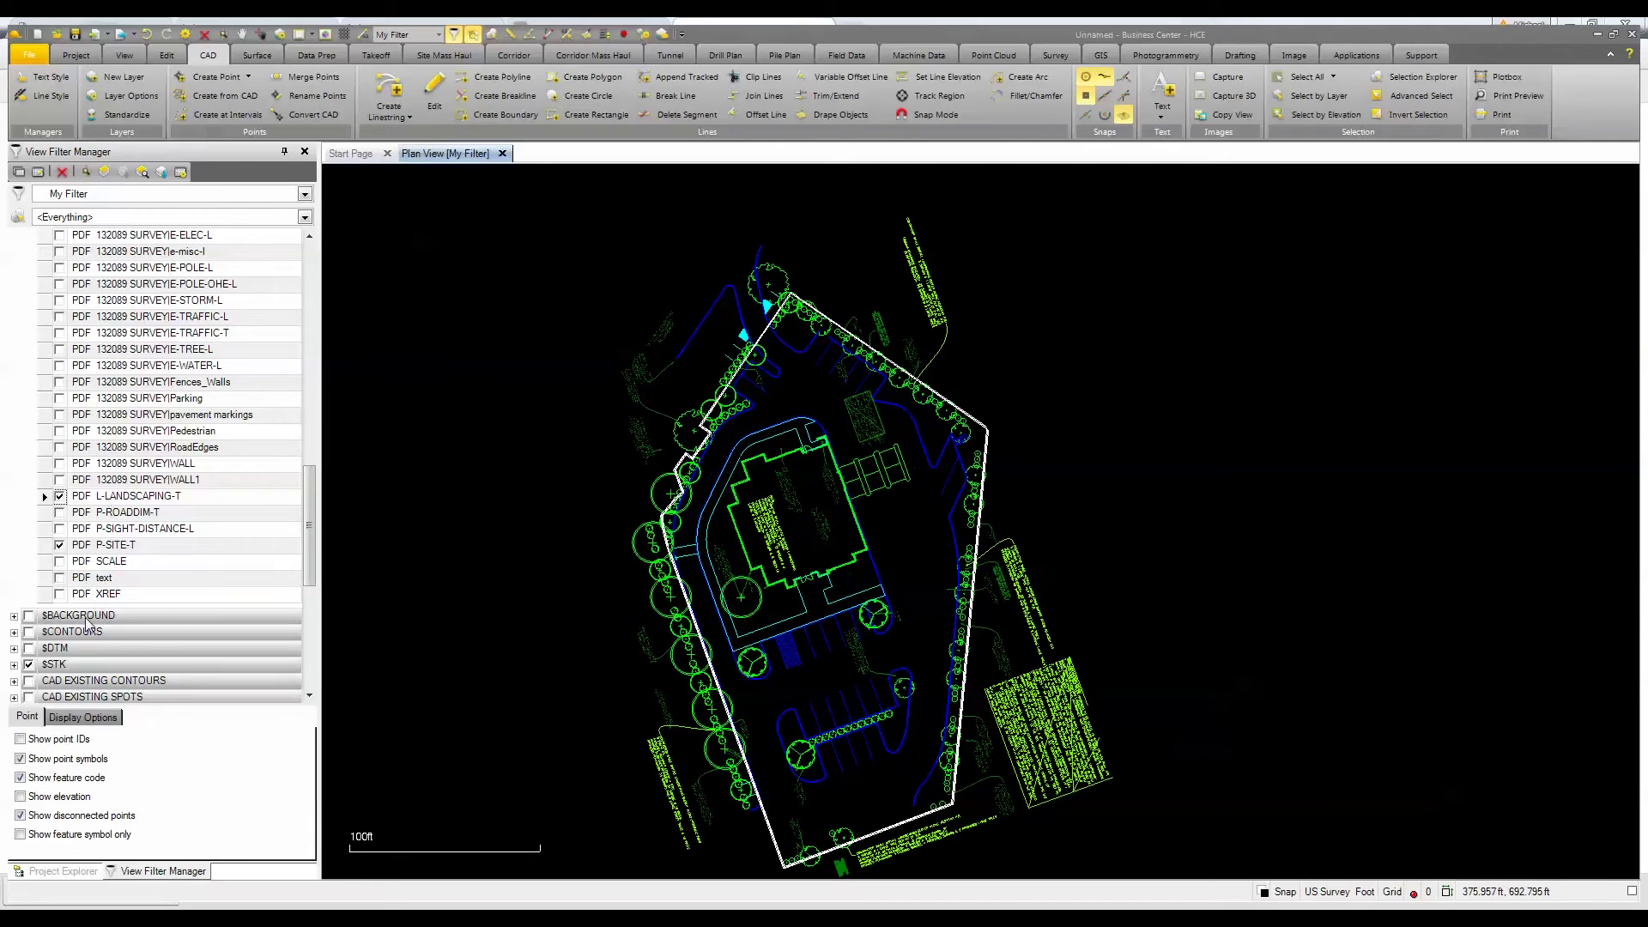
Show the #POINTS - PDF layer in the plan view.
drag(307, 522, 297, 633)
click(59, 620)
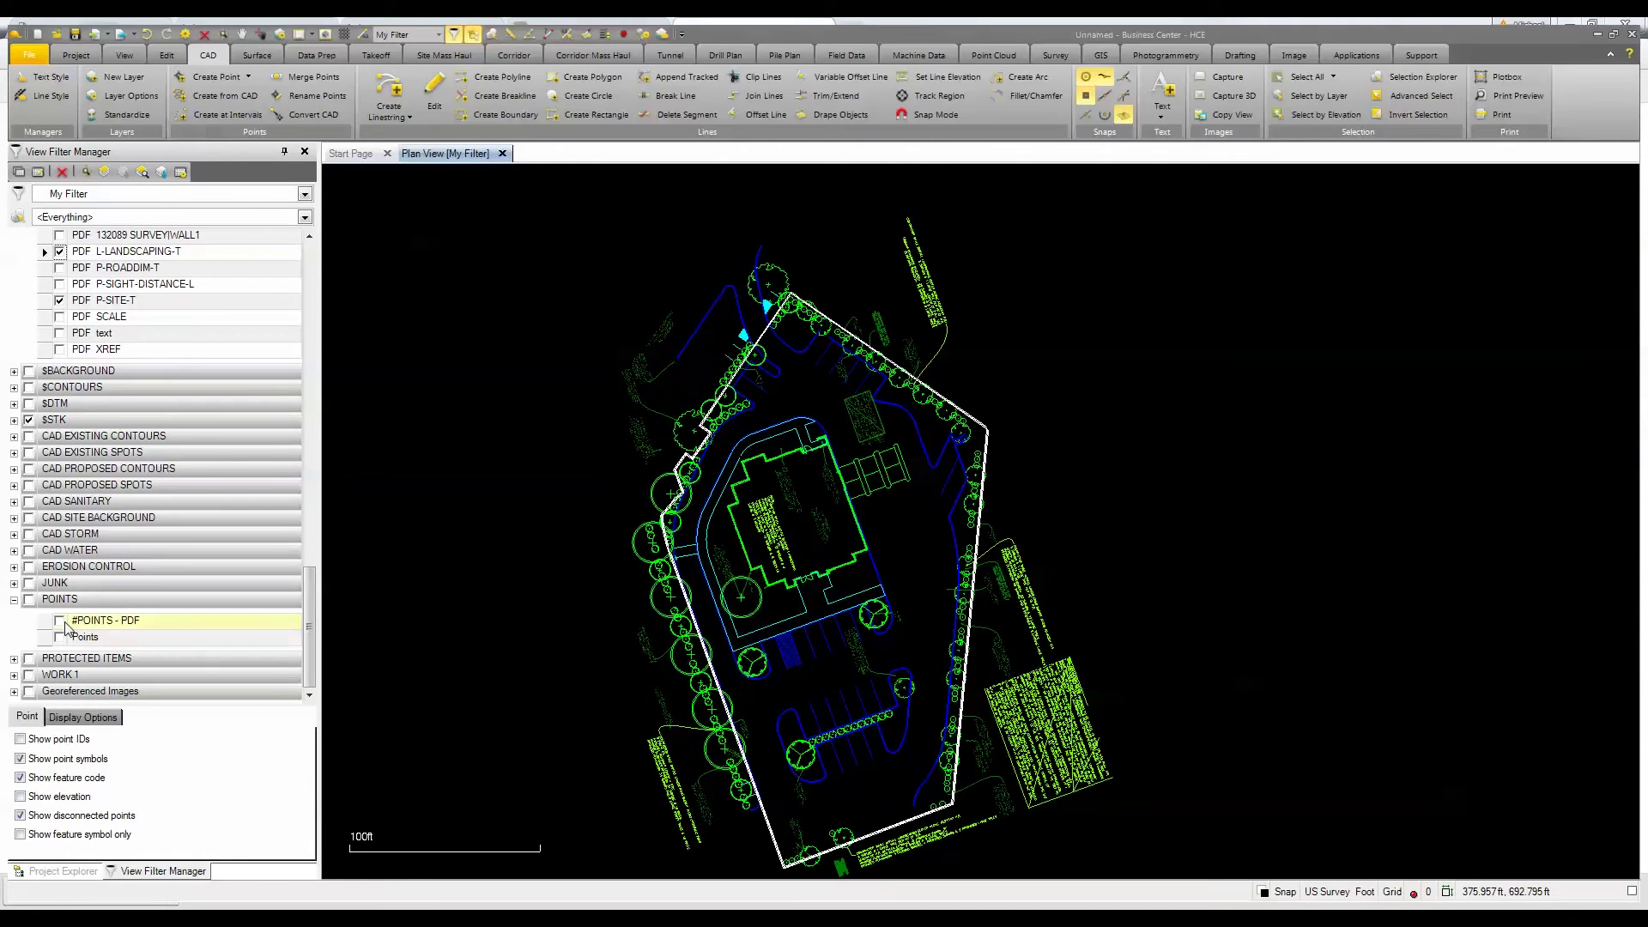
scroll(564, 618, down, 1)
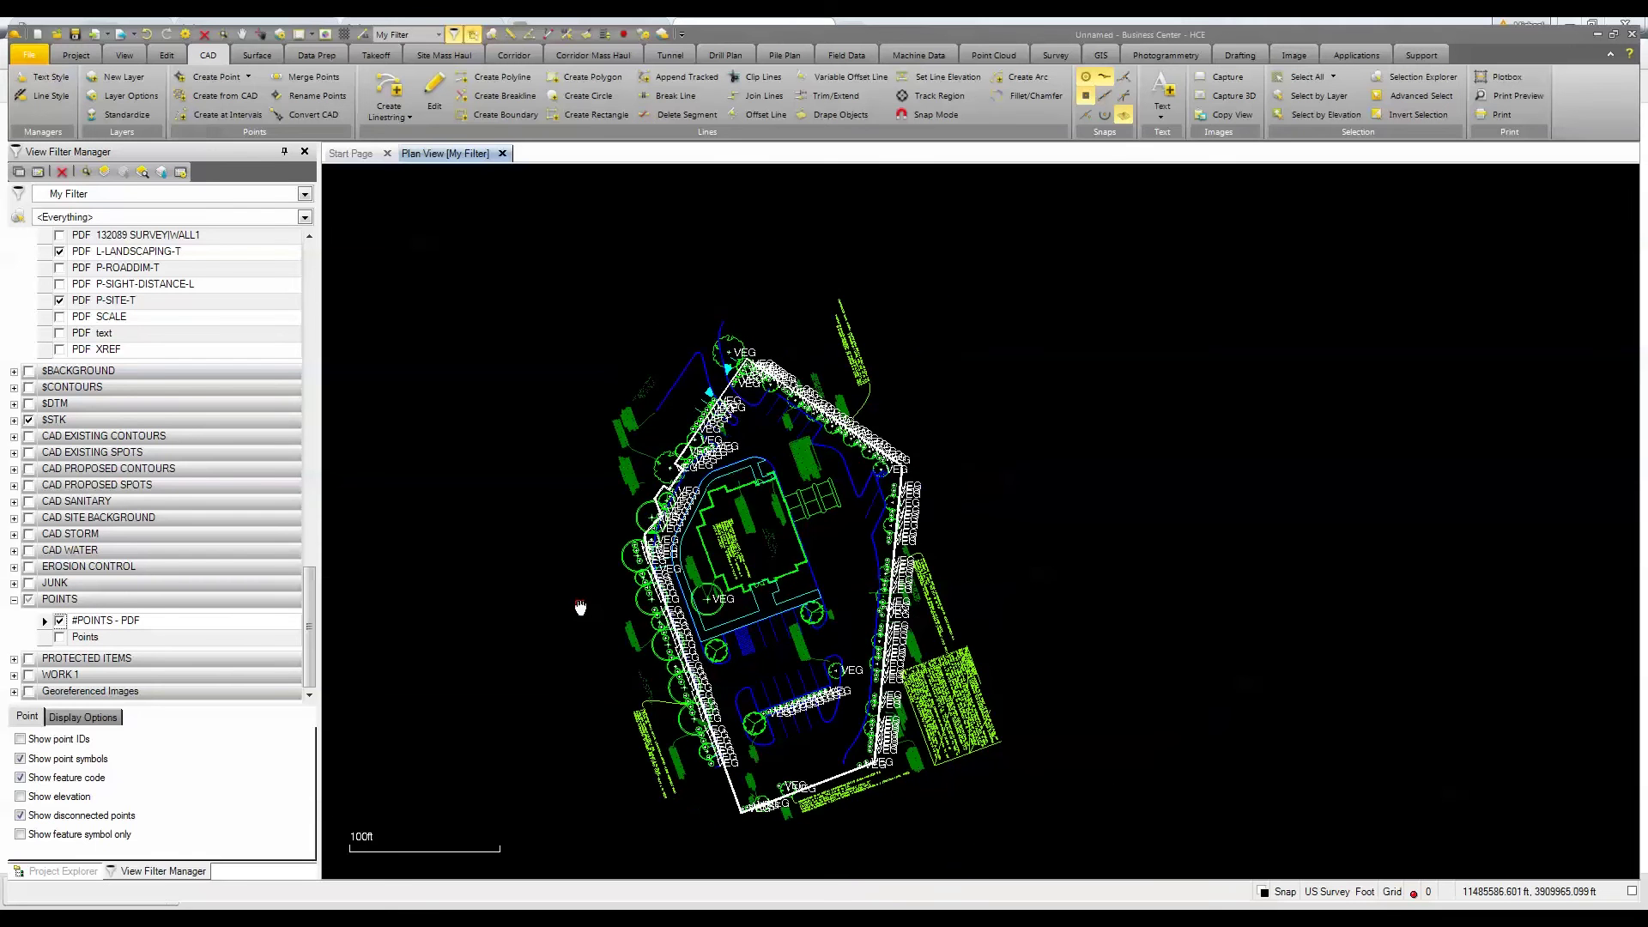
middle_drag(578, 600, 644, 544)
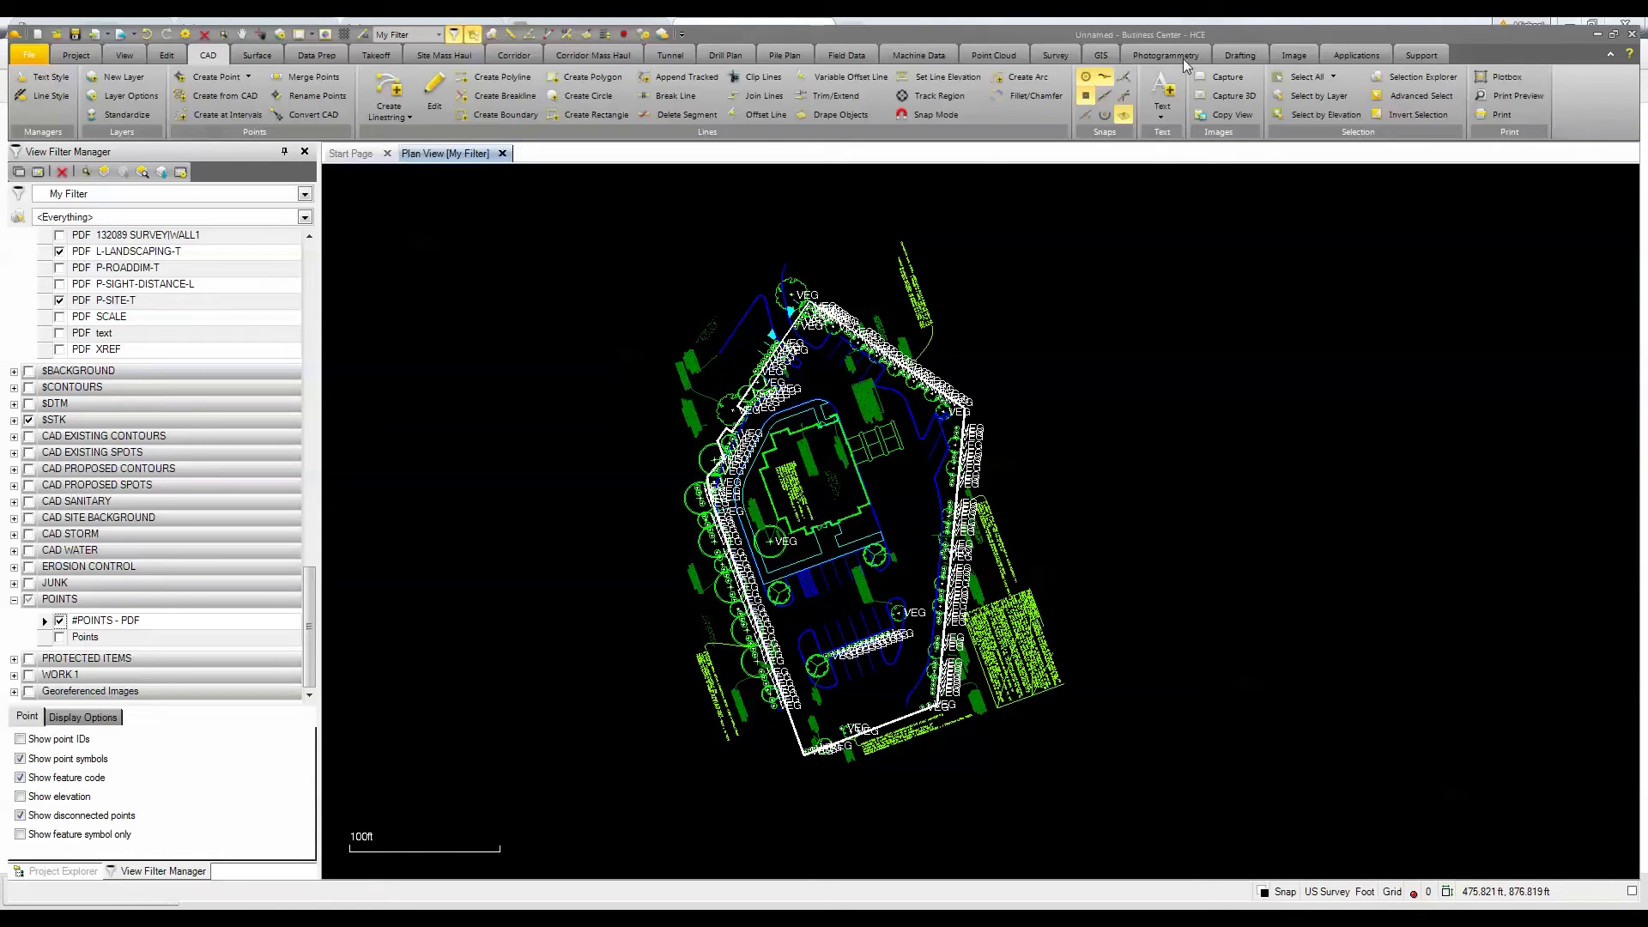
Create a new job site named Bank-Landscape and assign it to the SCS900-123456 site controller.
click(844, 53)
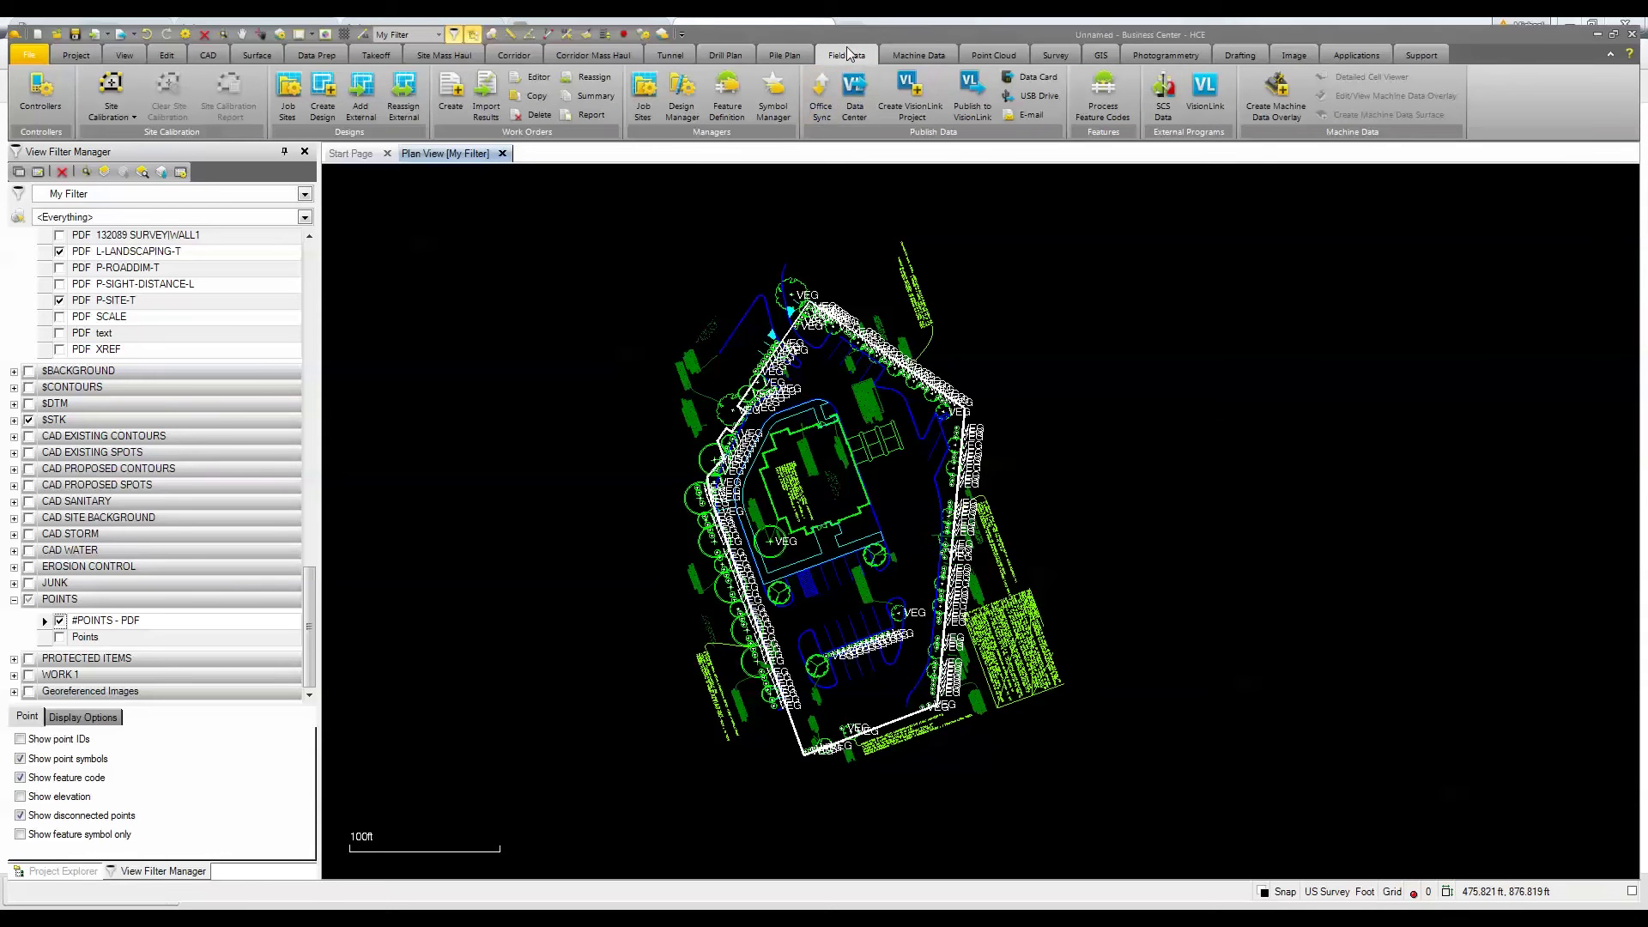
click(278, 89)
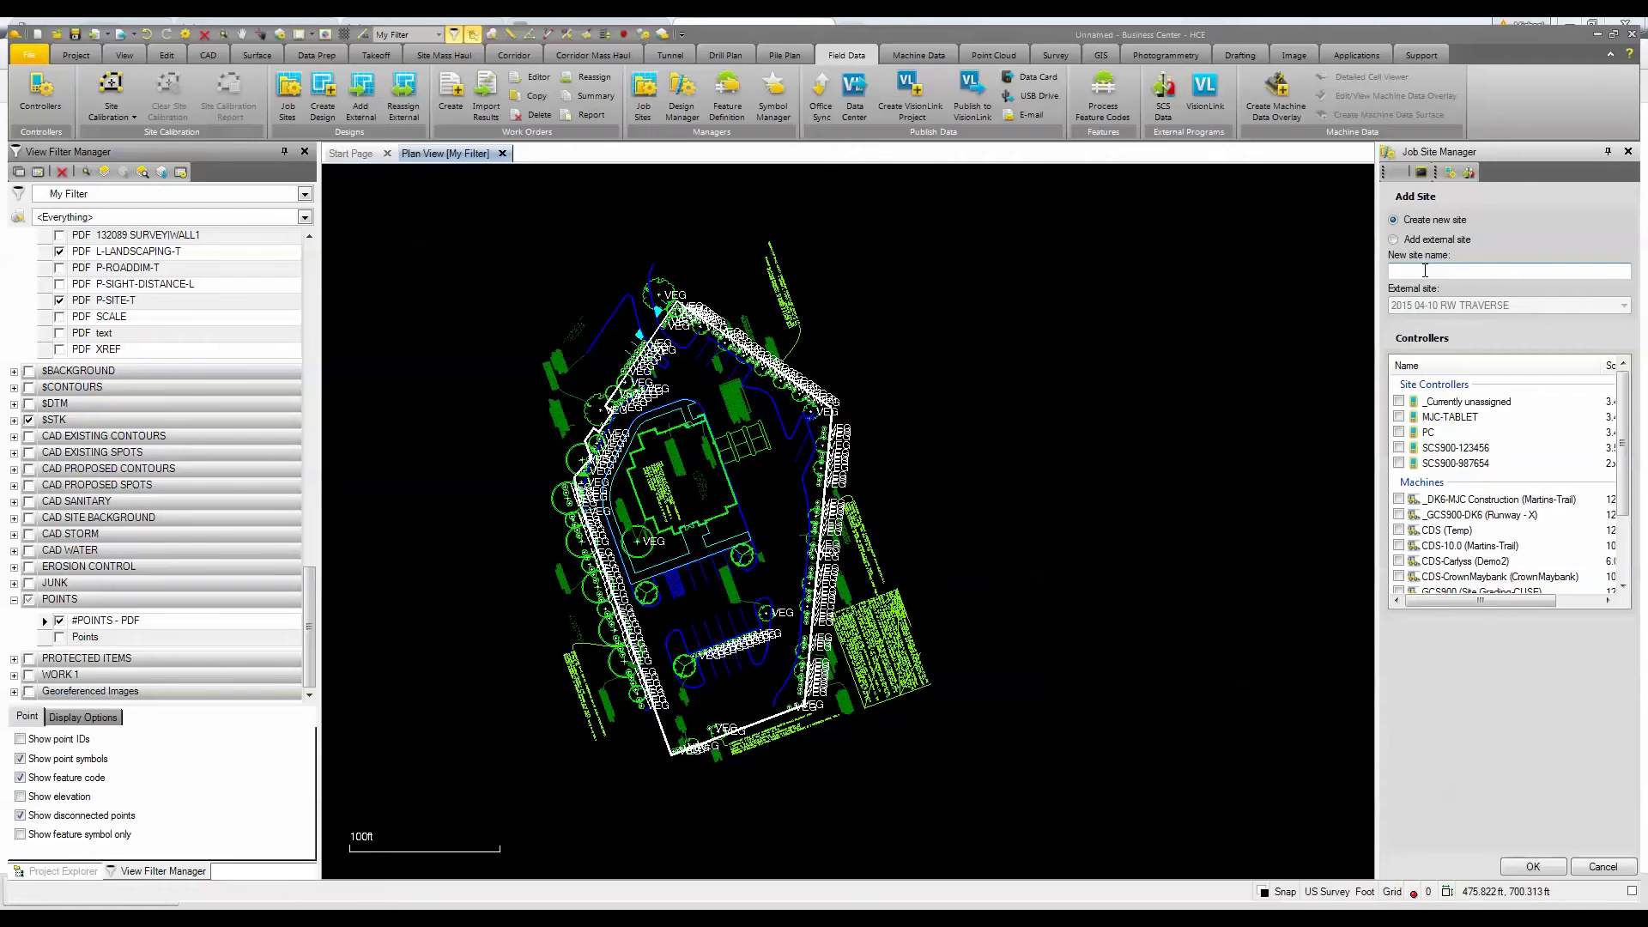
click(1425, 270)
text(Bank-Landscape)
click(1400, 448)
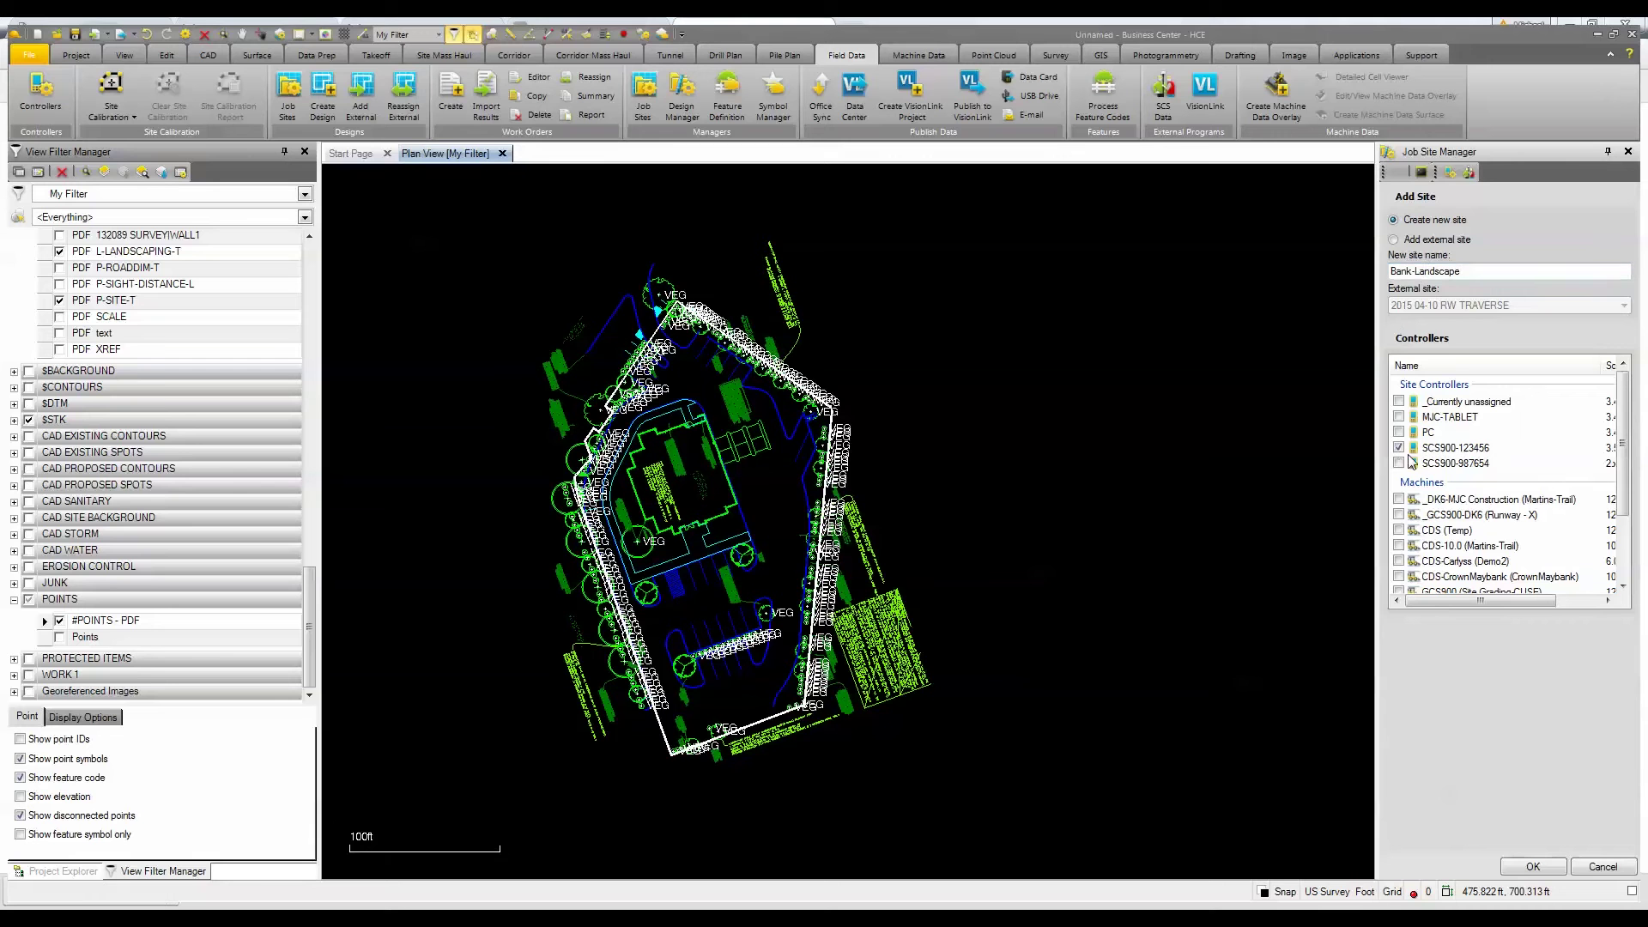
click(1532, 868)
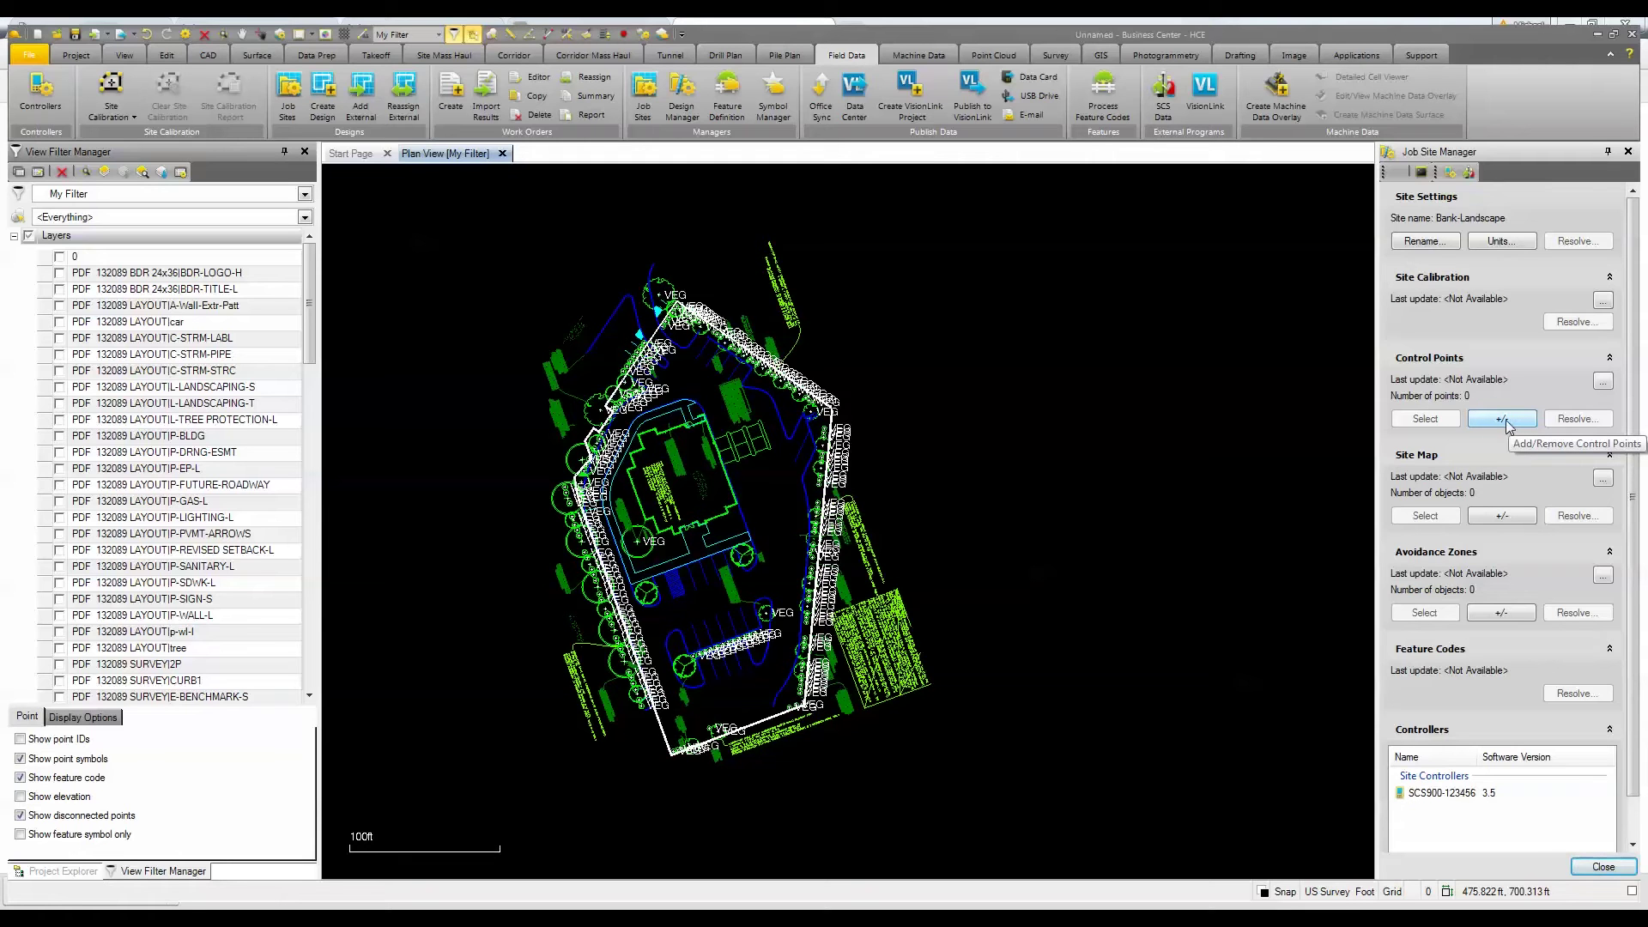
Add all linework on the $STK-BOUNDARY layer to the Bank-Landscape site map and close the Job Site Manager.
click(1502, 516)
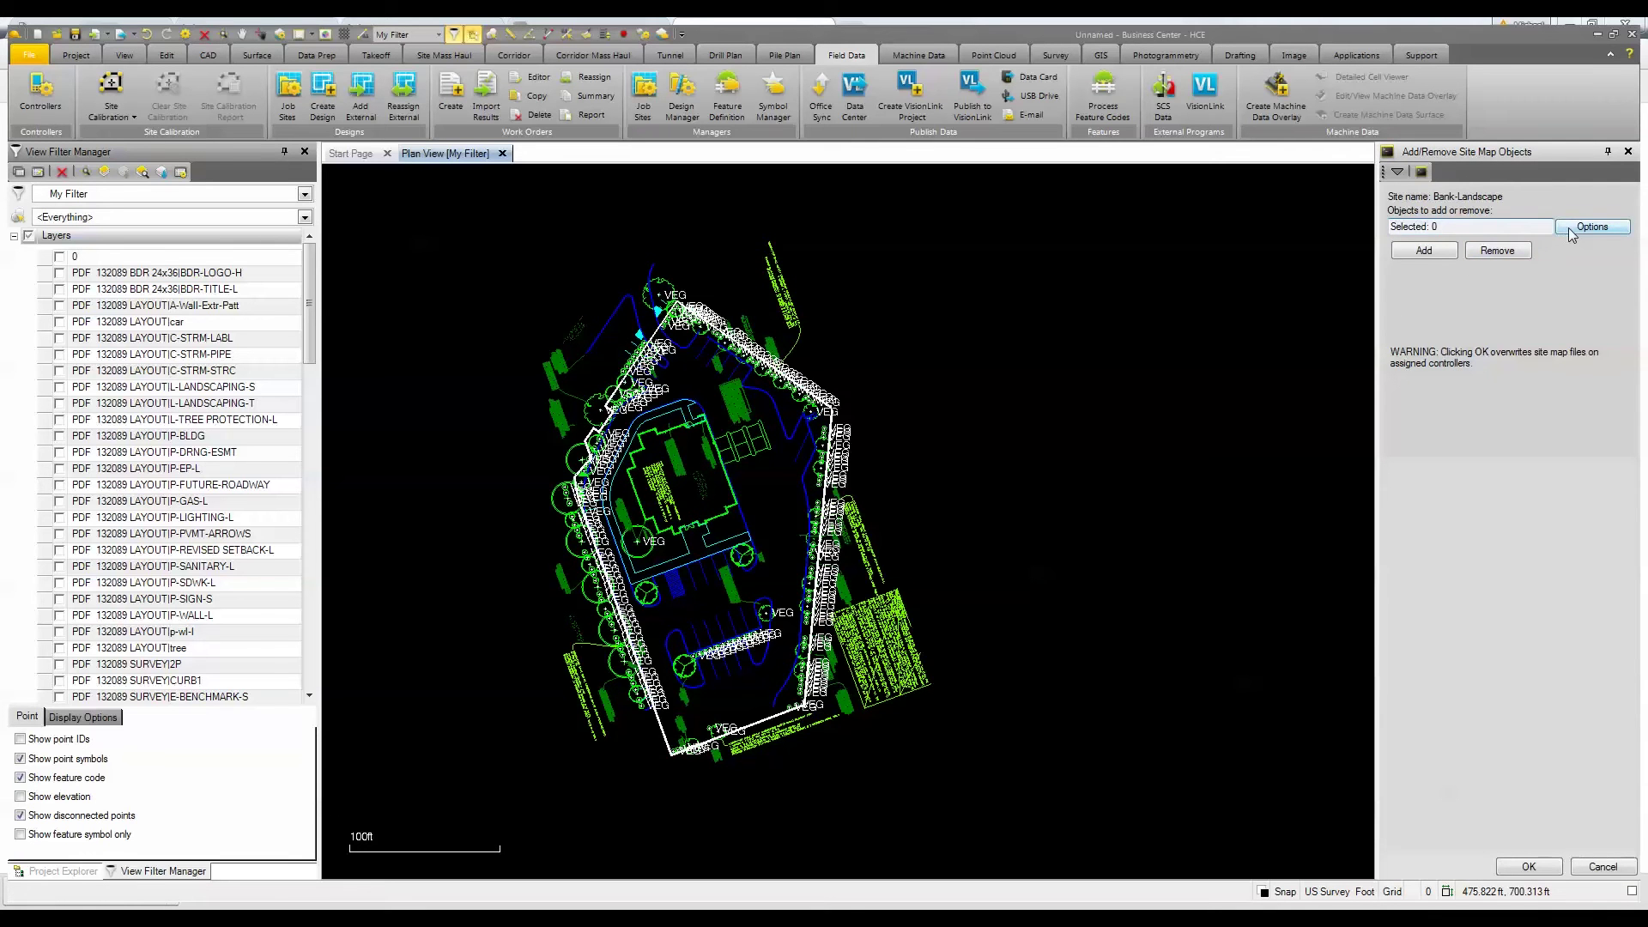
click(1572, 235)
click(1537, 315)
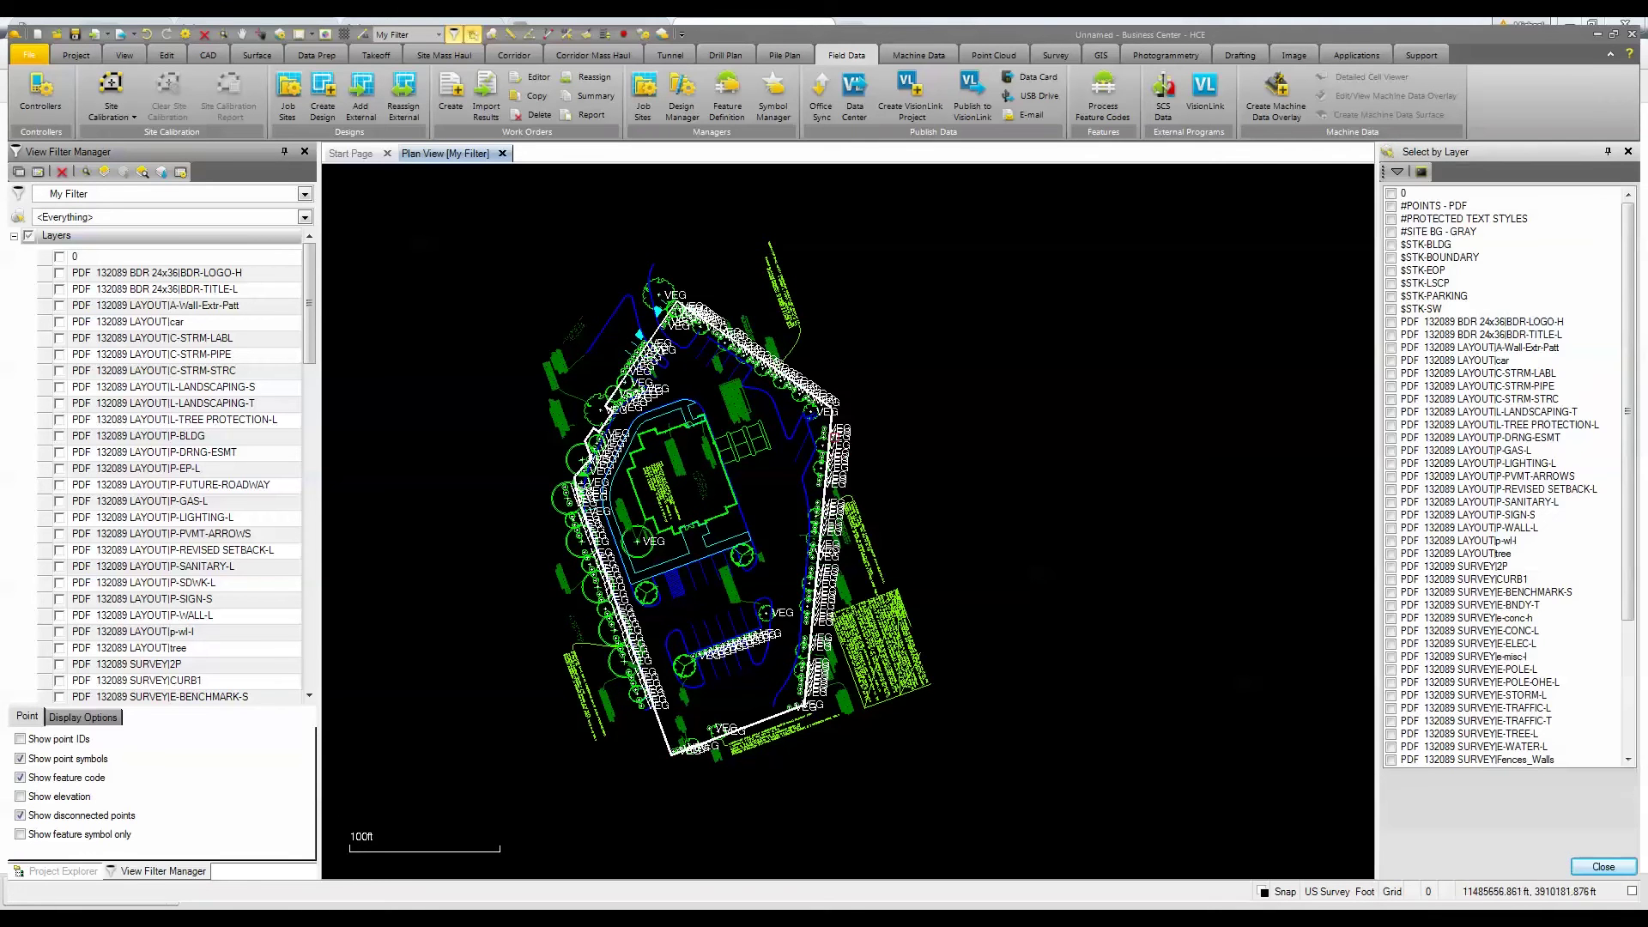
scroll(858, 397, up, 5)
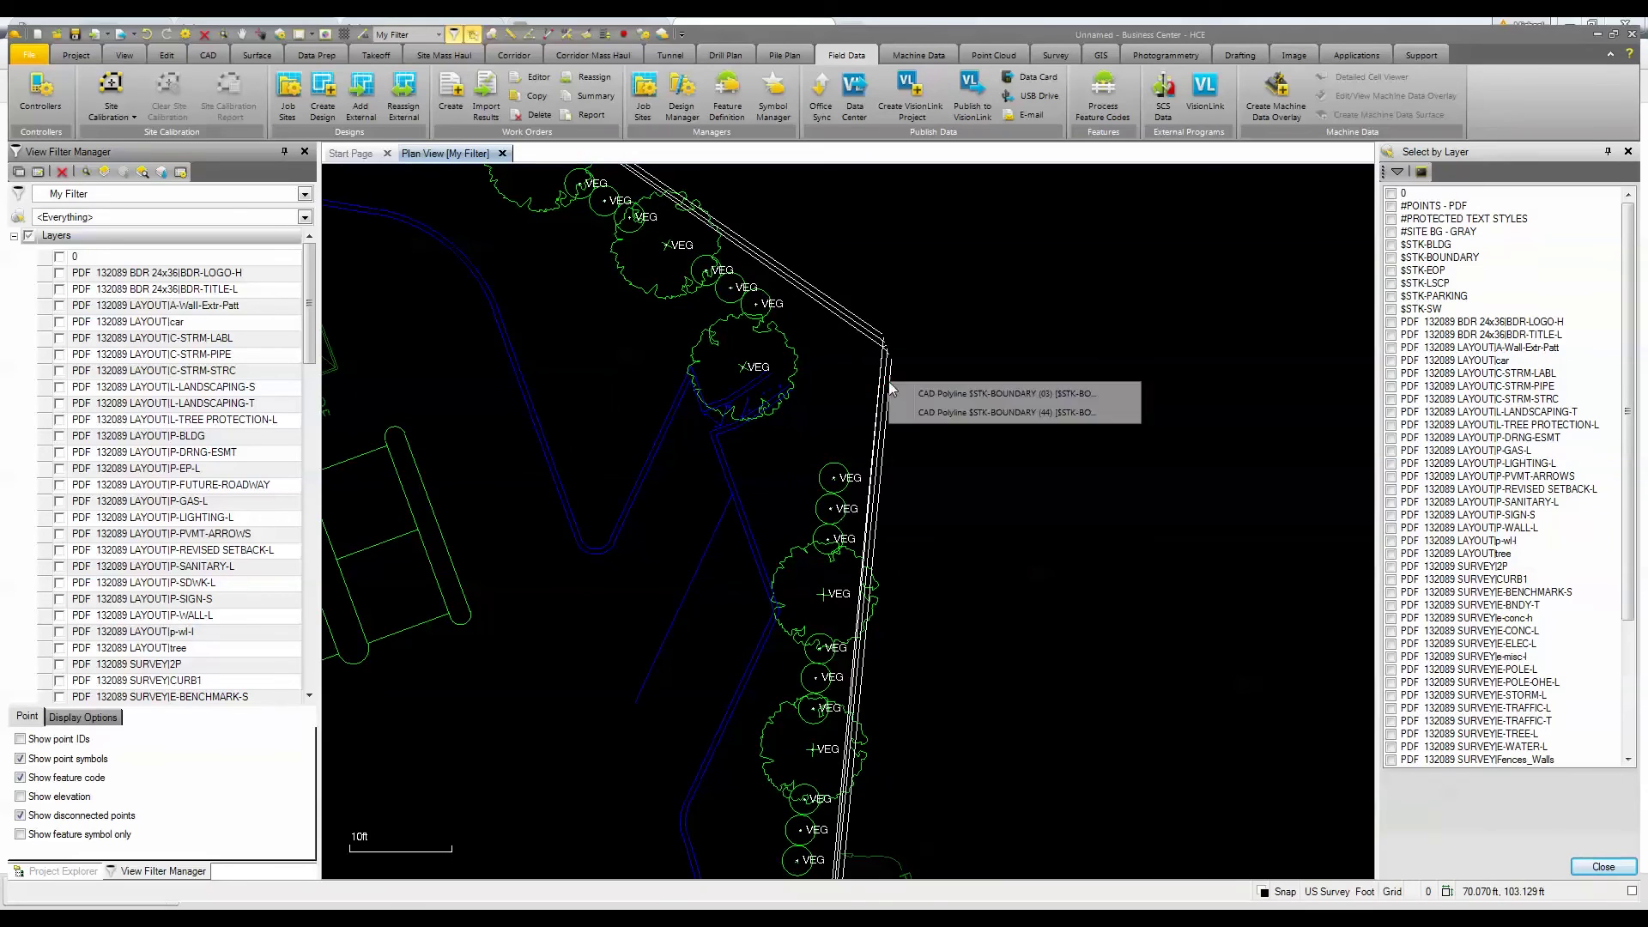
click(889, 387)
scroll(944, 399, down, 1)
scroll(945, 410, down, 5)
scroll(678, 474, up, 4)
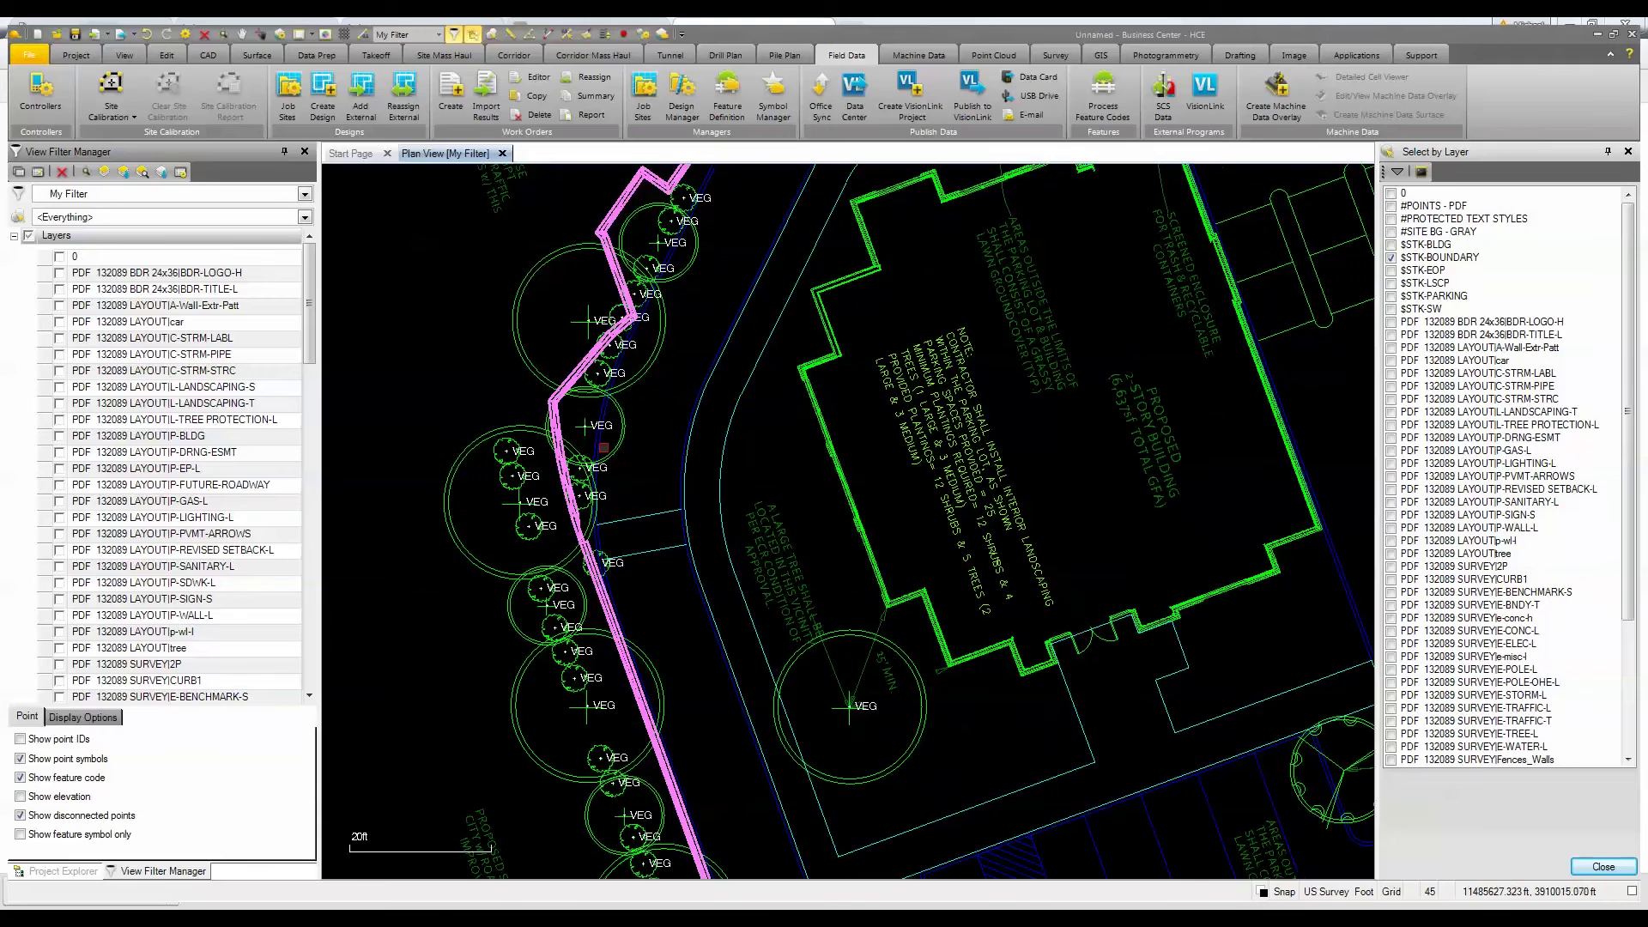
scroll(604, 447, down, 5)
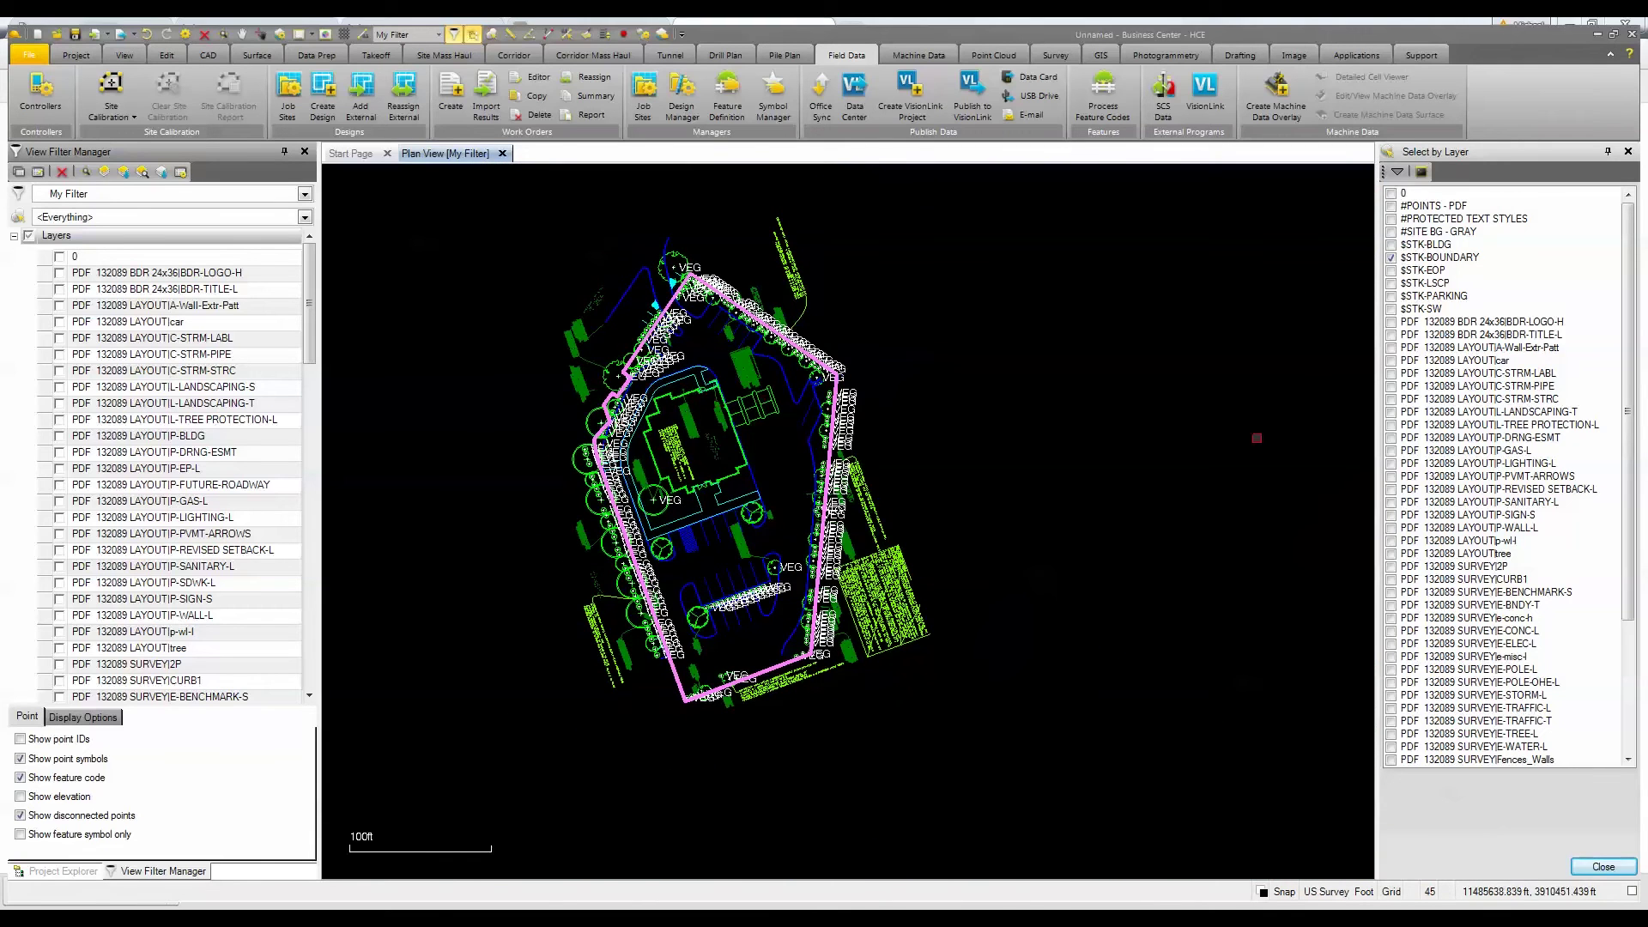
click(1603, 867)
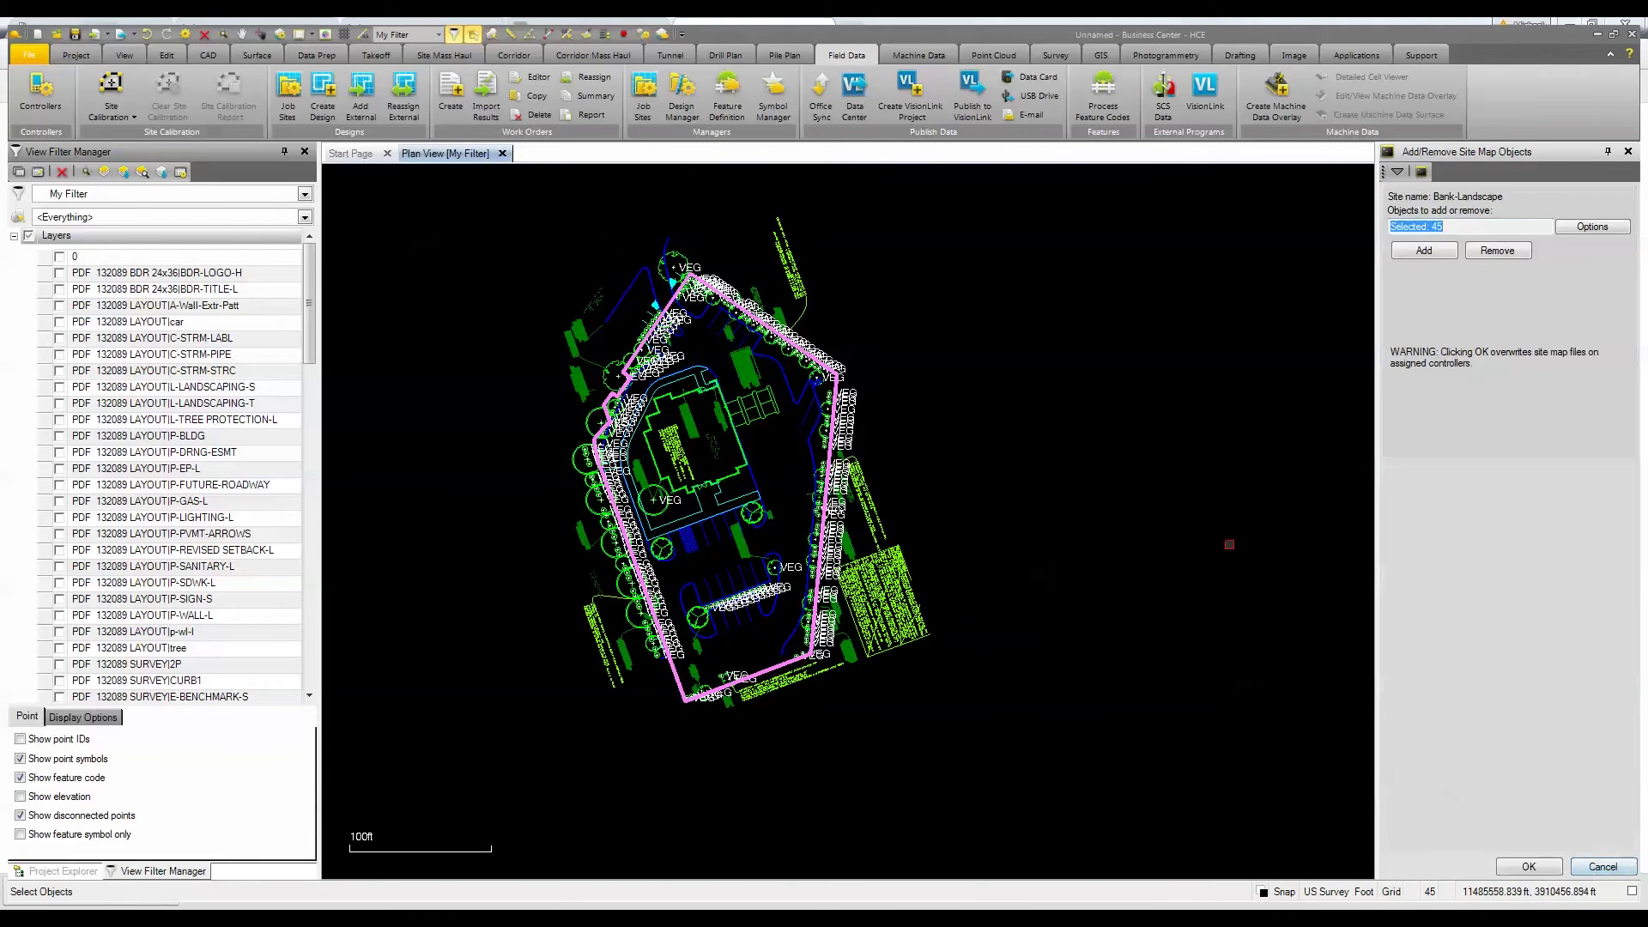
click(1429, 252)
click(1530, 867)
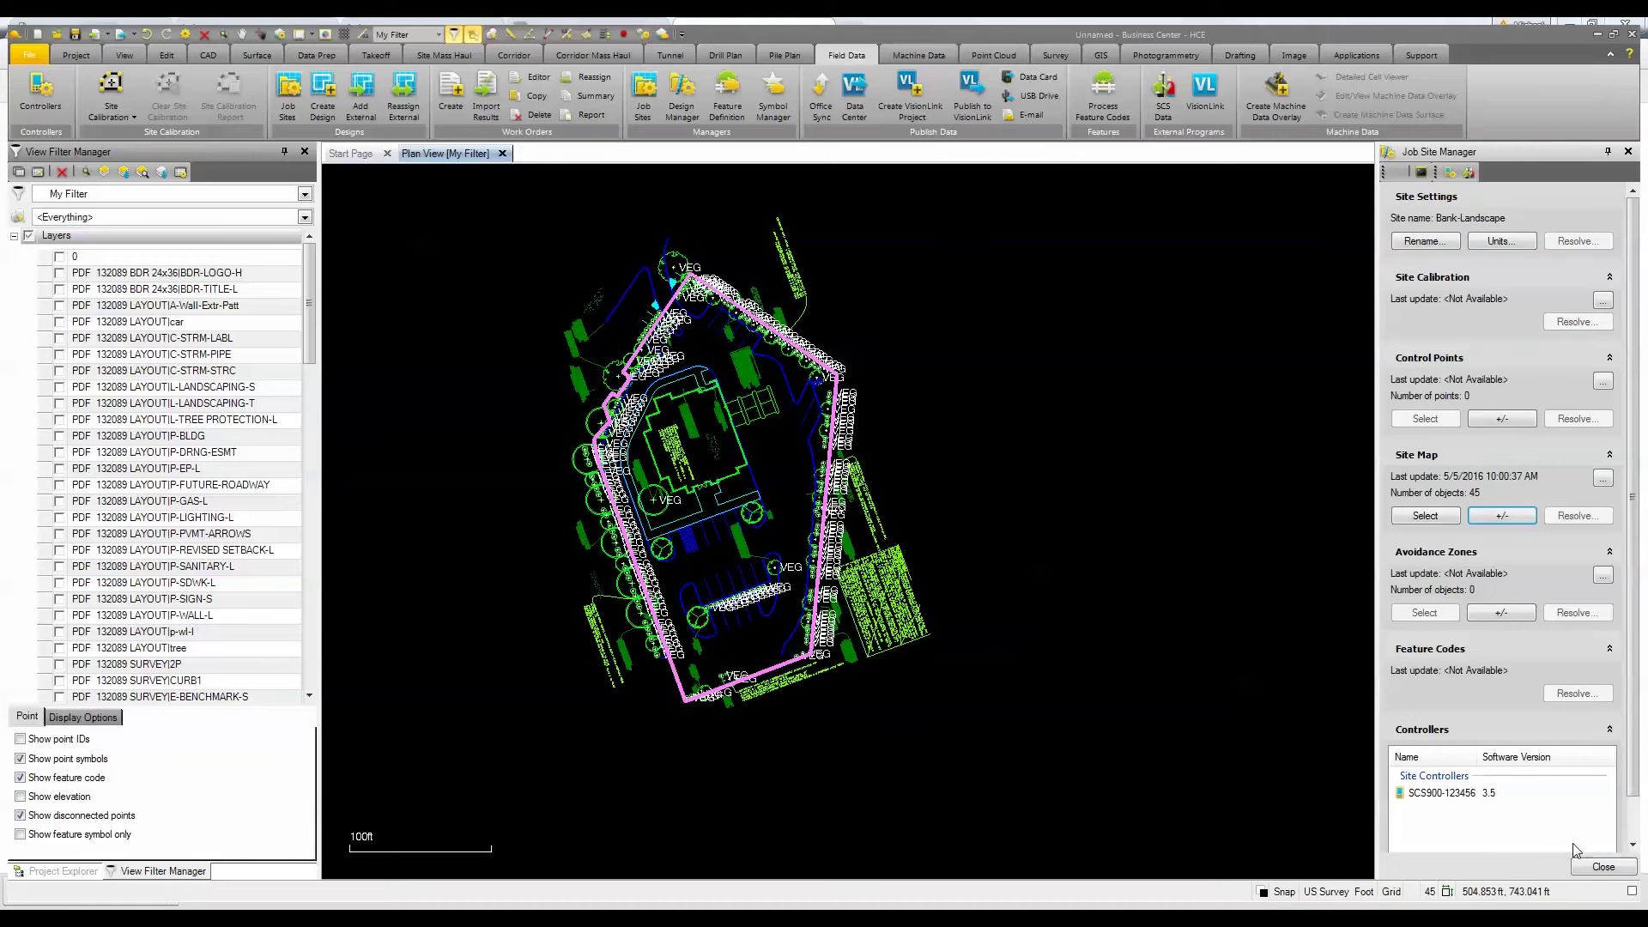
click(1602, 867)
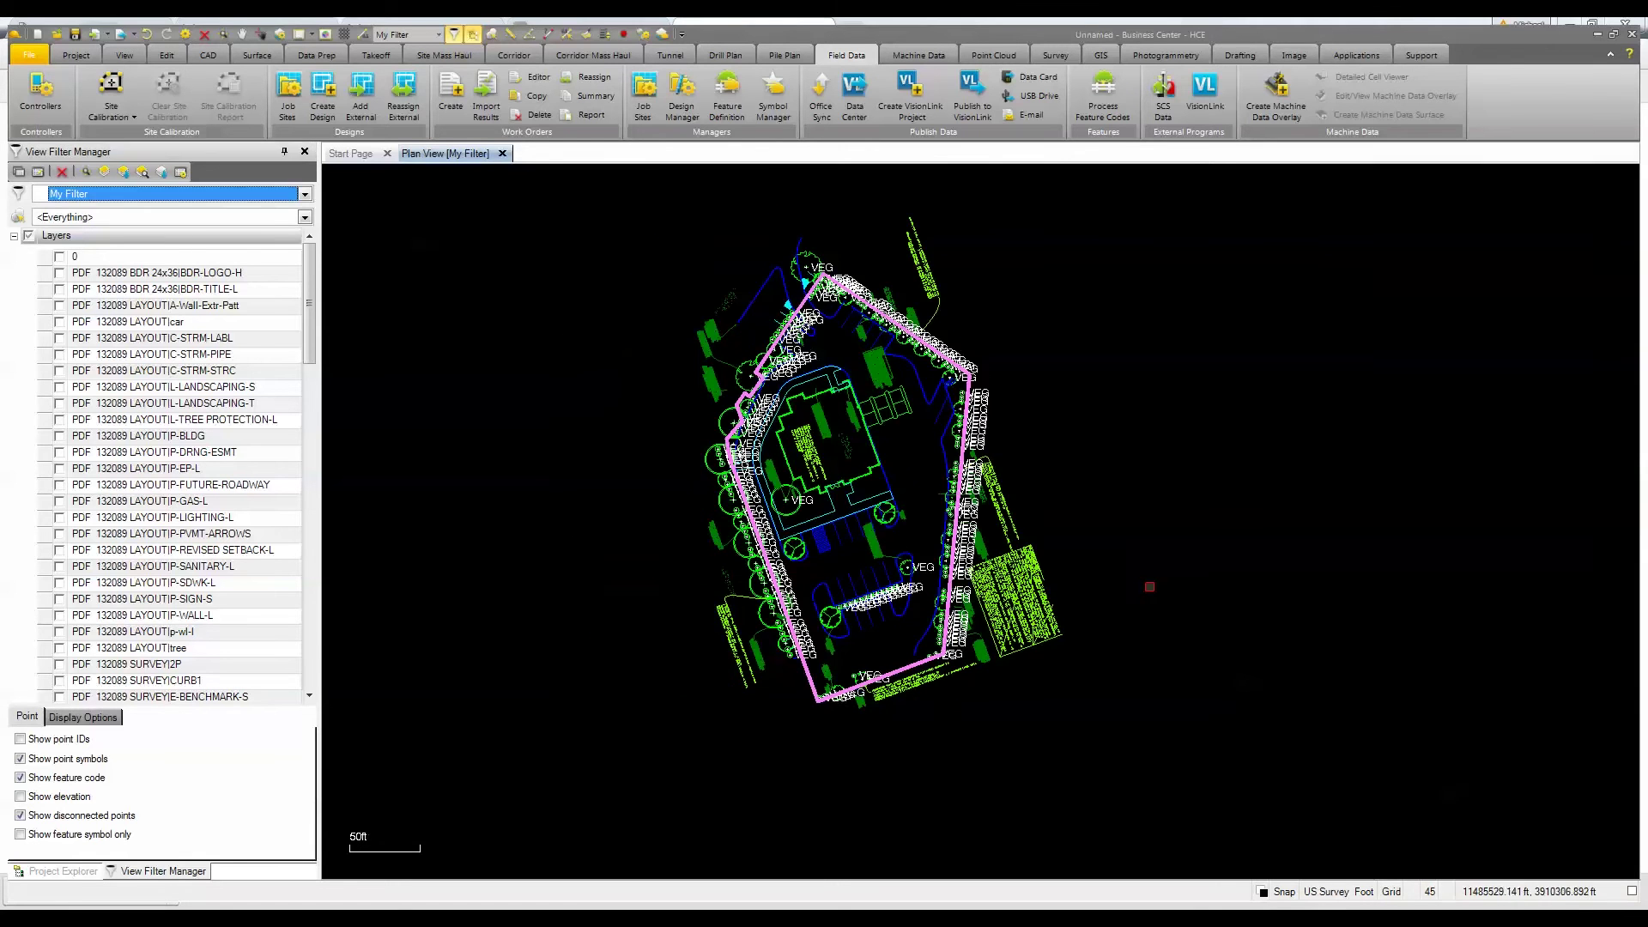
Create a job site design named Landscape Veg and assign it to the SCS900-123456 site controller.
click(323, 91)
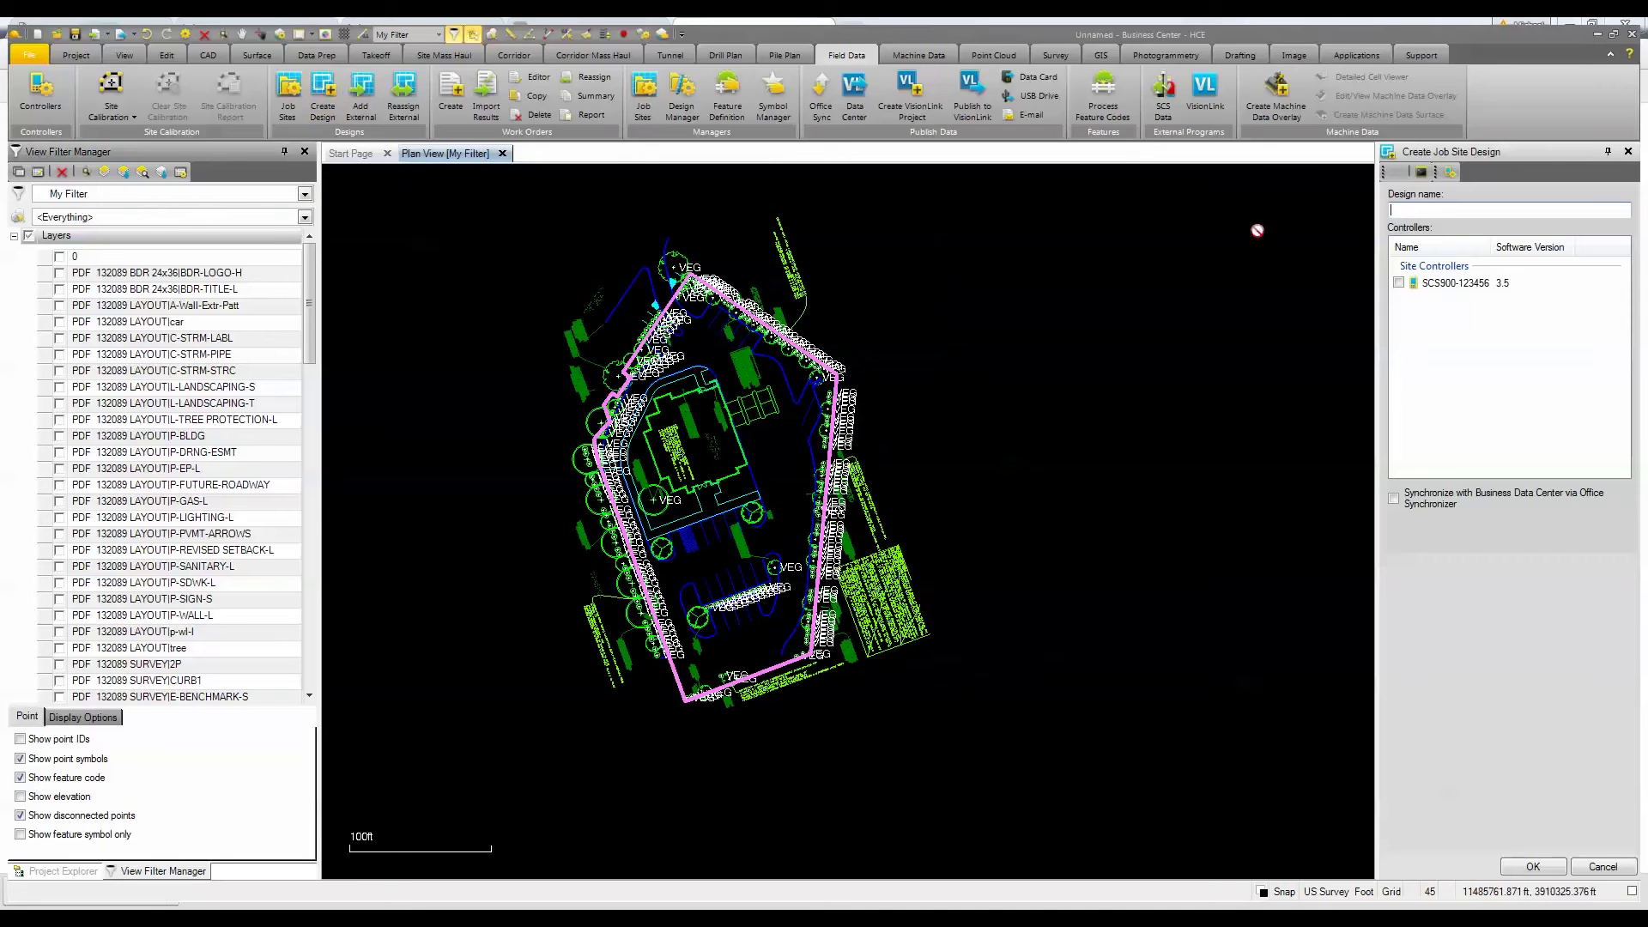
text(Landsc)
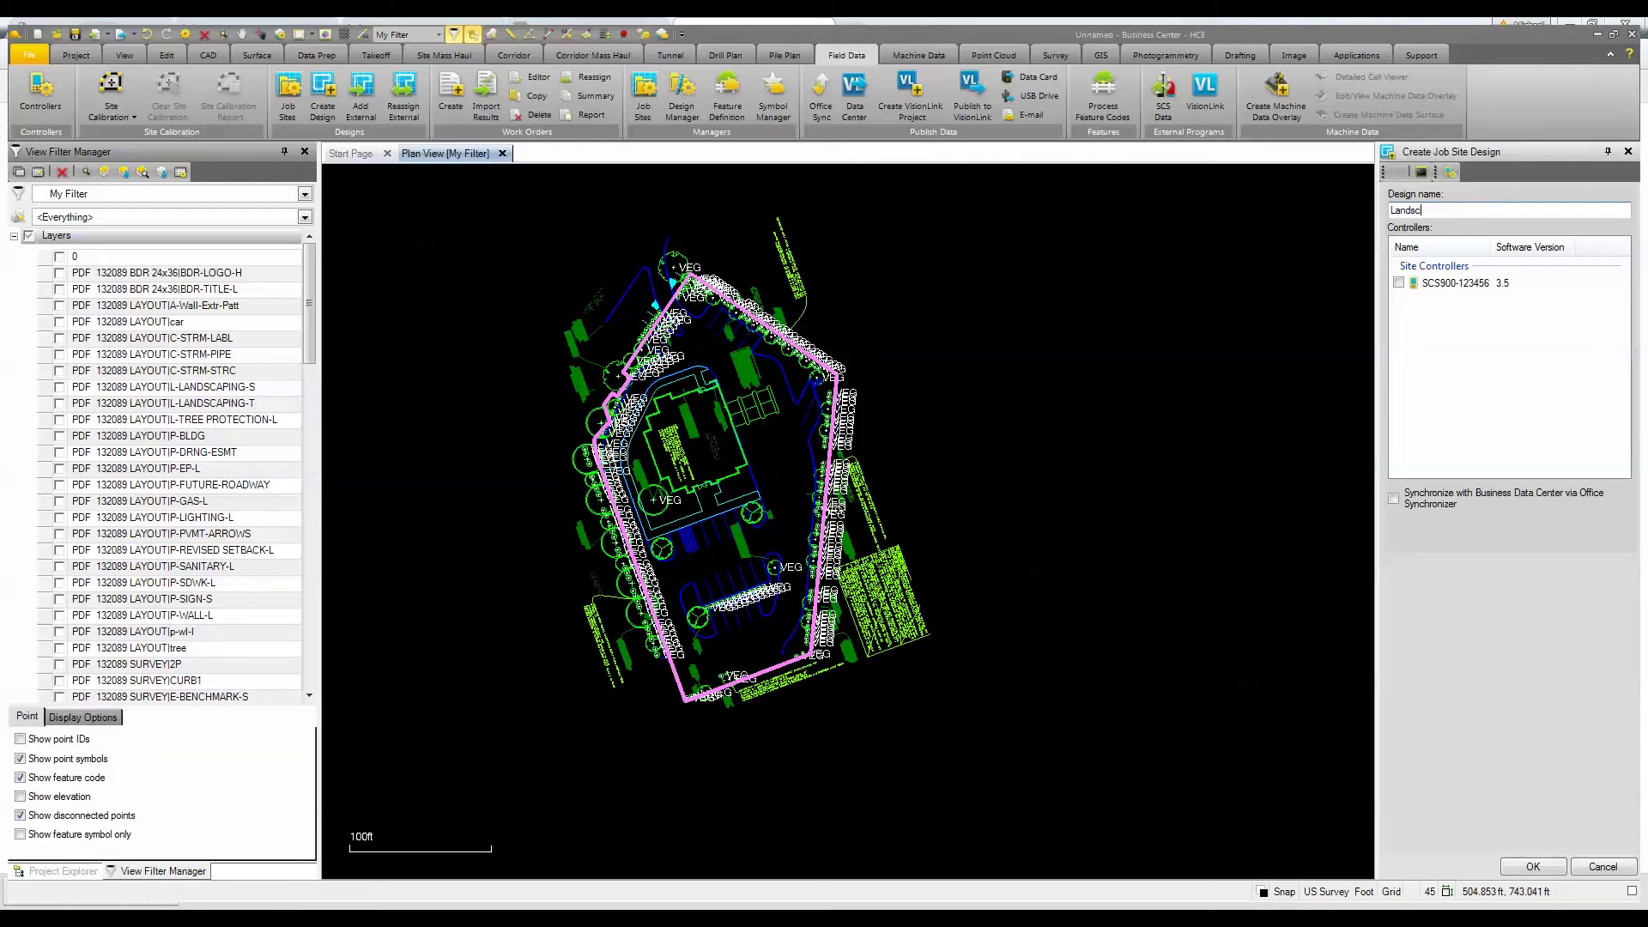
text(ape Veg)
click(1399, 282)
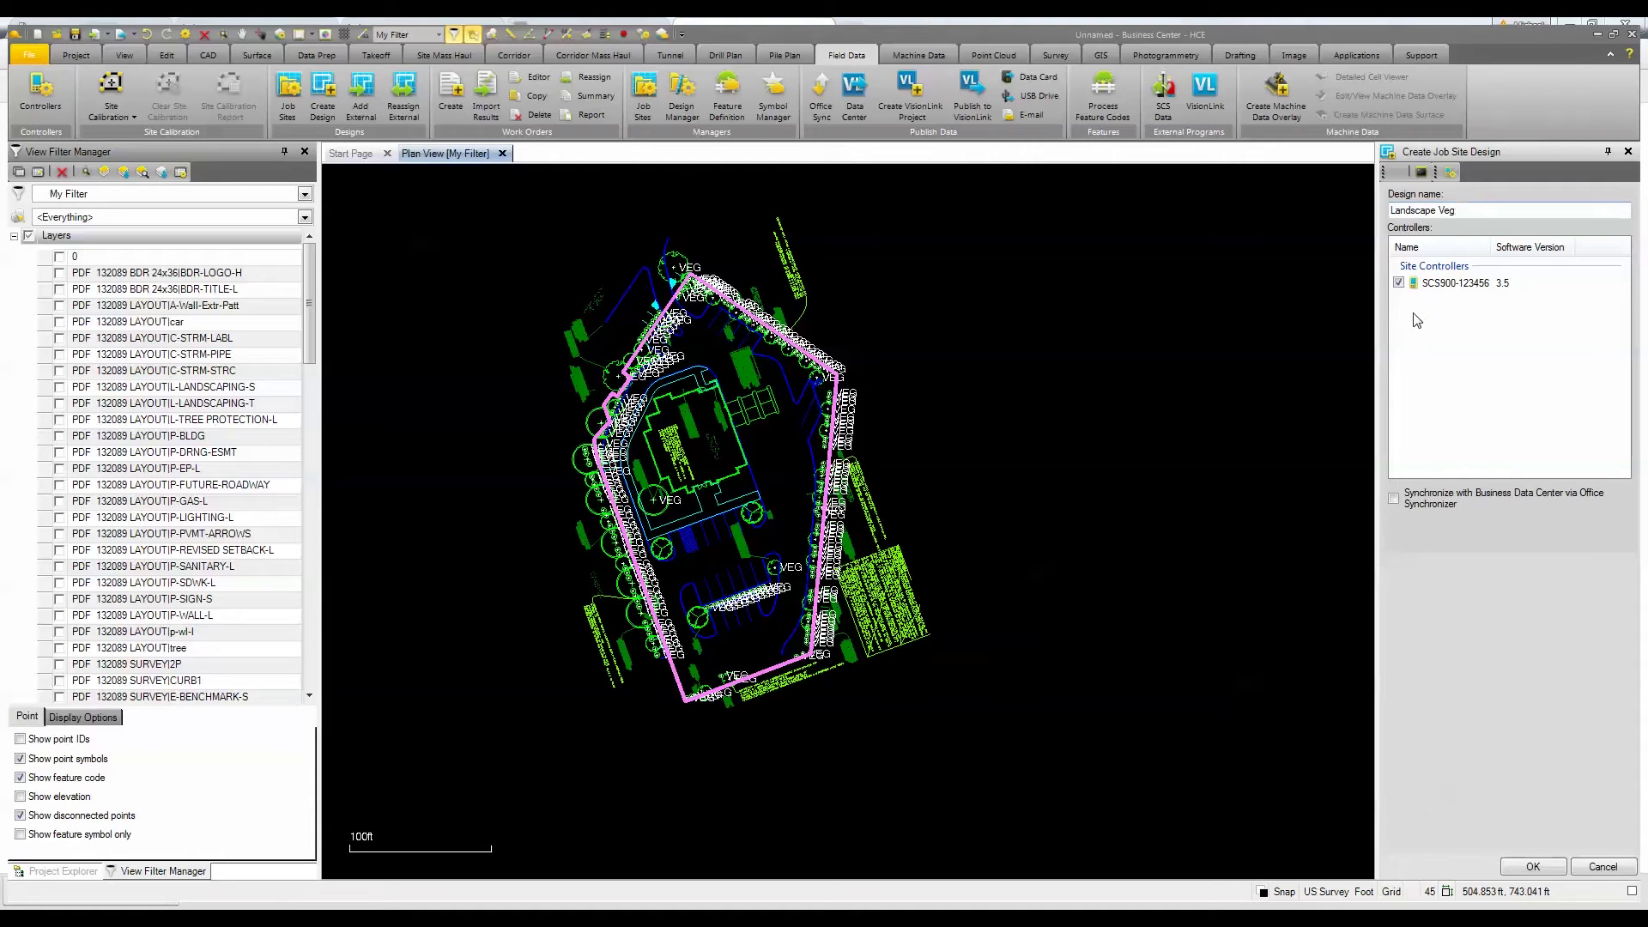
click(1533, 867)
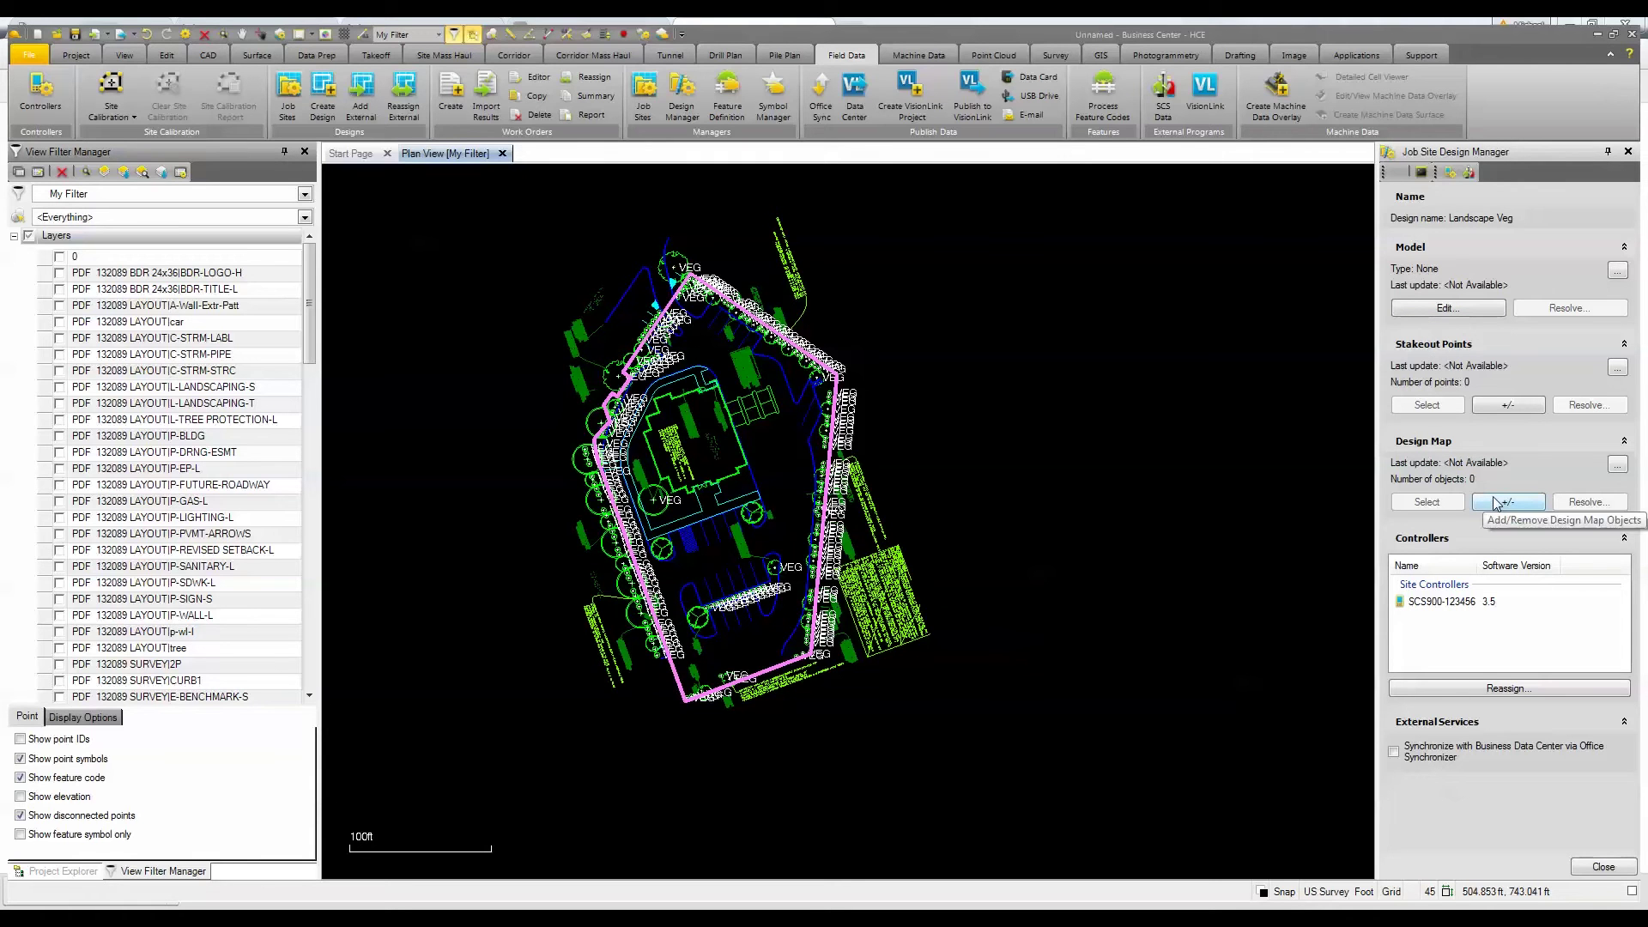
Add the points on the #POINTS - PDF layer to the Landscape Veg design as stakeout points.
click(1516, 407)
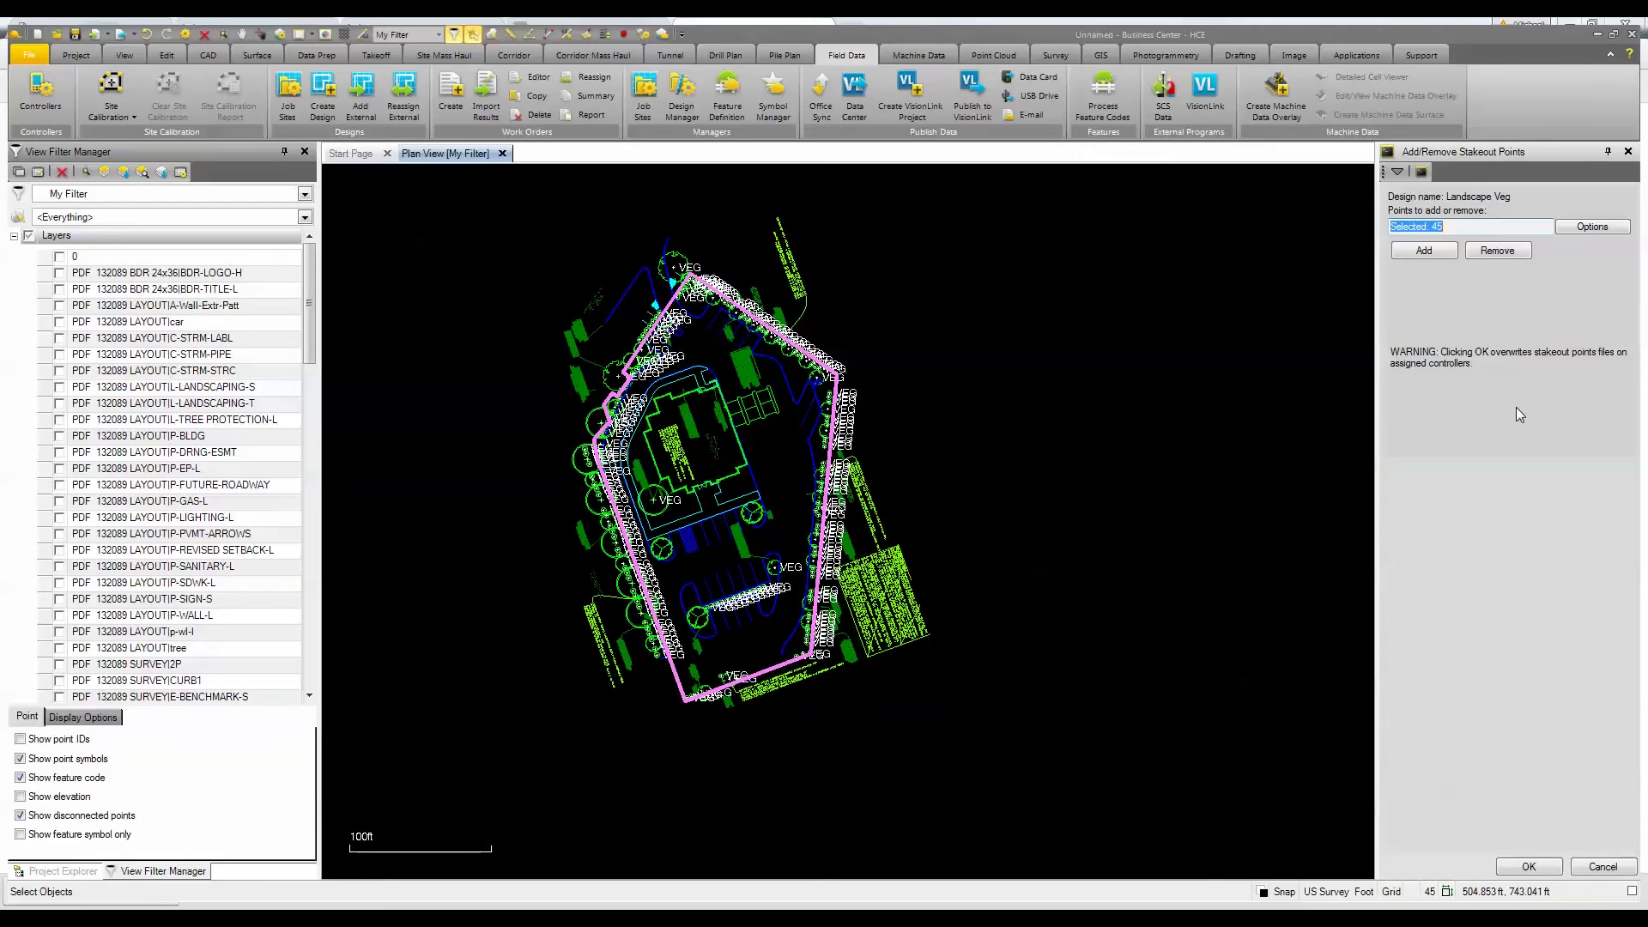
click(1584, 228)
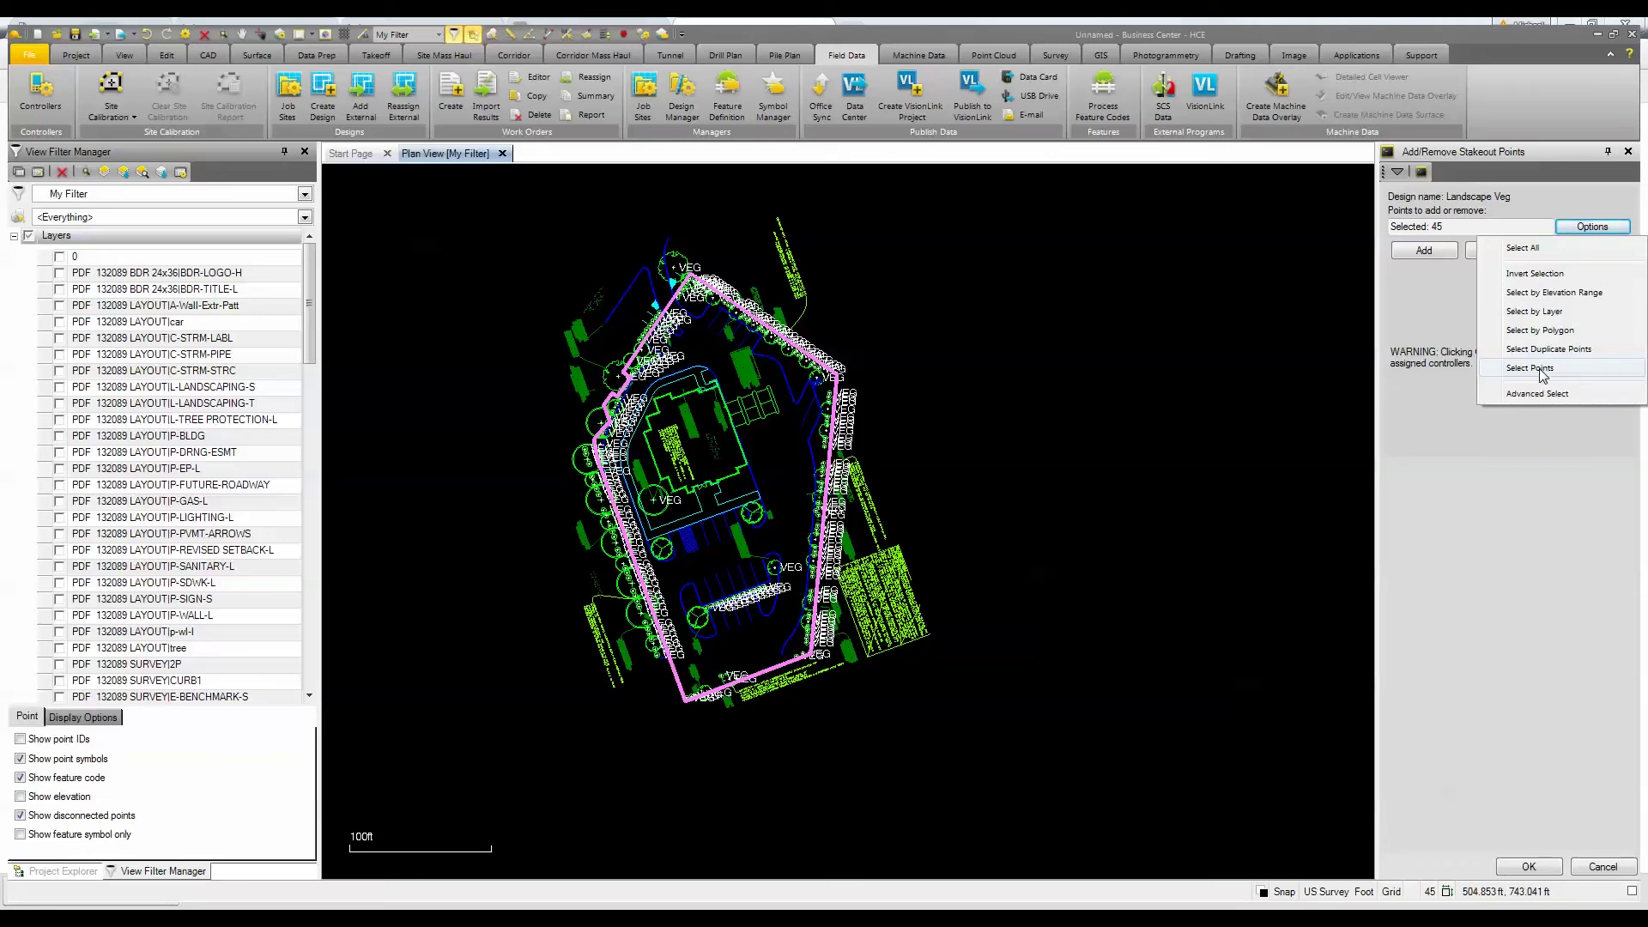
click(1534, 312)
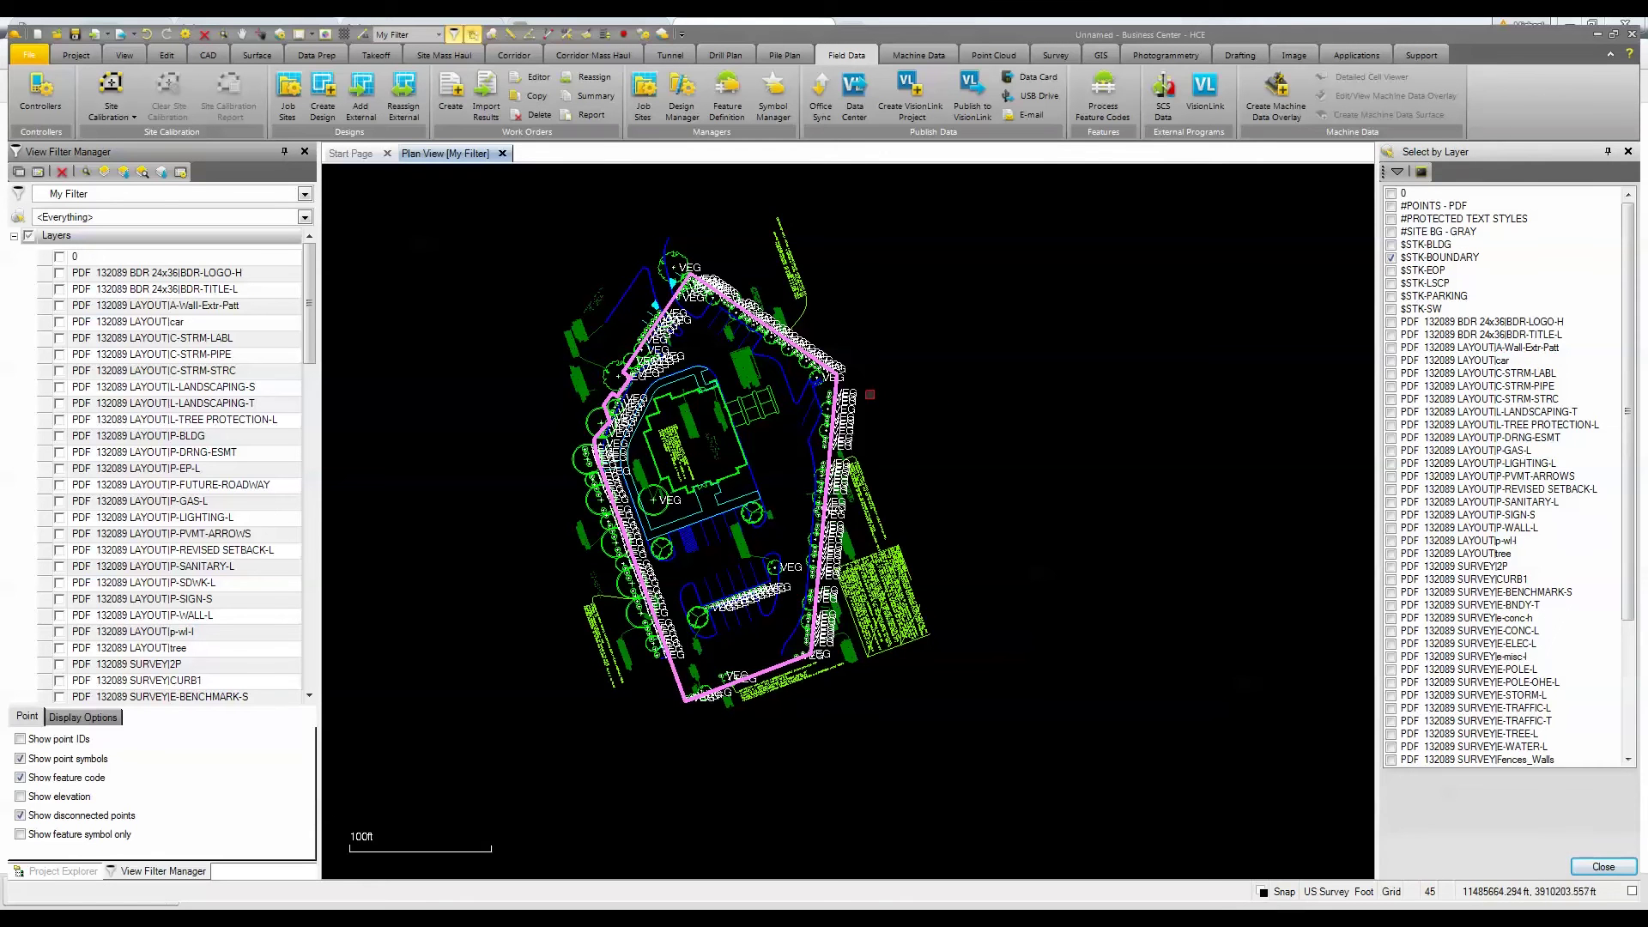
click(857, 391)
click(891, 408)
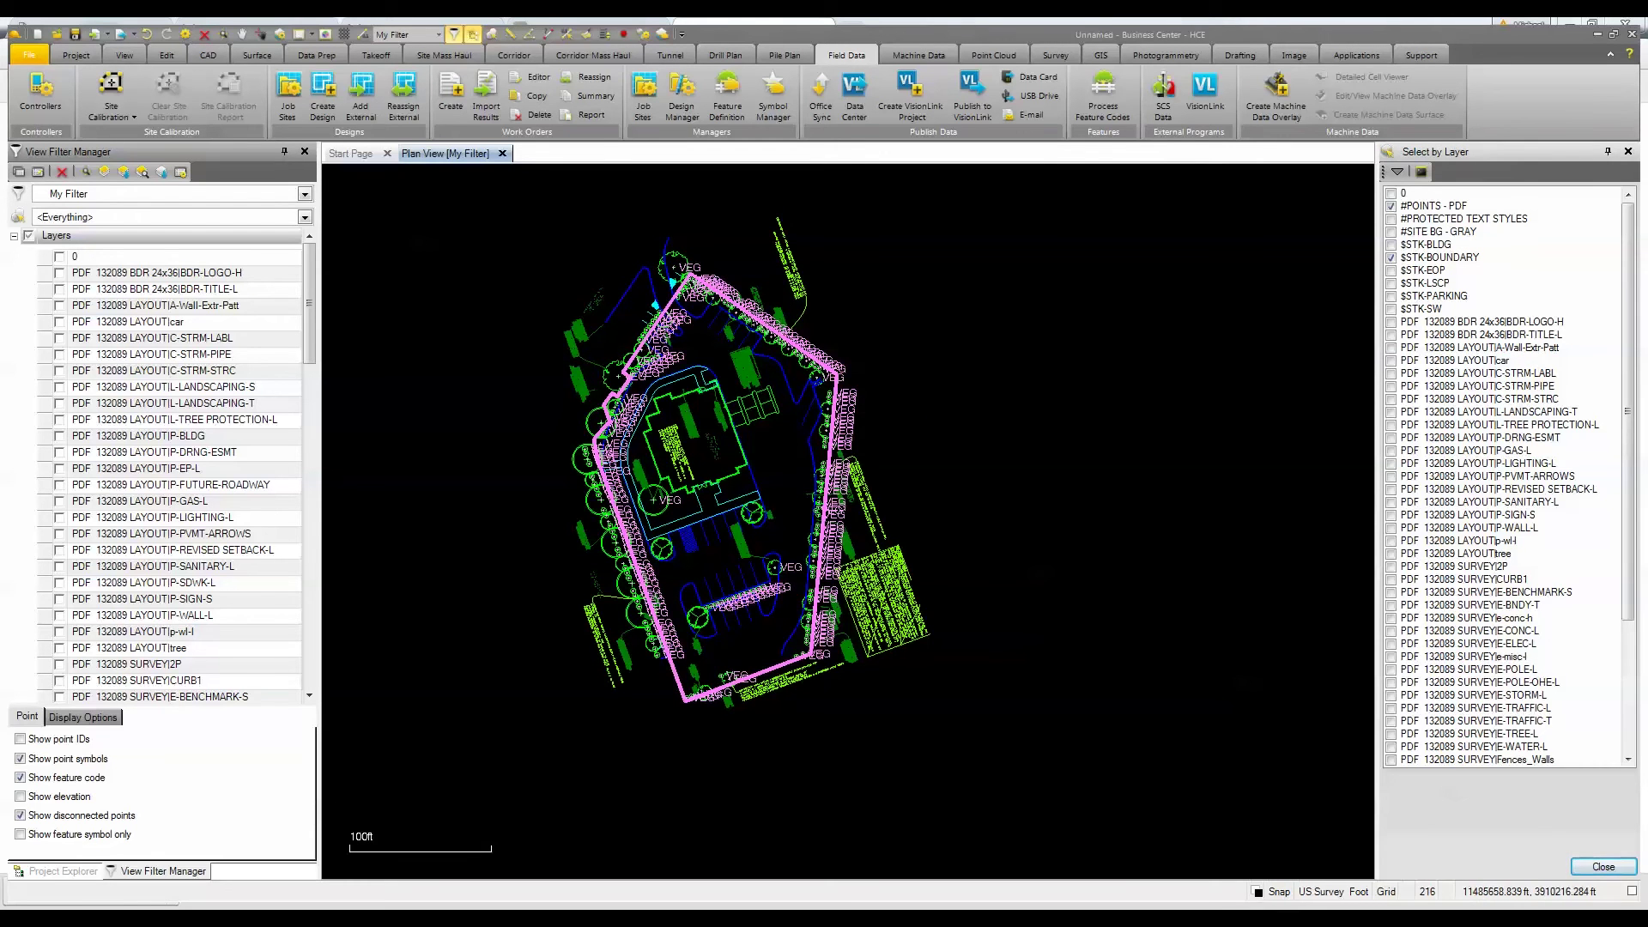
click(1623, 871)
click(1424, 251)
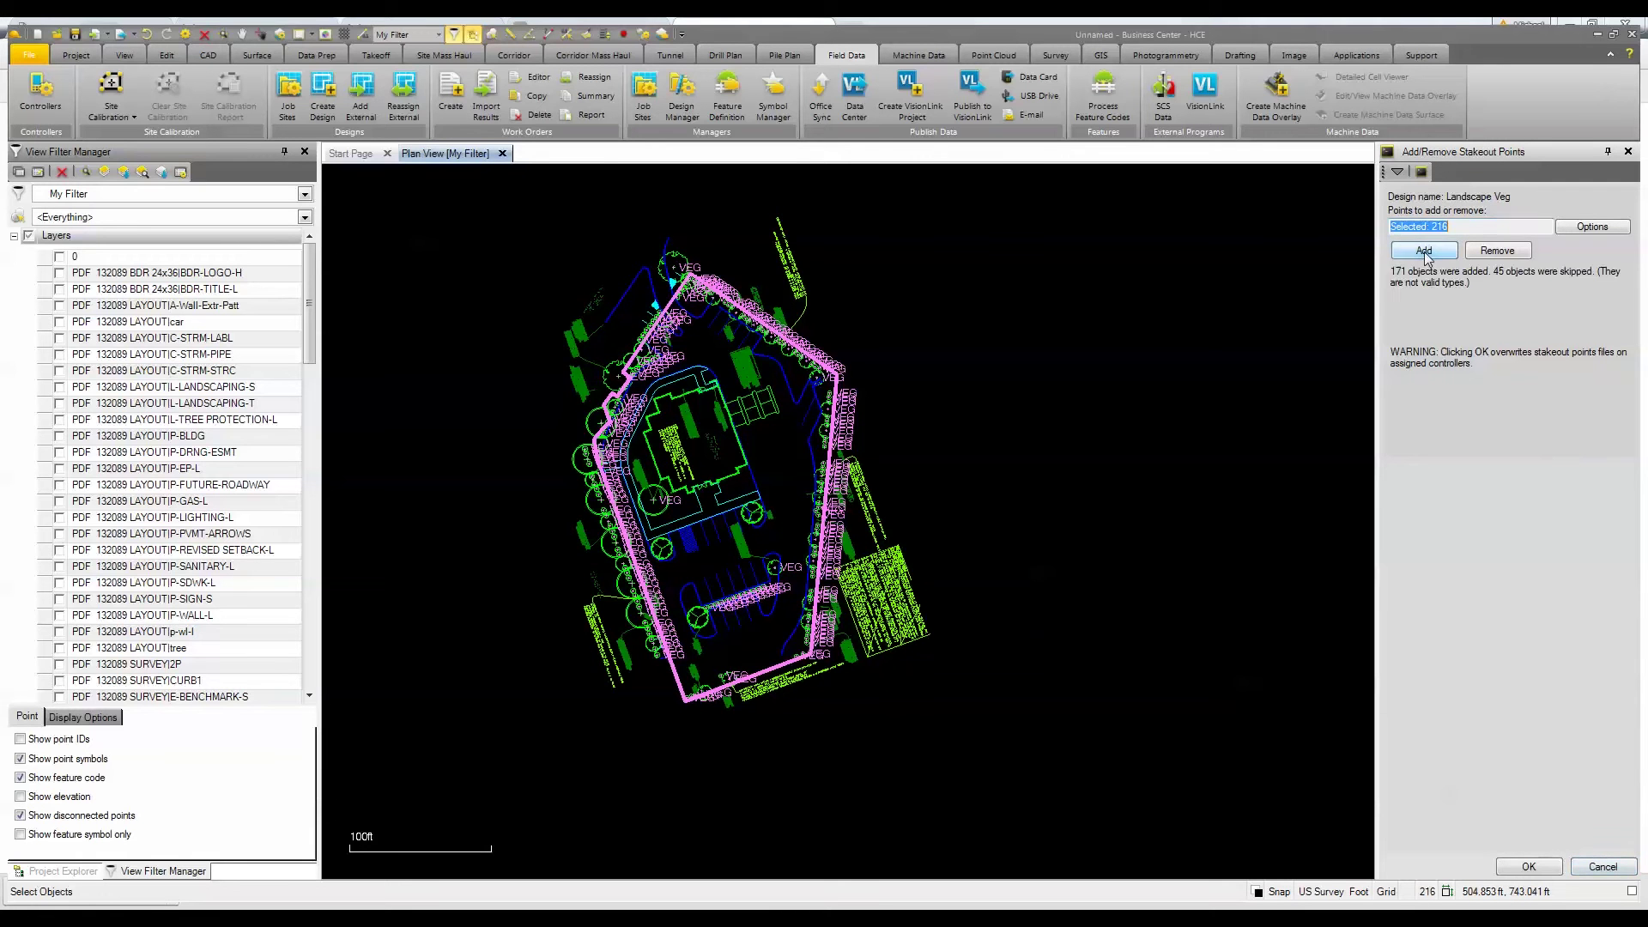
click(1529, 867)
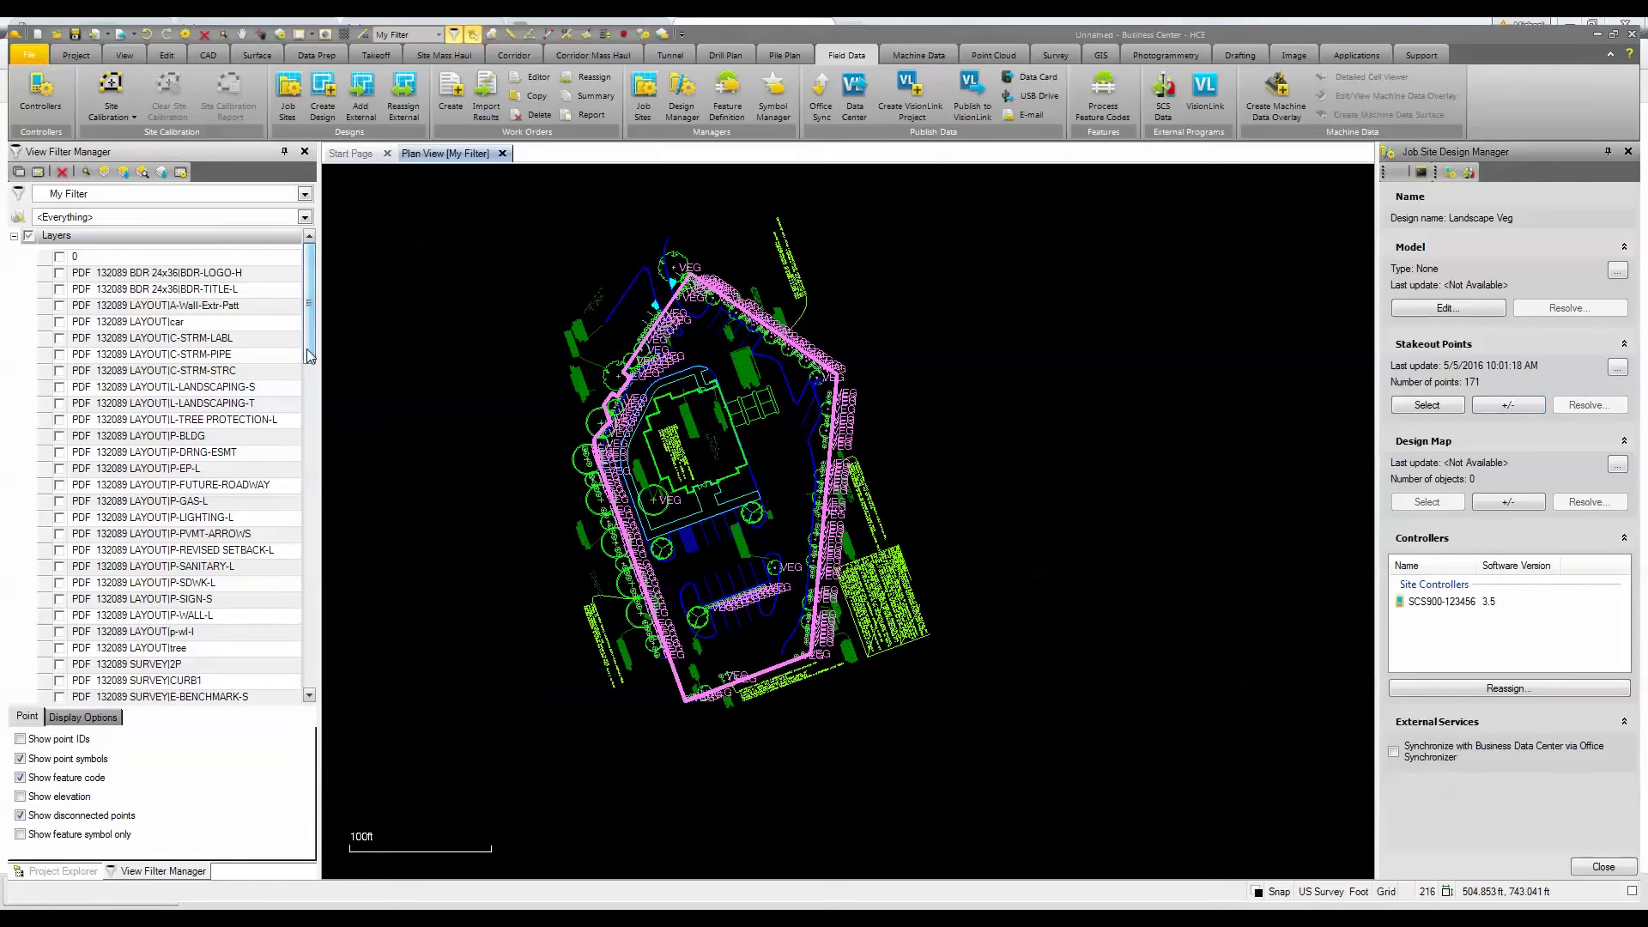
Hide the #POINTS - PDF layer and the $STK-BOUNDARY linework in the plan view.
drag(309, 303, 295, 589)
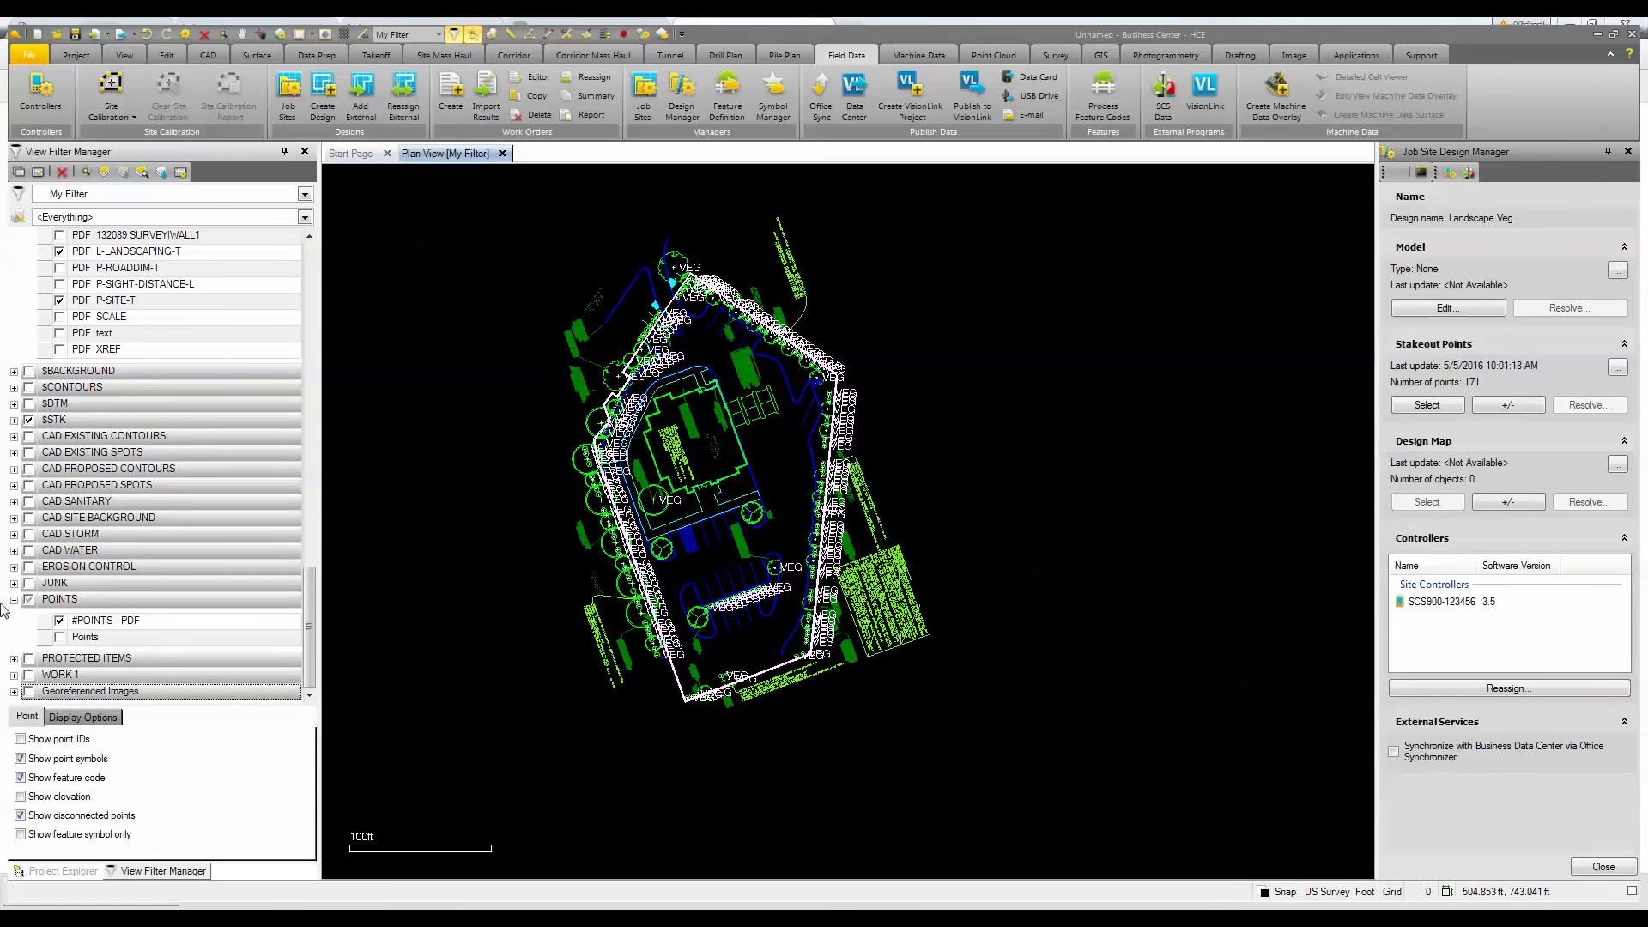
click(60, 619)
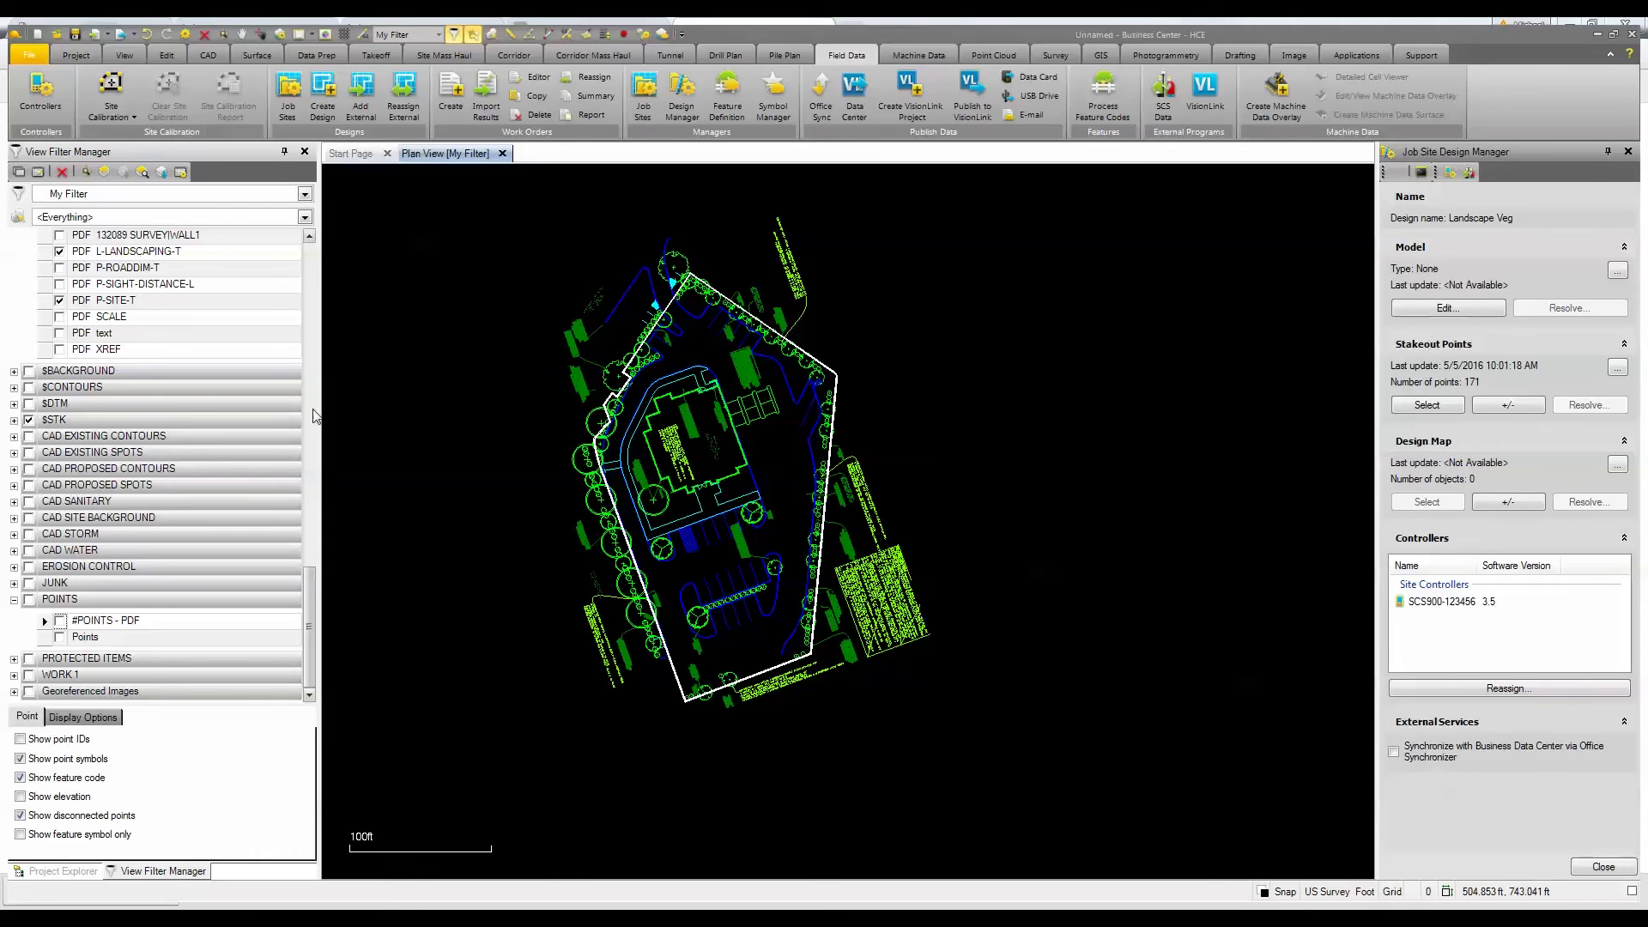
scroll(674, 304, up, 5)
click(675, 304)
click(697, 305)
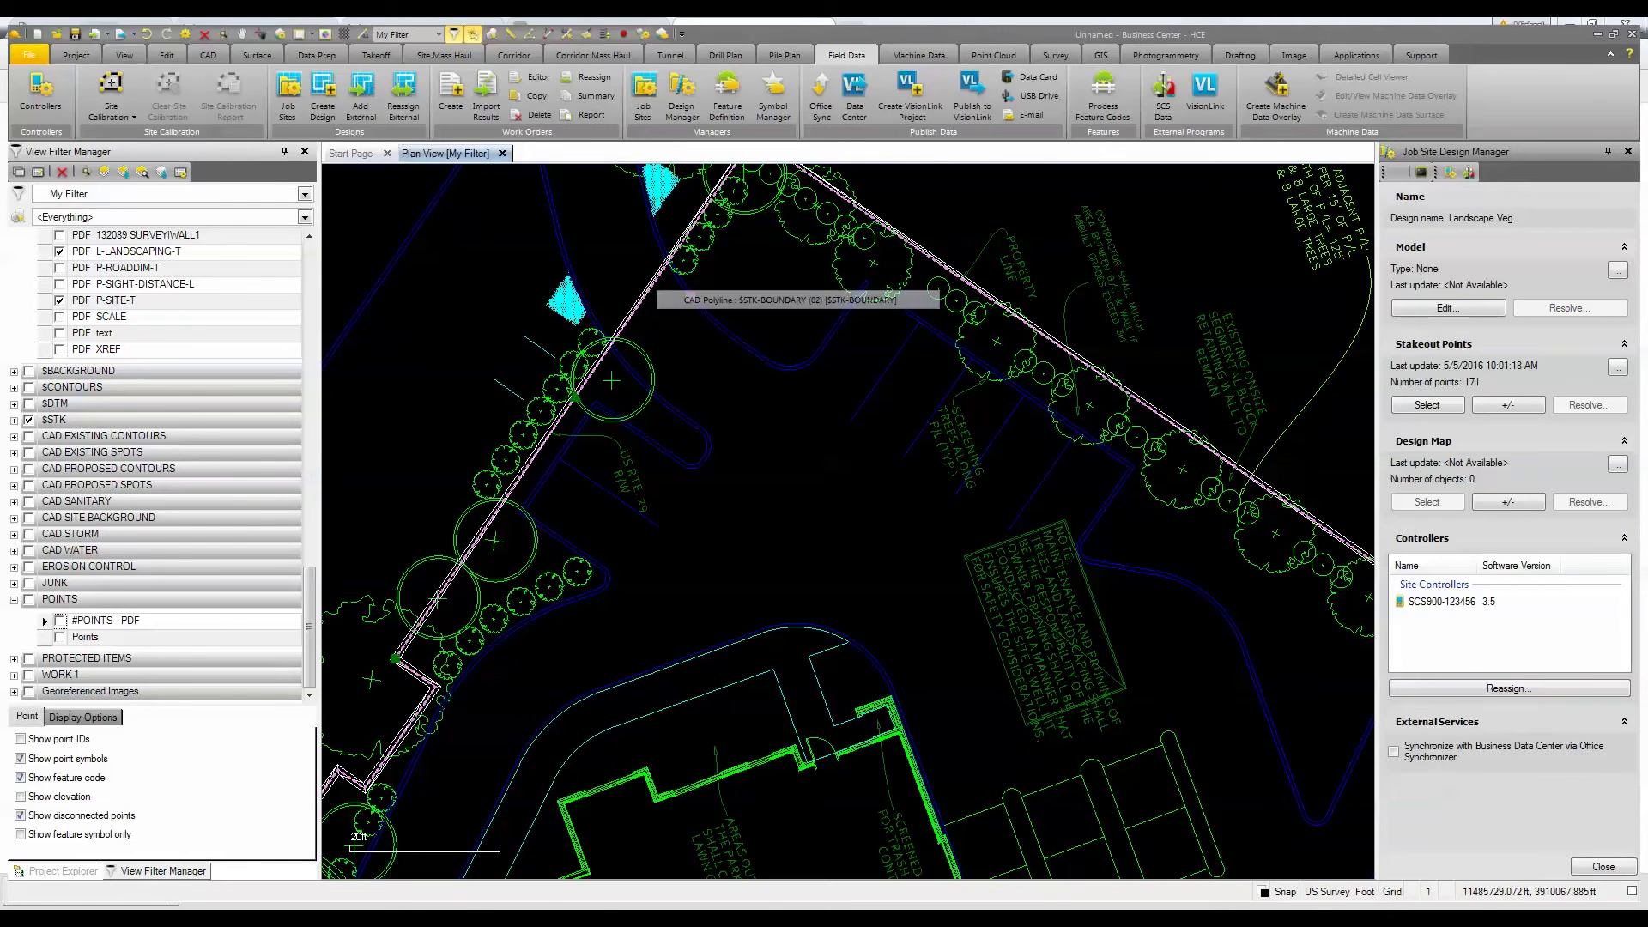
click(123, 174)
key(ctrl+e)
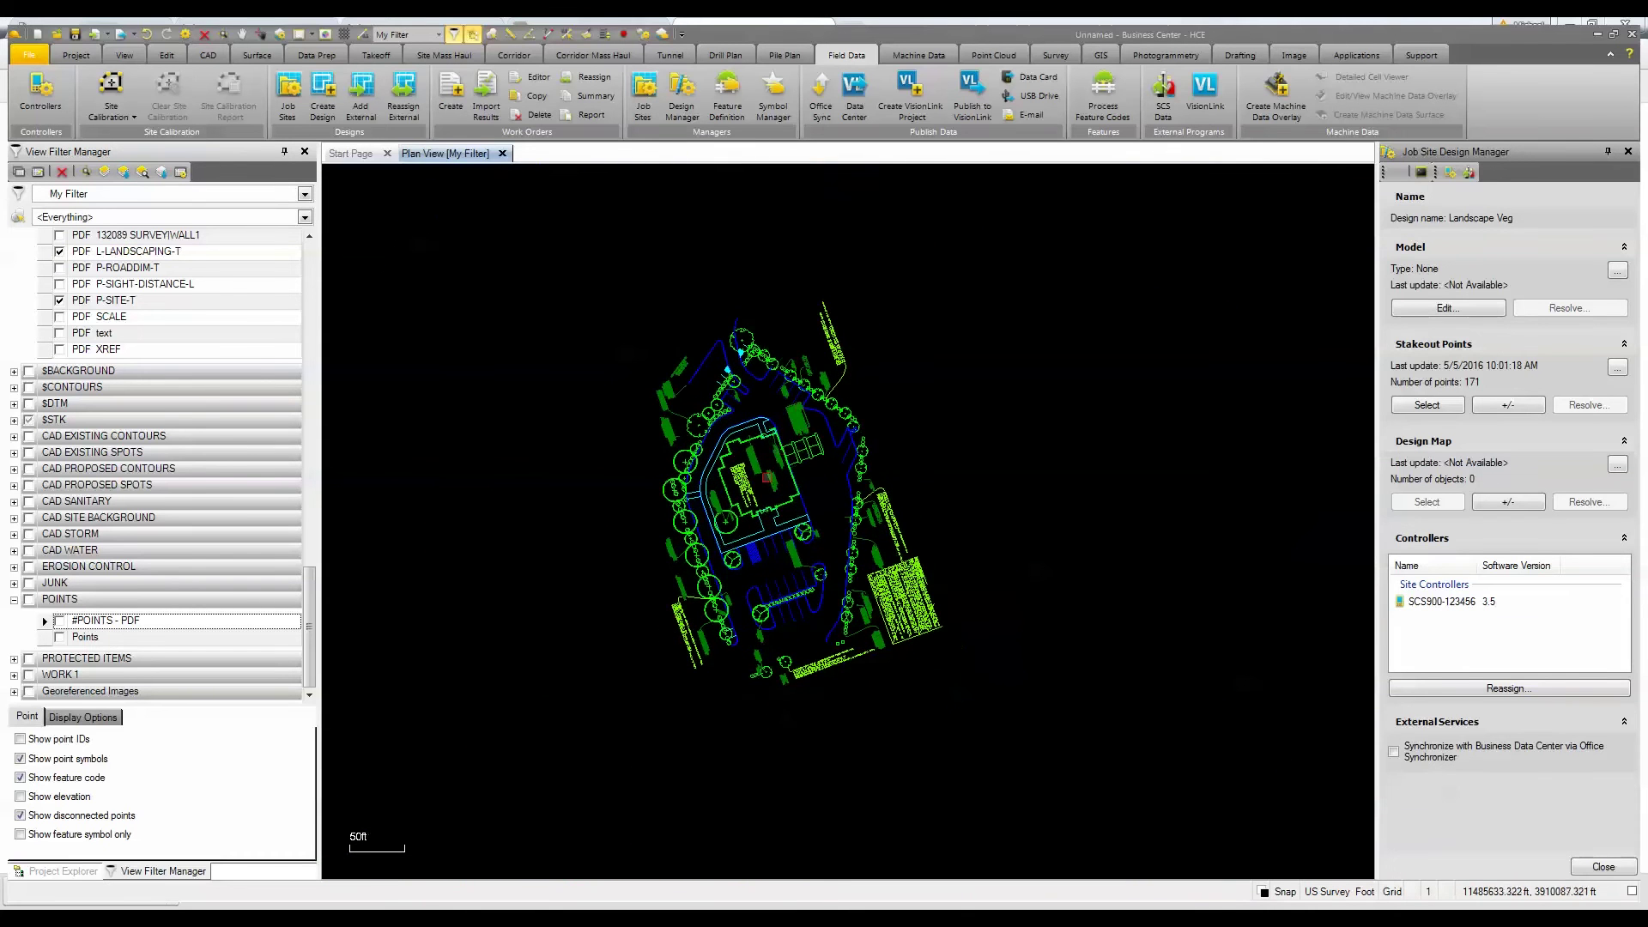
Add all objects displayed in the plan view to the Landscape Veg design map and close the Job Site Design Manager.
click(1508, 503)
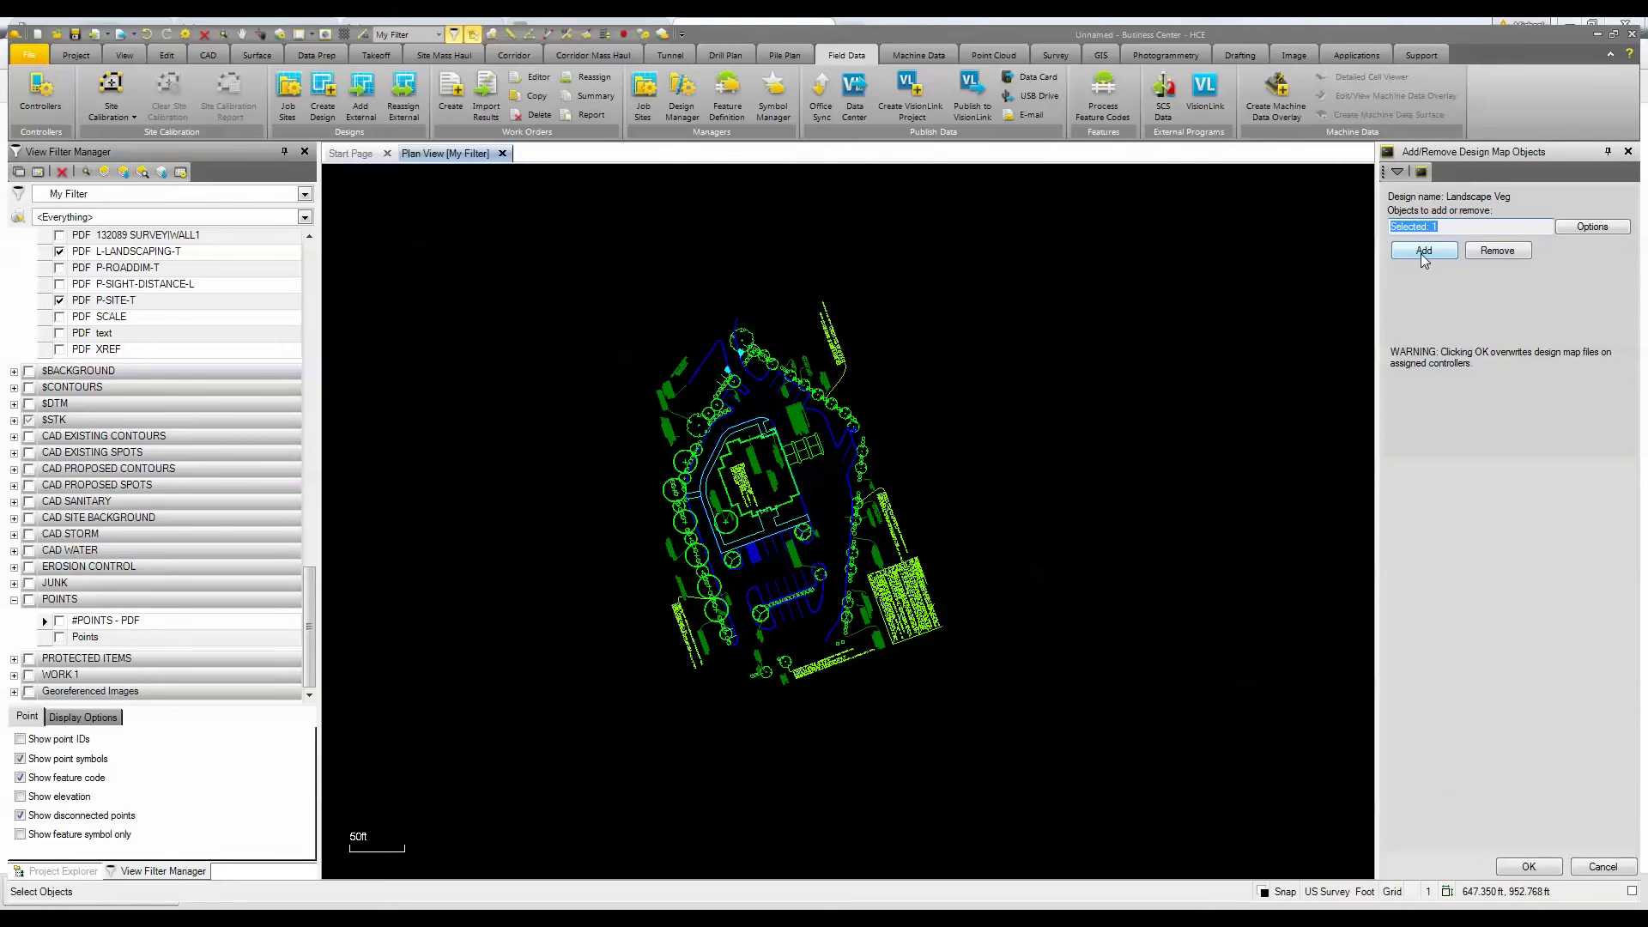
drag(542, 223, 1011, 751)
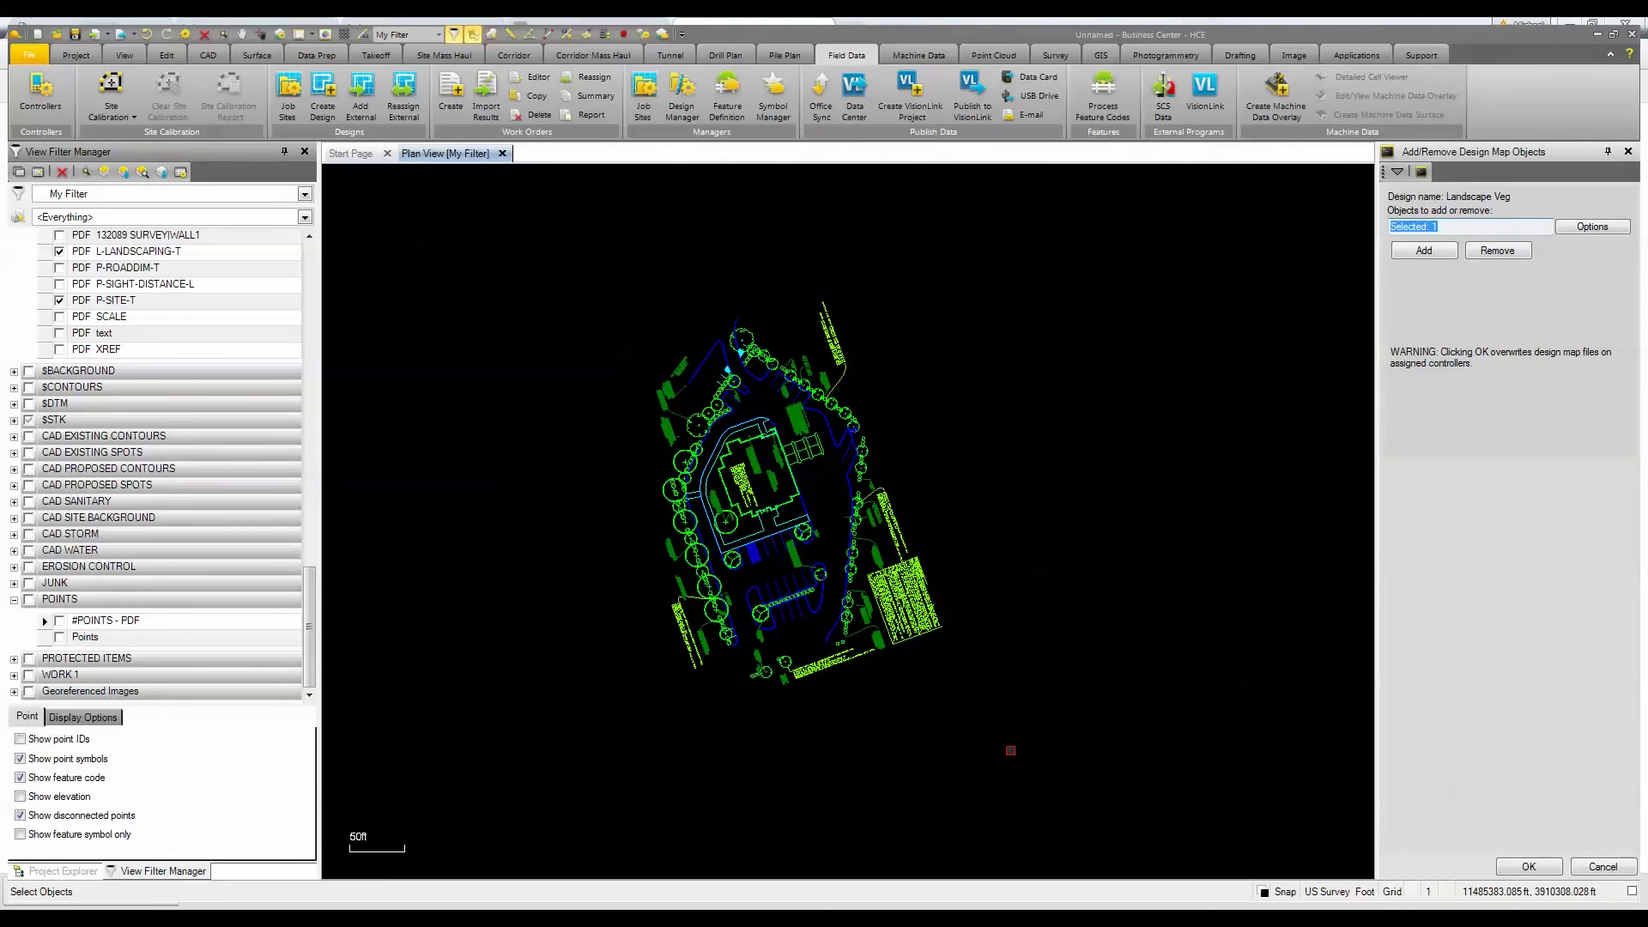
click(1420, 252)
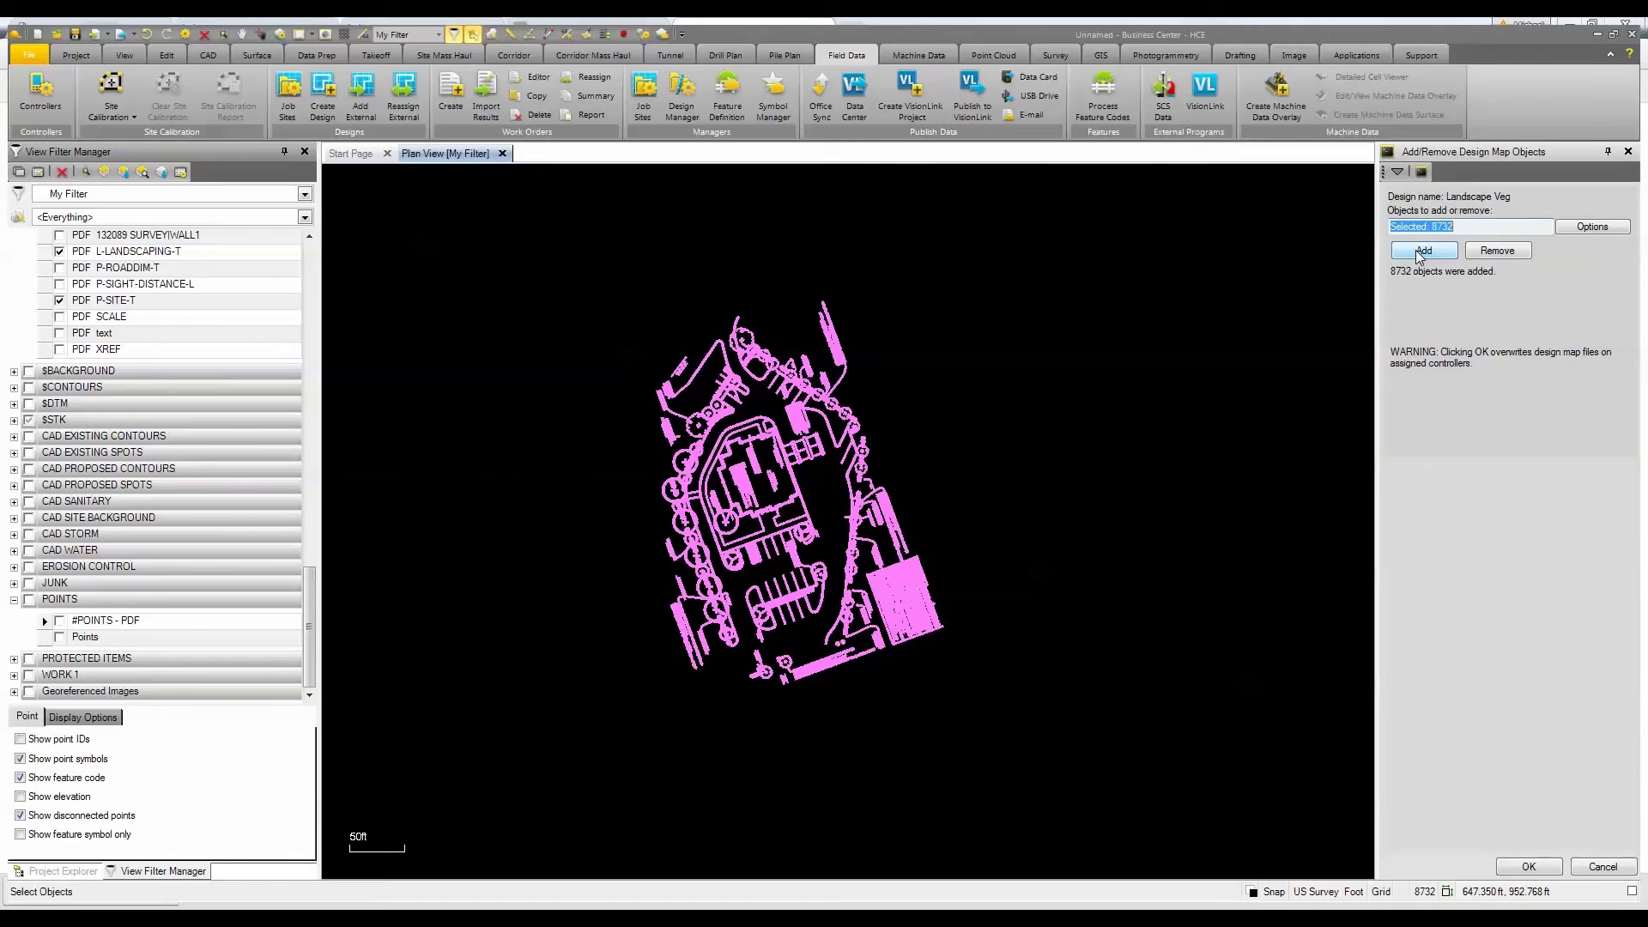
click(1529, 865)
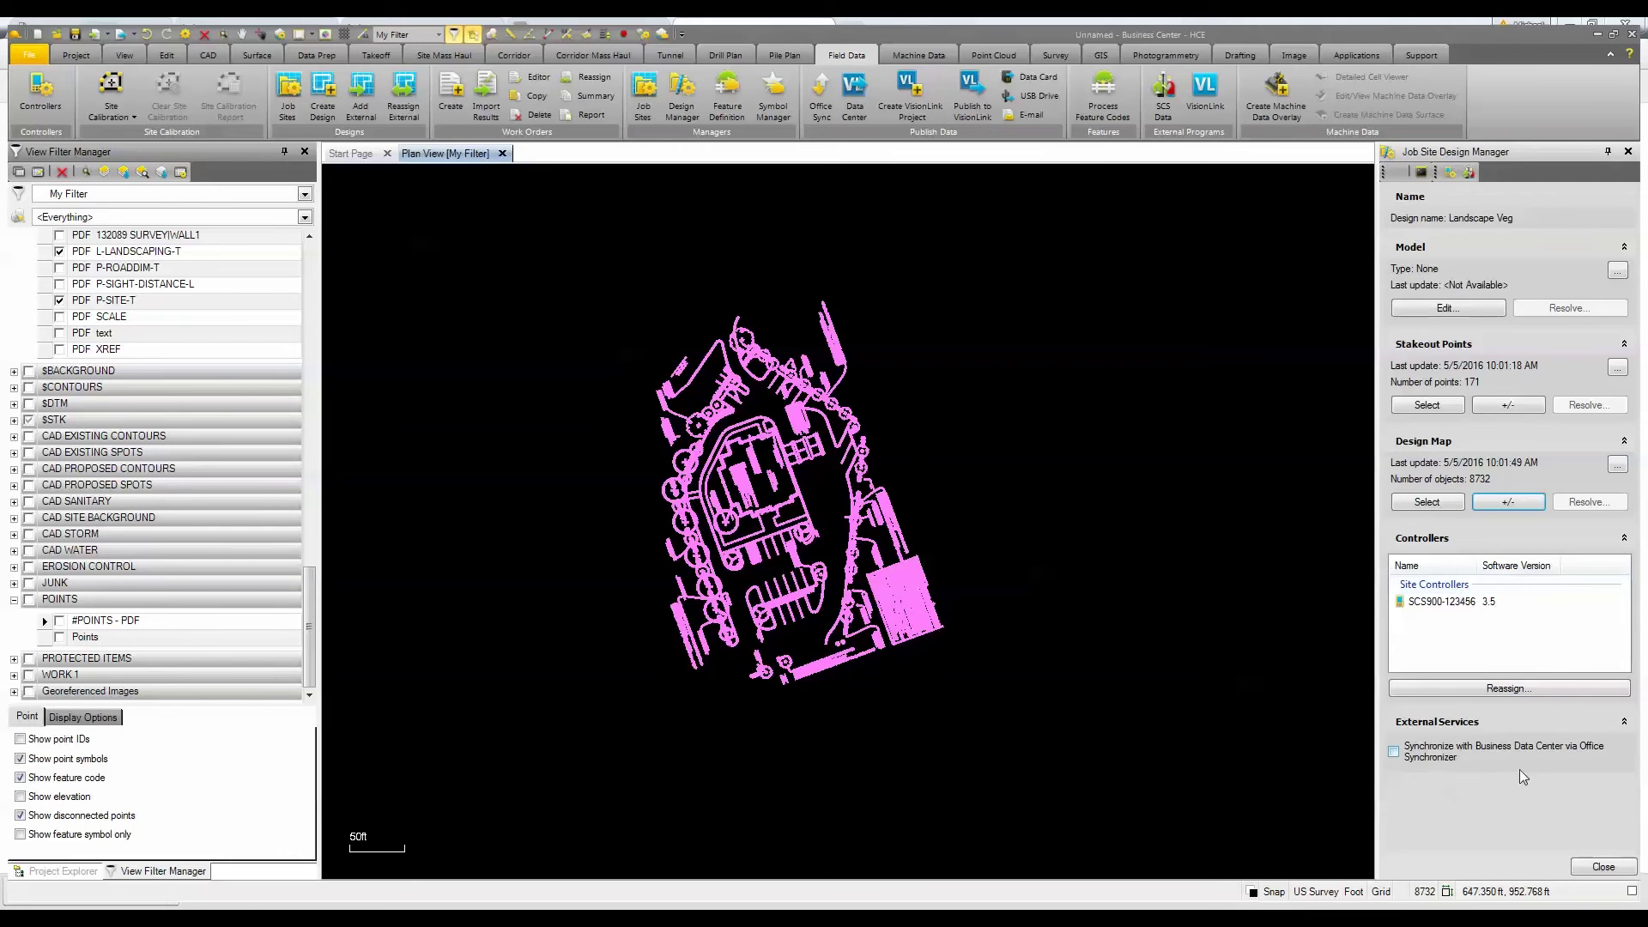
click(1602, 867)
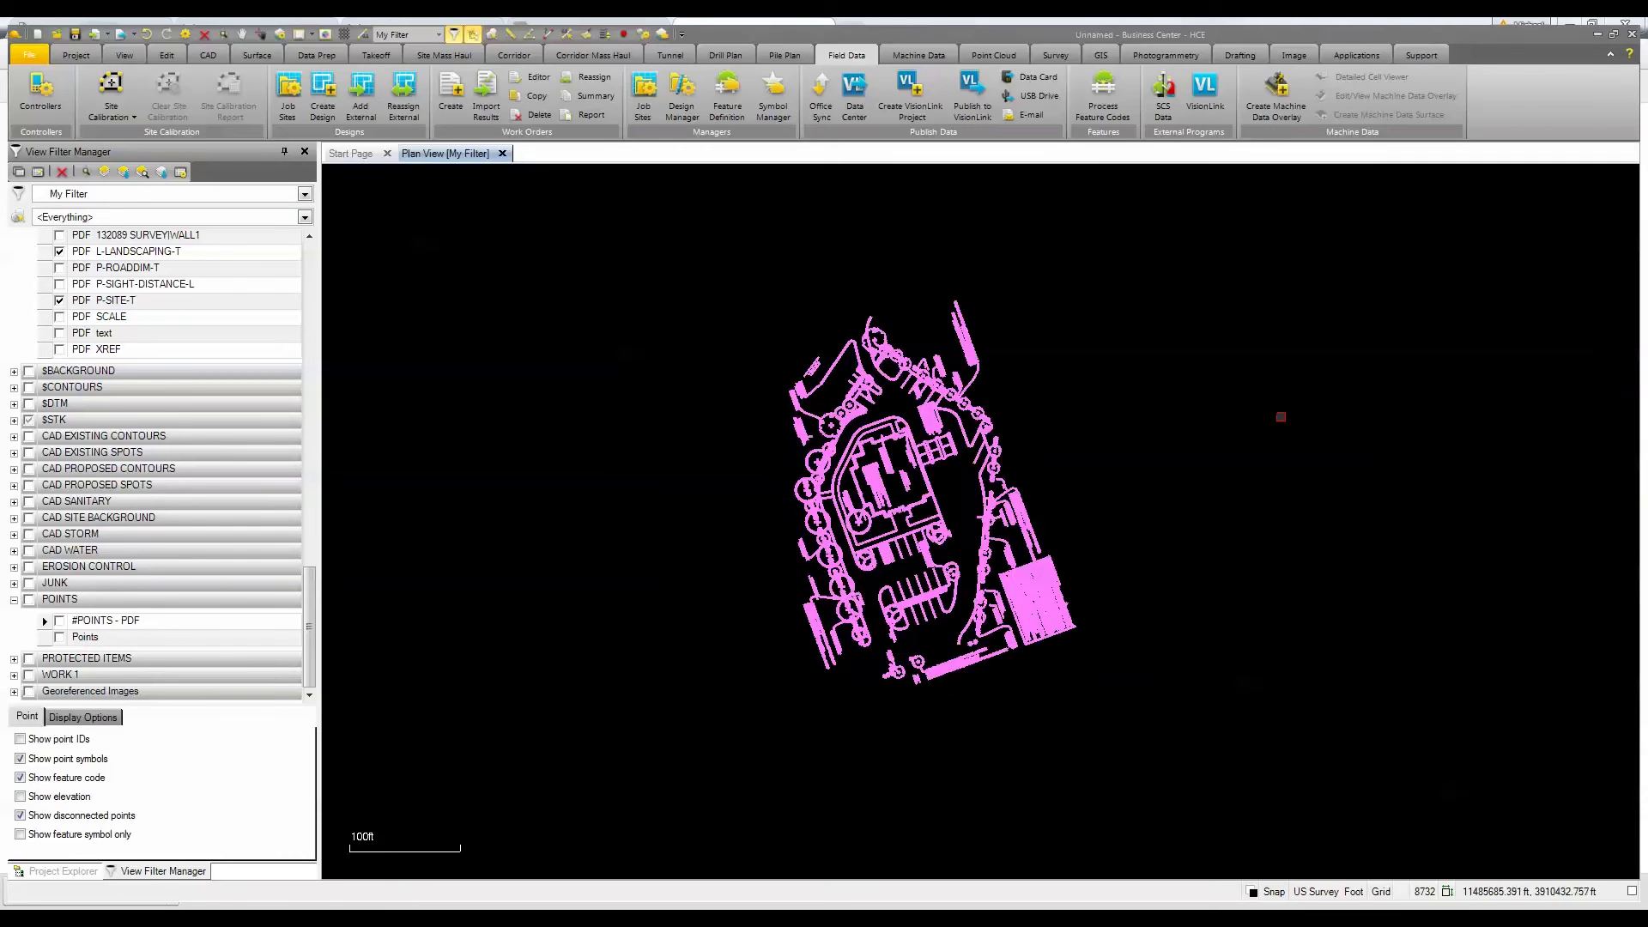
Create a work order named Stkout Veg for the SCS900-123456 site controller.
click(454, 93)
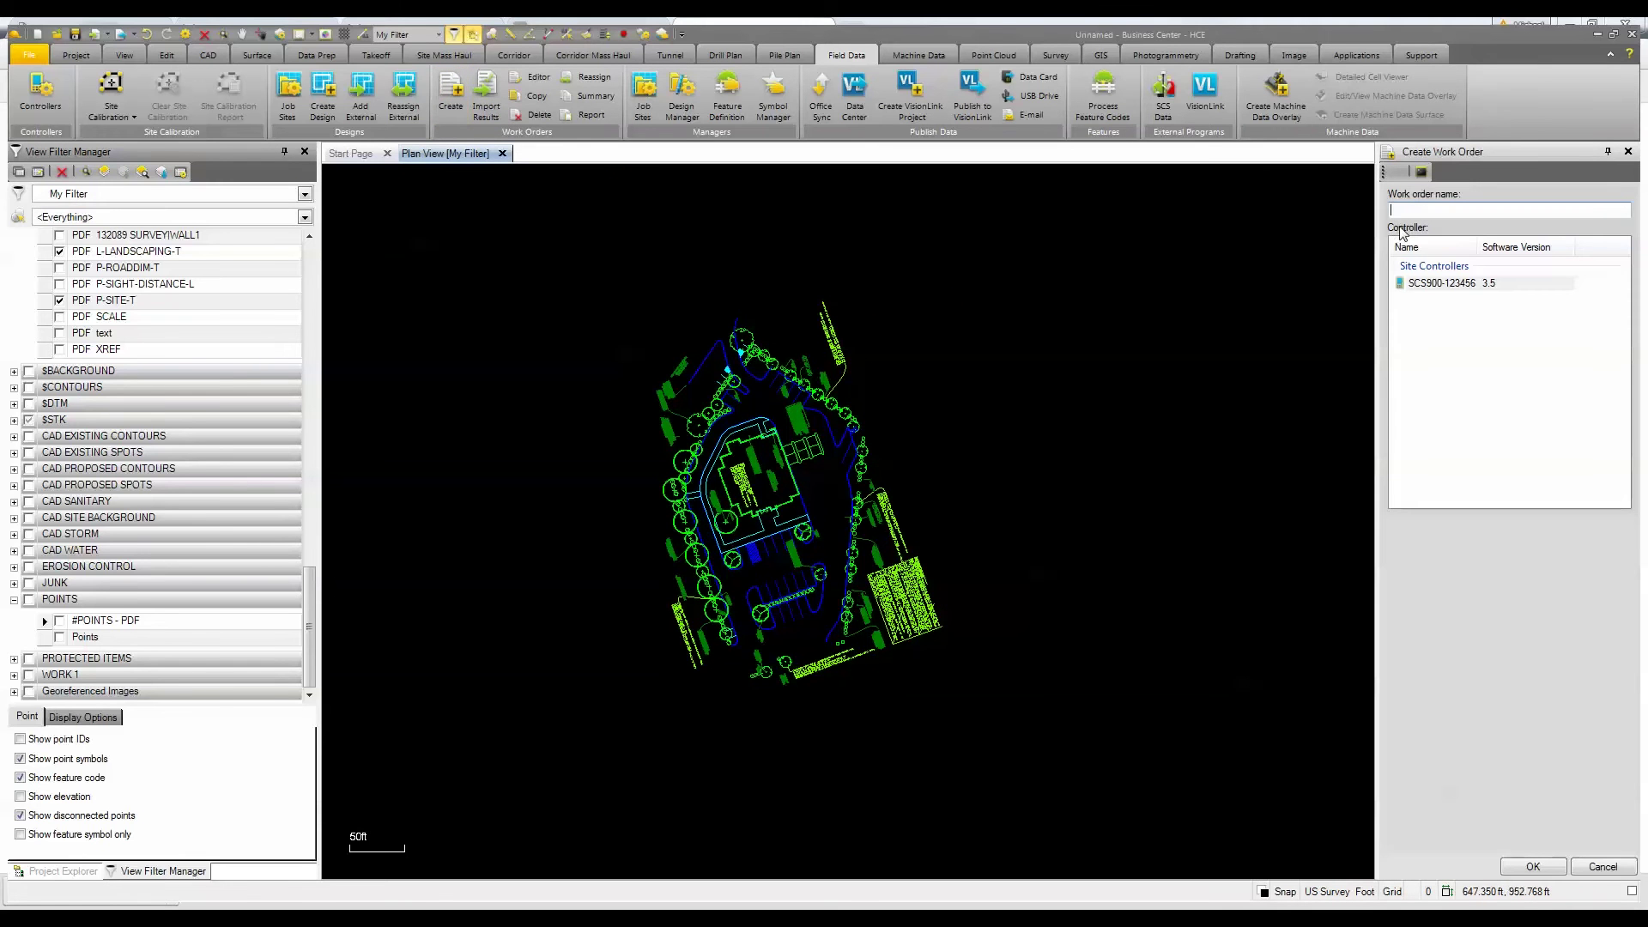
text(Stkout Veg)
click(1432, 285)
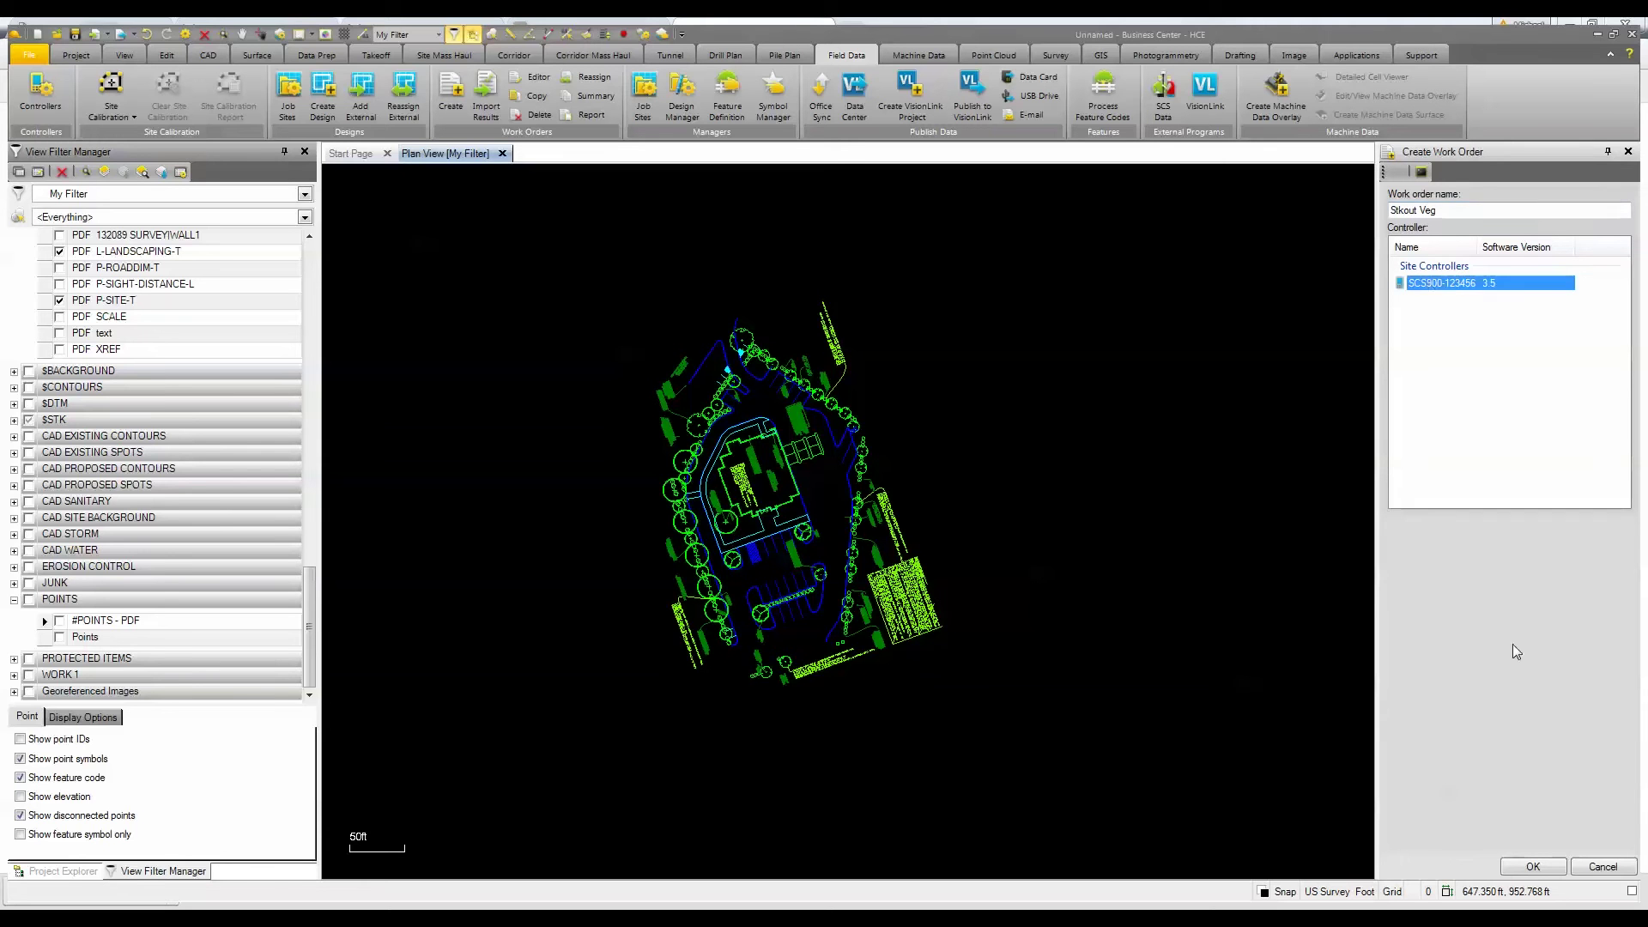
click(1537, 859)
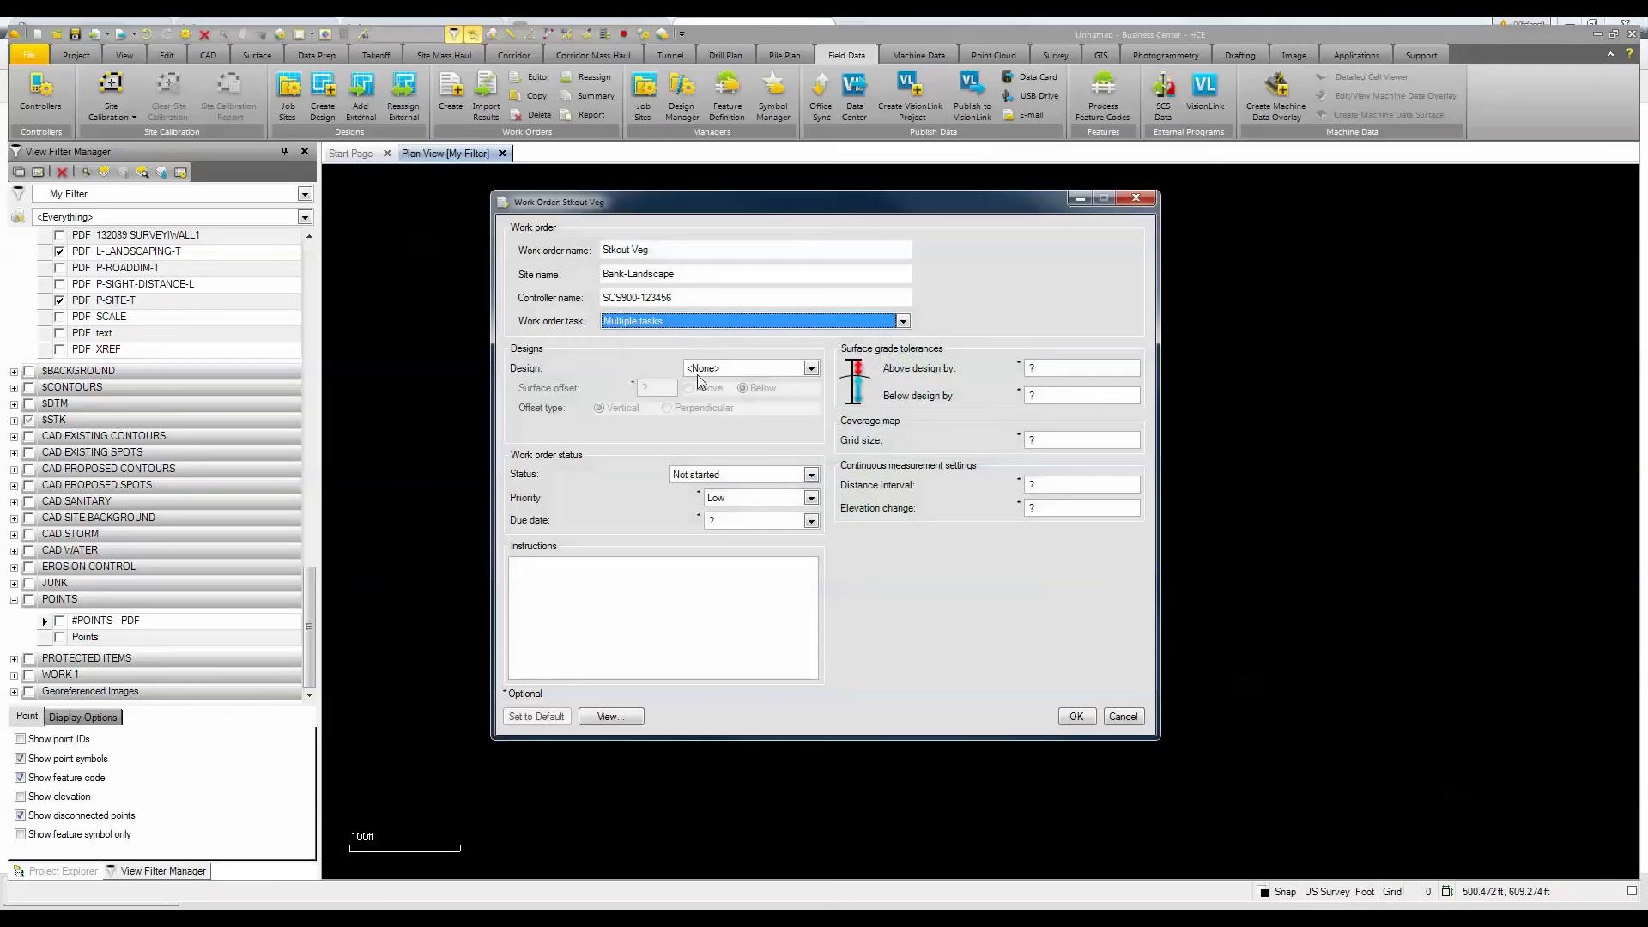
Assign the Landscape Veg design to the work order and enter the instructions "Stake out Trees and Shrubs".
click(806, 369)
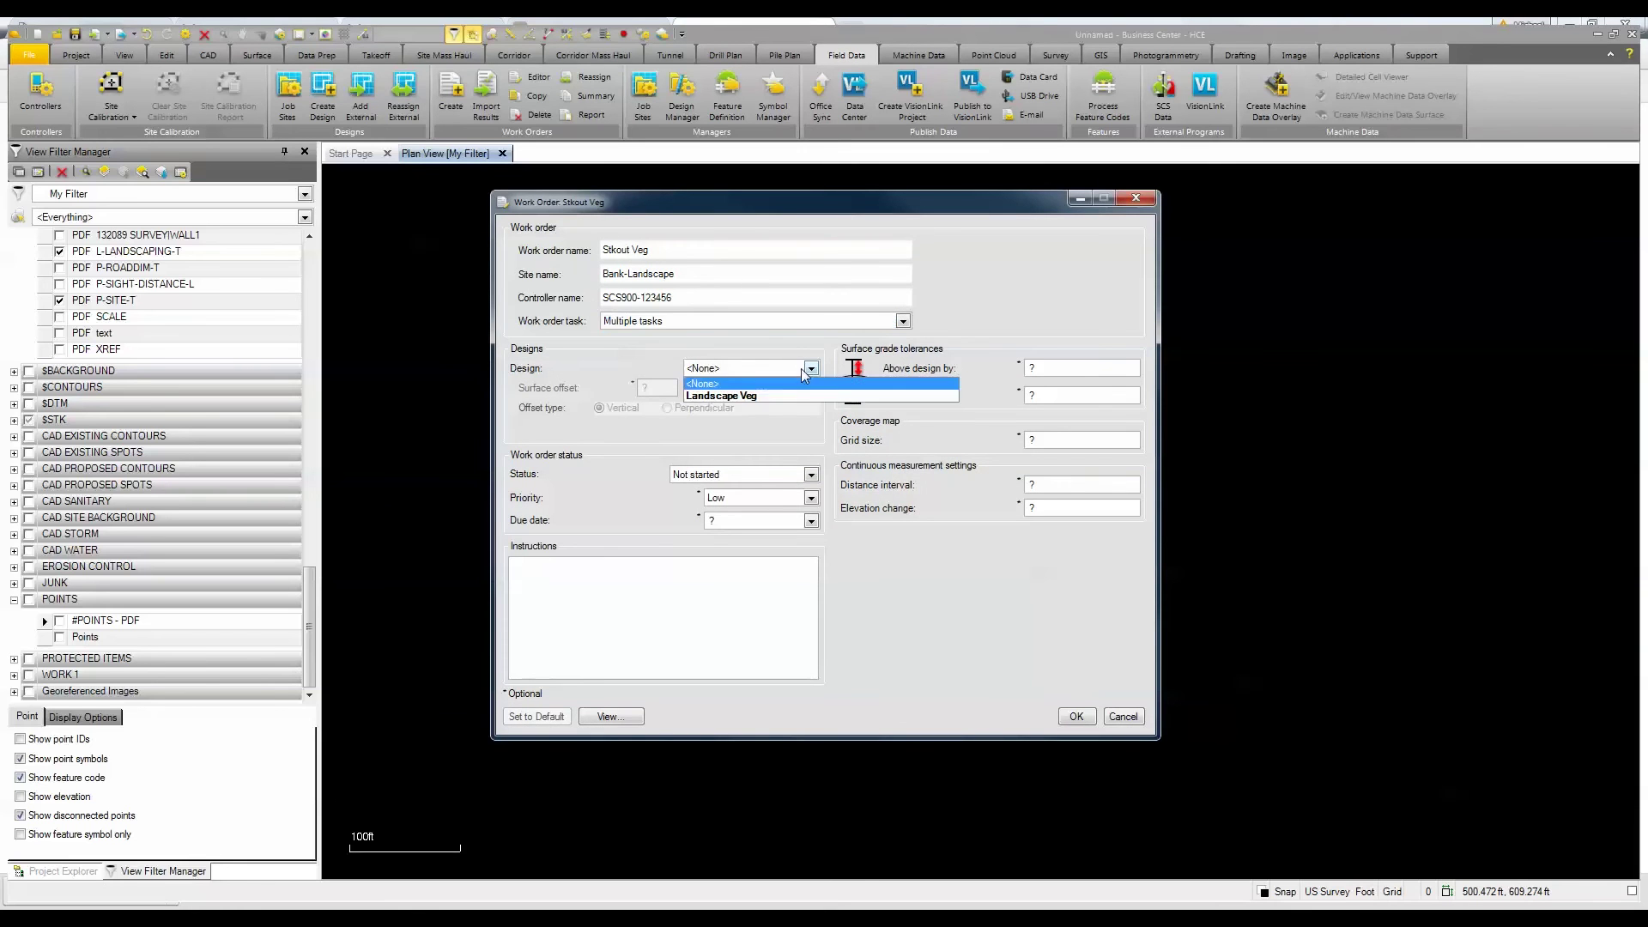
click(741, 398)
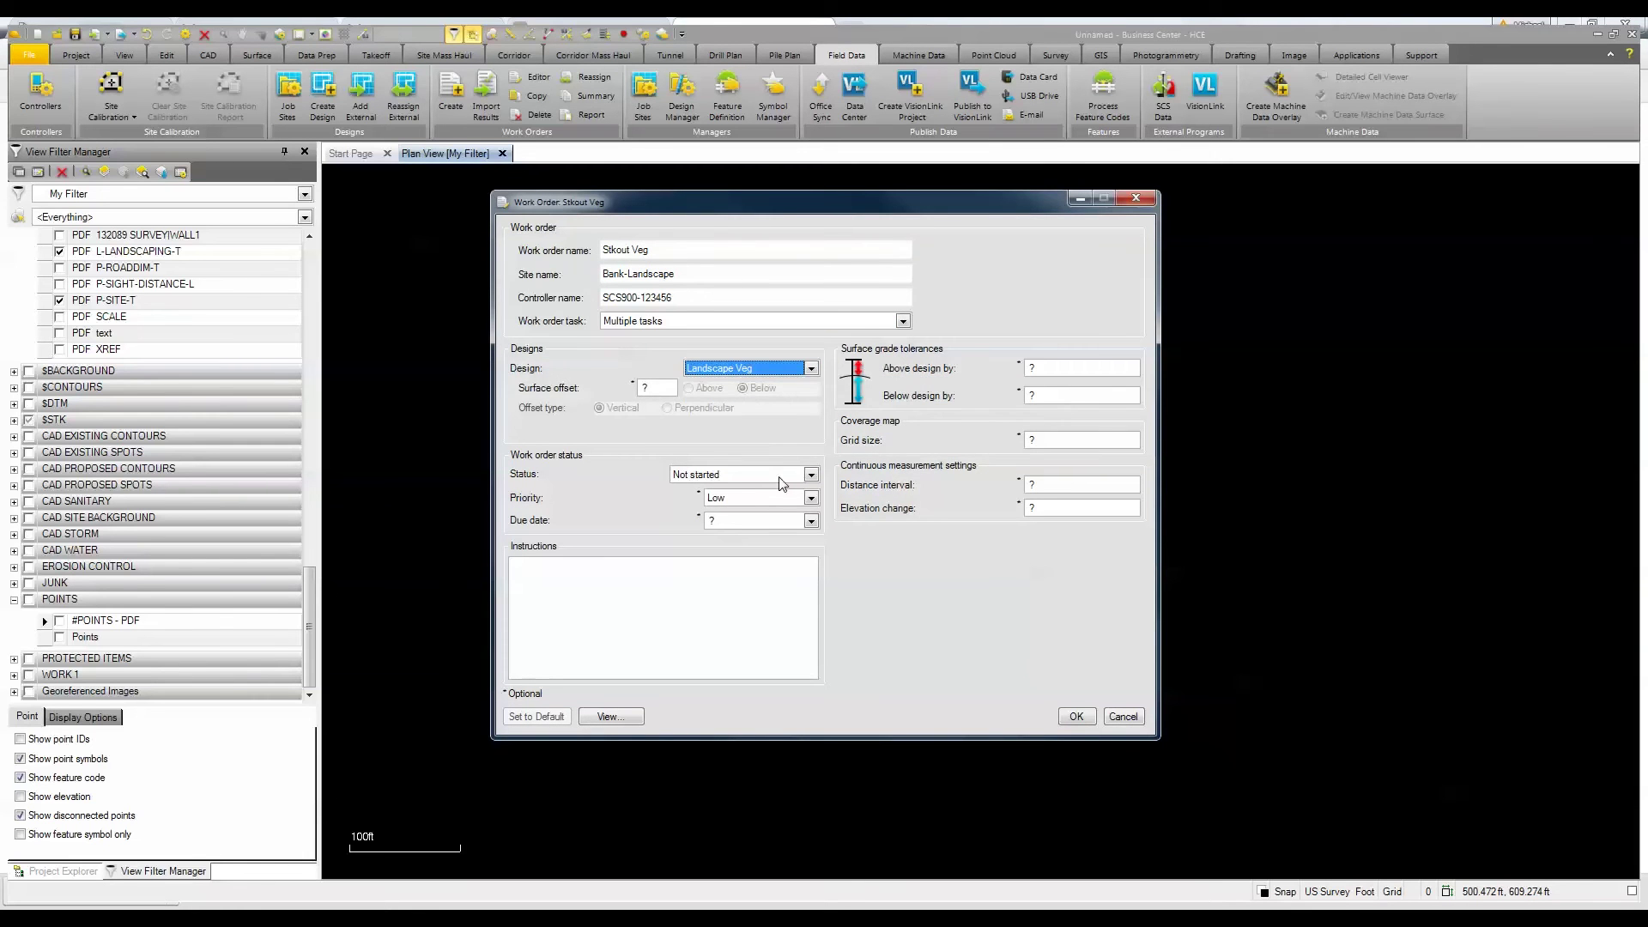
click(608, 591)
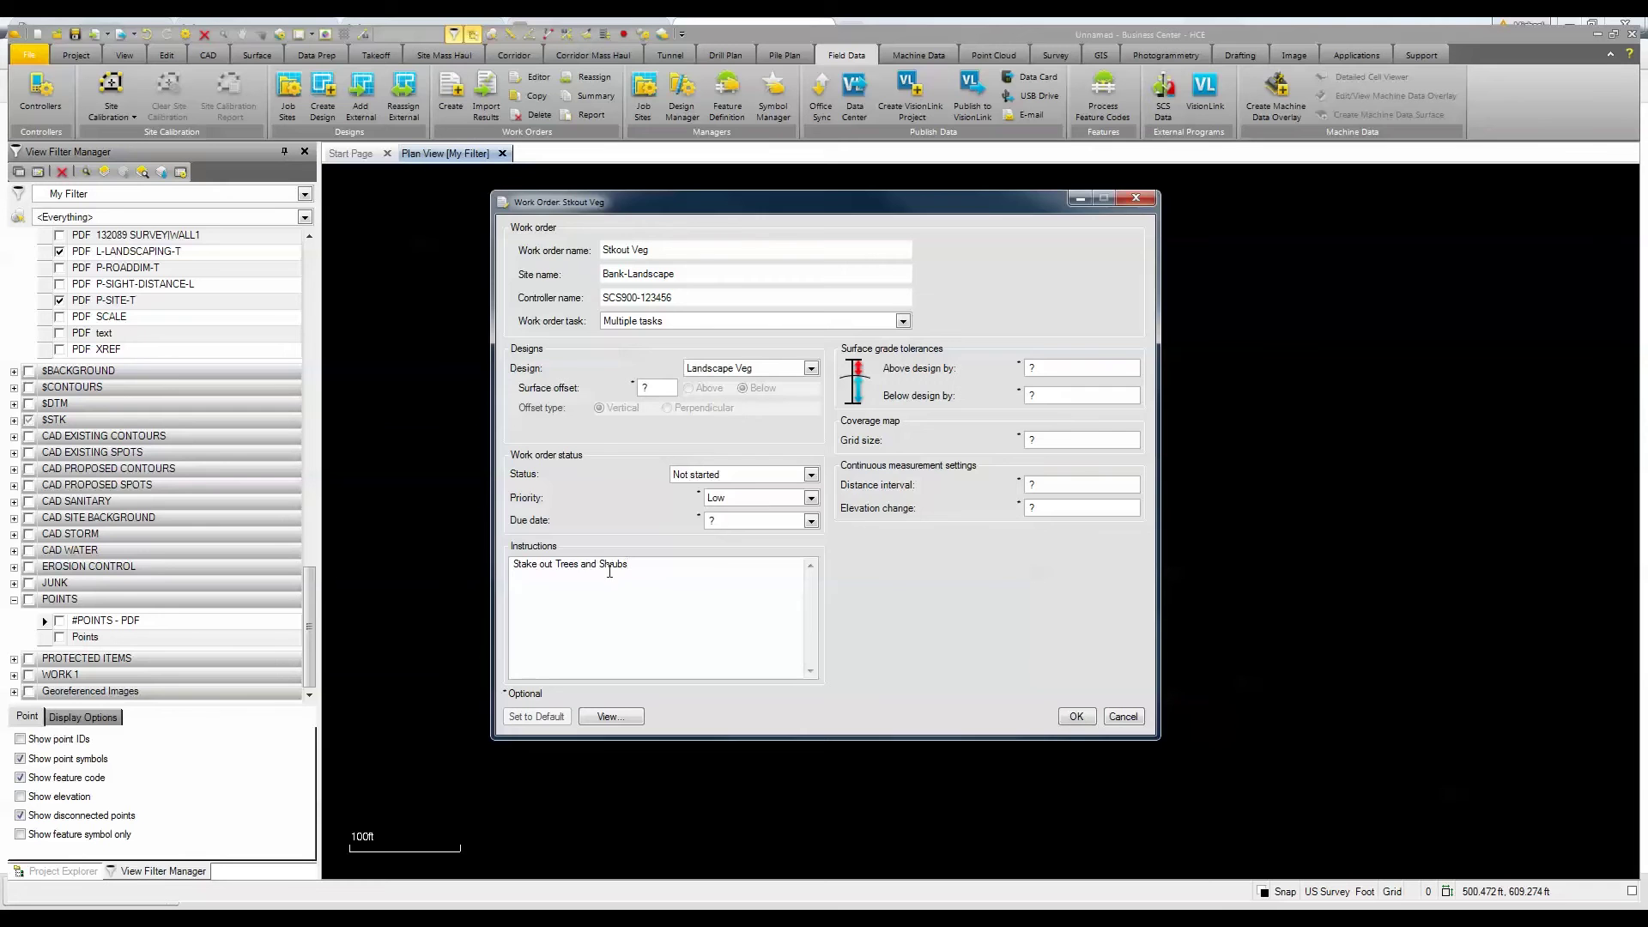
Save the Stkout Veg work order, preview its map in the Work Order Viewer, and close the work order.
click(612, 717)
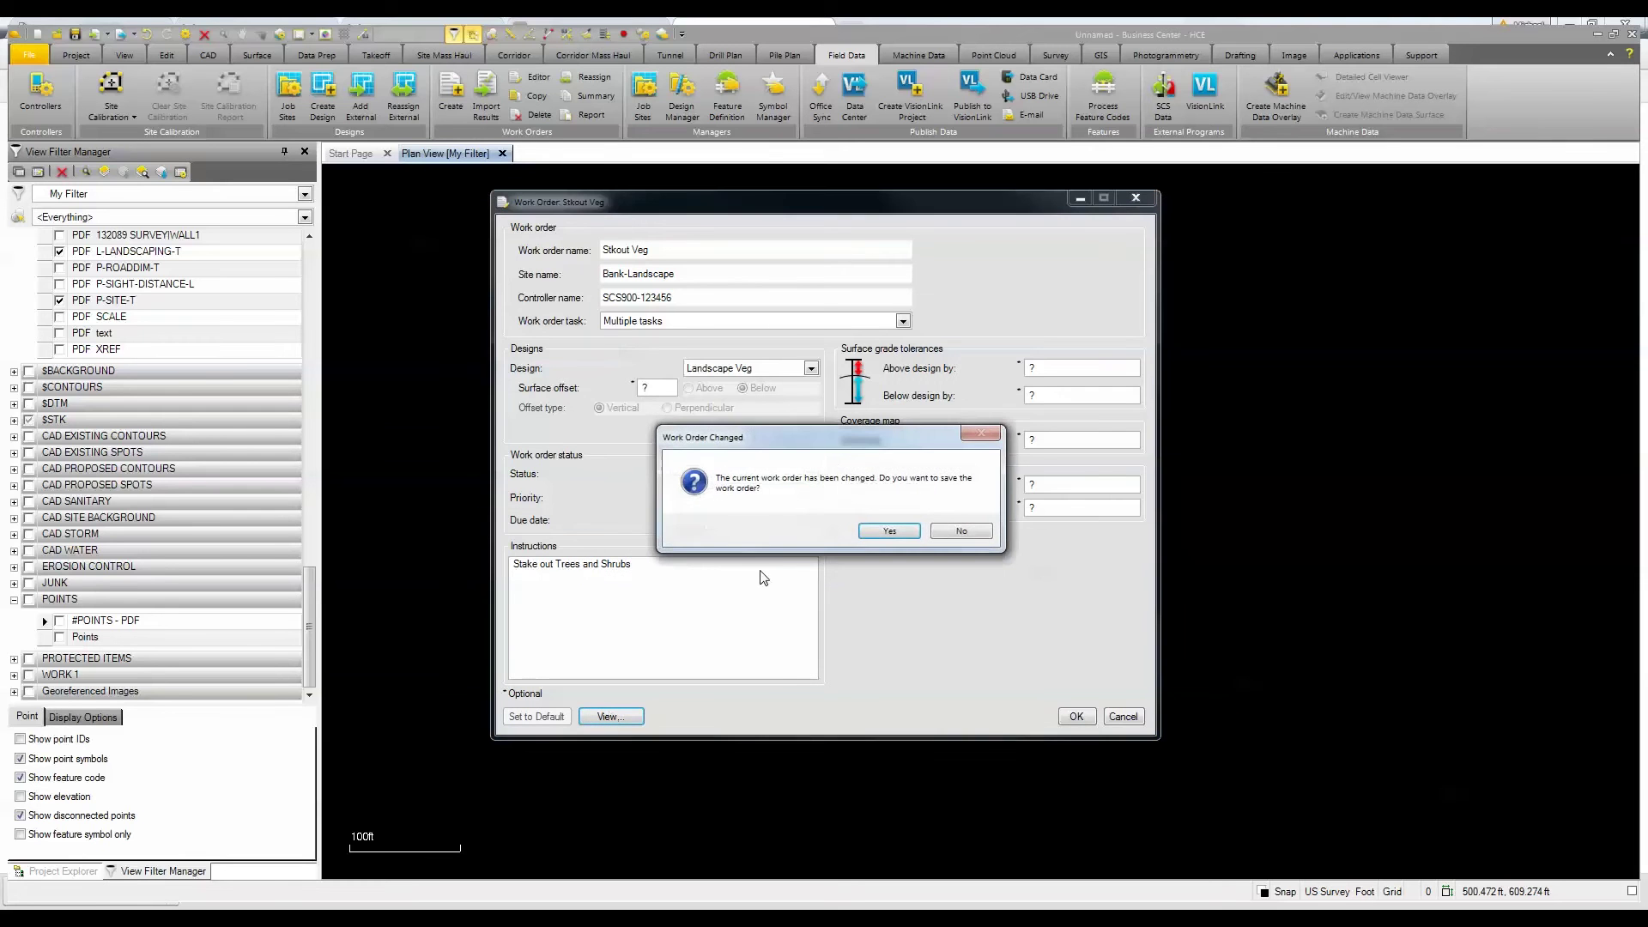
click(890, 532)
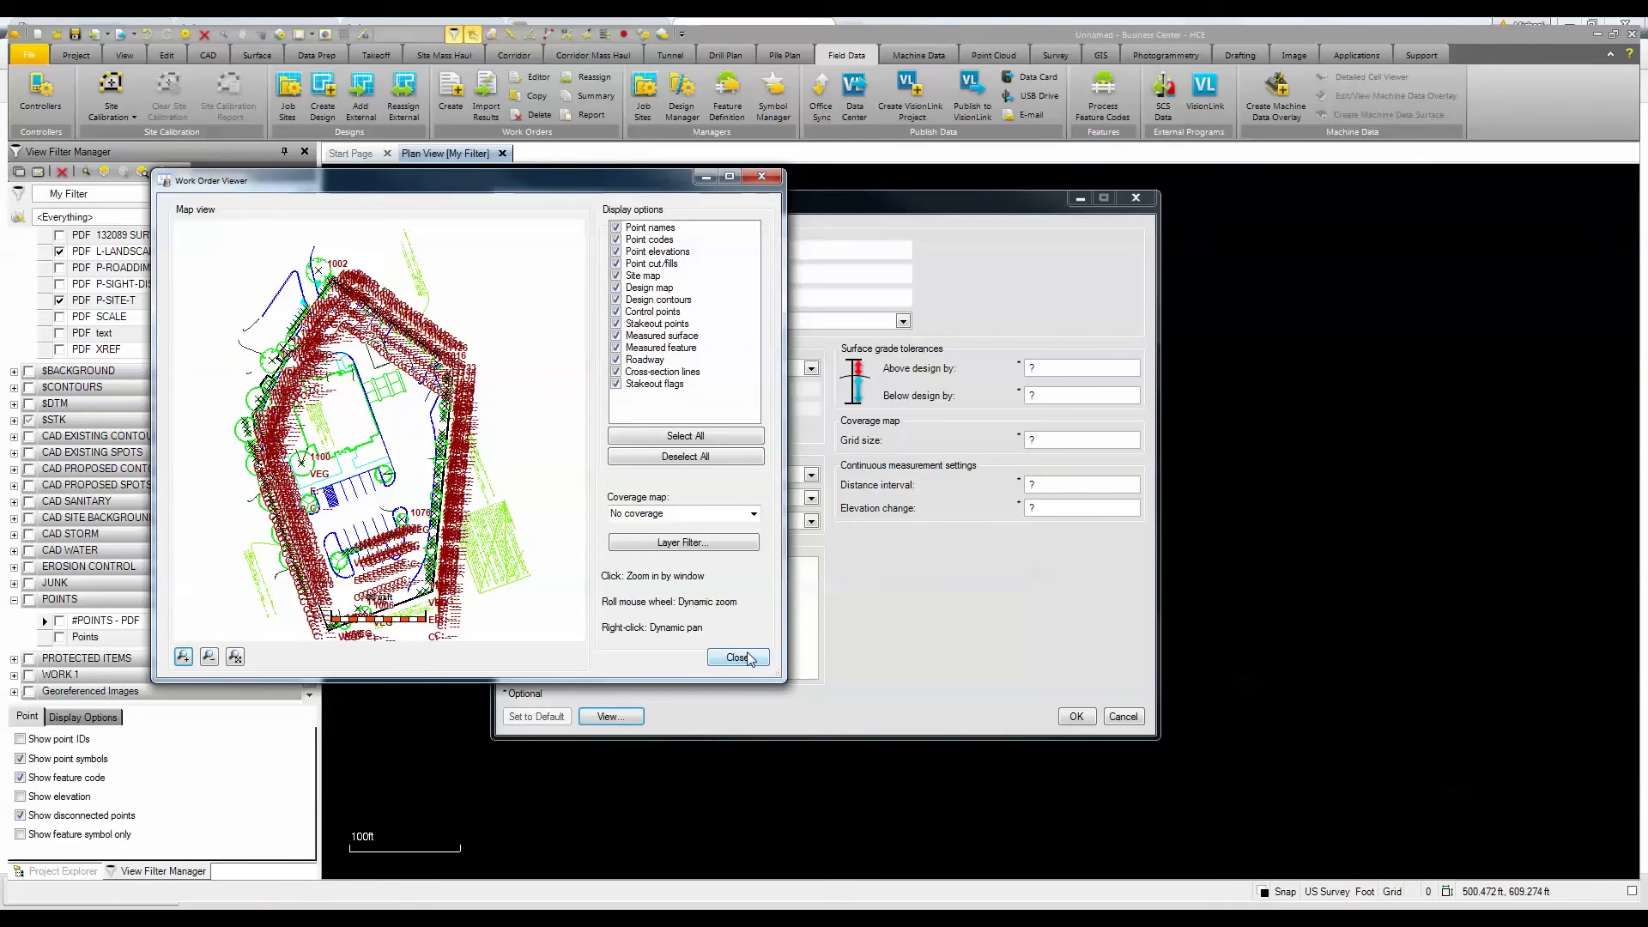
click(747, 658)
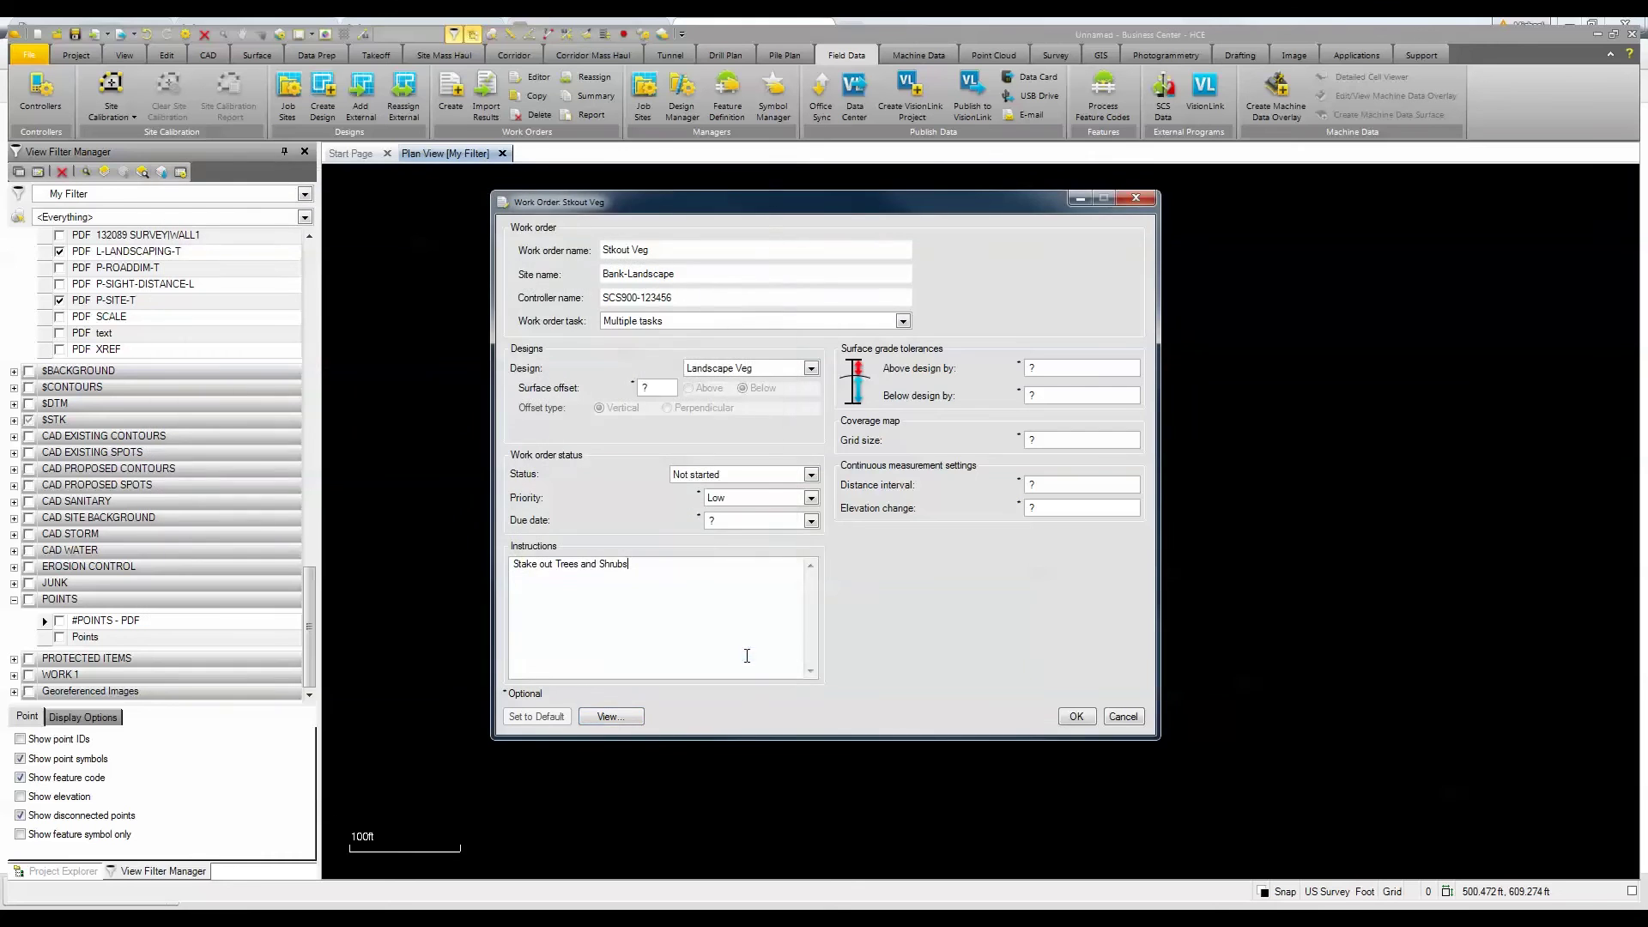
click(1075, 717)
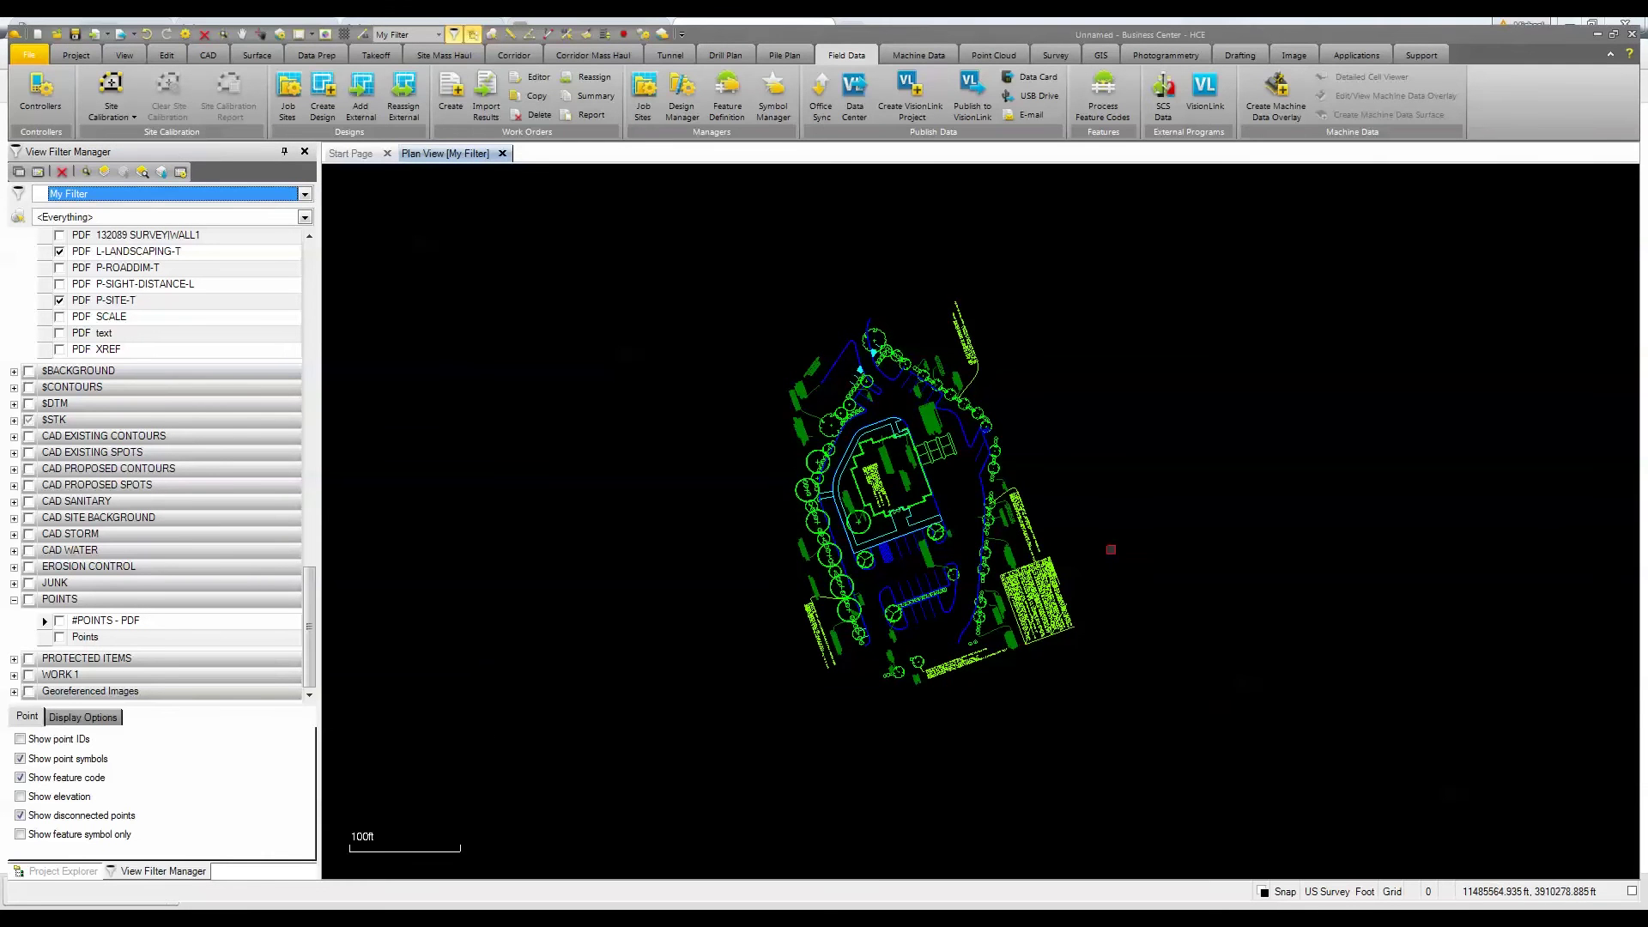
Expand the Bank-Landscape job site in the project tree to review its designs and work orders.
click(68, 873)
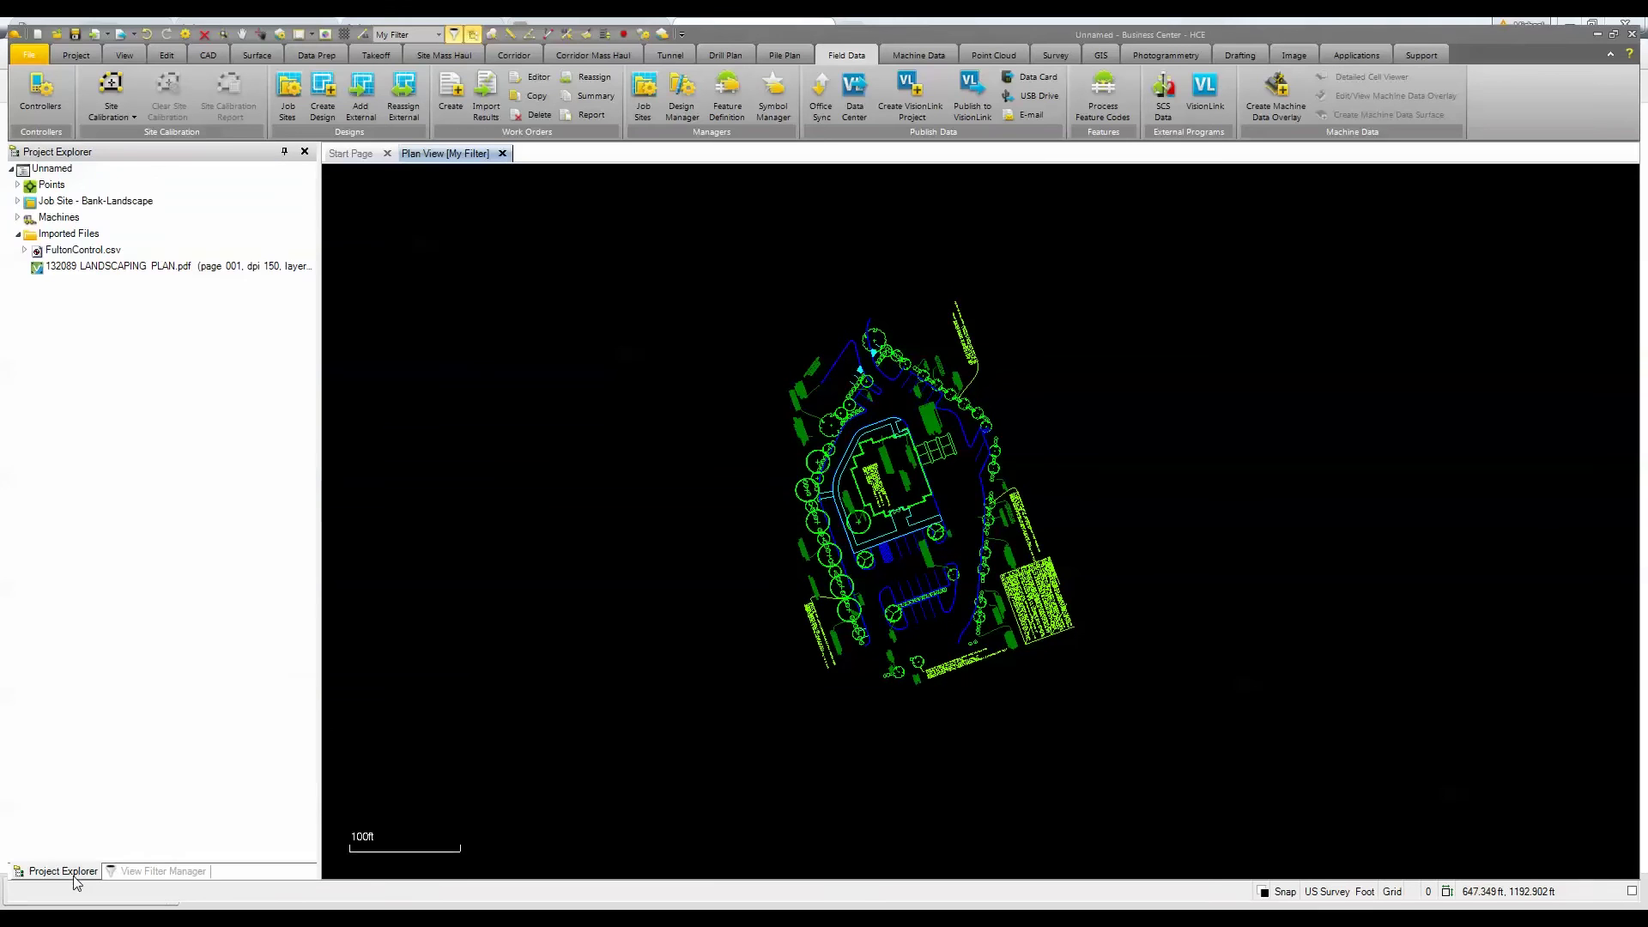
click(18, 202)
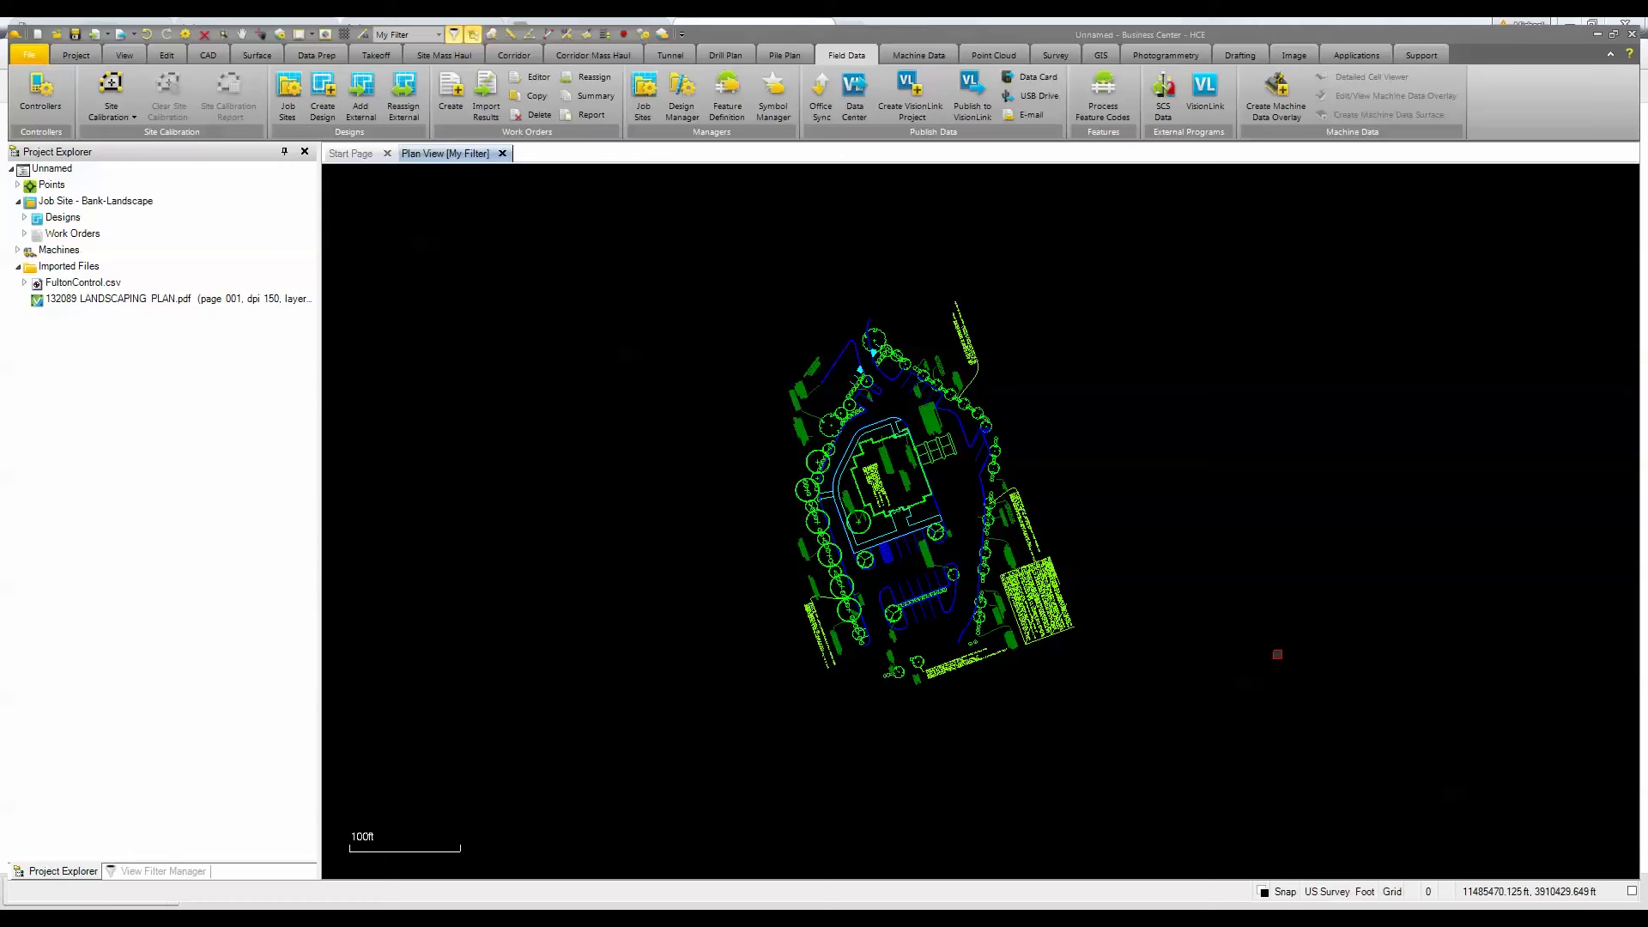
Switch to the Trimble SCS900 Emulator and open the Bank-Landscape site with the Stkout Veg work order and Landscape Veg design.
key(super)
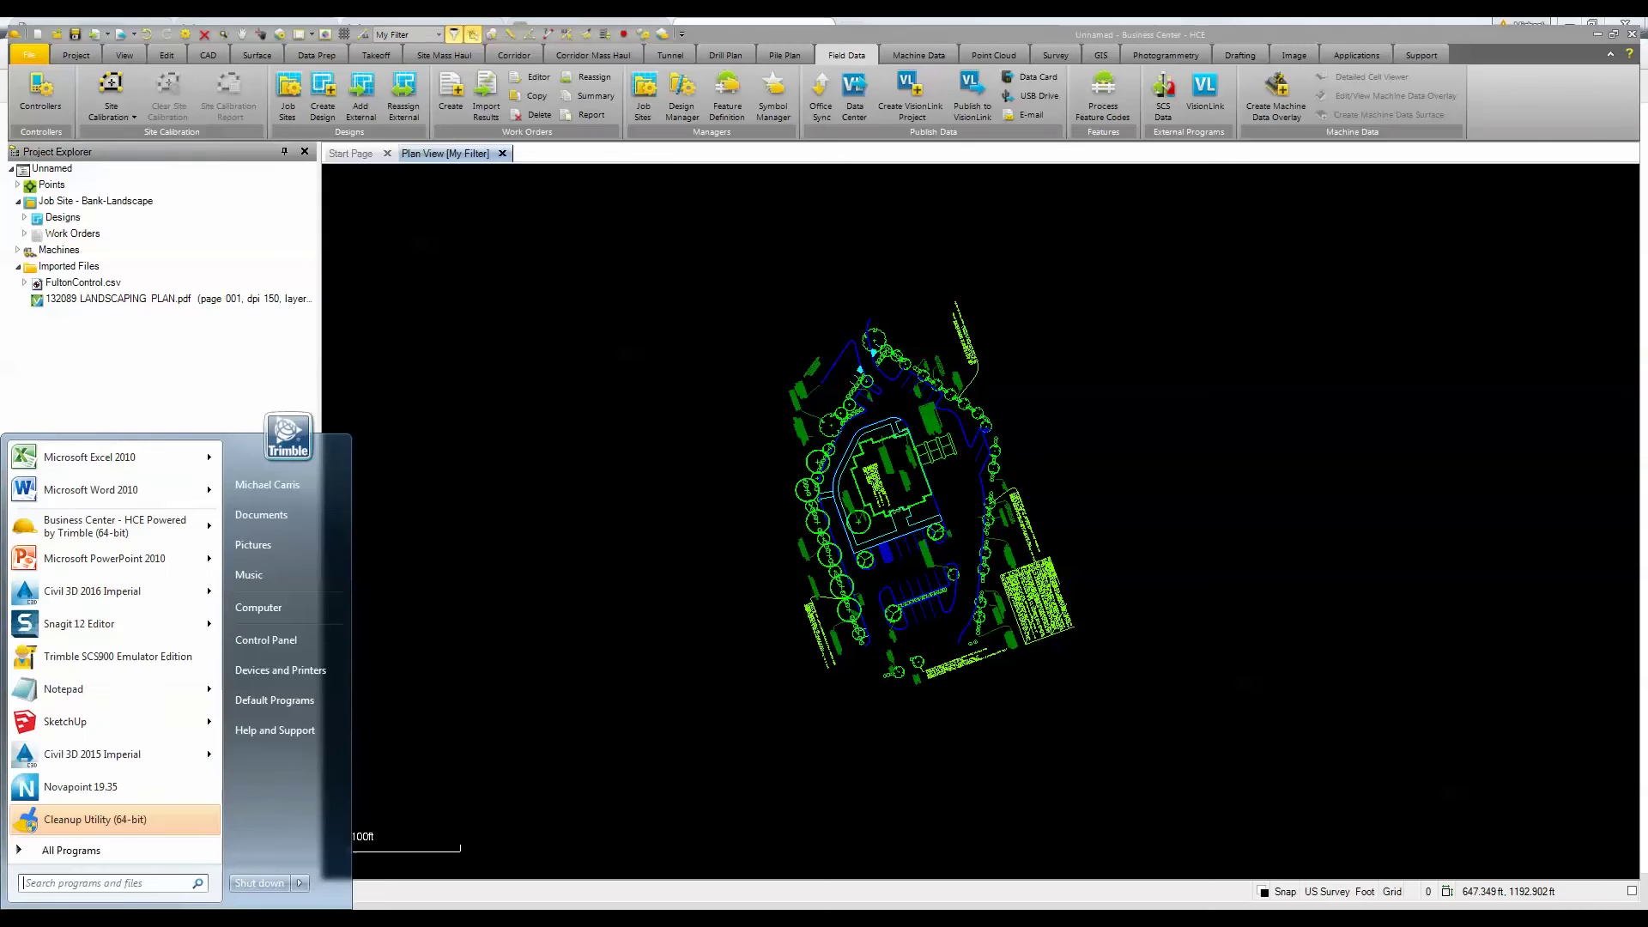
click(219, 682)
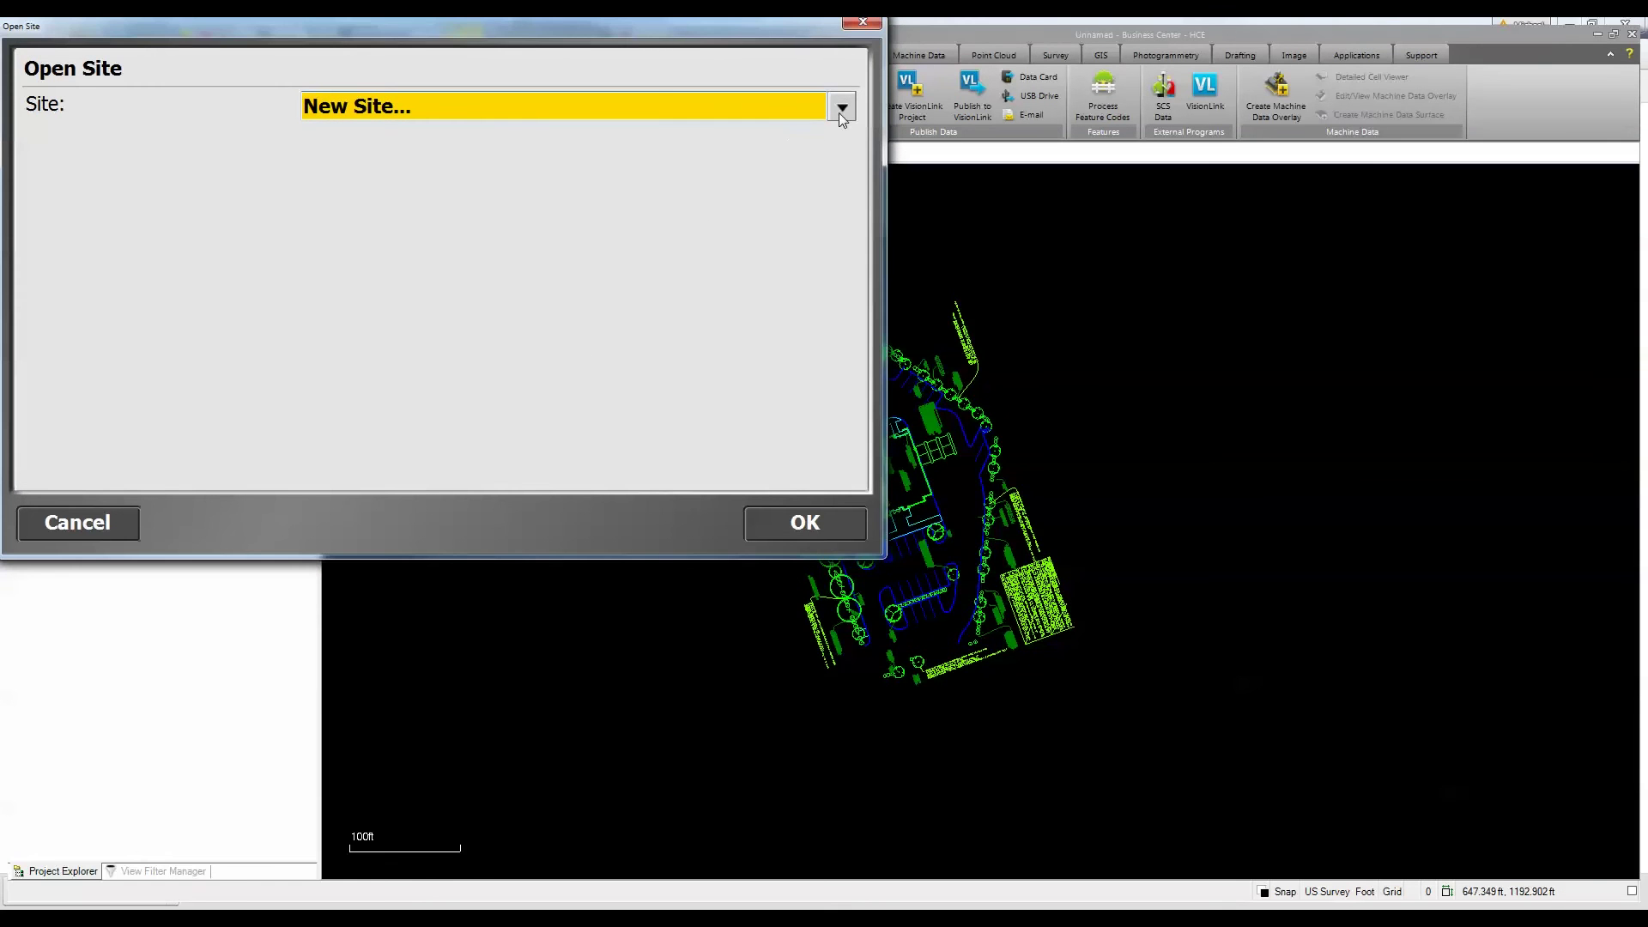
click(843, 109)
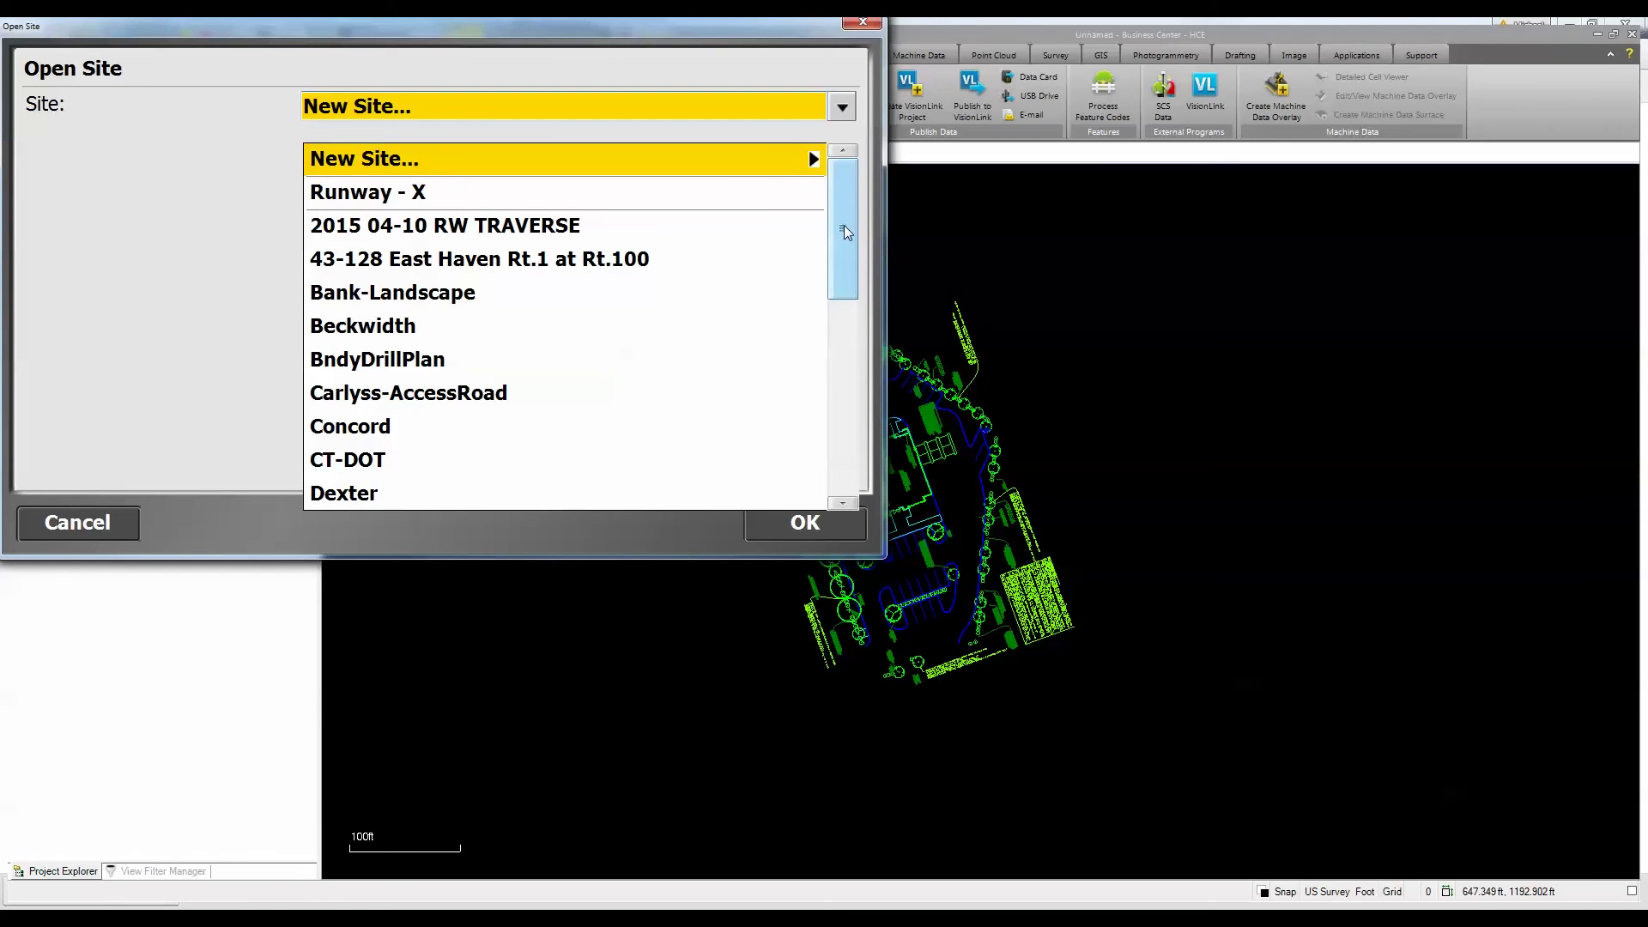
click(368, 292)
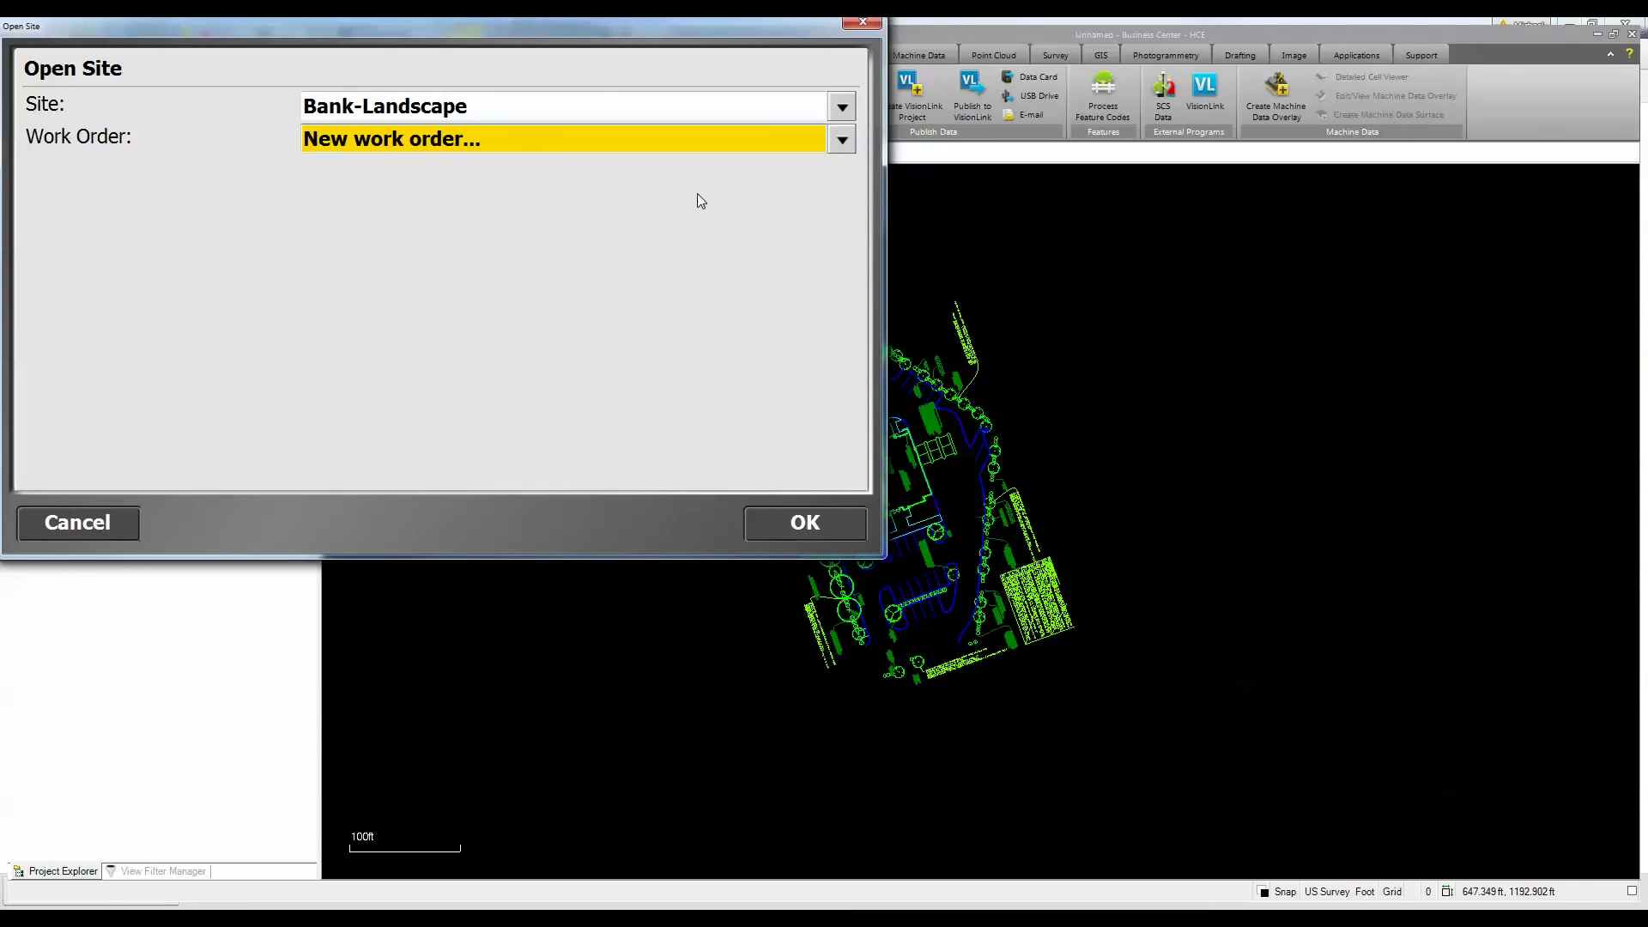
click(843, 145)
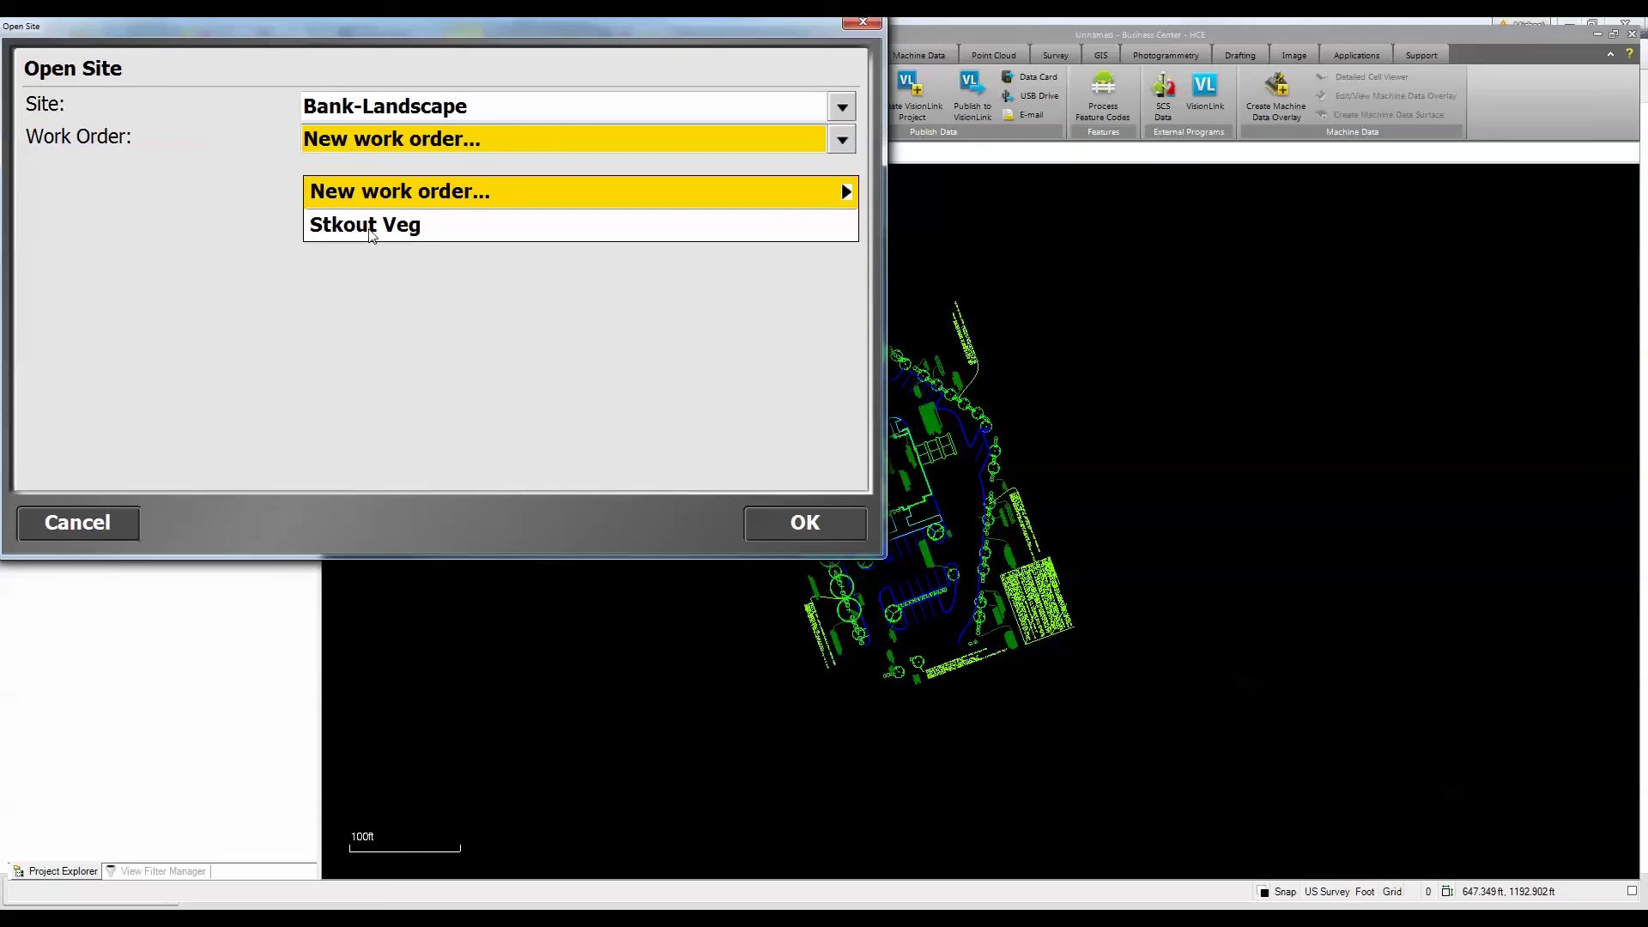
click(369, 229)
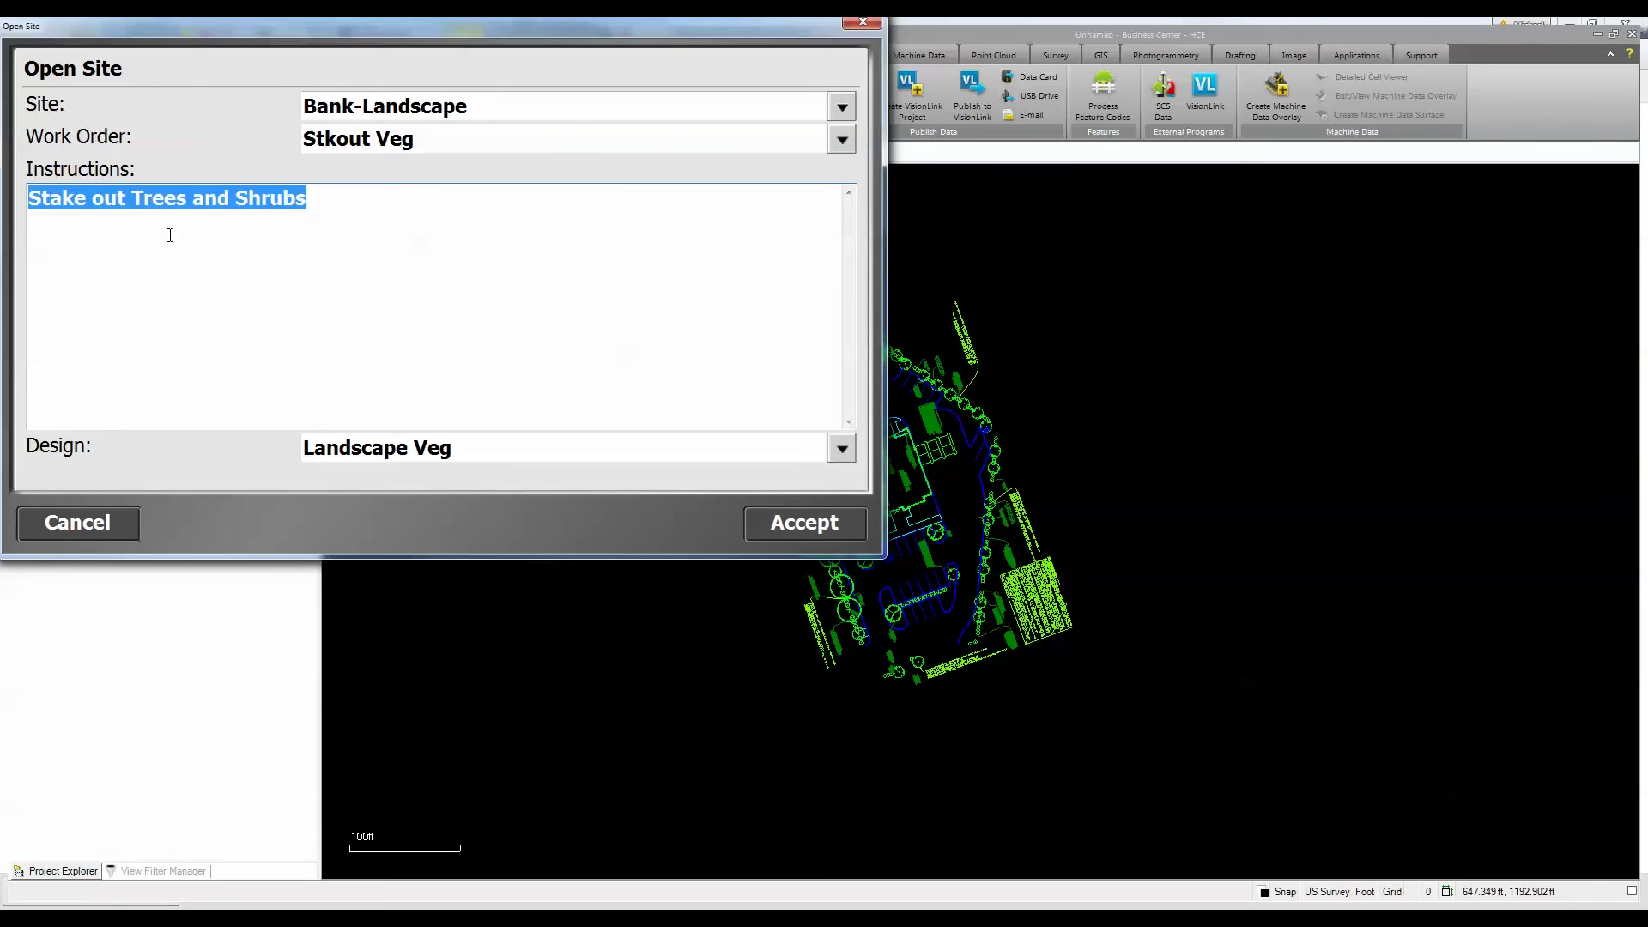
click(775, 524)
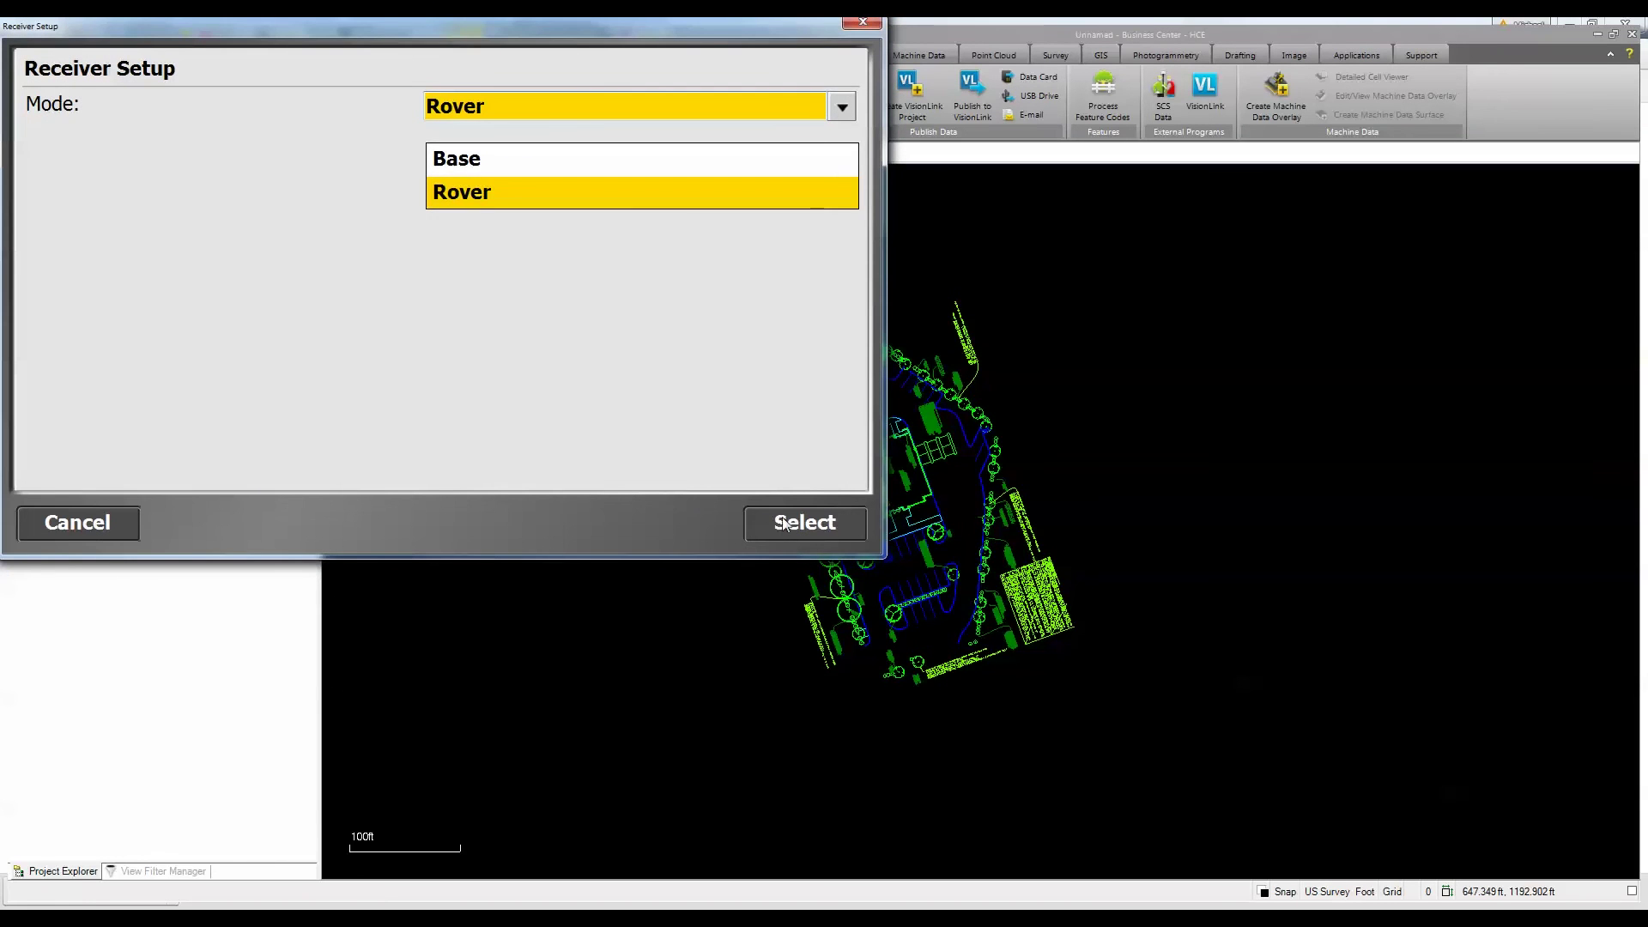
Set up the receiver as a Rover with Emulator connection, Radio in Receiver, Network ID 1, Emulator base and Zephyr antenna, skipping site calibration.
click(782, 522)
click(786, 524)
click(787, 524)
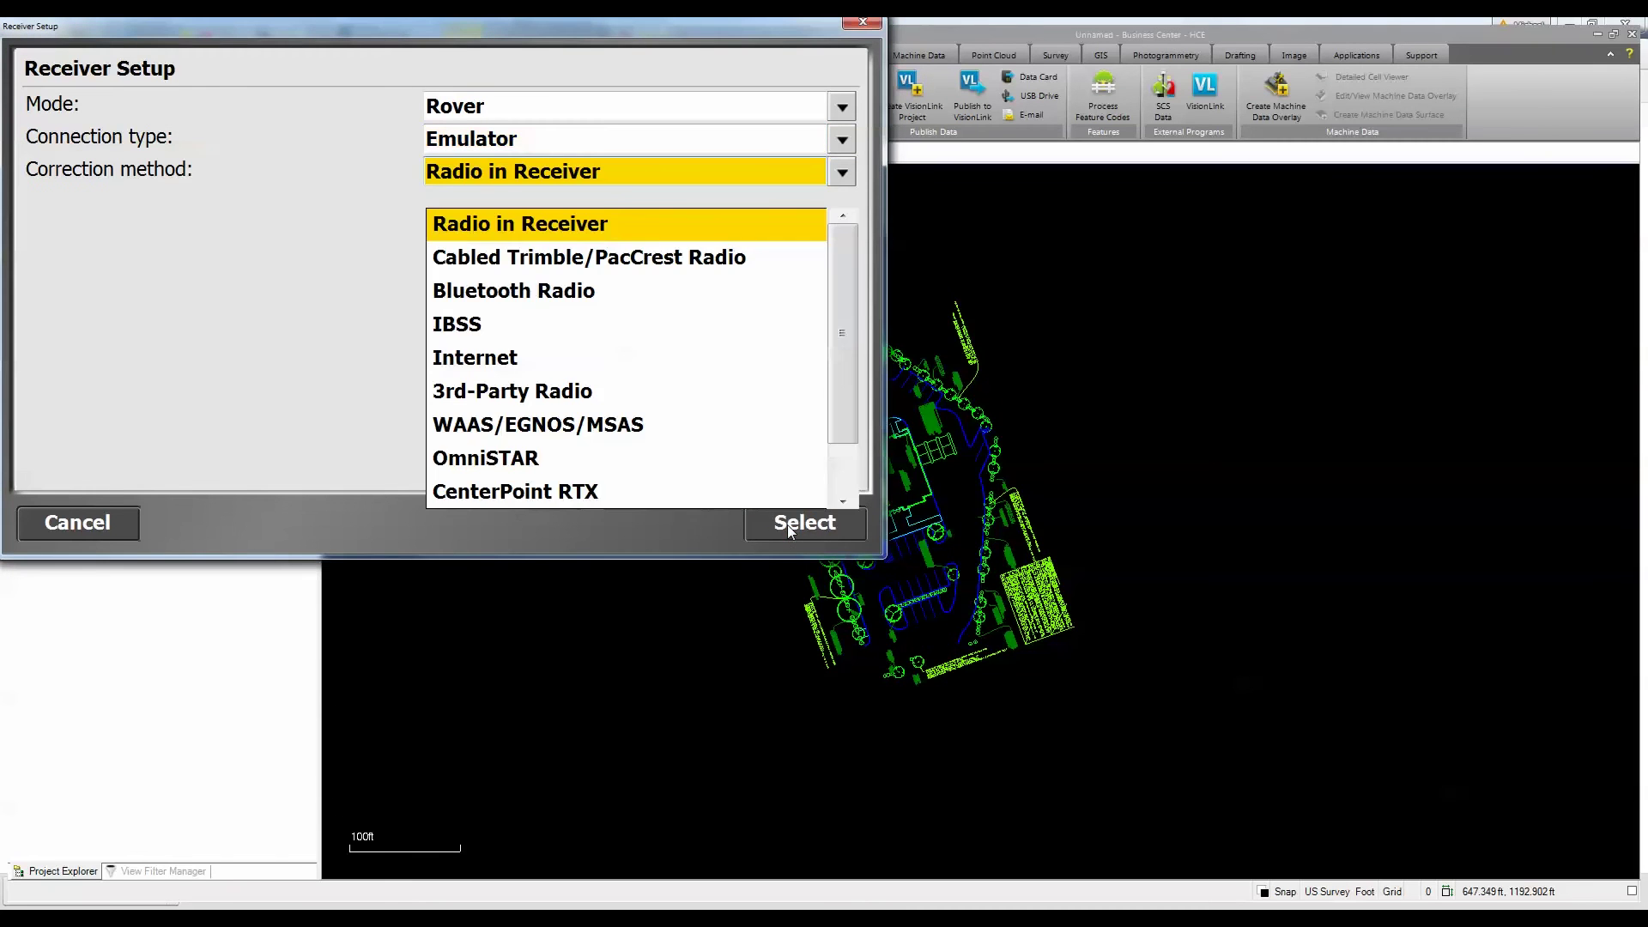
click(786, 524)
click(787, 523)
click(787, 523)
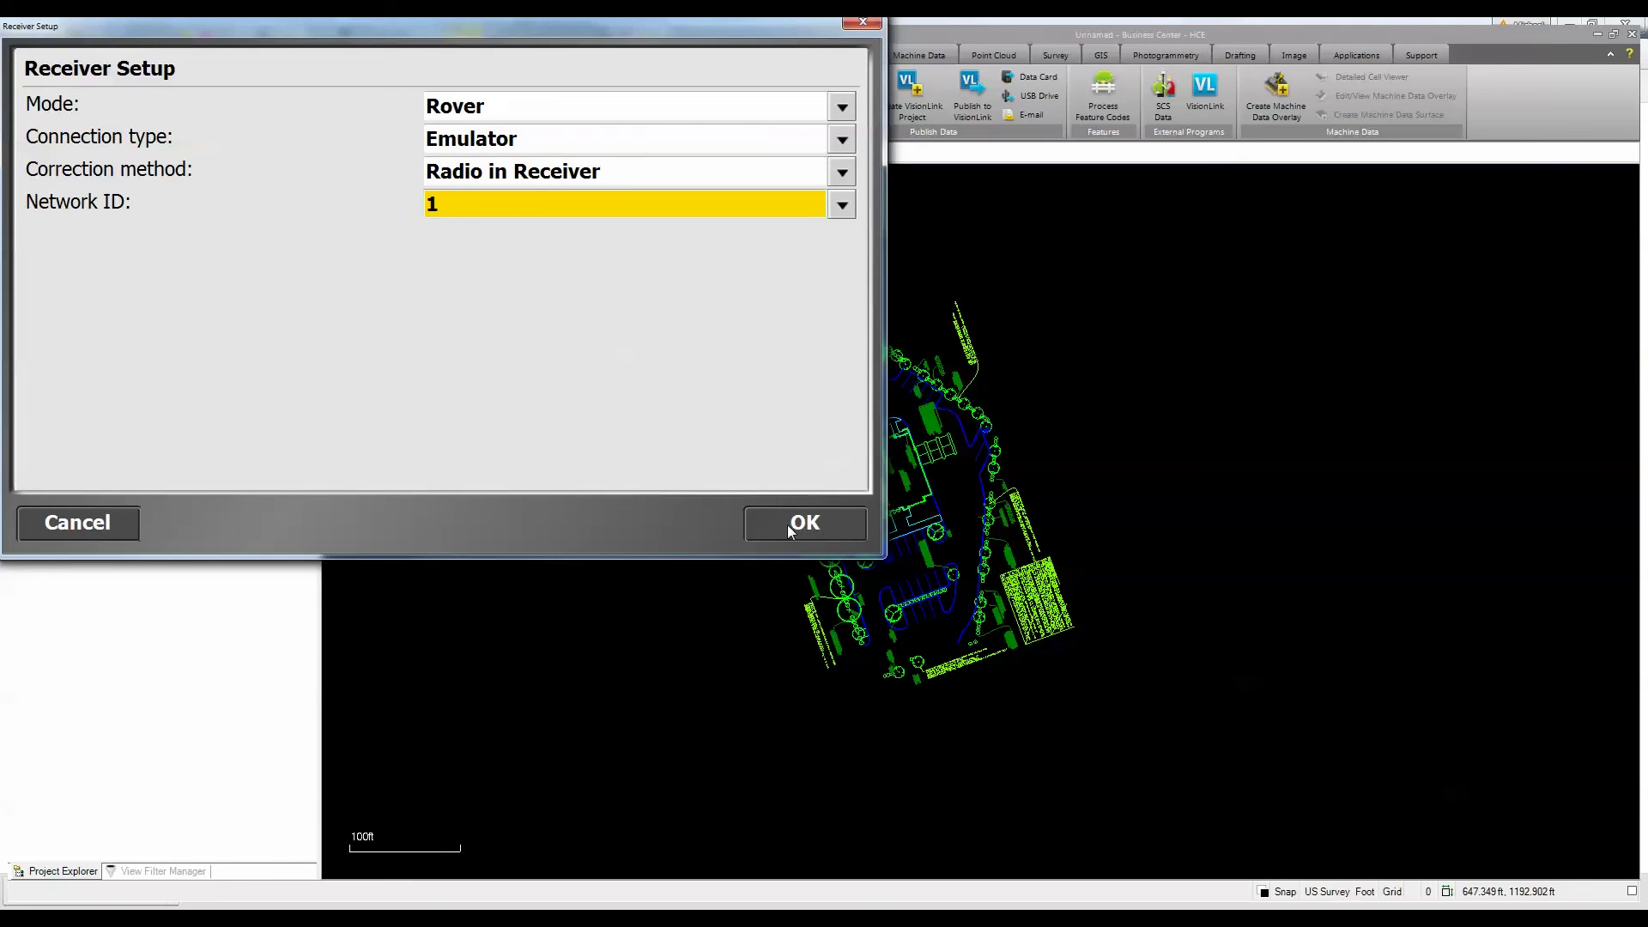
click(788, 526)
click(788, 526)
click(788, 526)
click(788, 526)
click(788, 526)
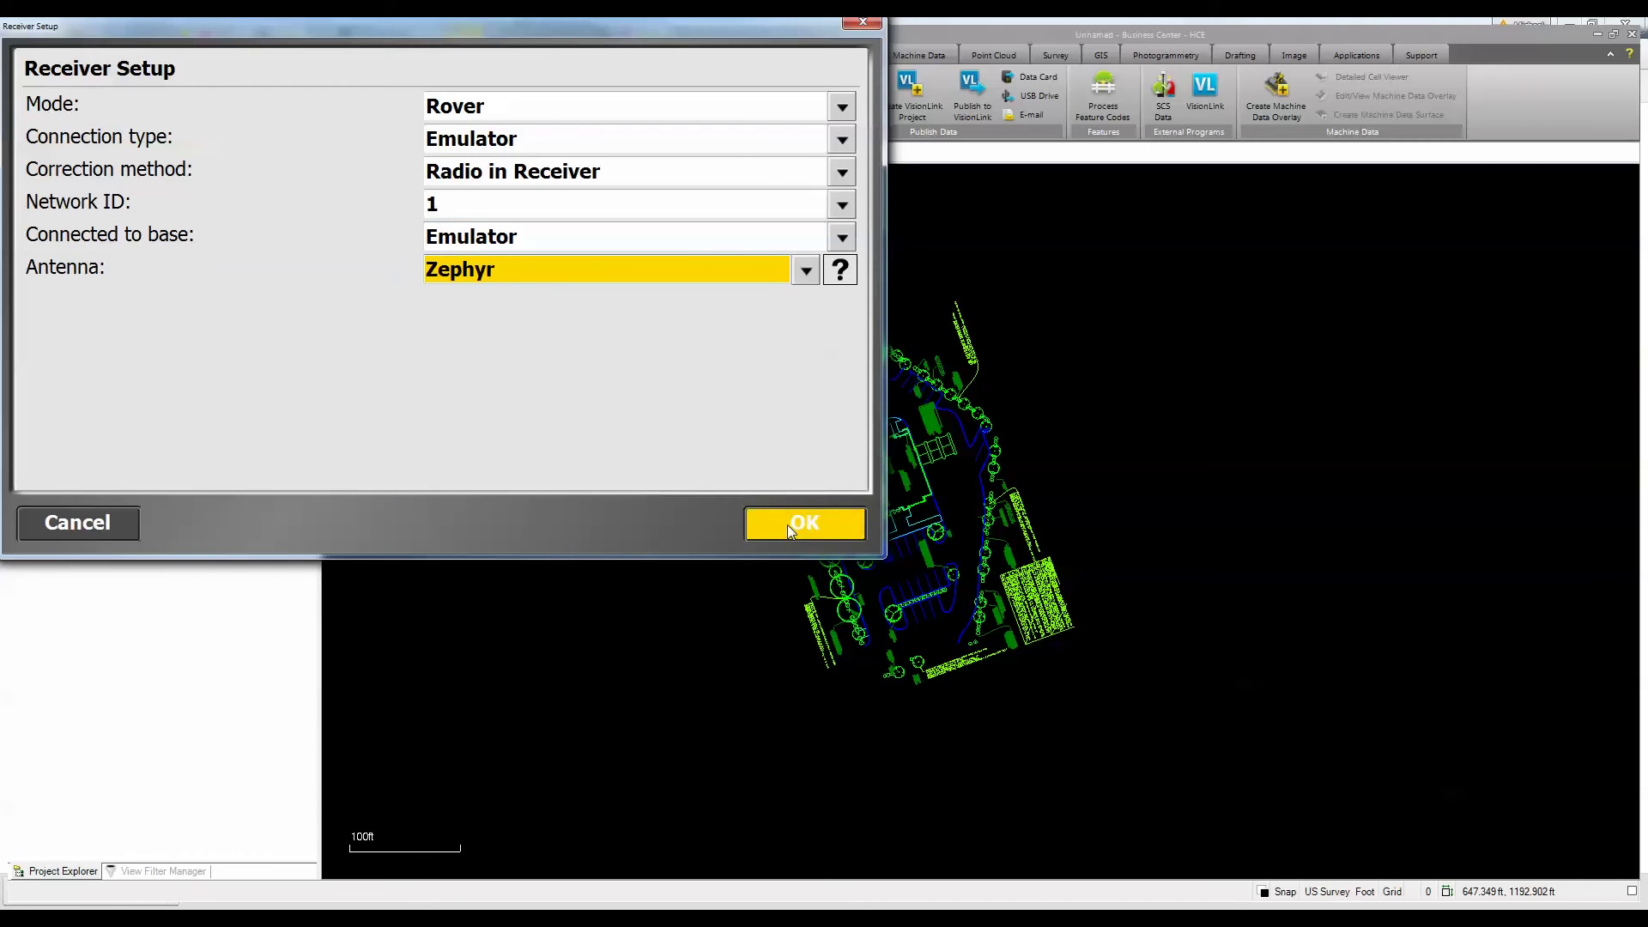
click(788, 526)
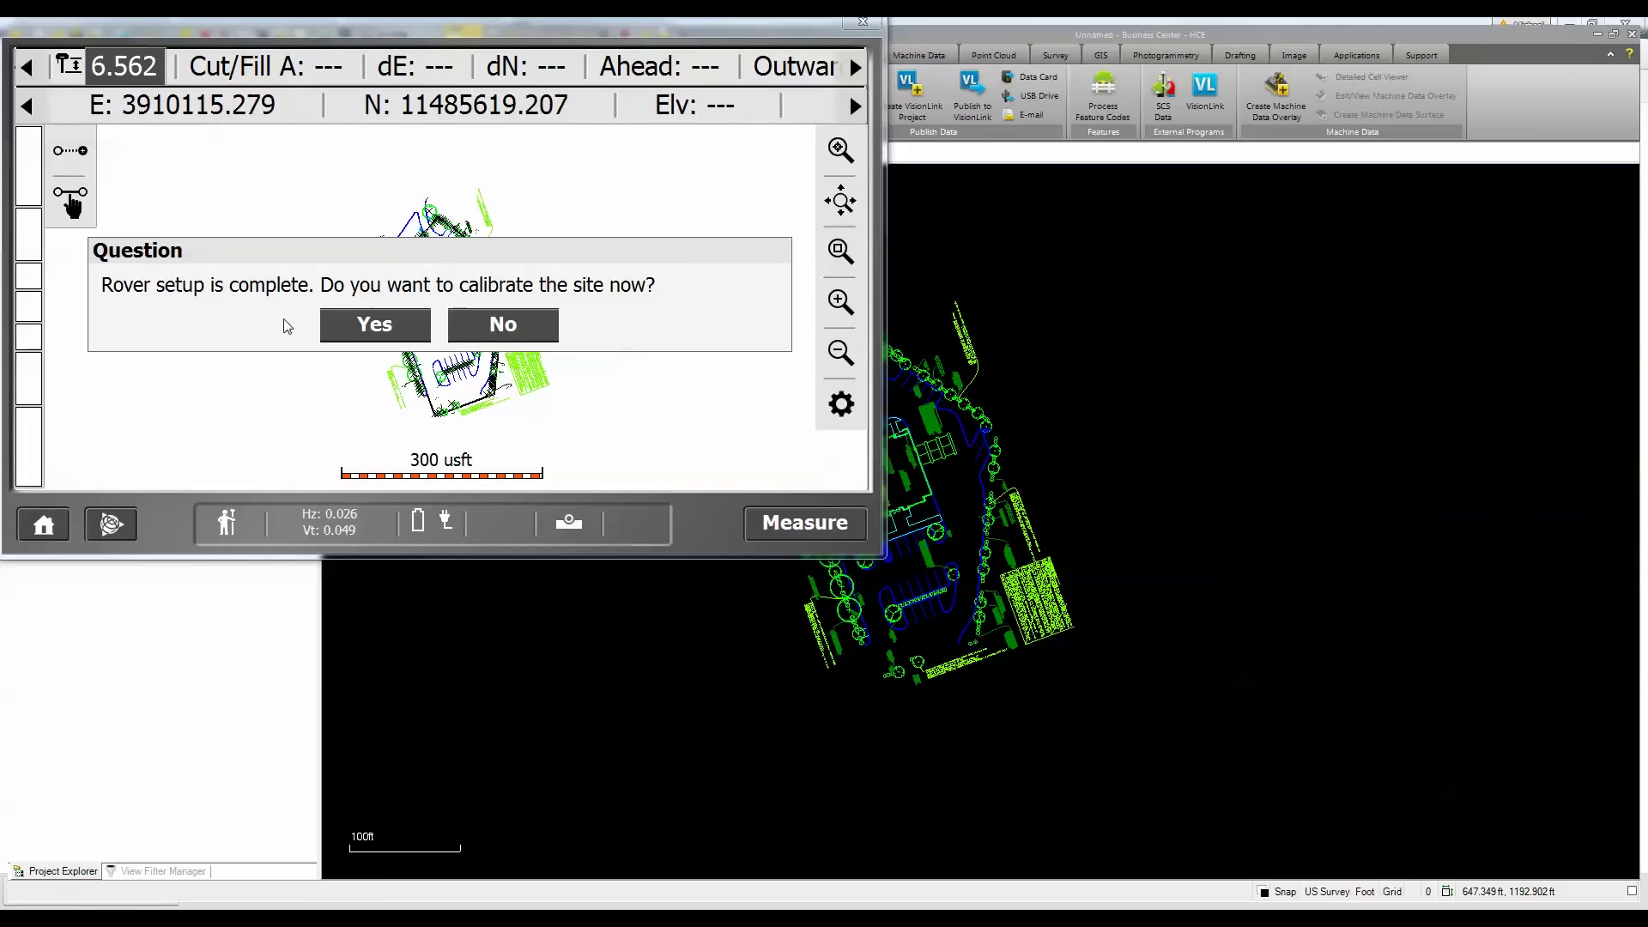
click(506, 329)
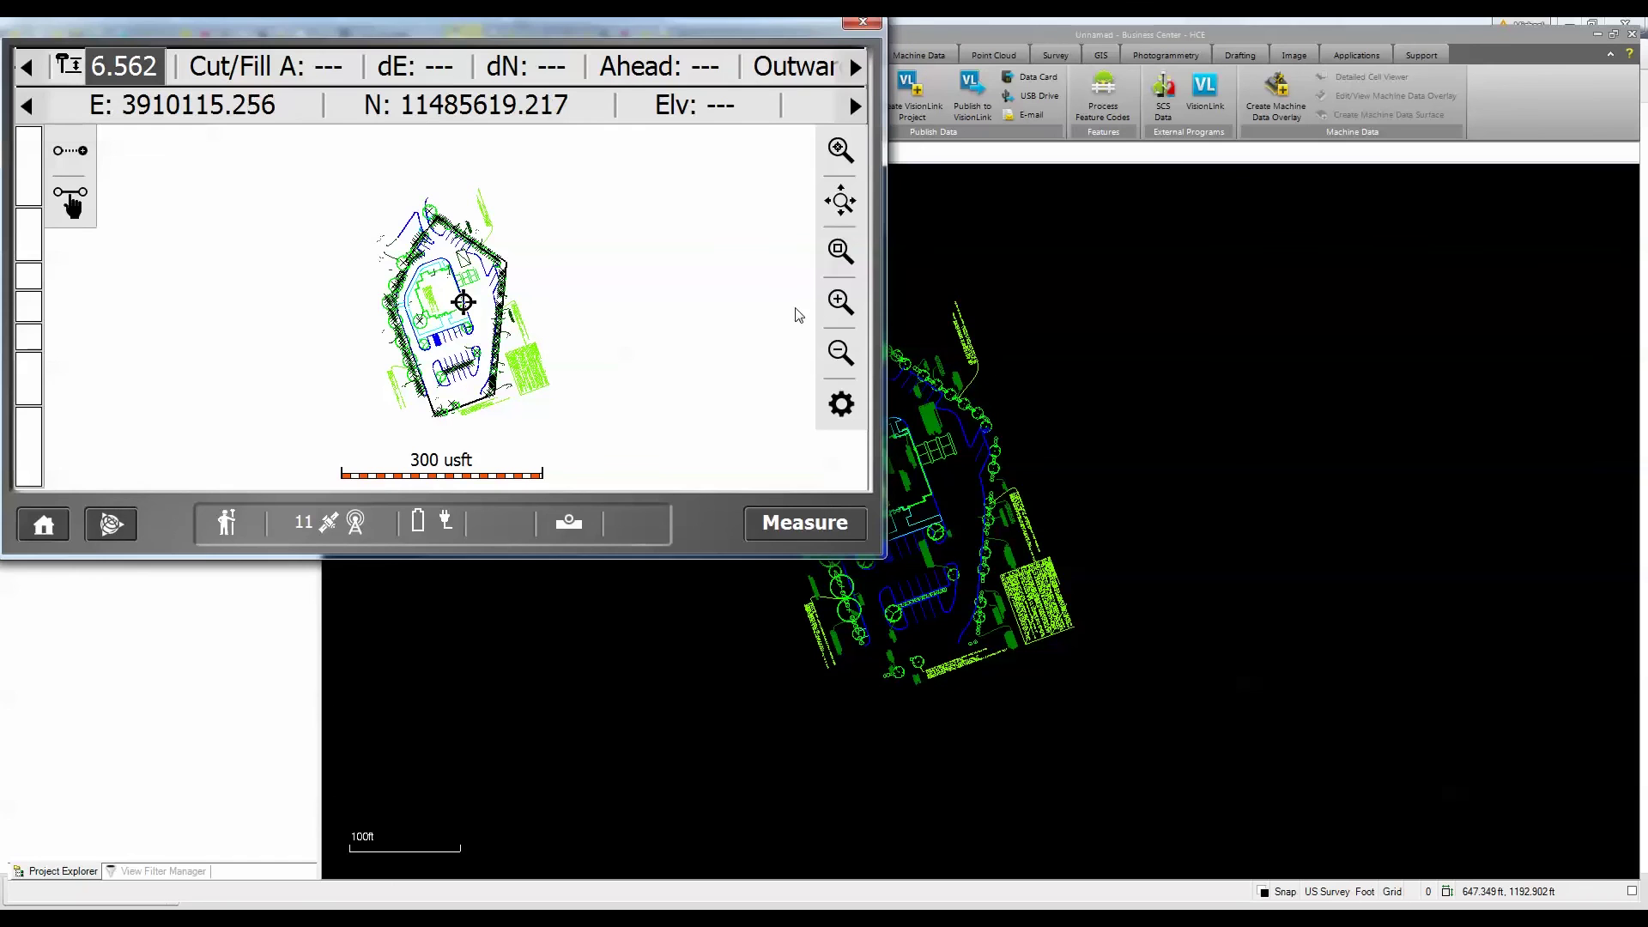
Start staking point 1061, the lowest shrub in the row along the property line below the site's northern corner.
click(841, 250)
drag(386, 225, 459, 284)
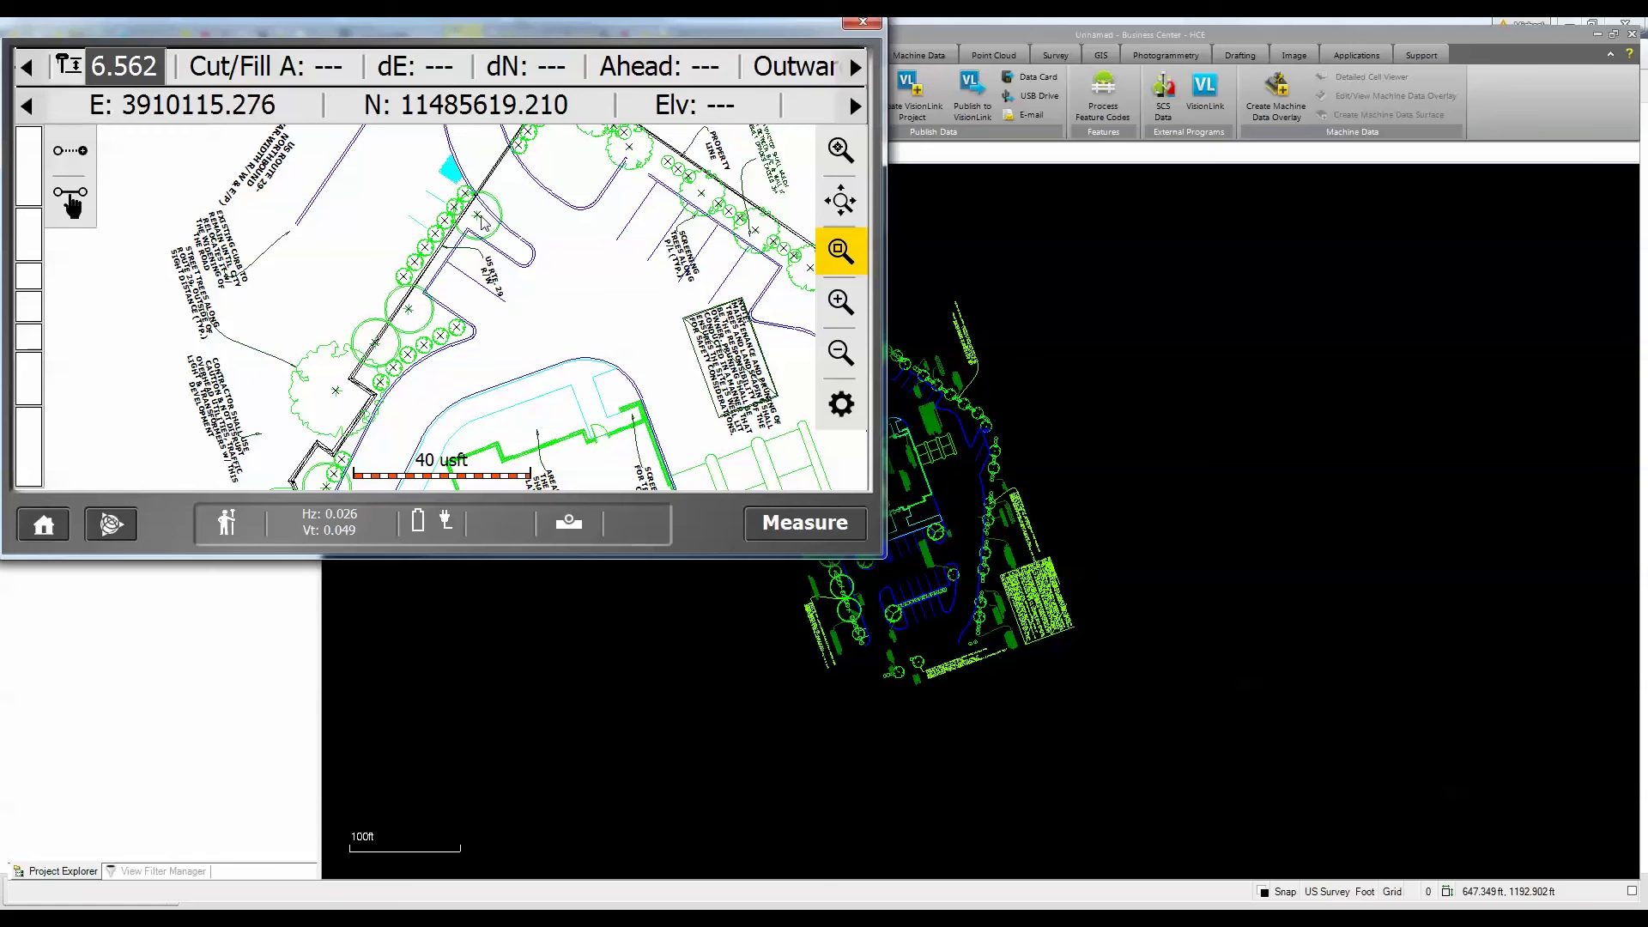
drag(398, 192, 442, 242)
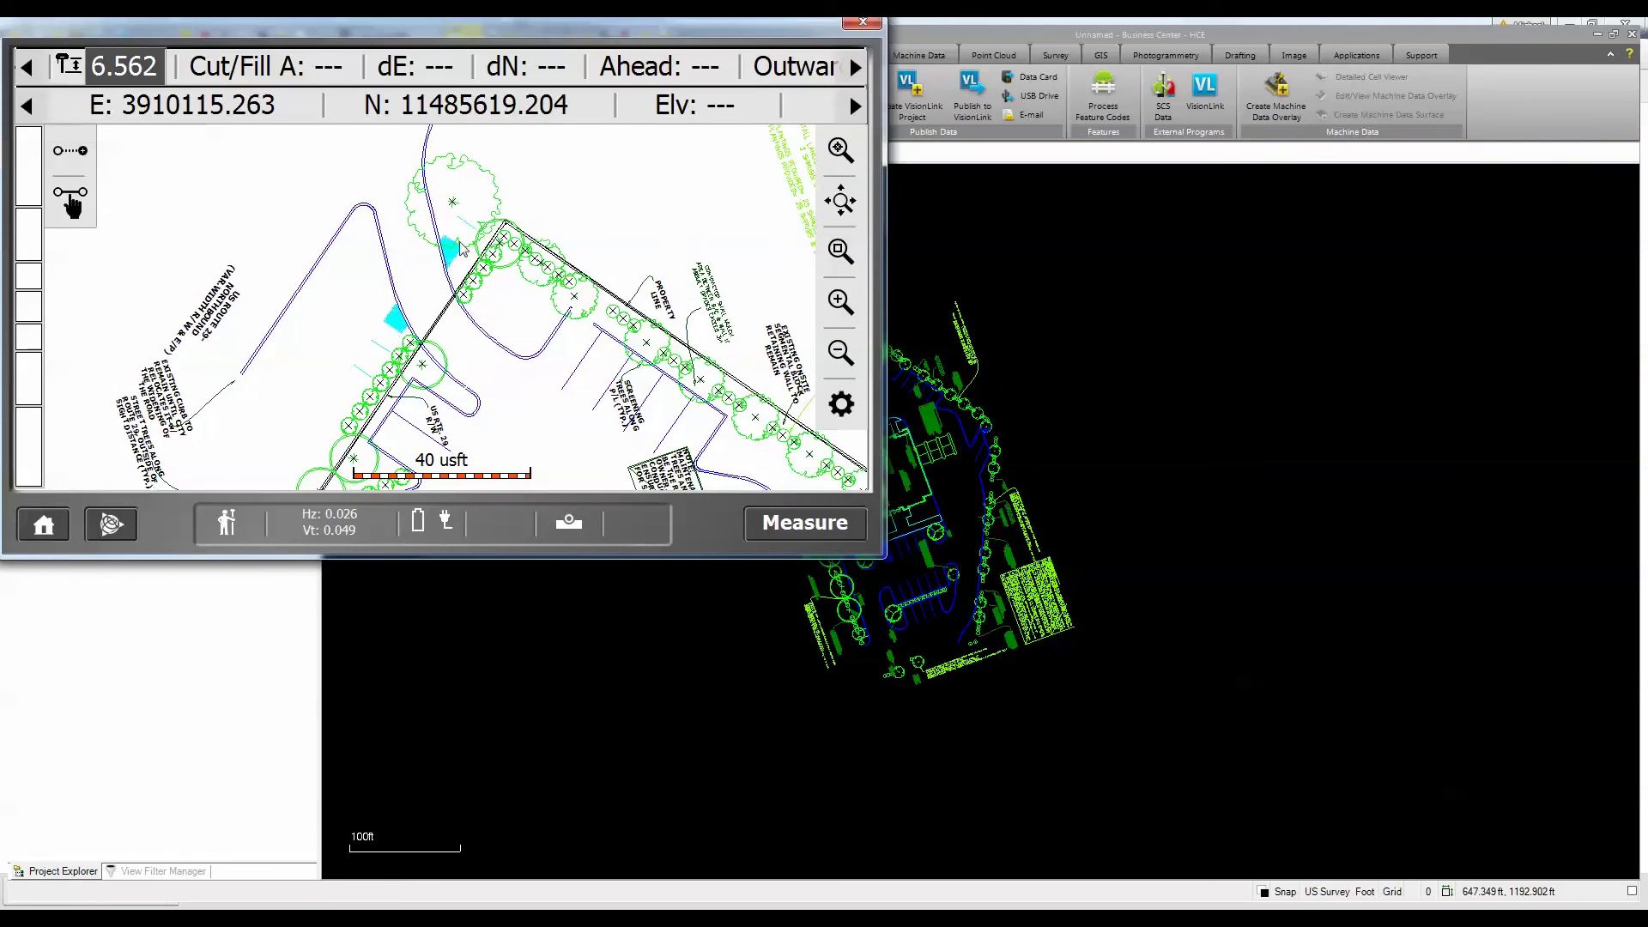
click(842, 251)
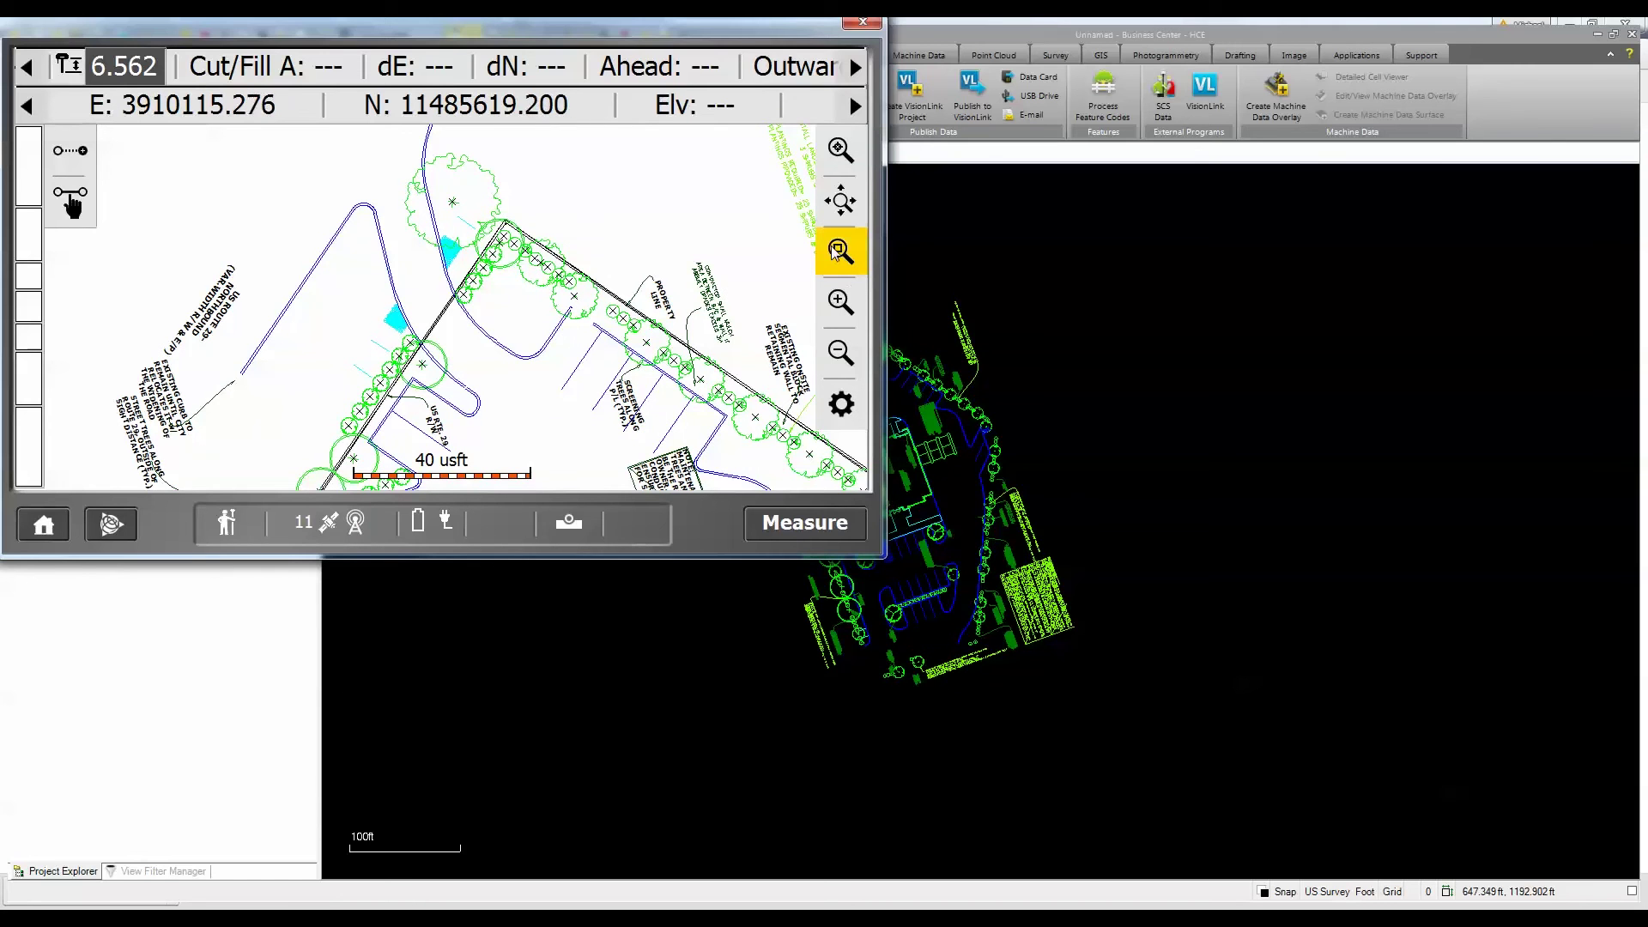
drag(406, 210, 594, 334)
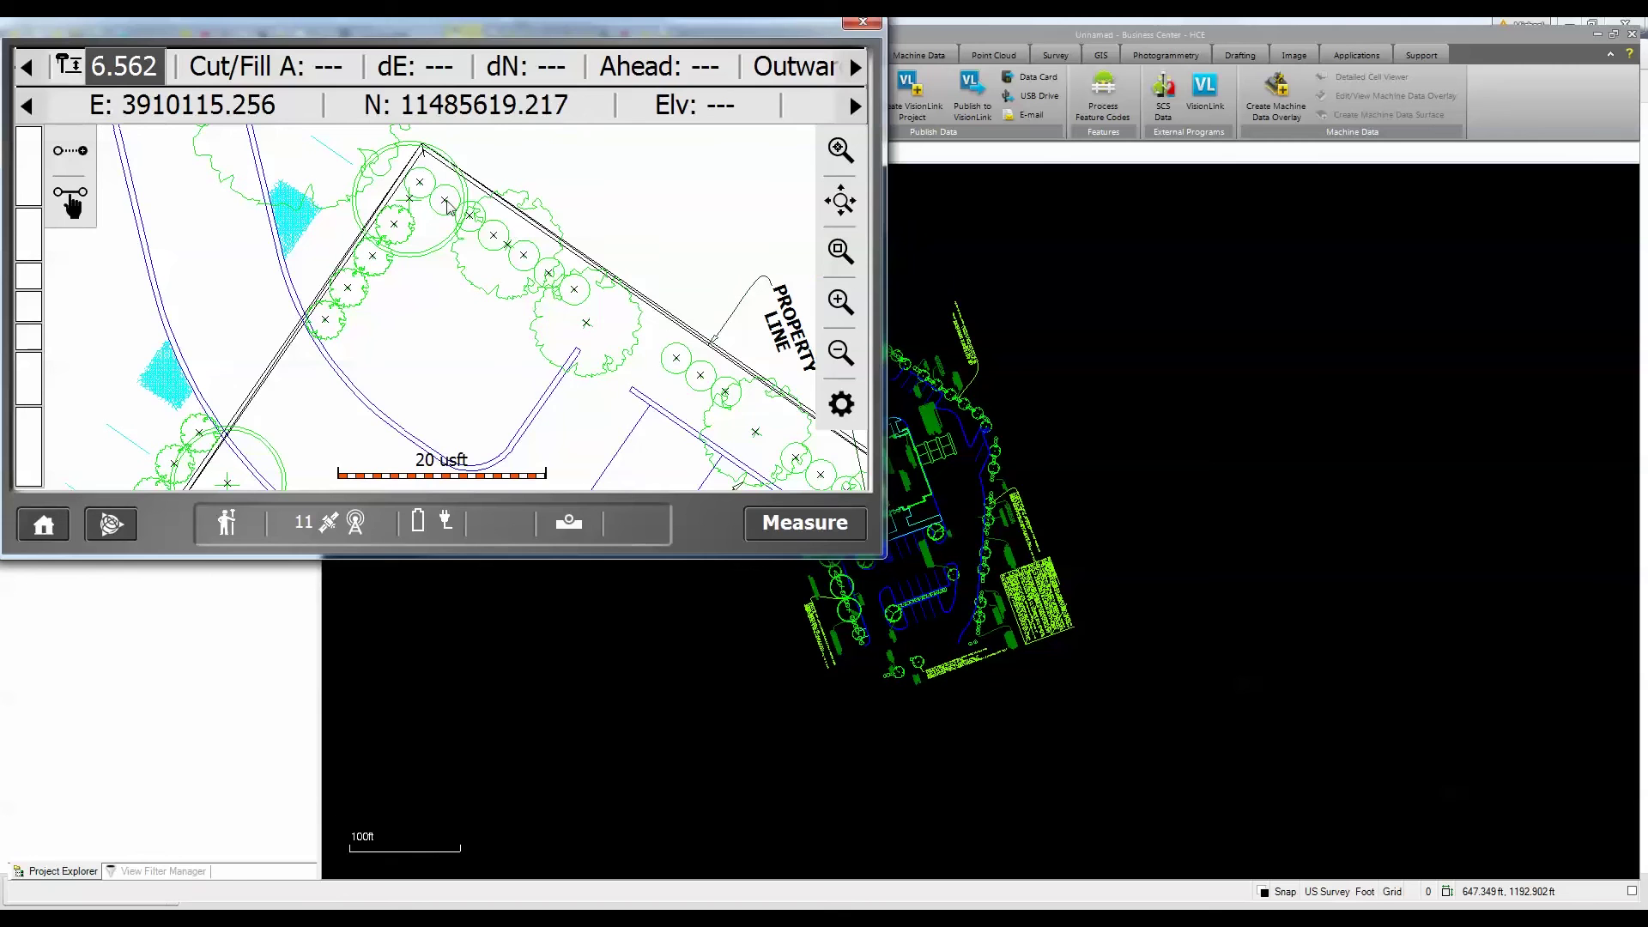
click(325, 322)
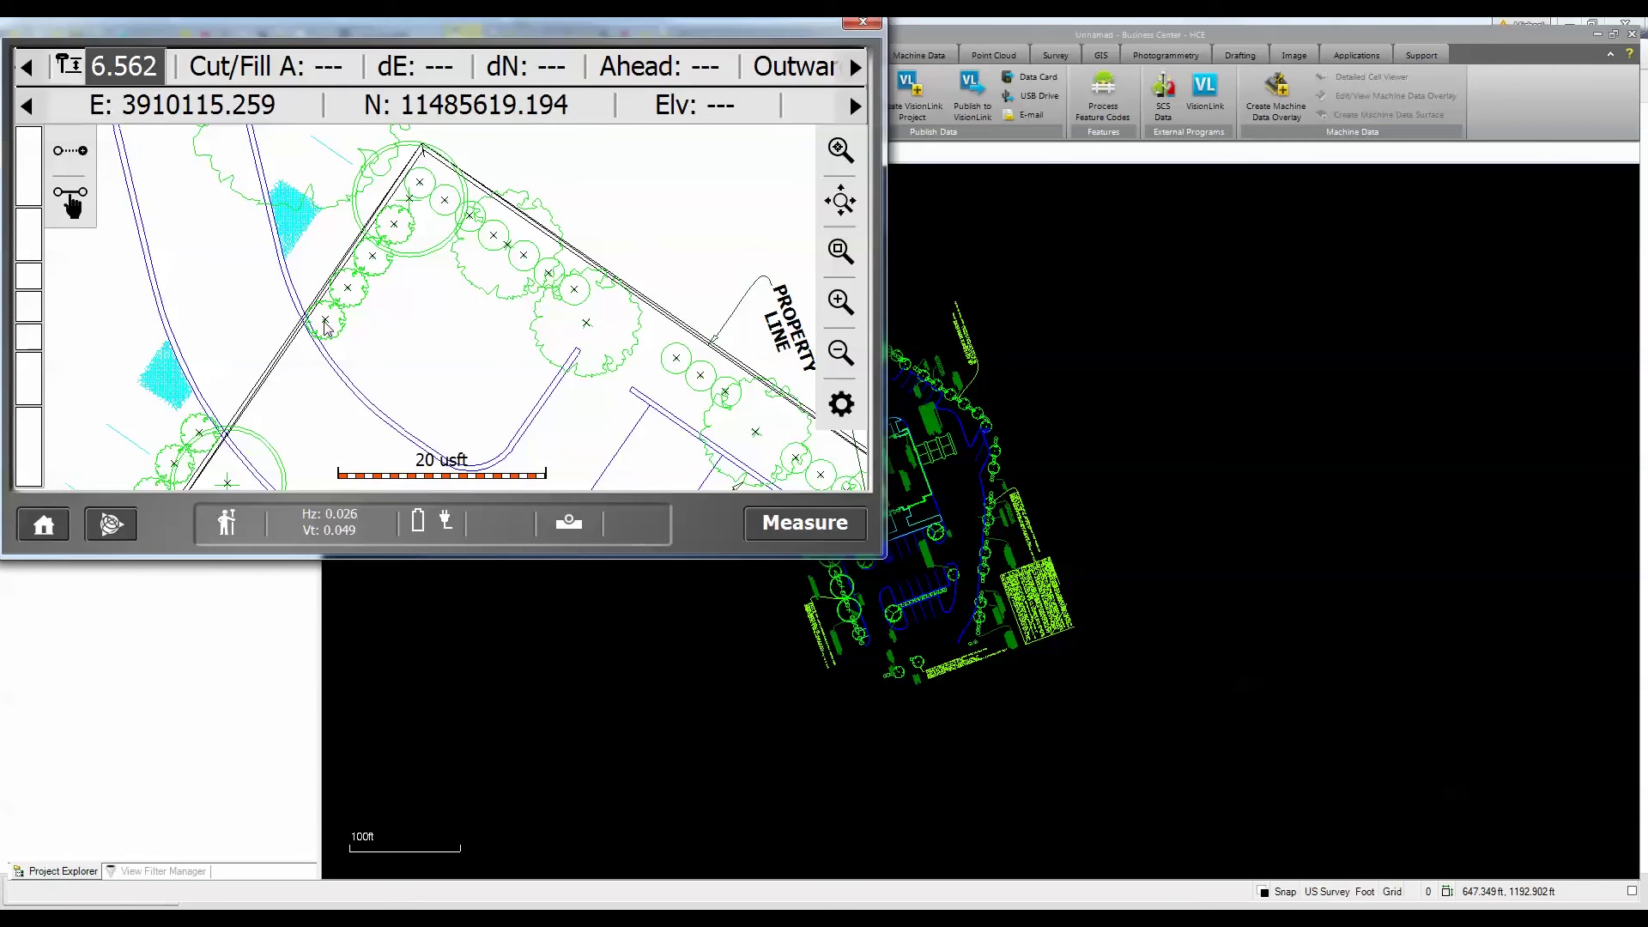
click(328, 322)
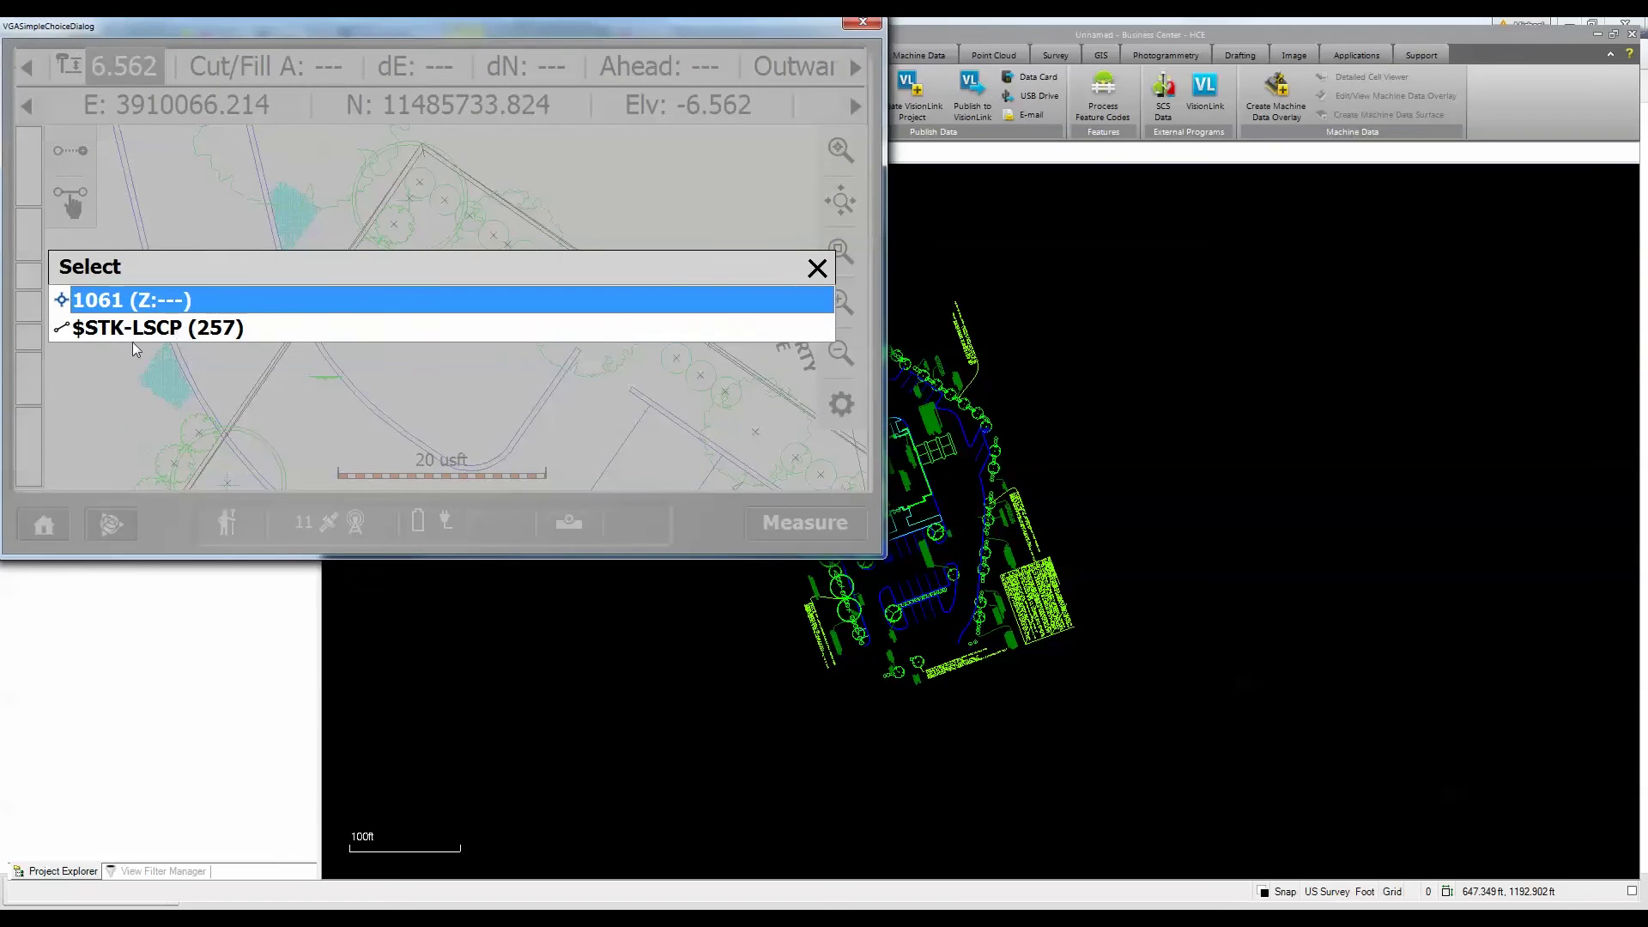
click(104, 305)
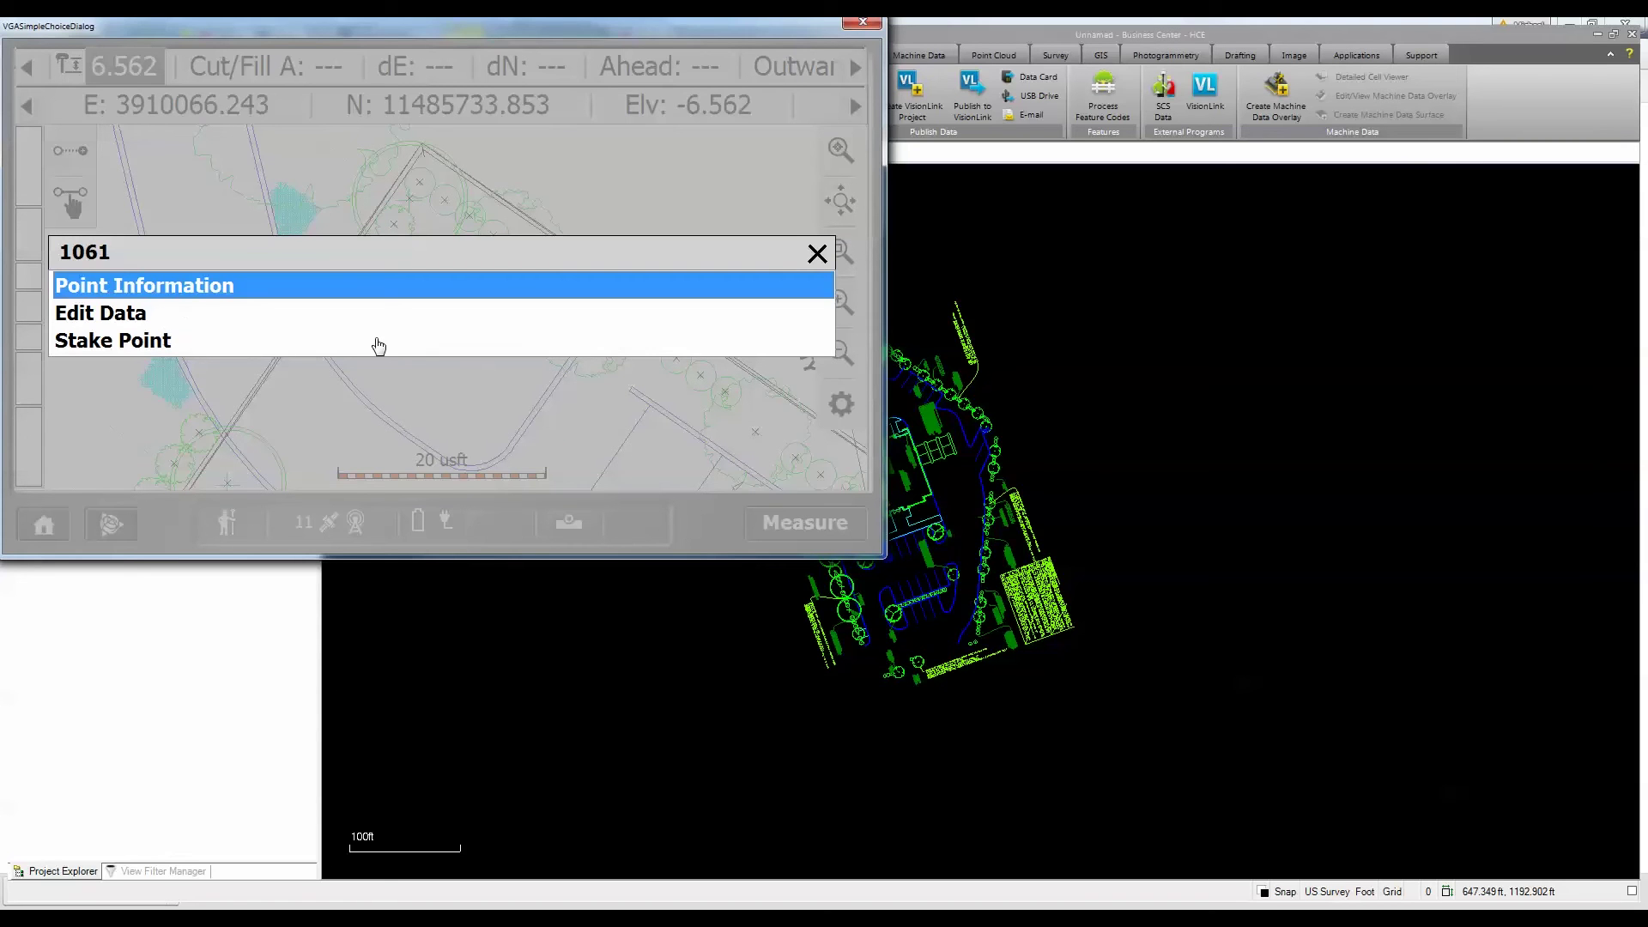
click(167, 340)
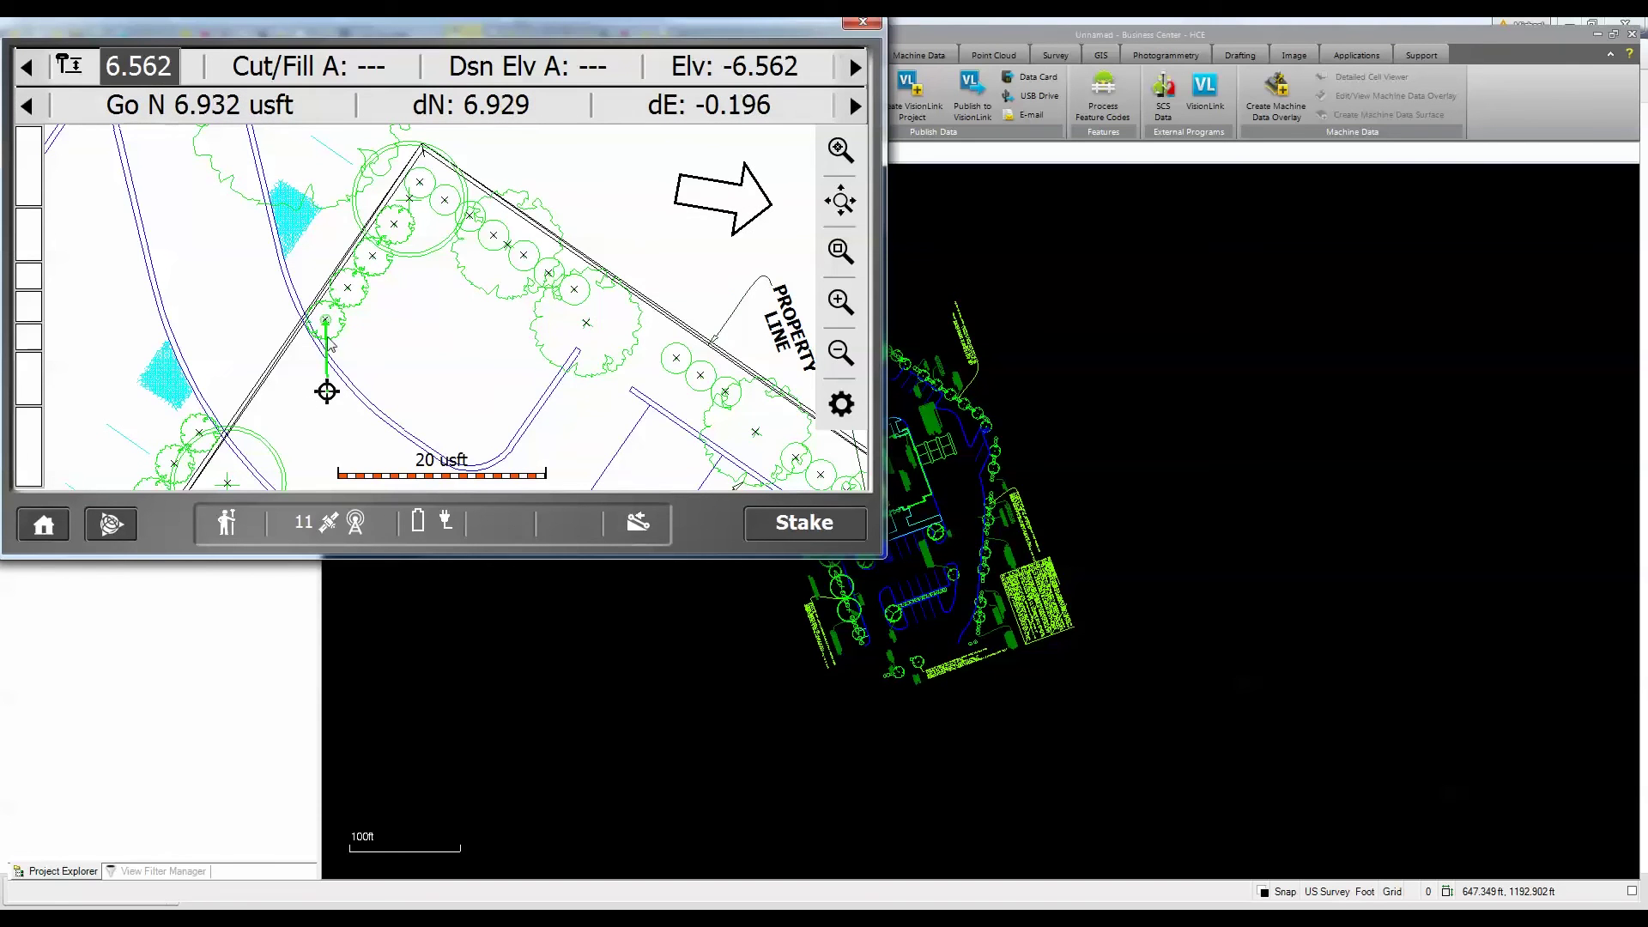
Move the rover onto point 1061, record the stake, and accept its report with the name 1061_stk and code VEG.
click(325, 323)
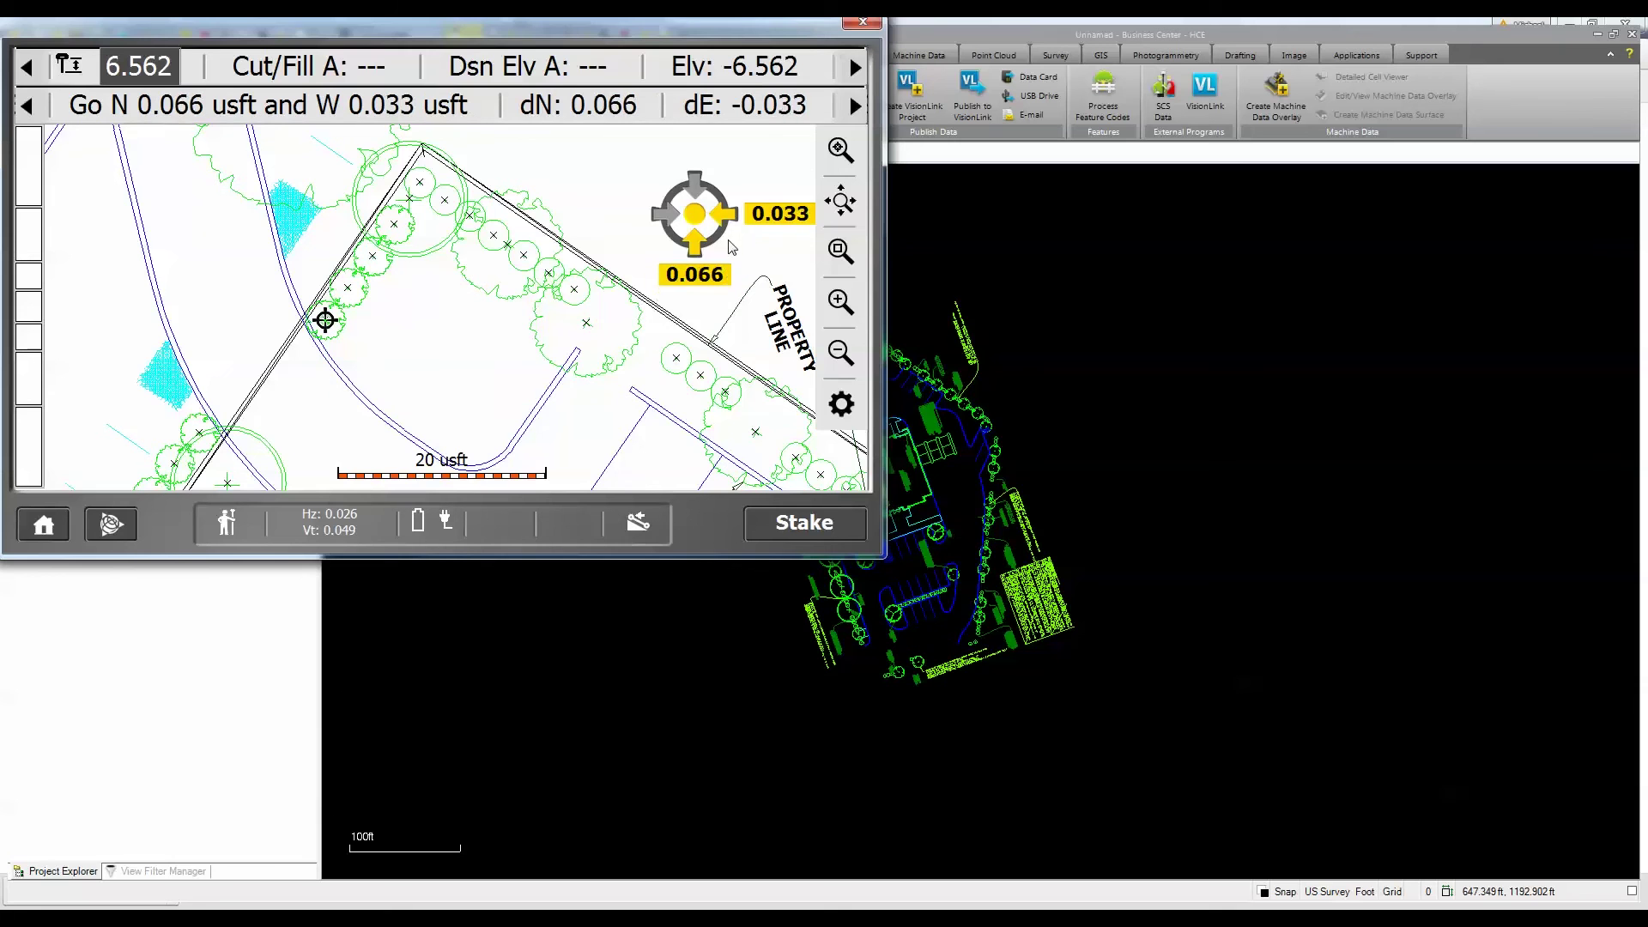
click(794, 525)
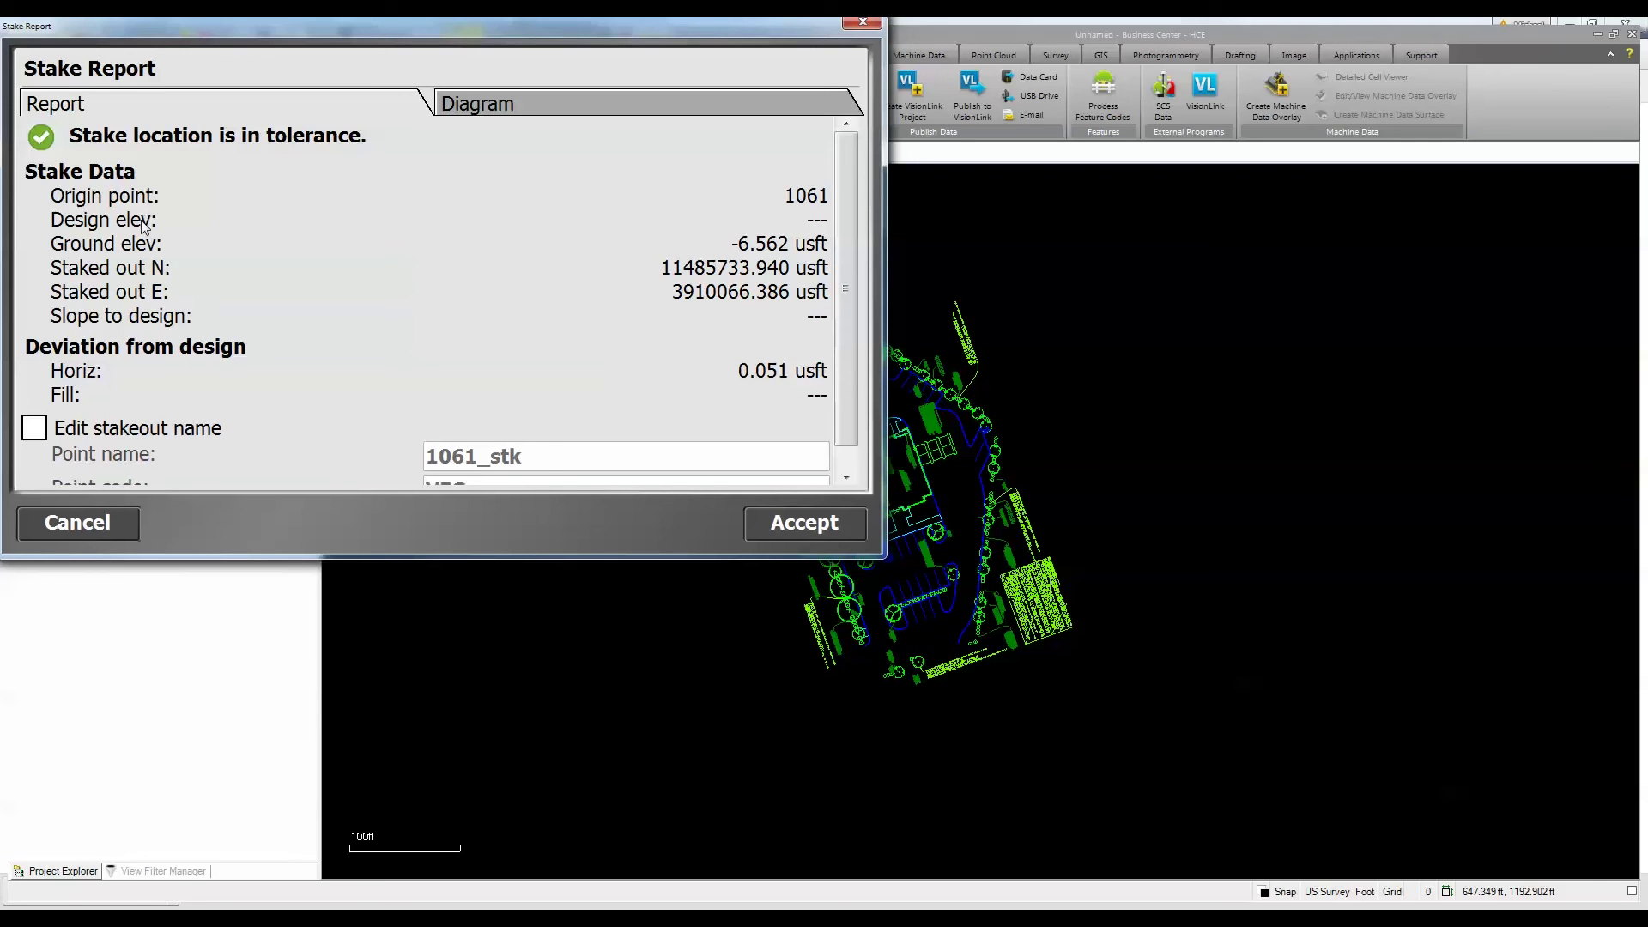
scroll(849, 239, down, 1)
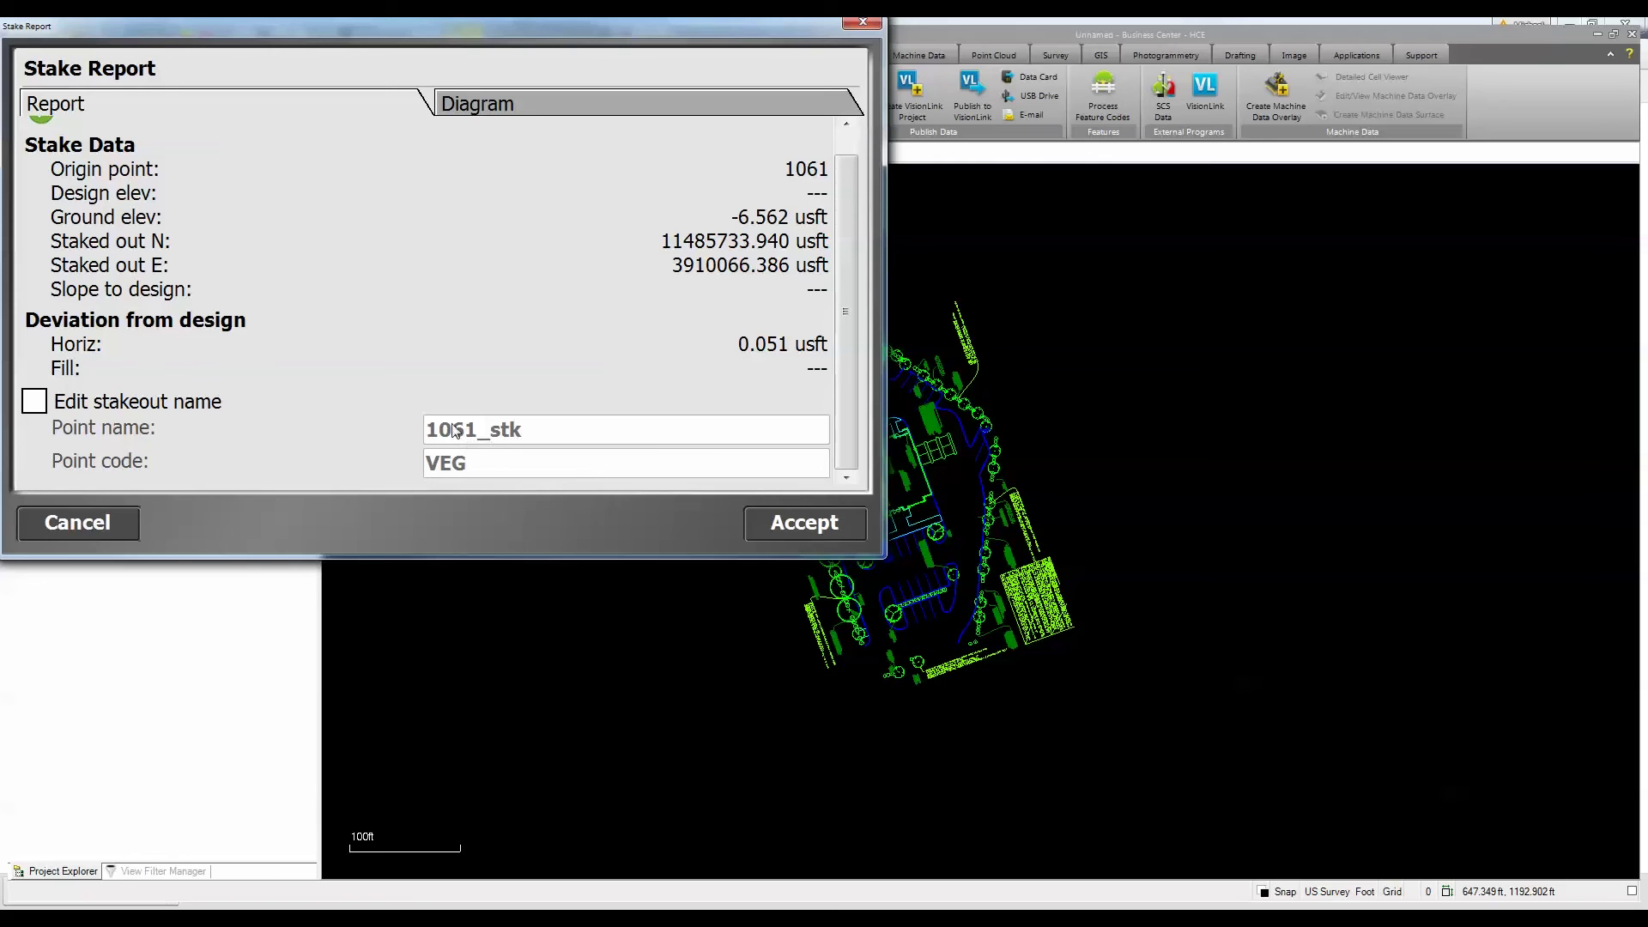
click(804, 525)
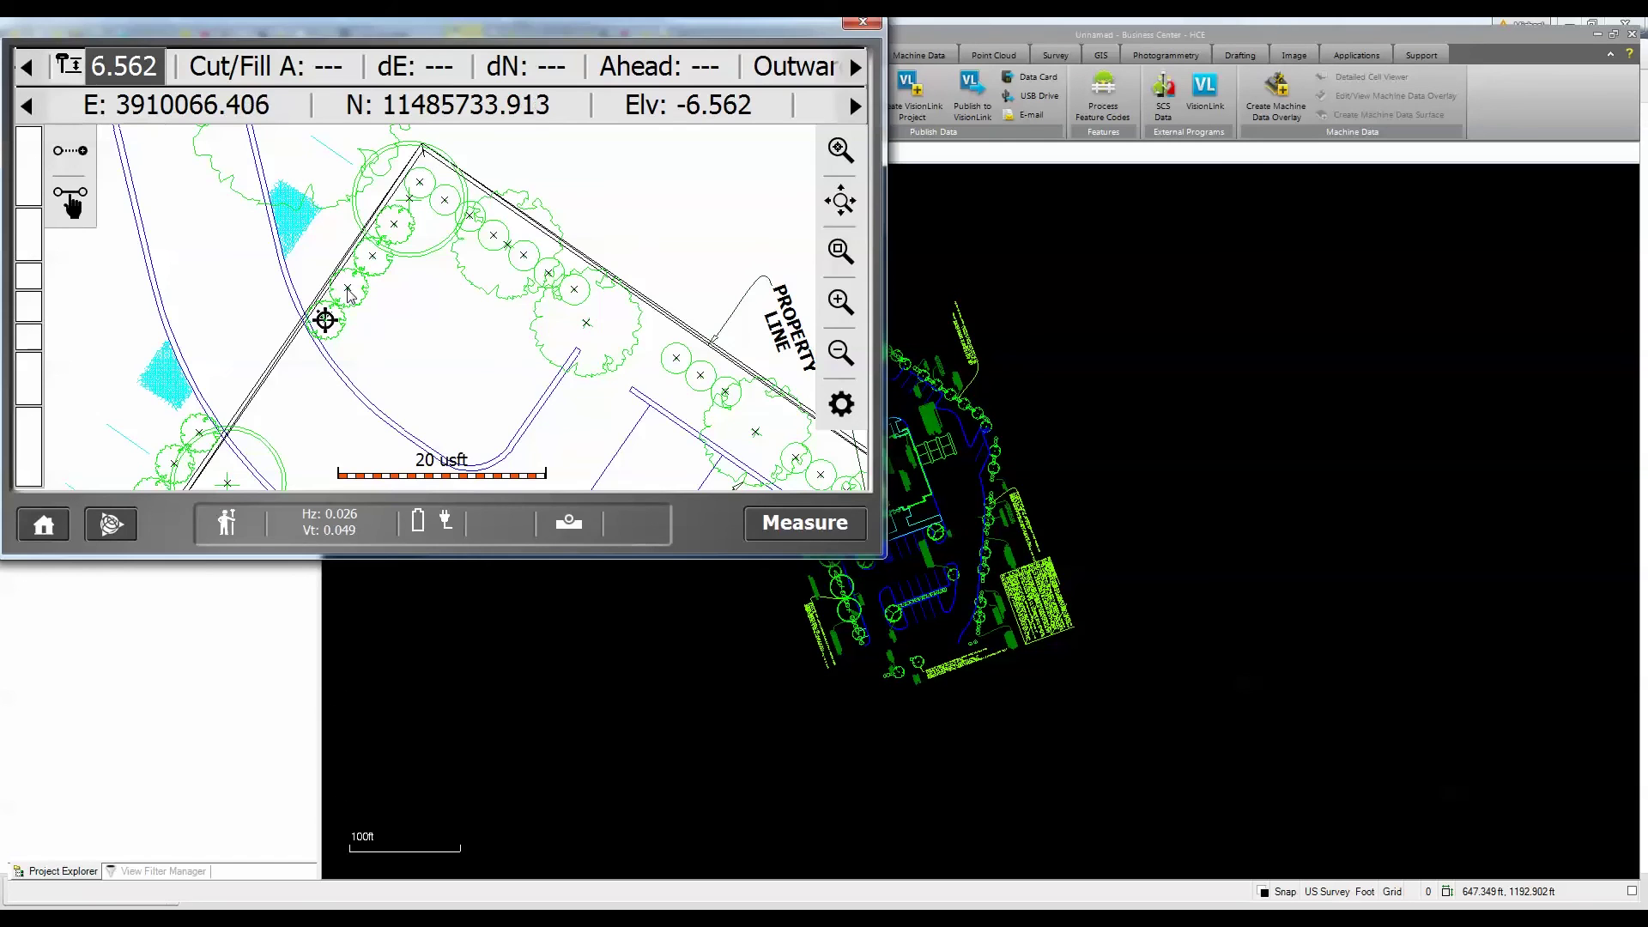
Stake the adjacent shrub point 1062 by moving the rover onto it, and accept its stake report as 1062_stk.
click(348, 291)
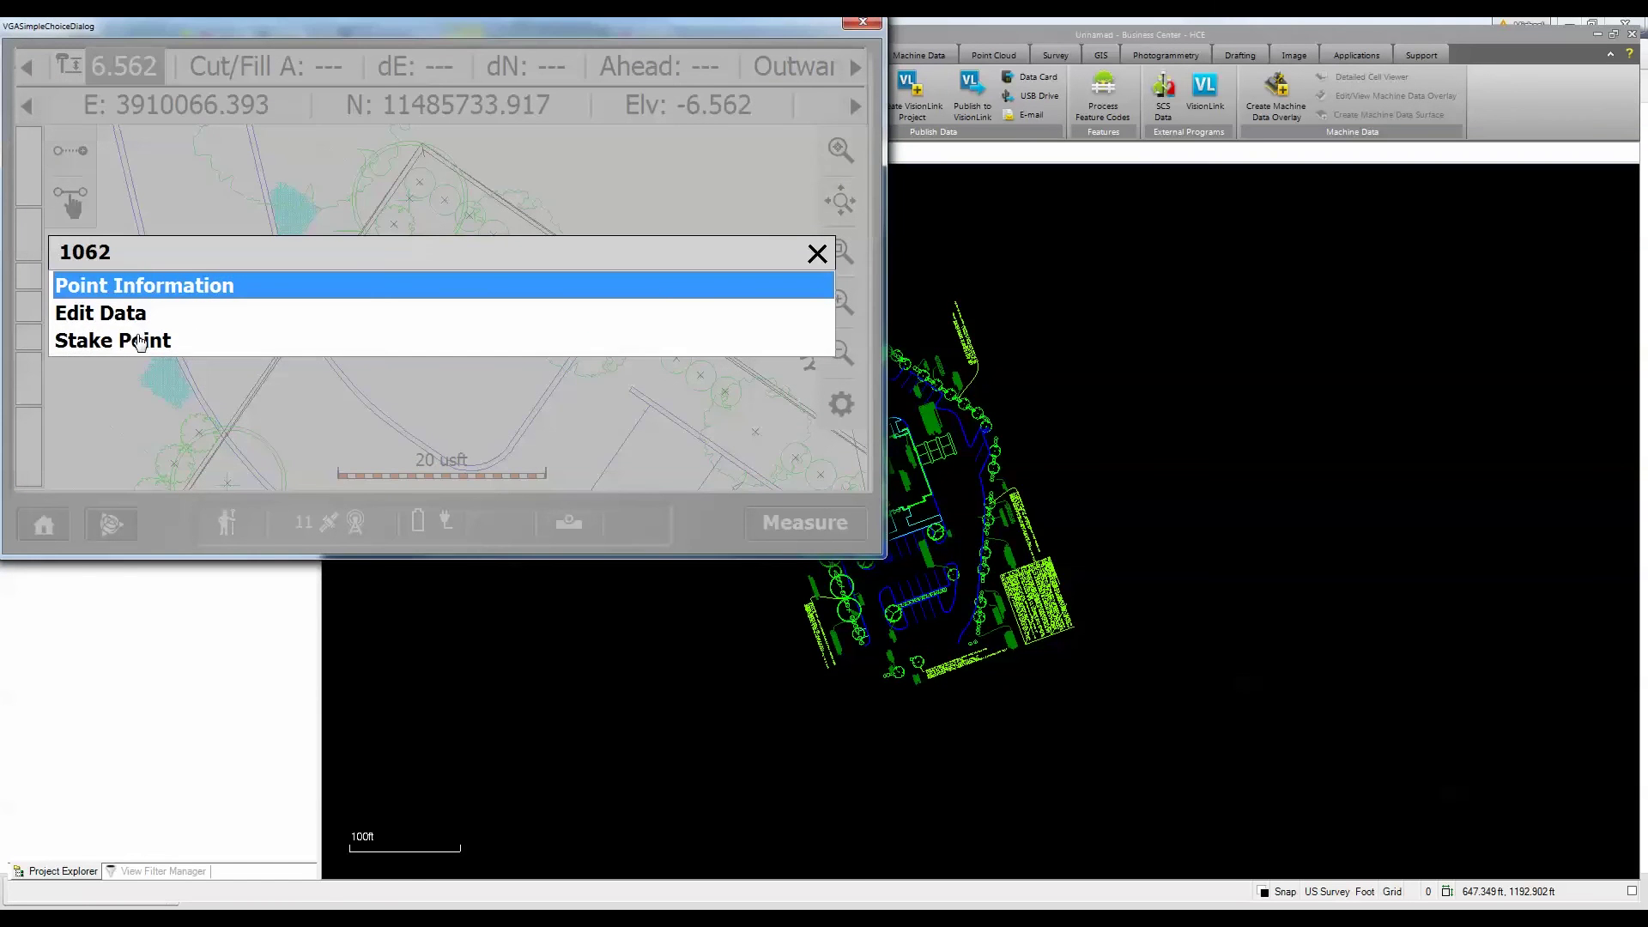
click(139, 340)
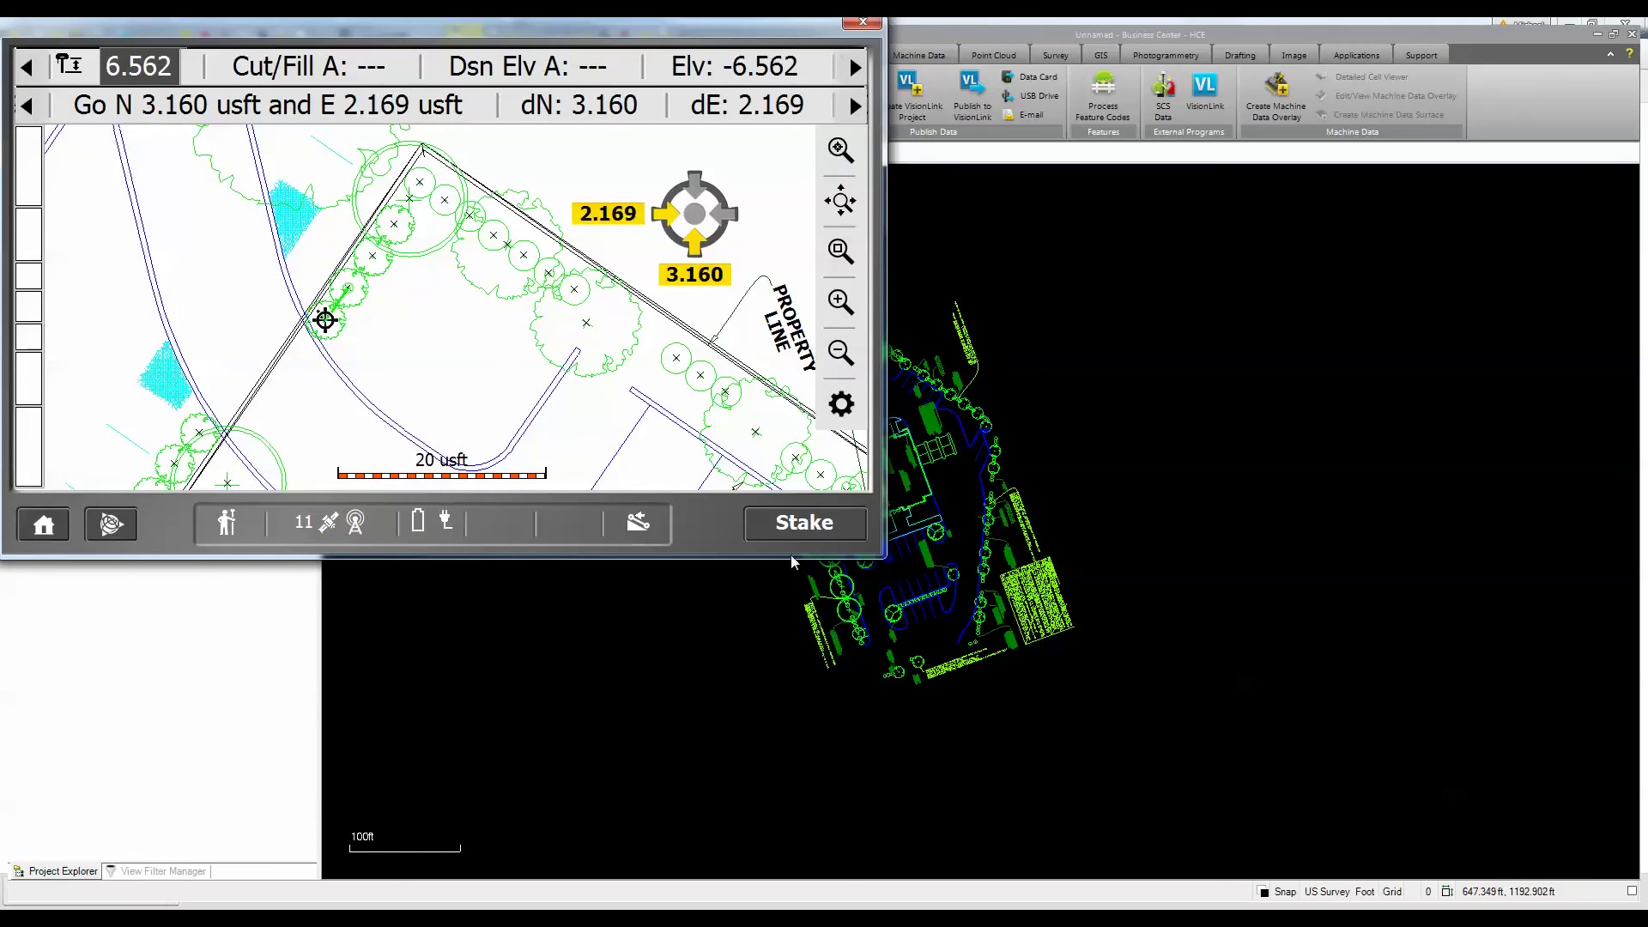
click(353, 295)
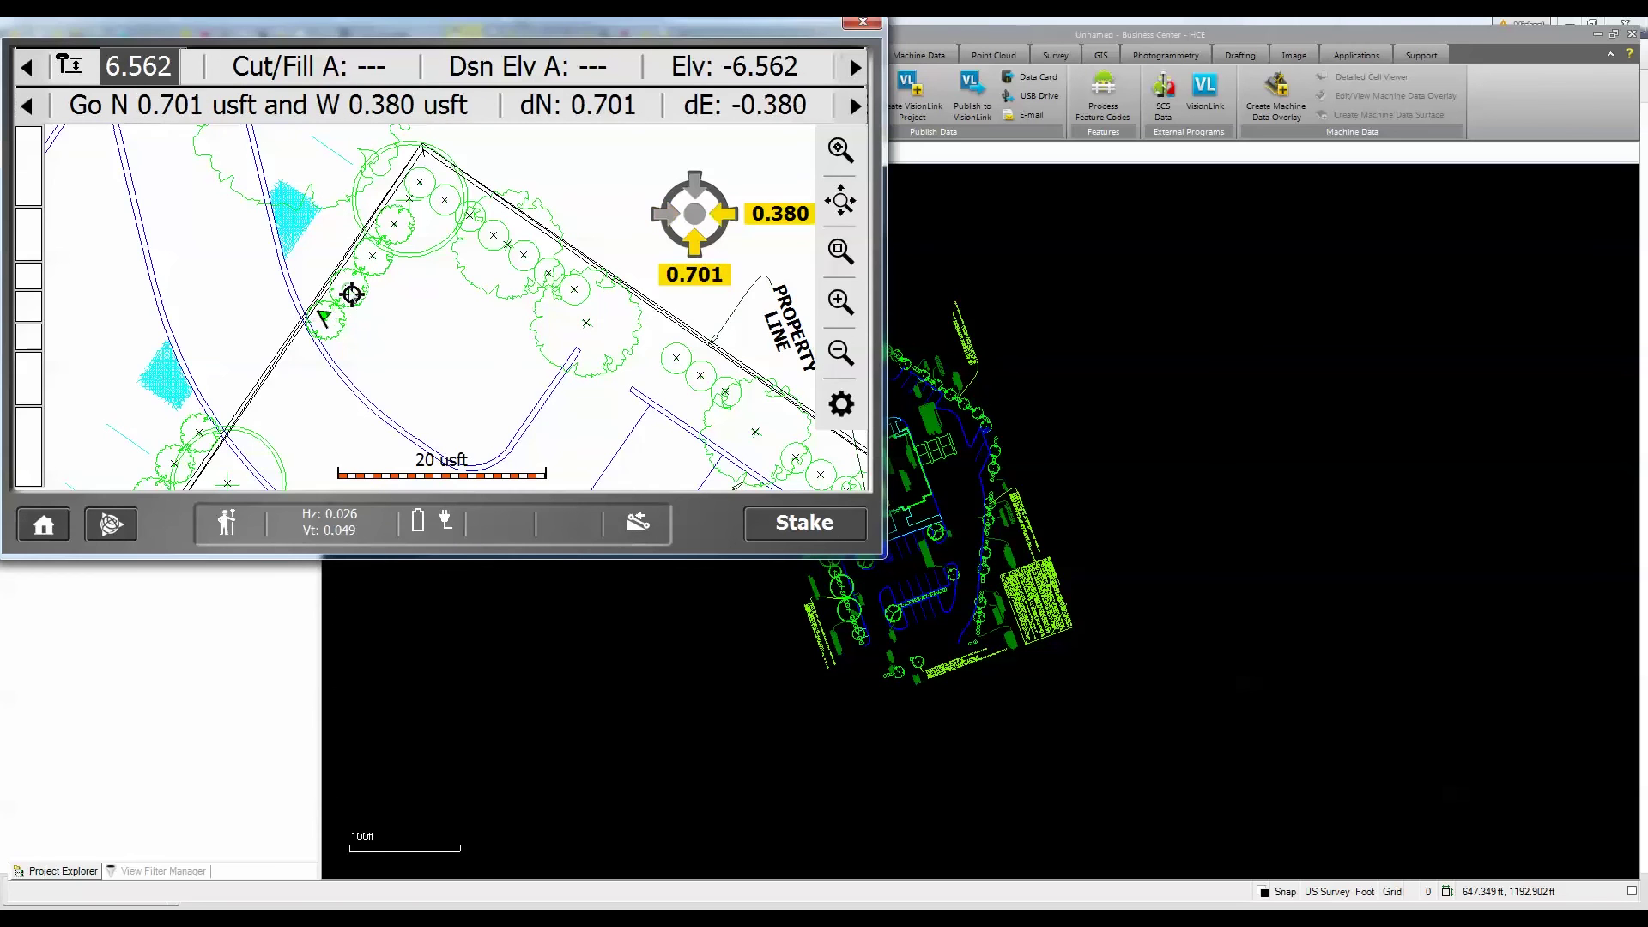
click(349, 287)
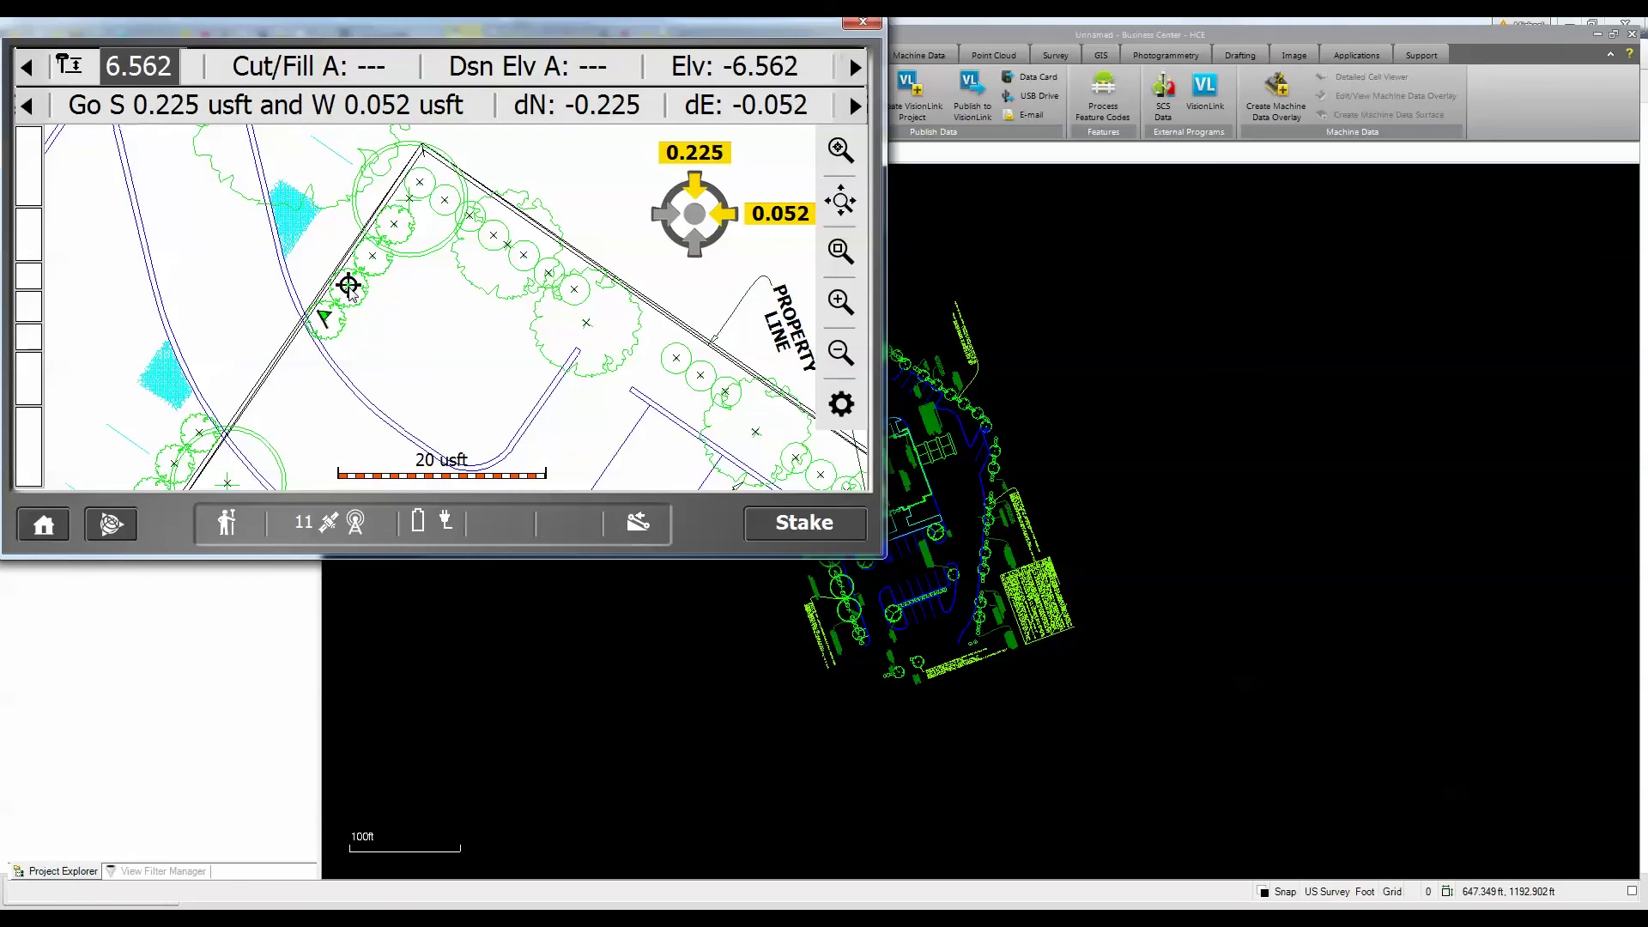
click(781, 521)
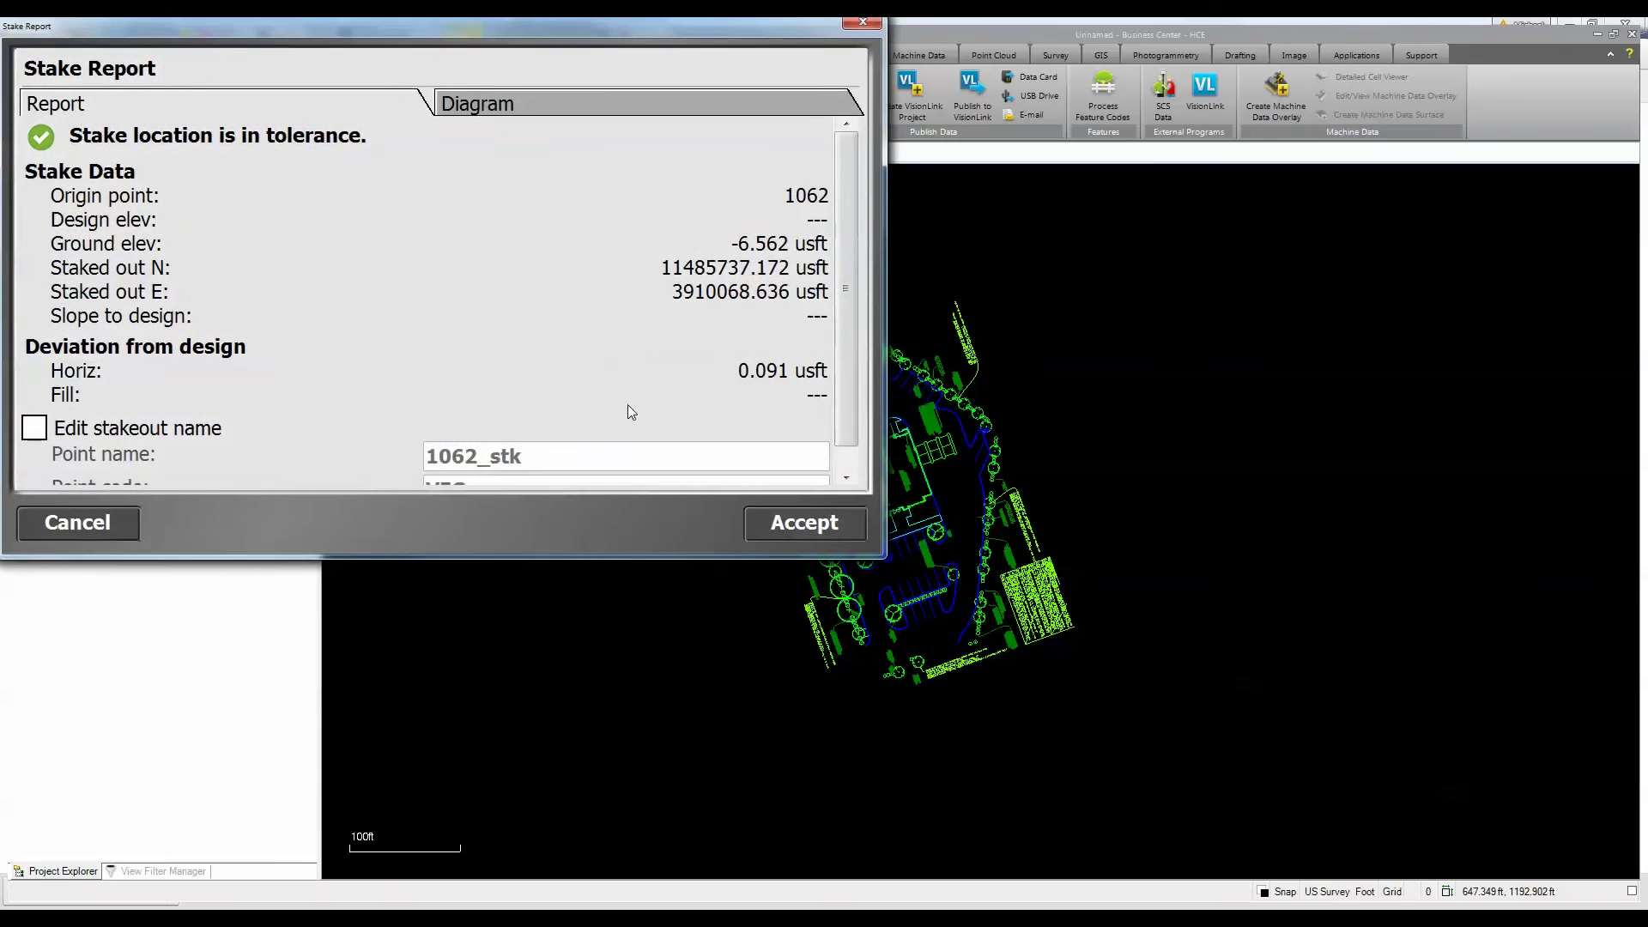
click(800, 523)
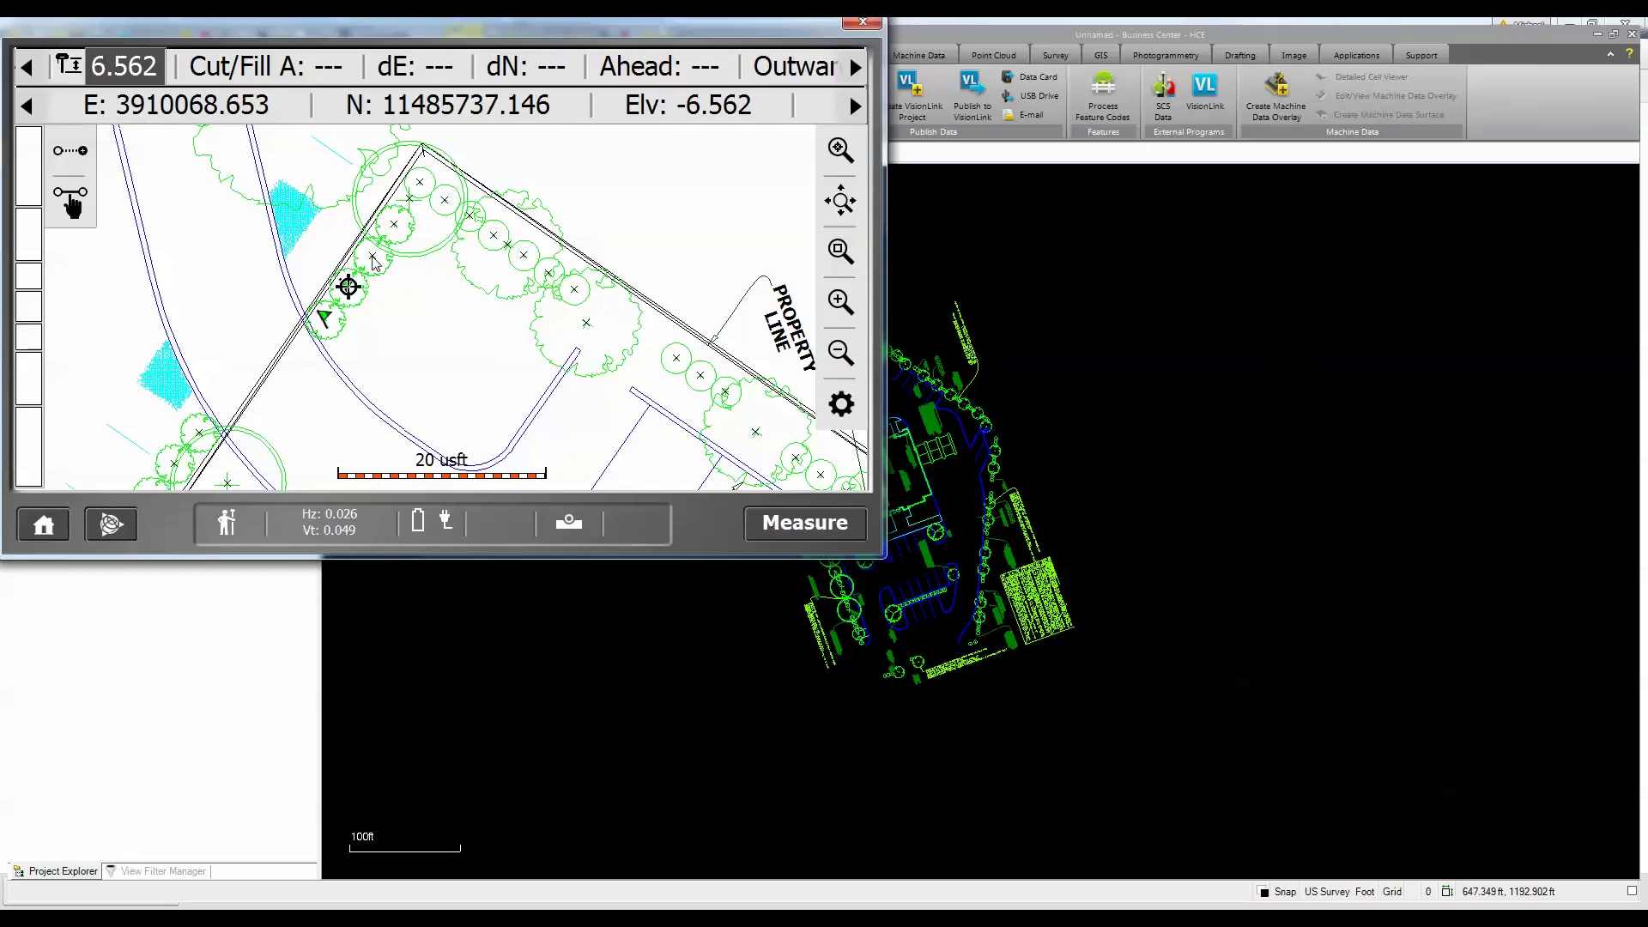
Stake shrub point 1063, the next one up the row, by moving the rover onto it, and accept its report as 1063_stk.
click(375, 264)
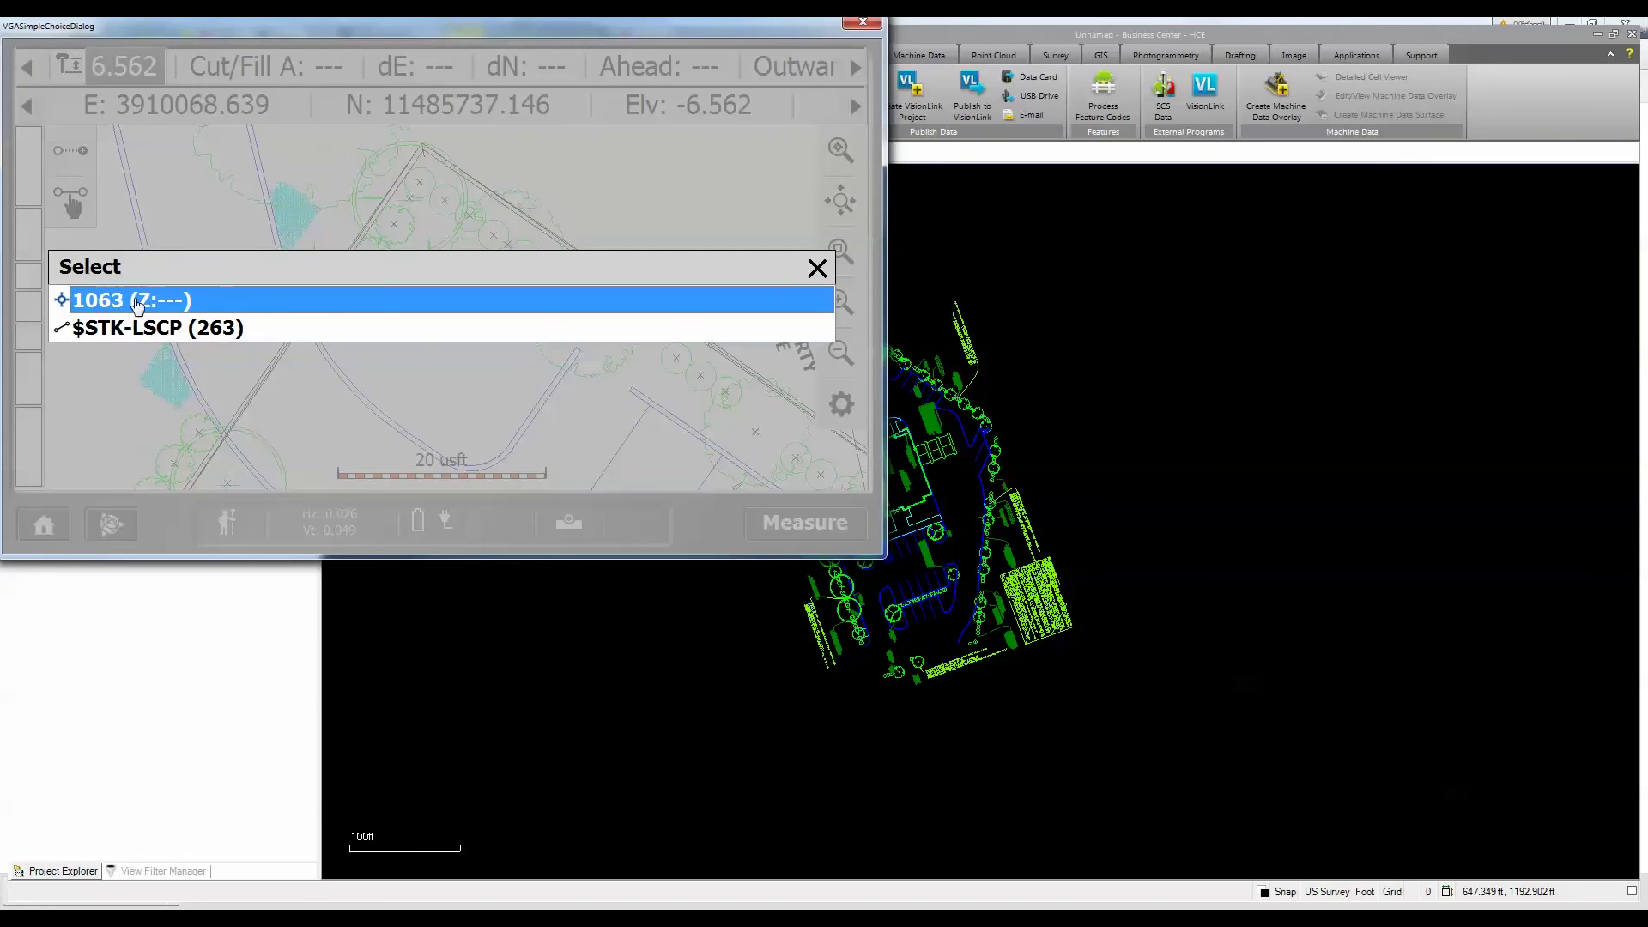
key(Return)
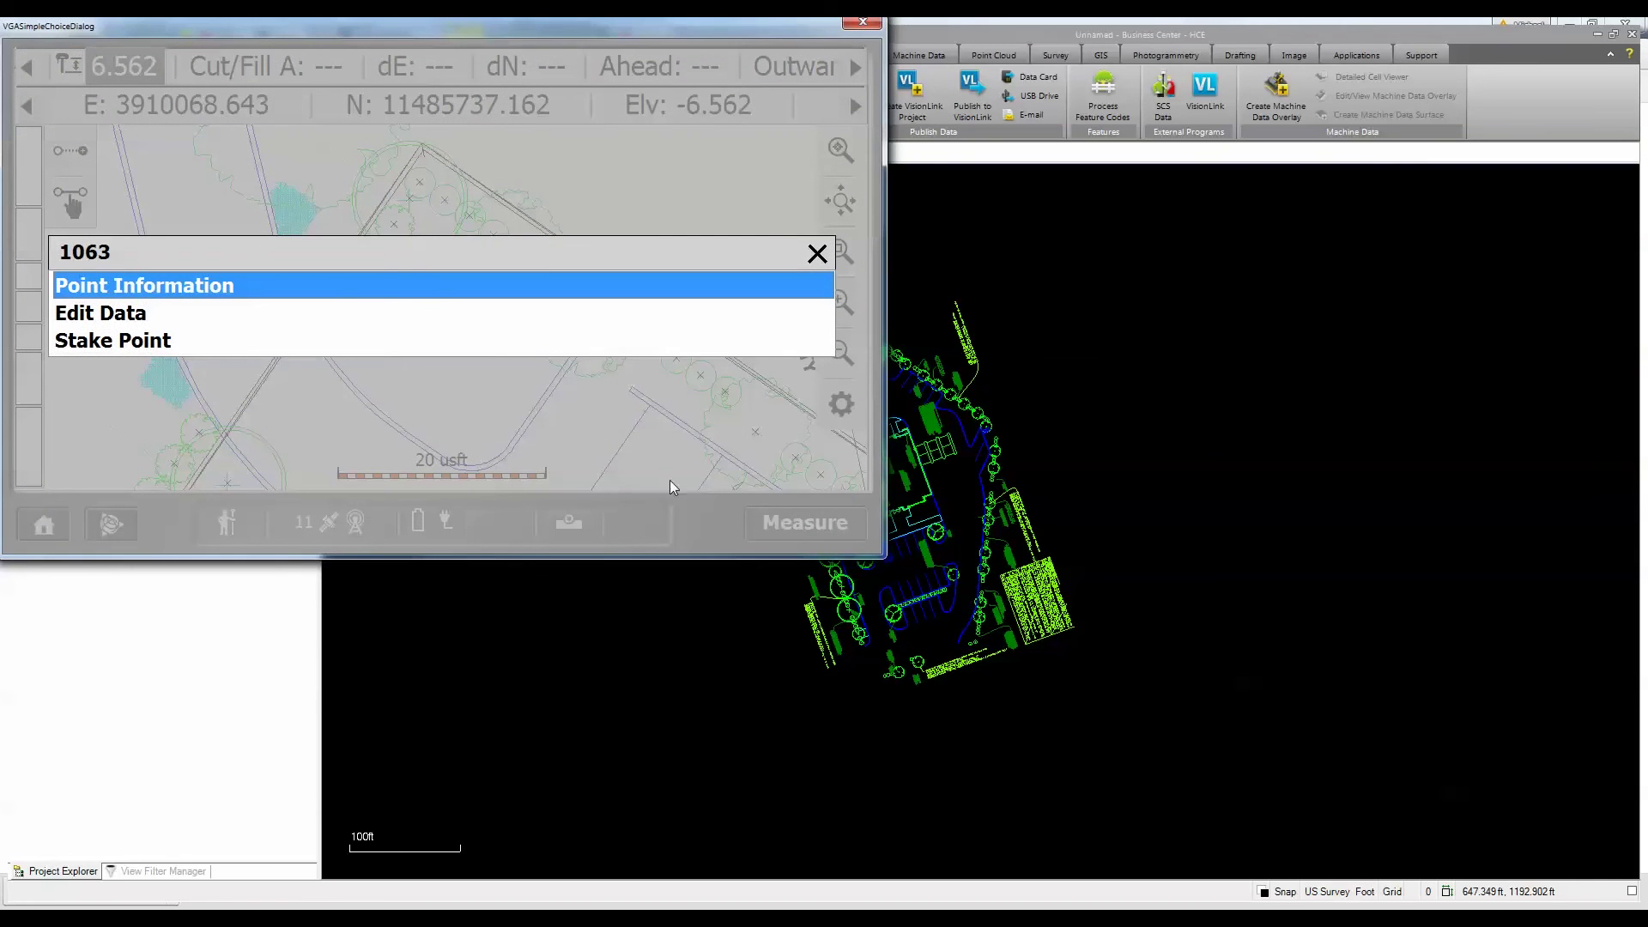
click(214, 350)
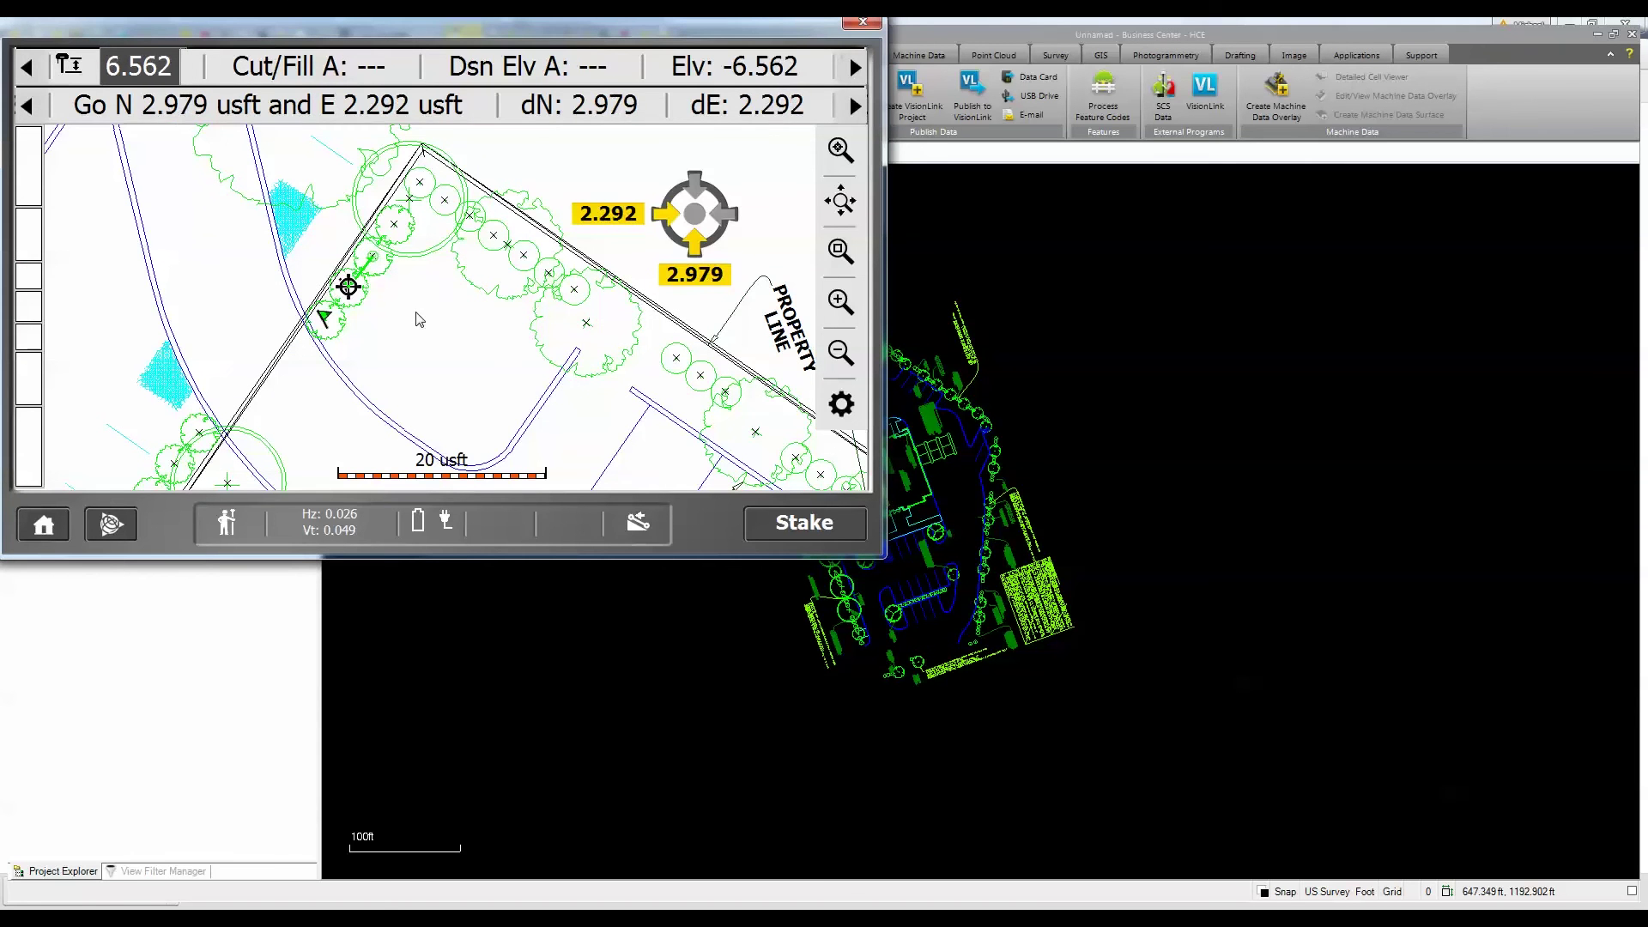
click(418, 313)
click(445, 289)
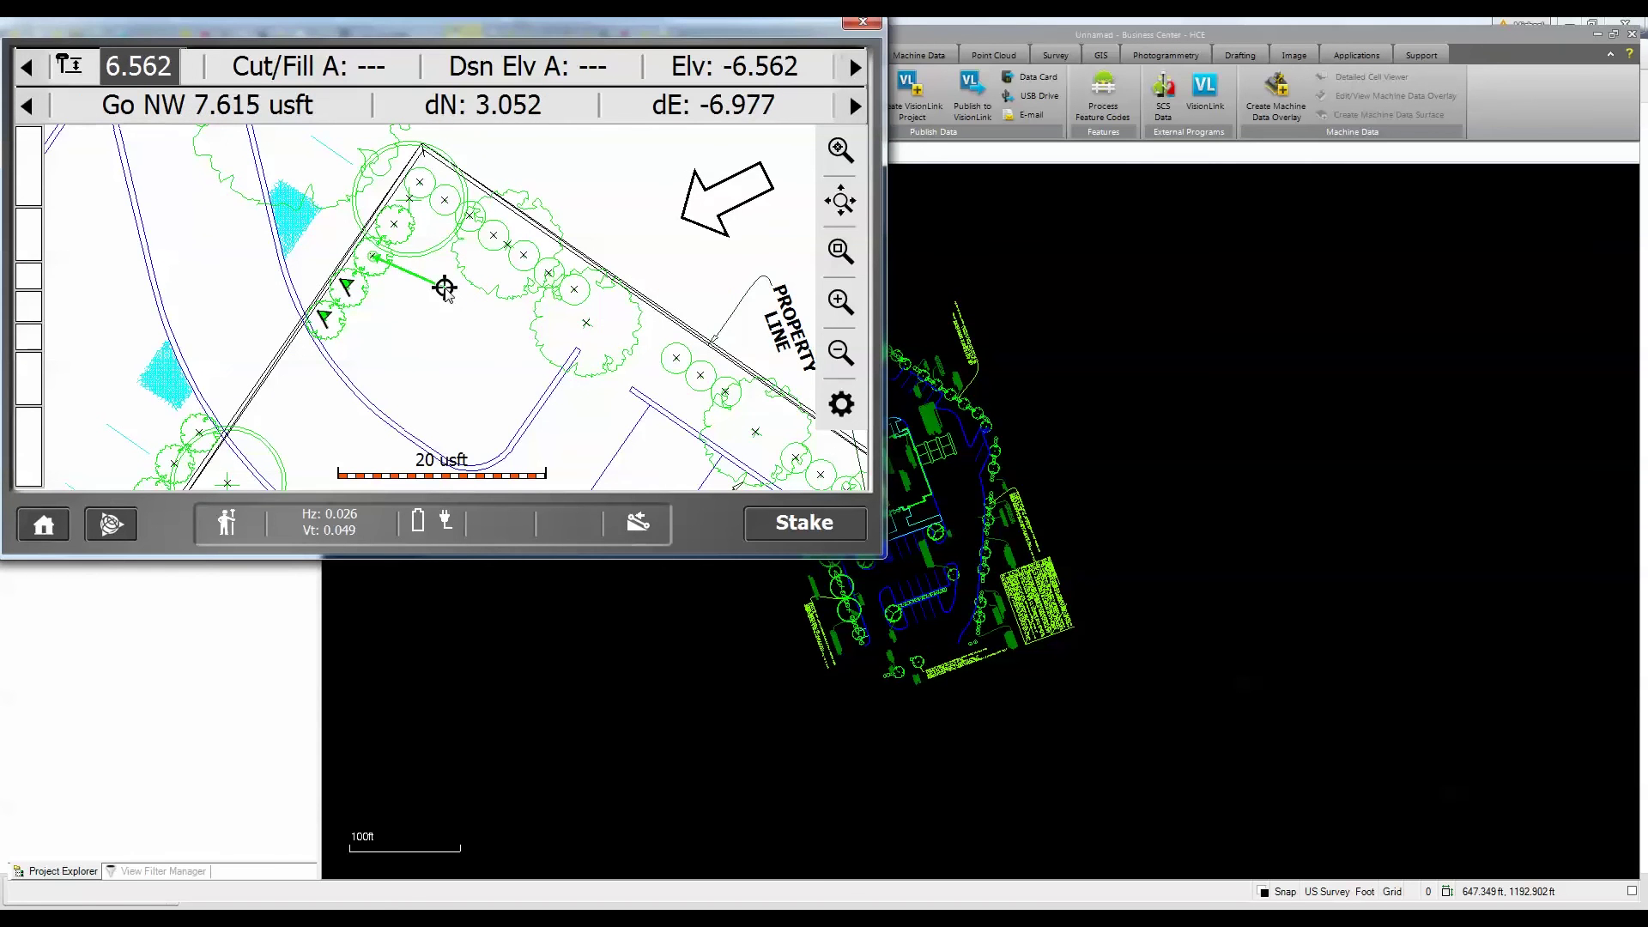
click(372, 255)
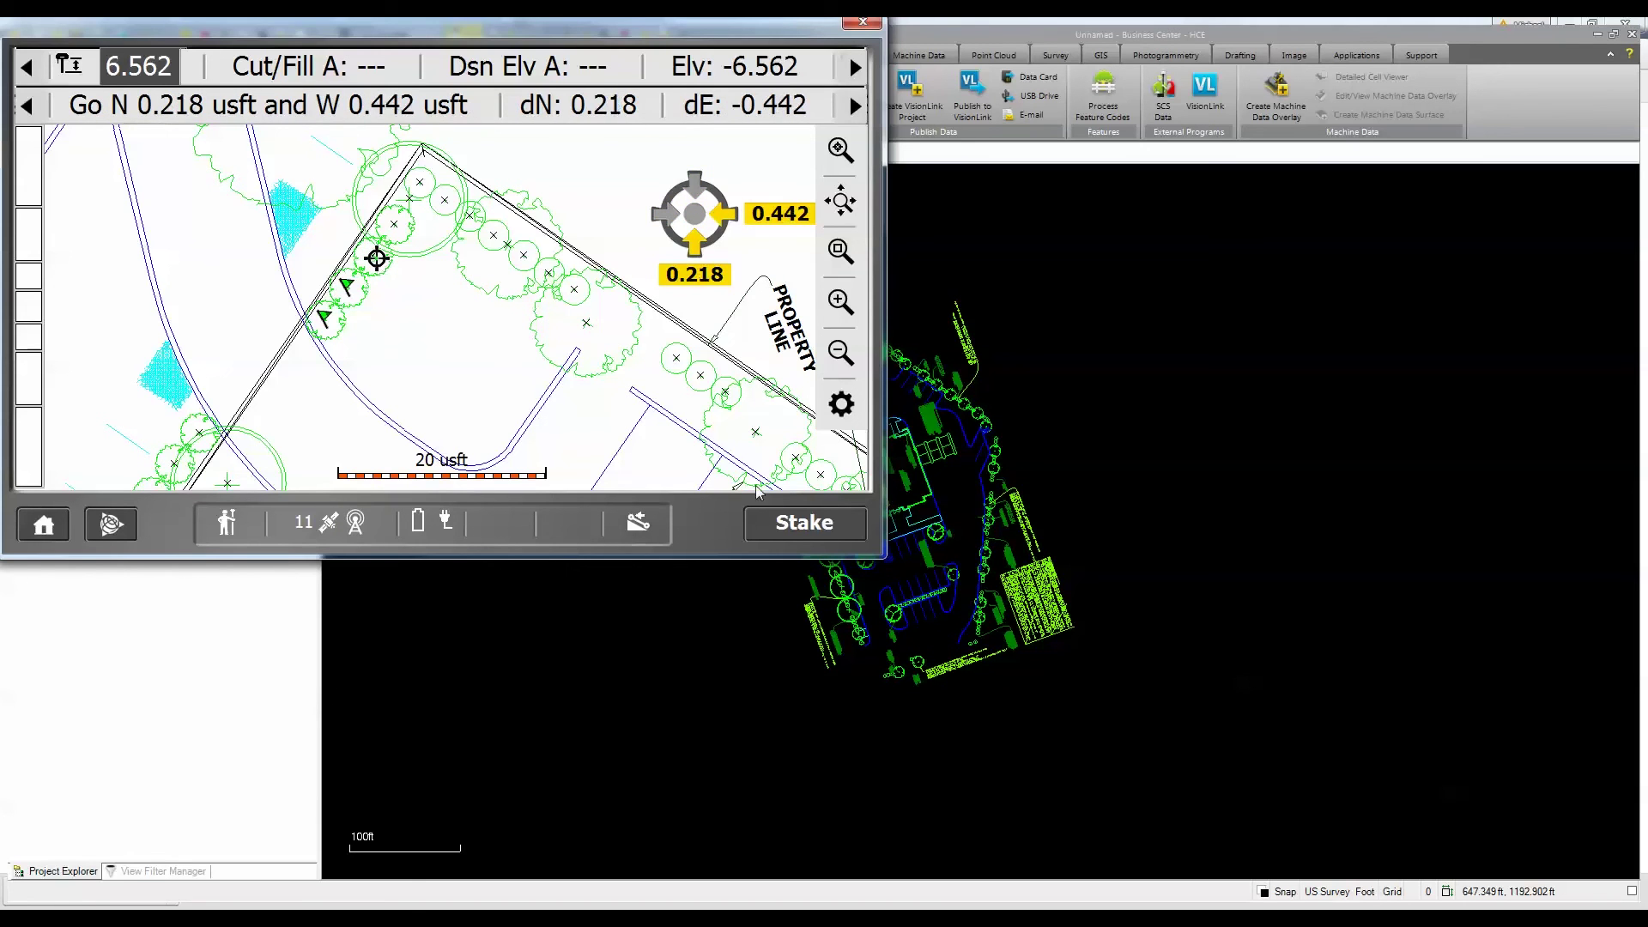
click(807, 528)
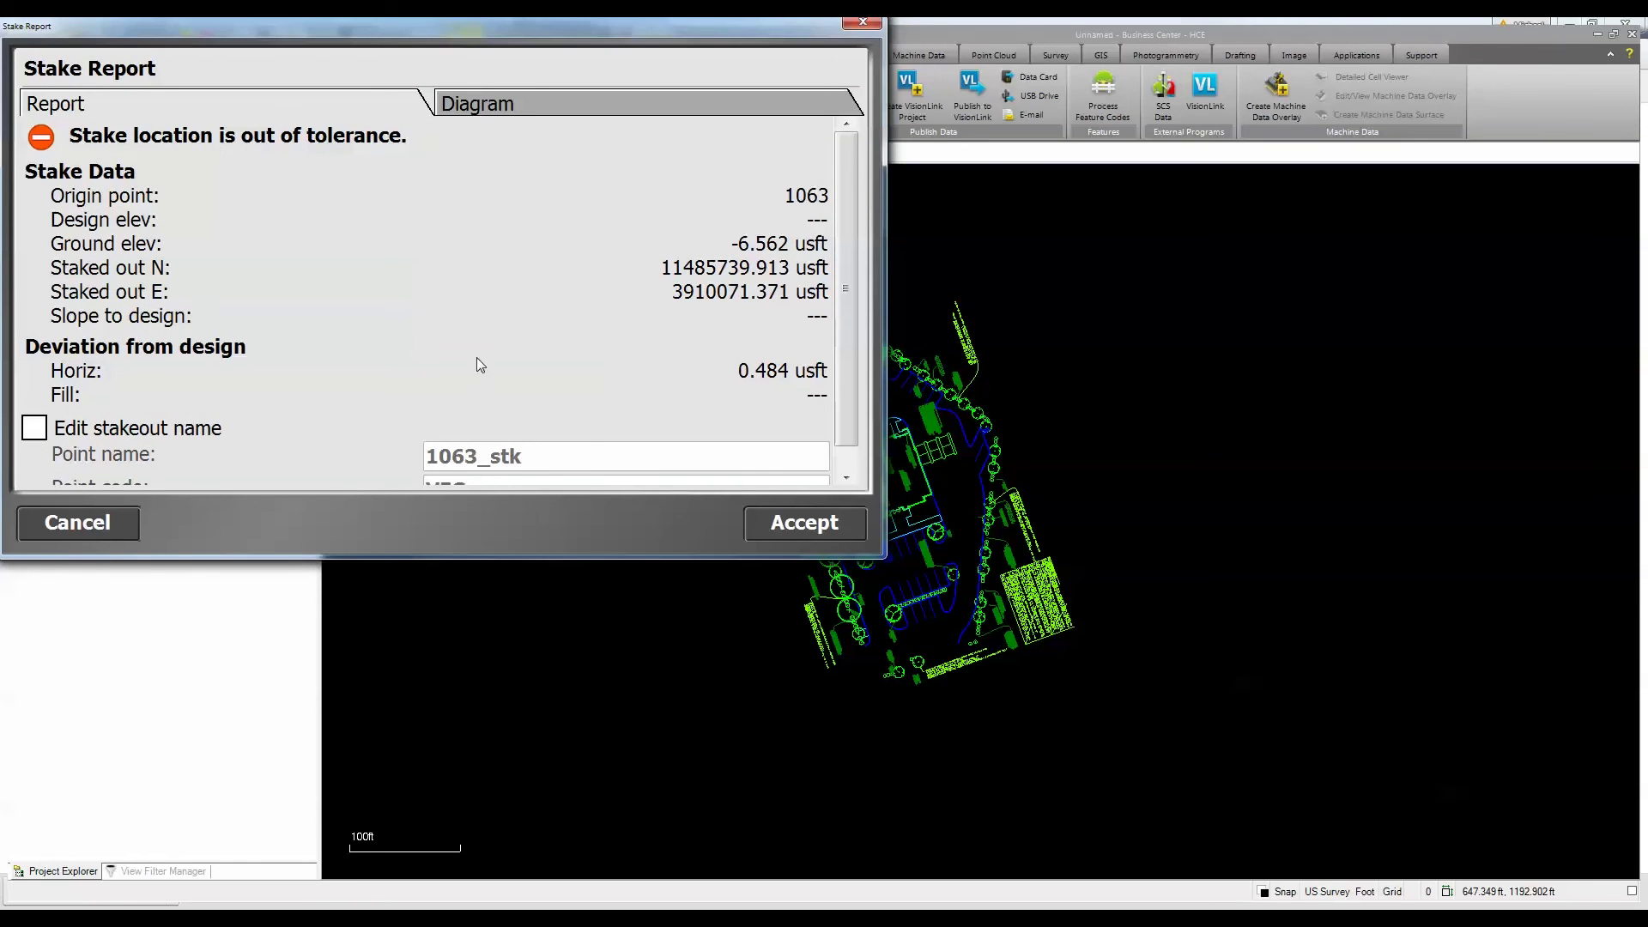
click(791, 522)
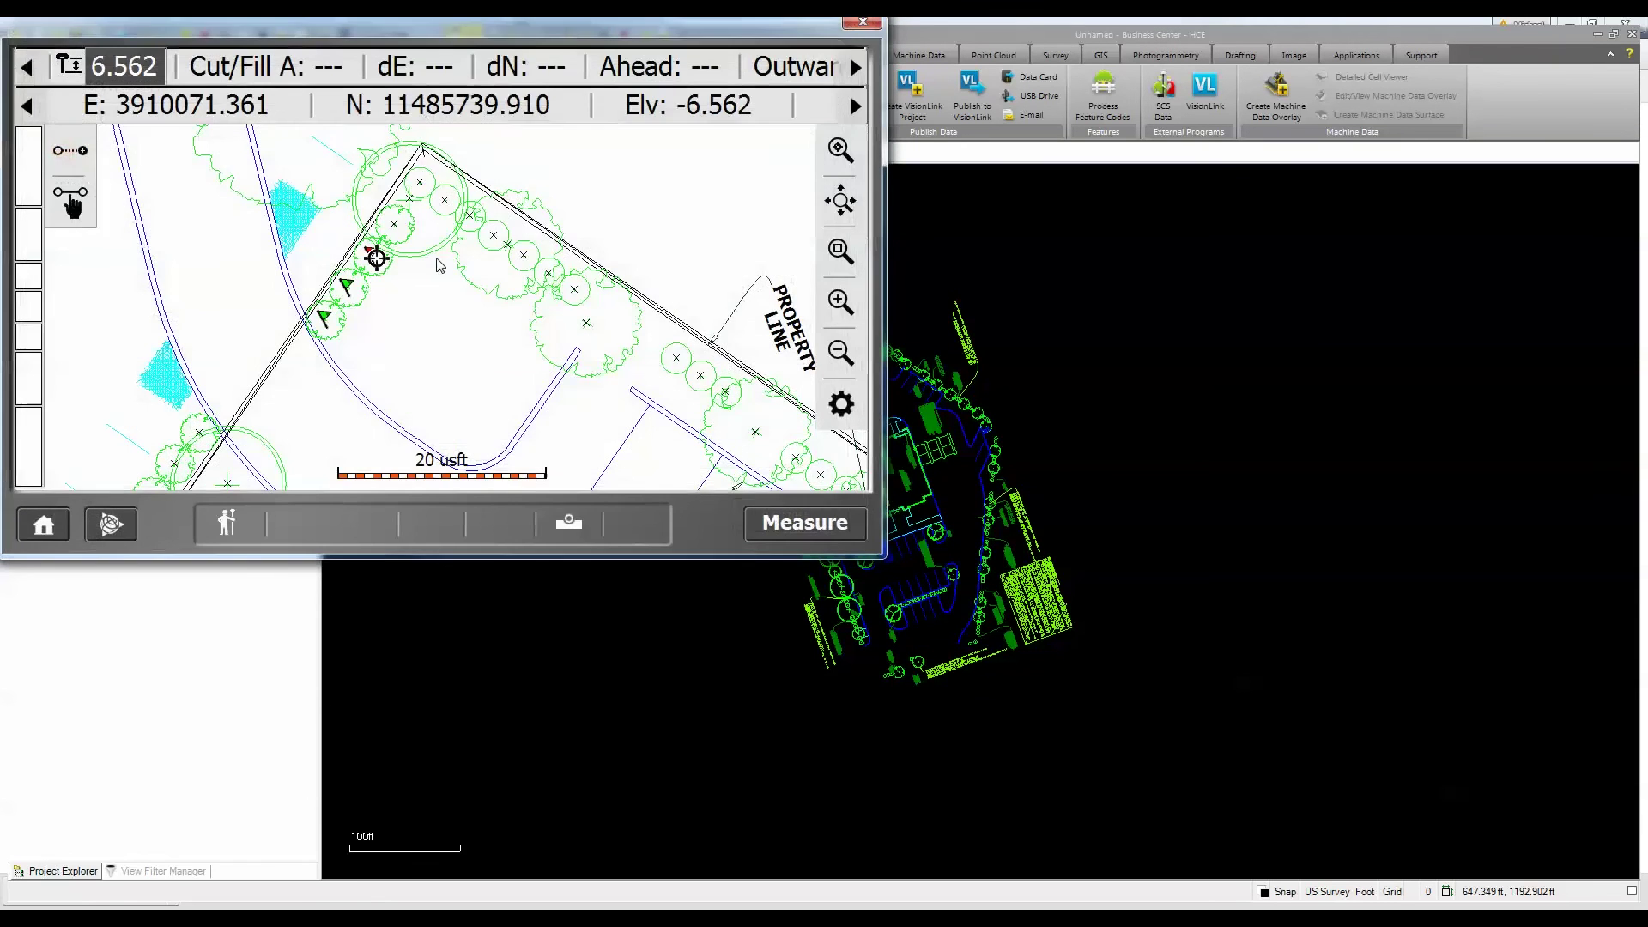
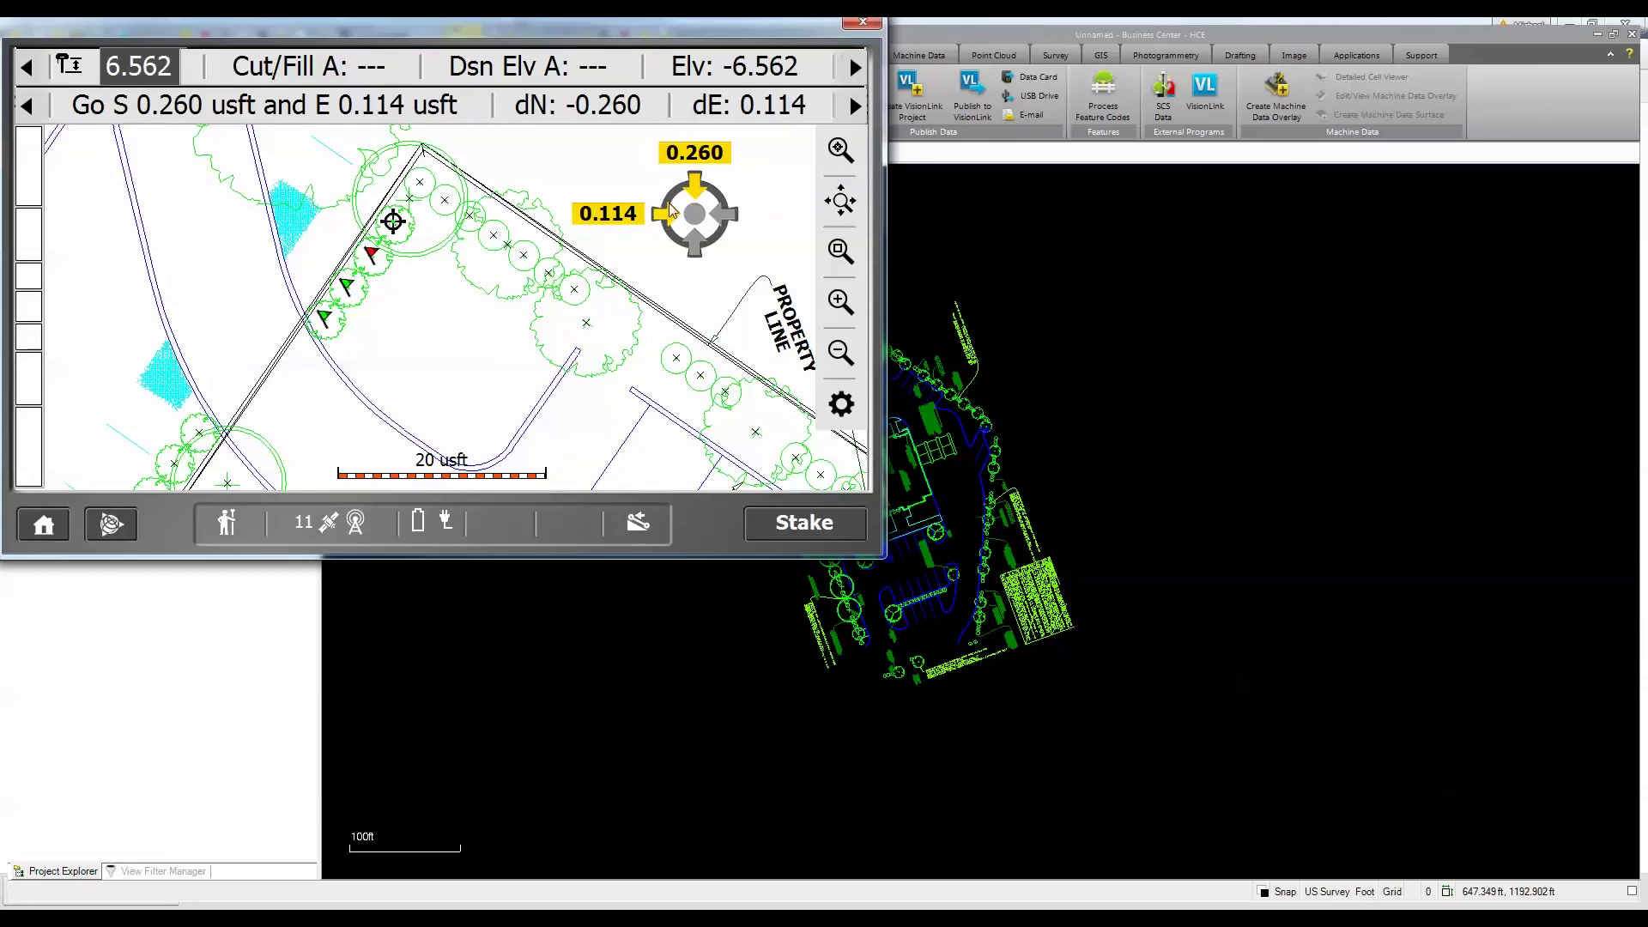
Move the rover onto shrub point 1064, record the stake, and accept its report as 1064_stk.
click(417, 317)
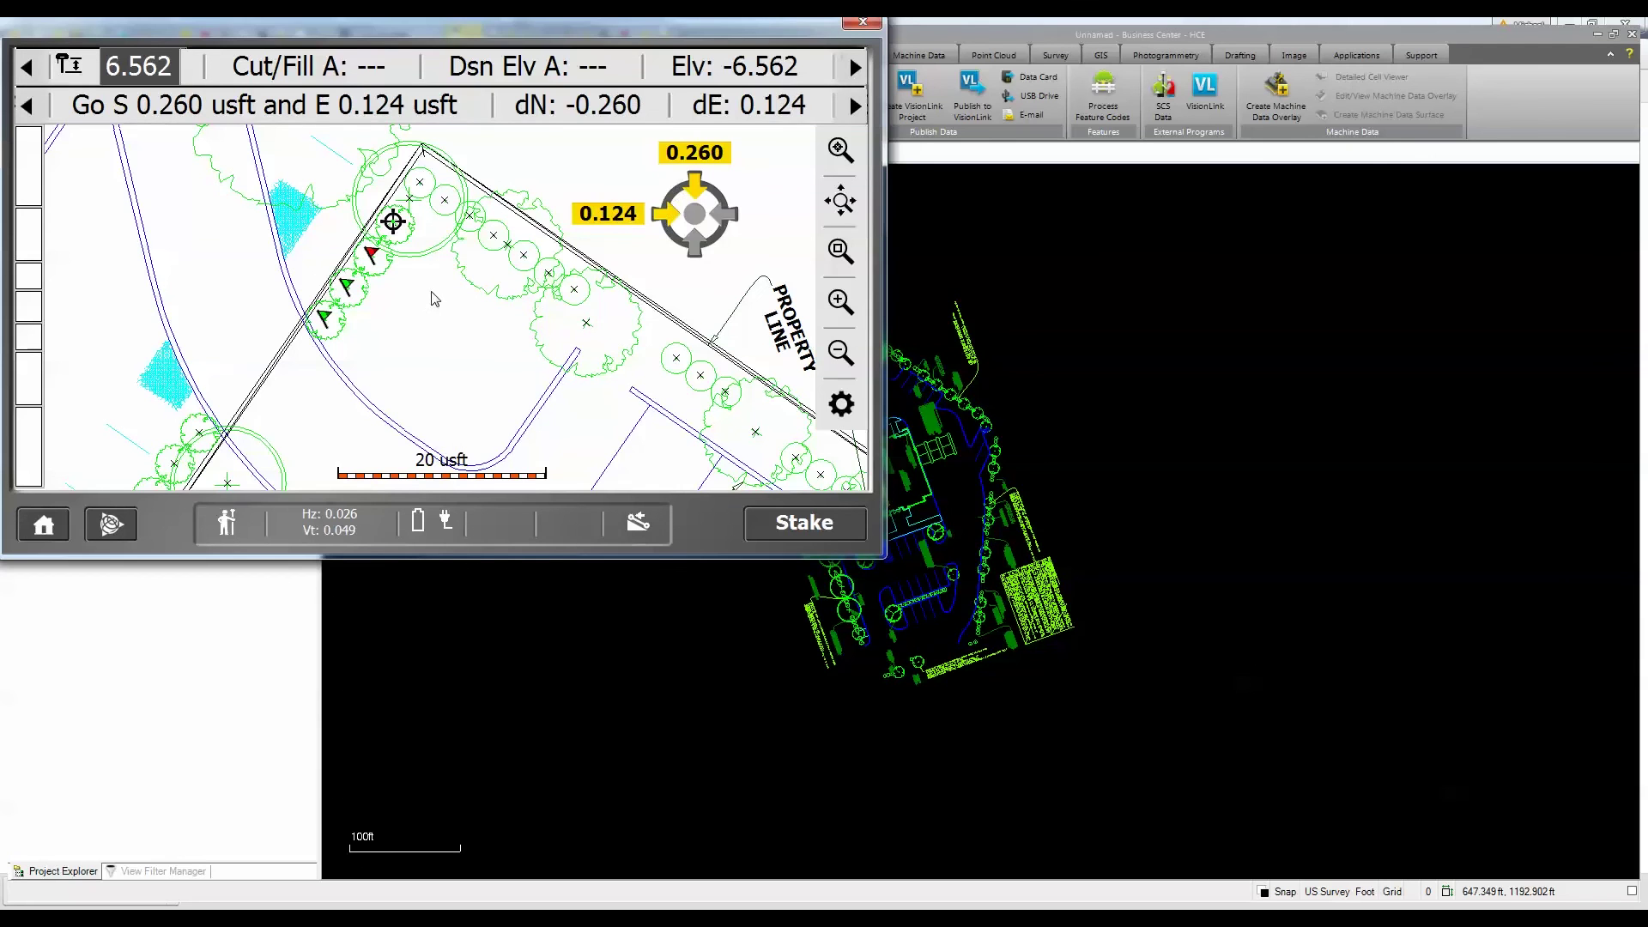
click(393, 226)
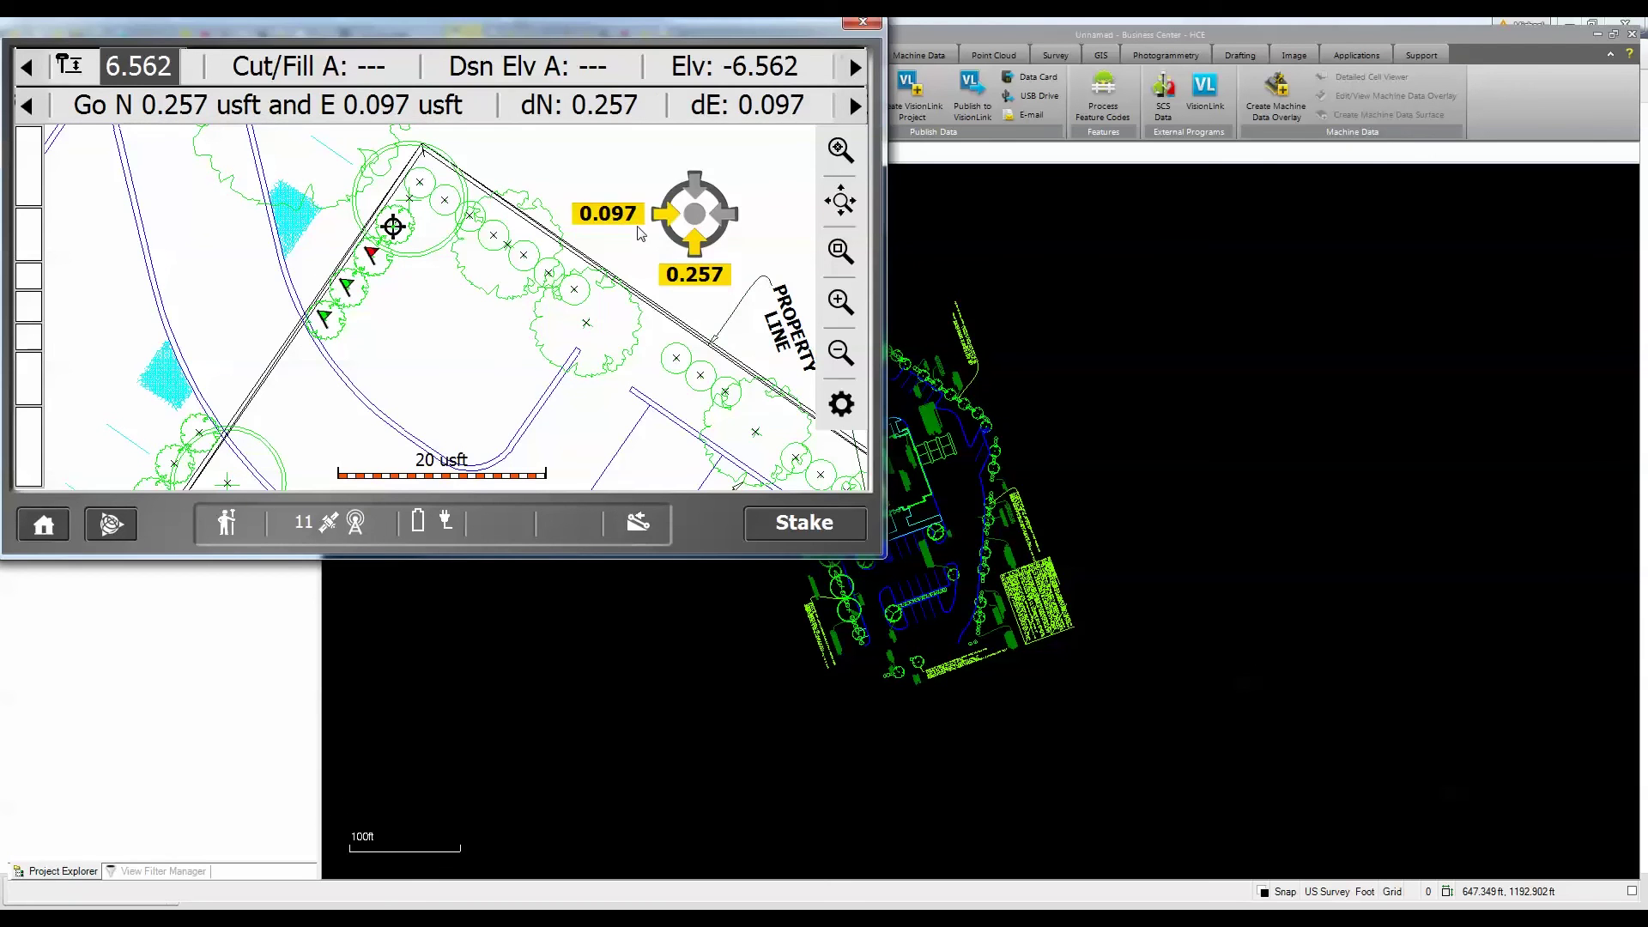
click(392, 224)
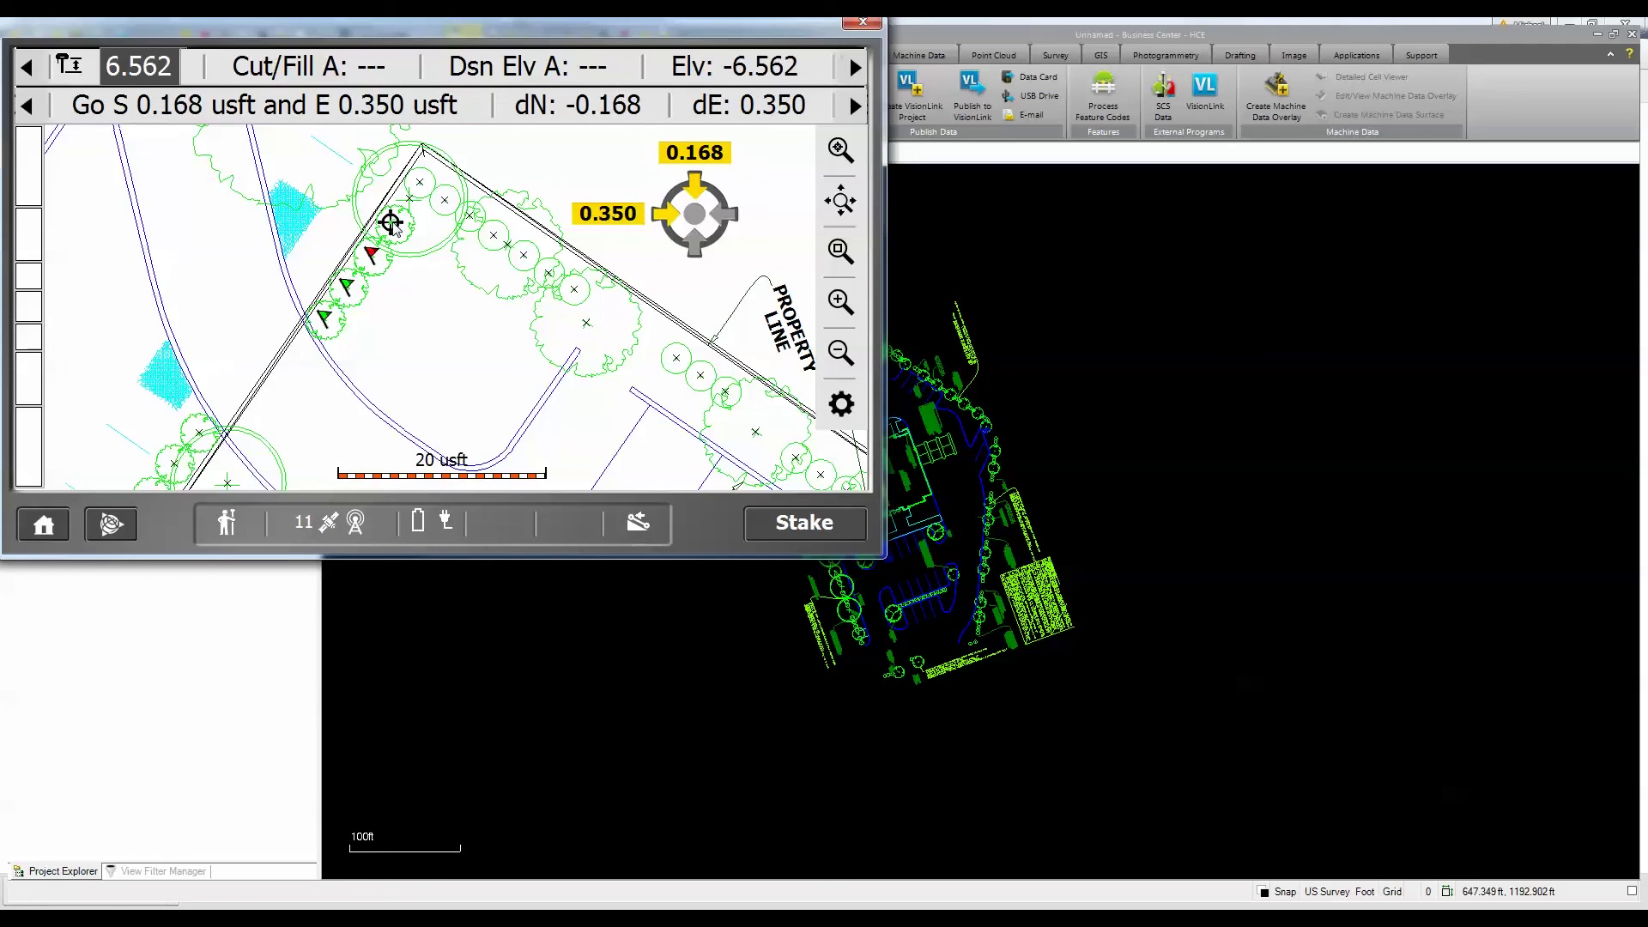
click(788, 526)
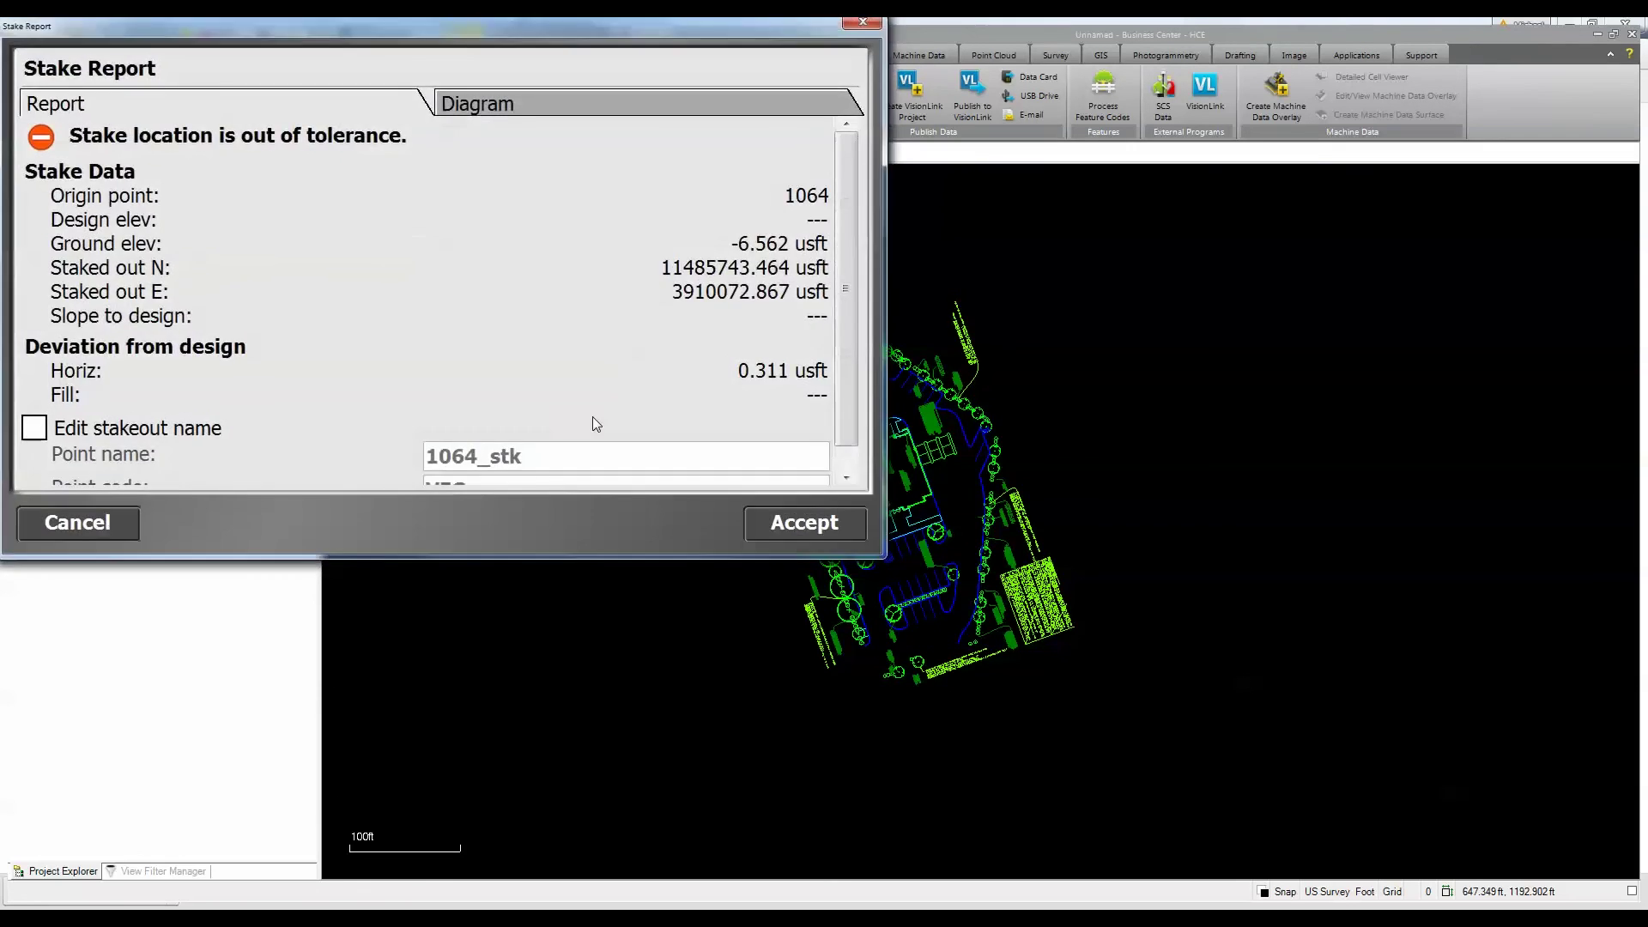
click(815, 524)
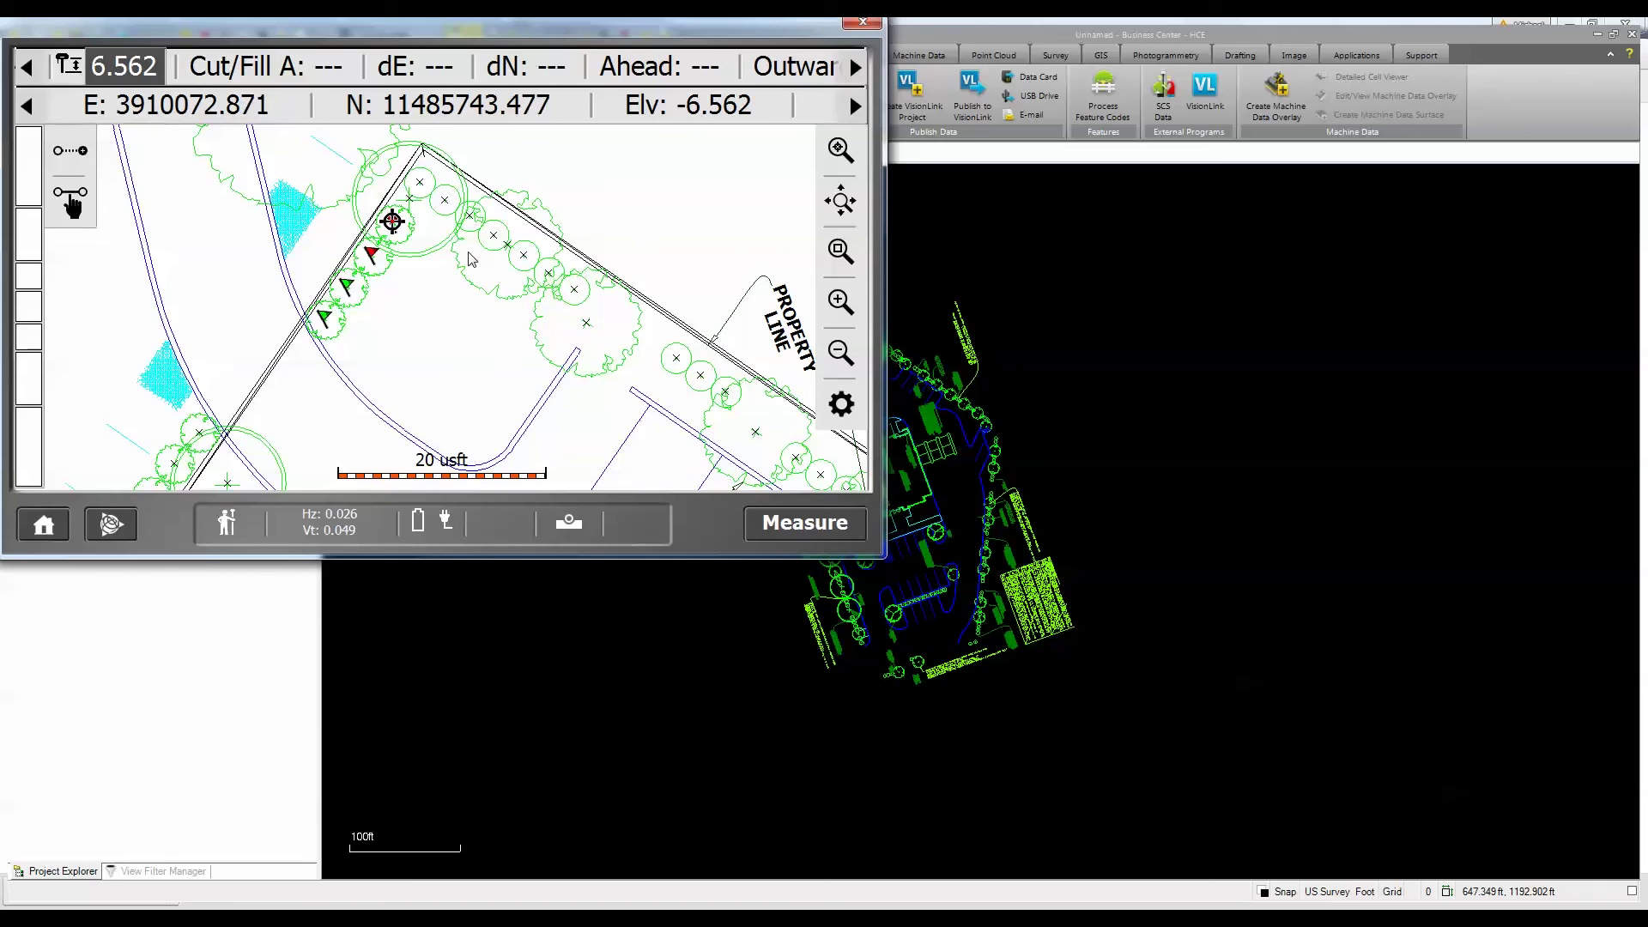
Stake the start of parking stripe line $STK-EOP (081) at station 0+00.000 and accept the stake report.
drag(434, 378, 436, 271)
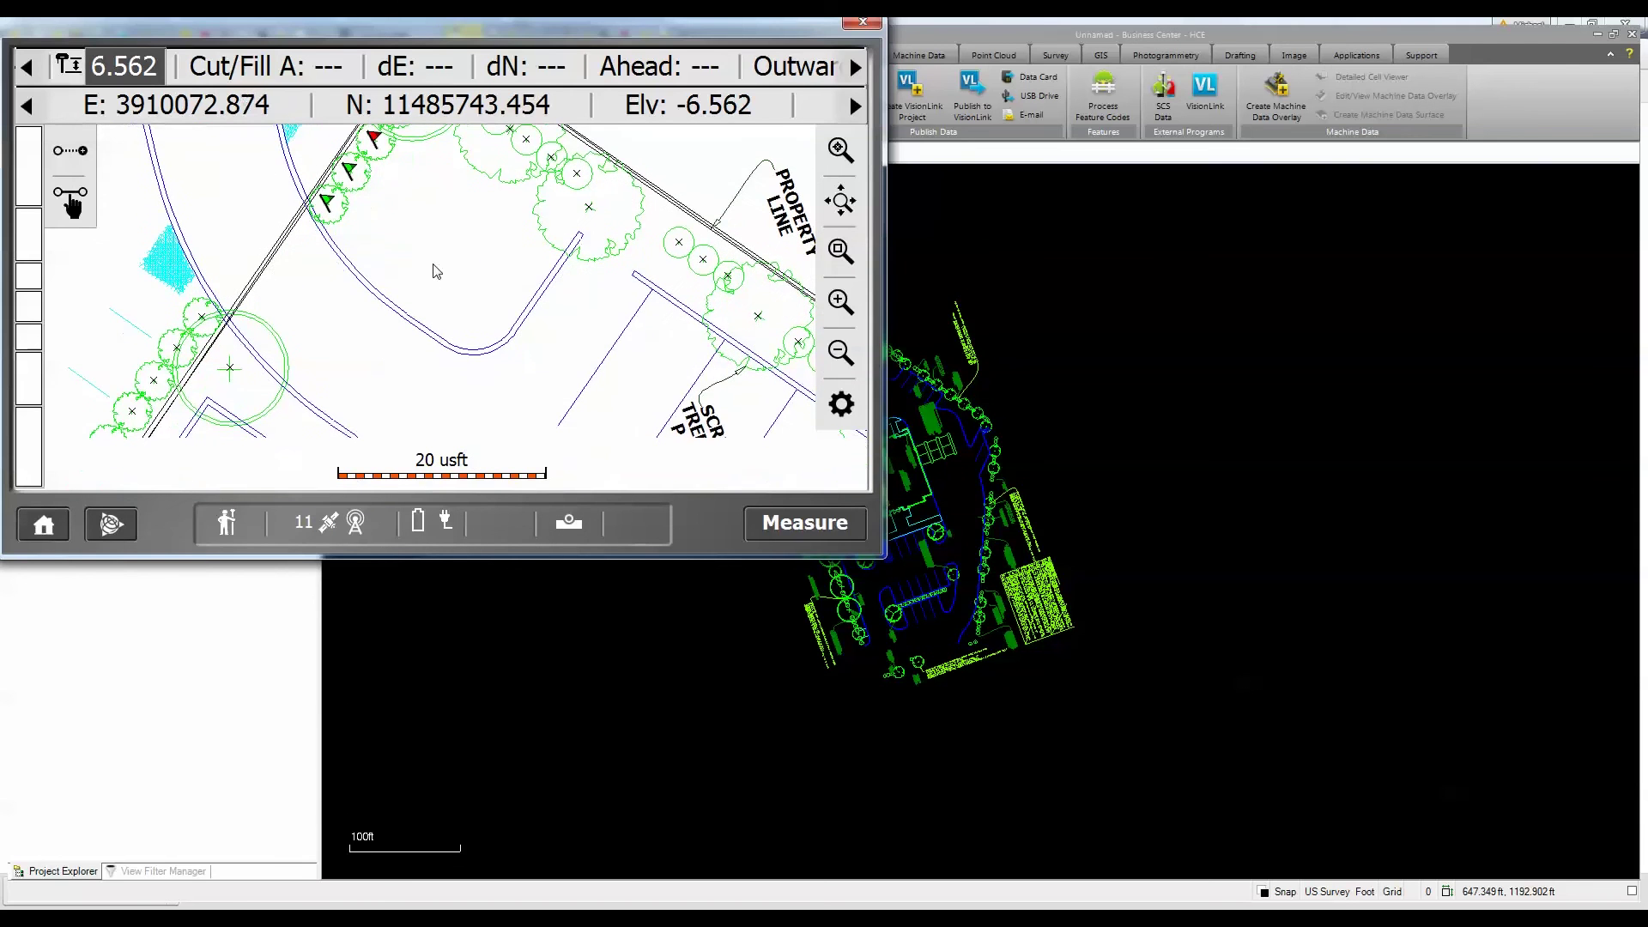
click(596, 372)
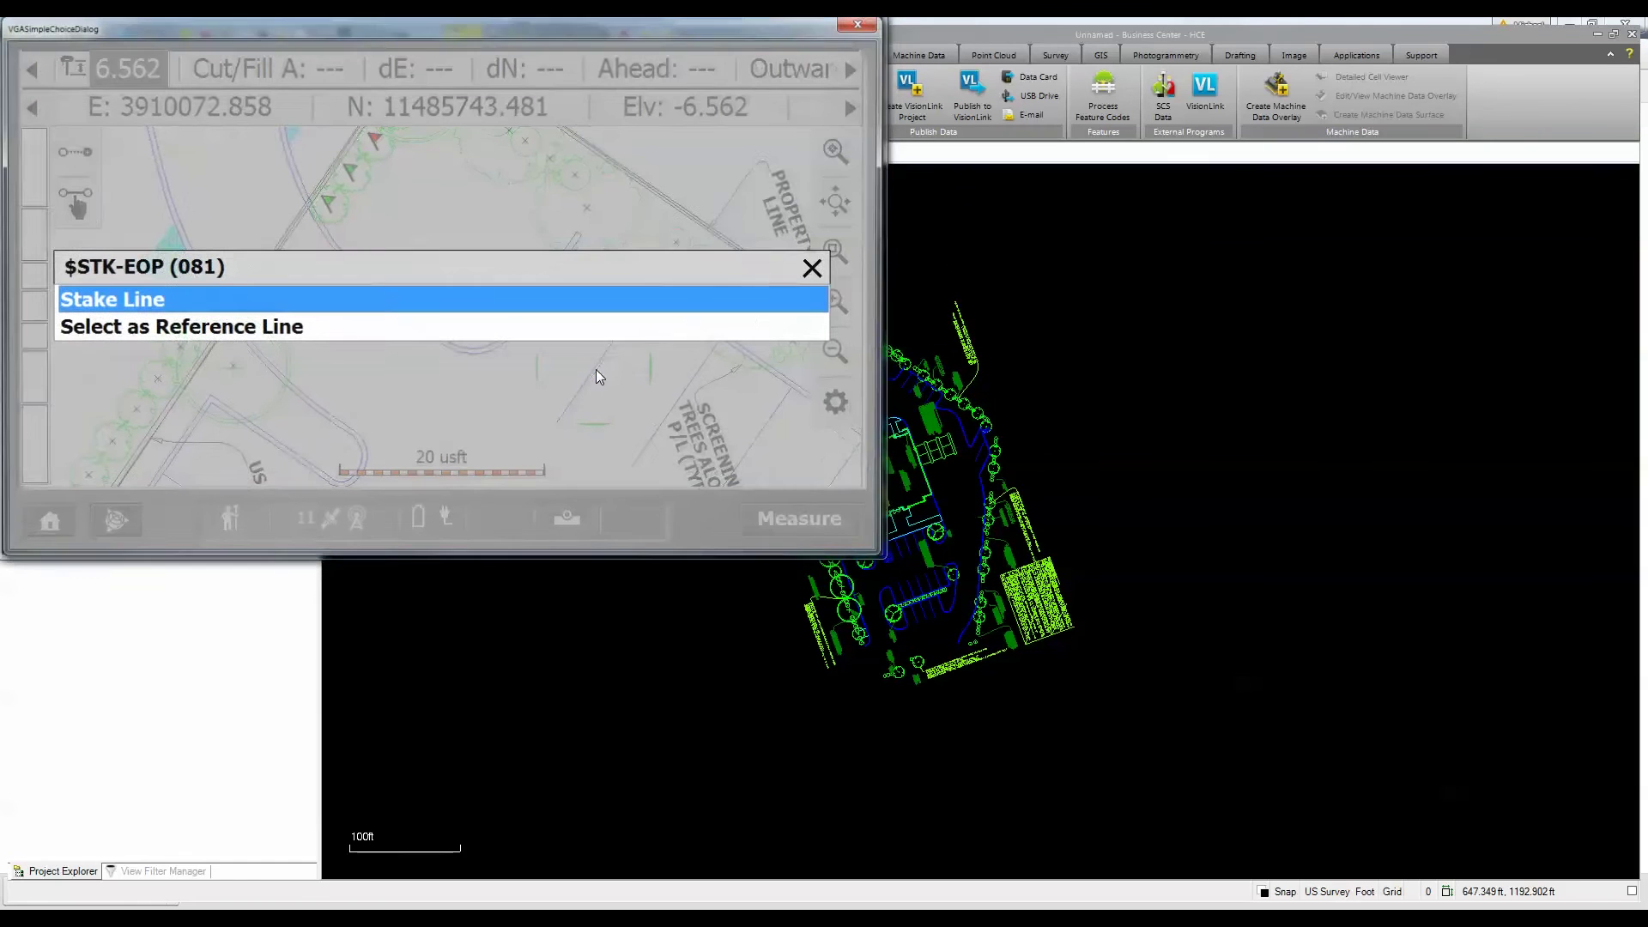
click(125, 312)
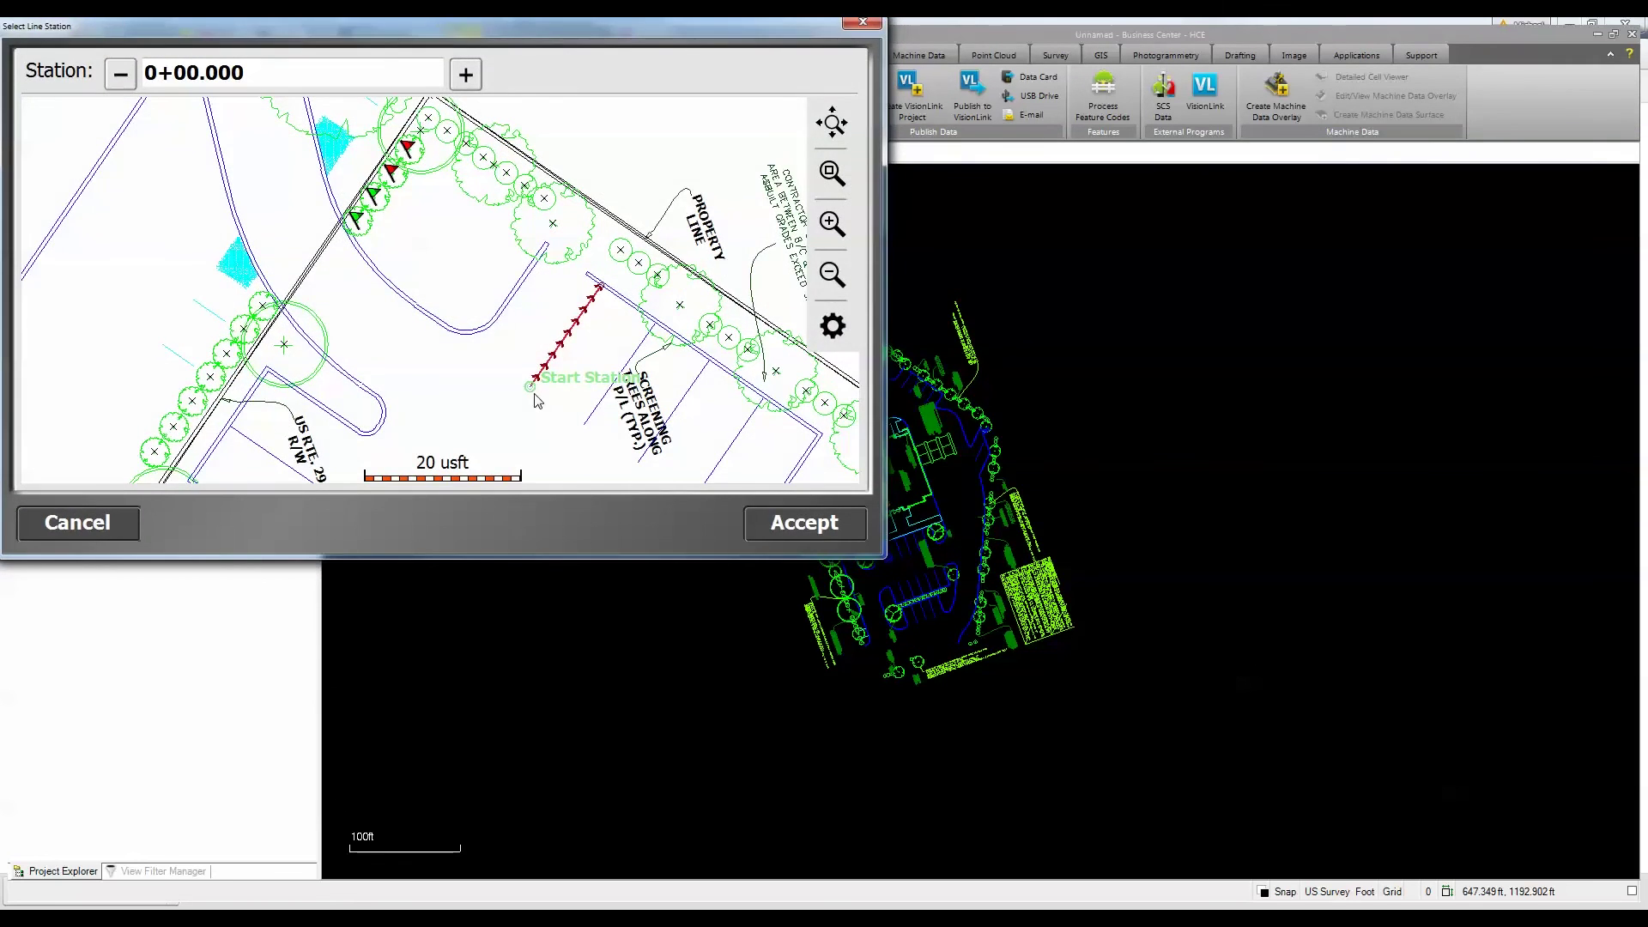
click(766, 525)
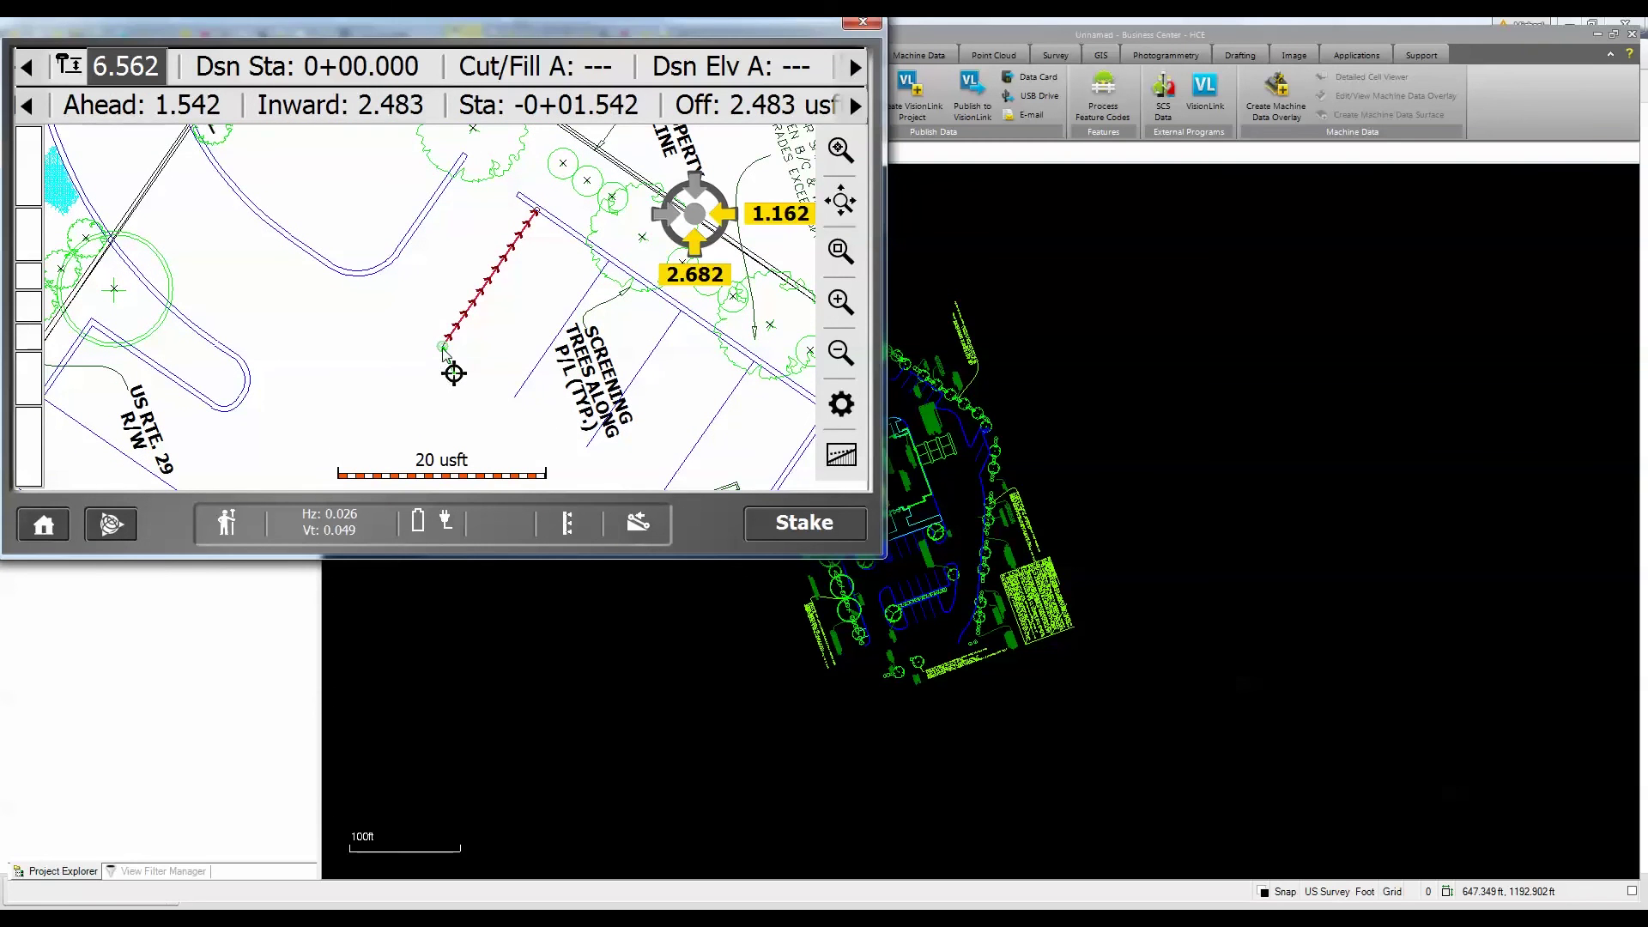
click(770, 525)
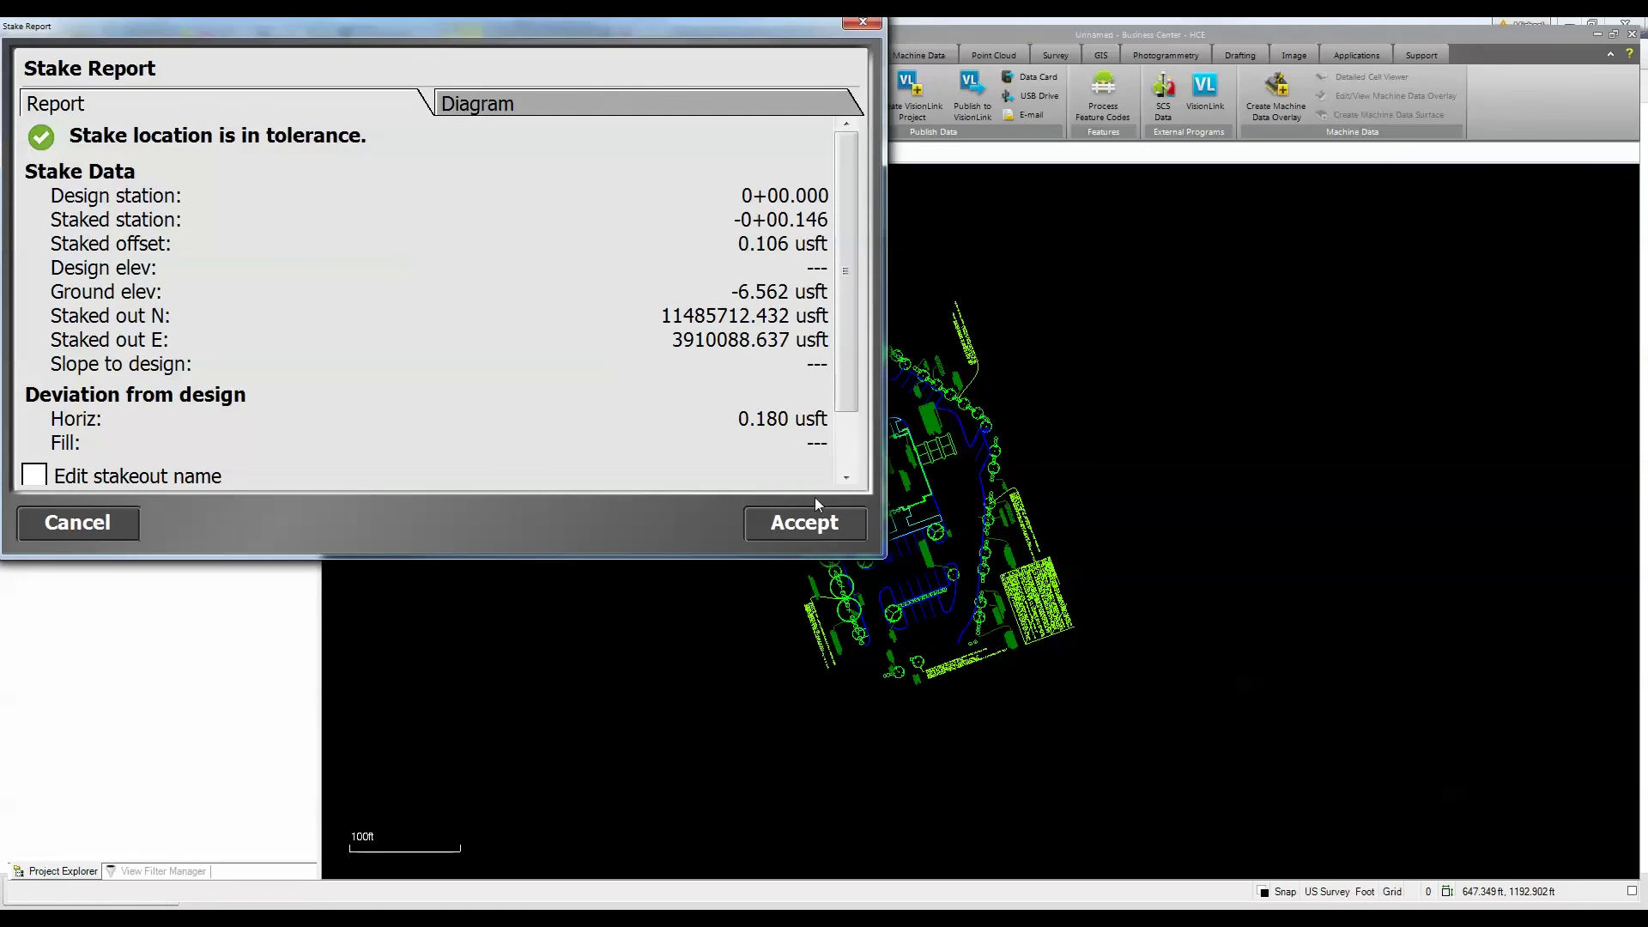
click(813, 520)
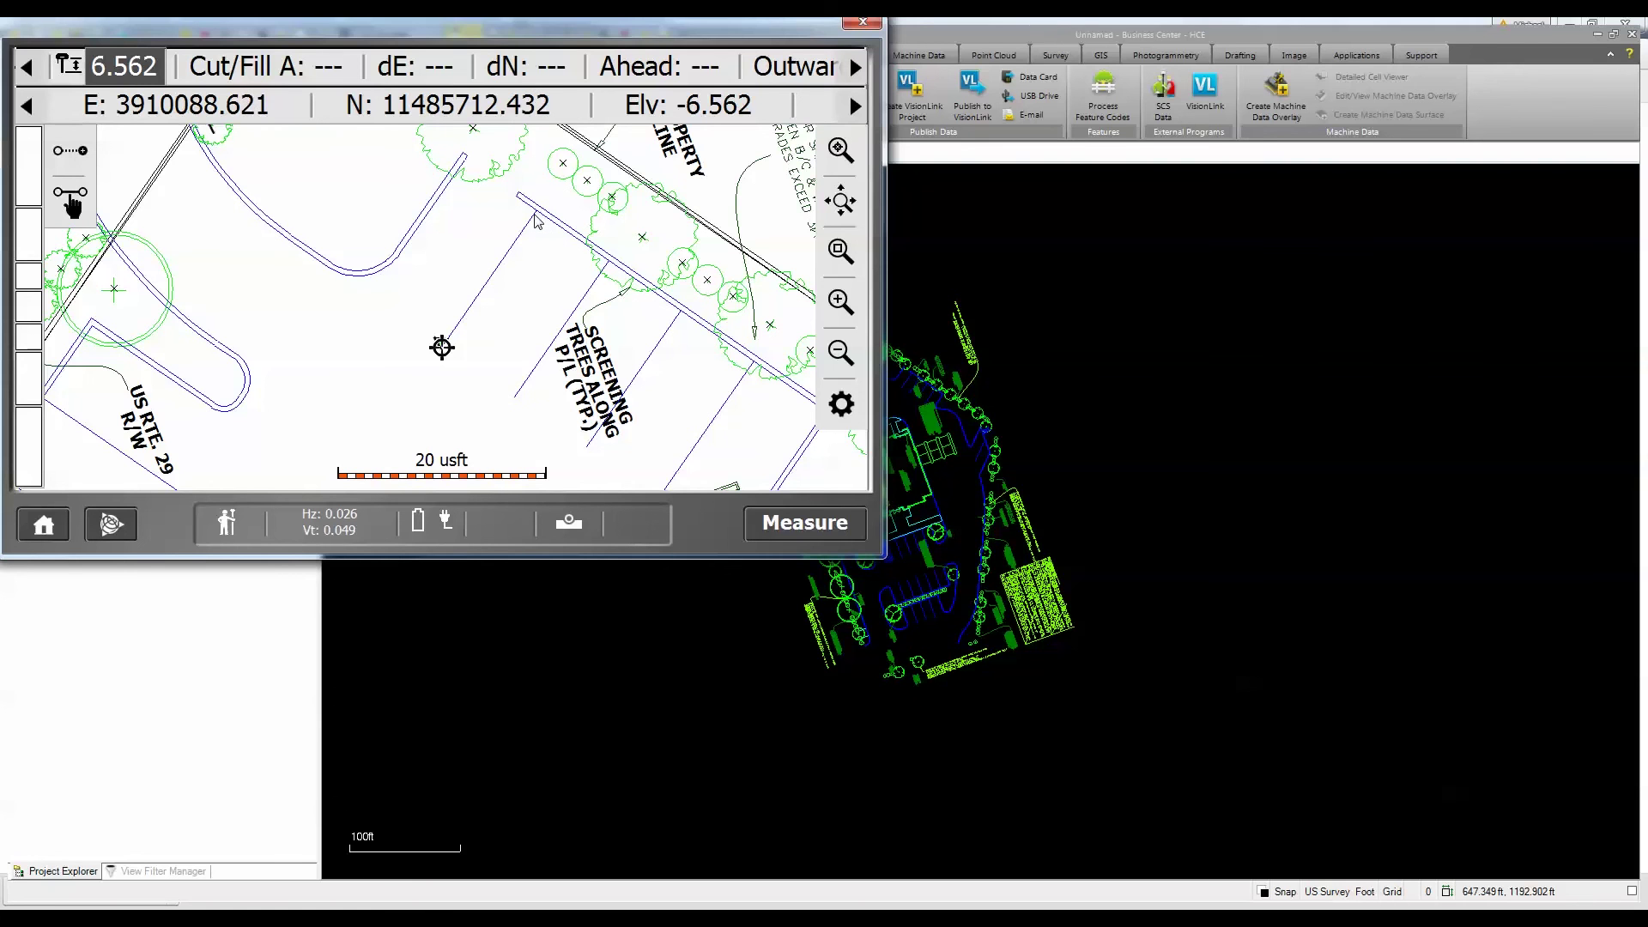
Stake the curb end of line $STK-EOP (081) at station 0+15.658 with the rover on it, and accept the report.
click(533, 215)
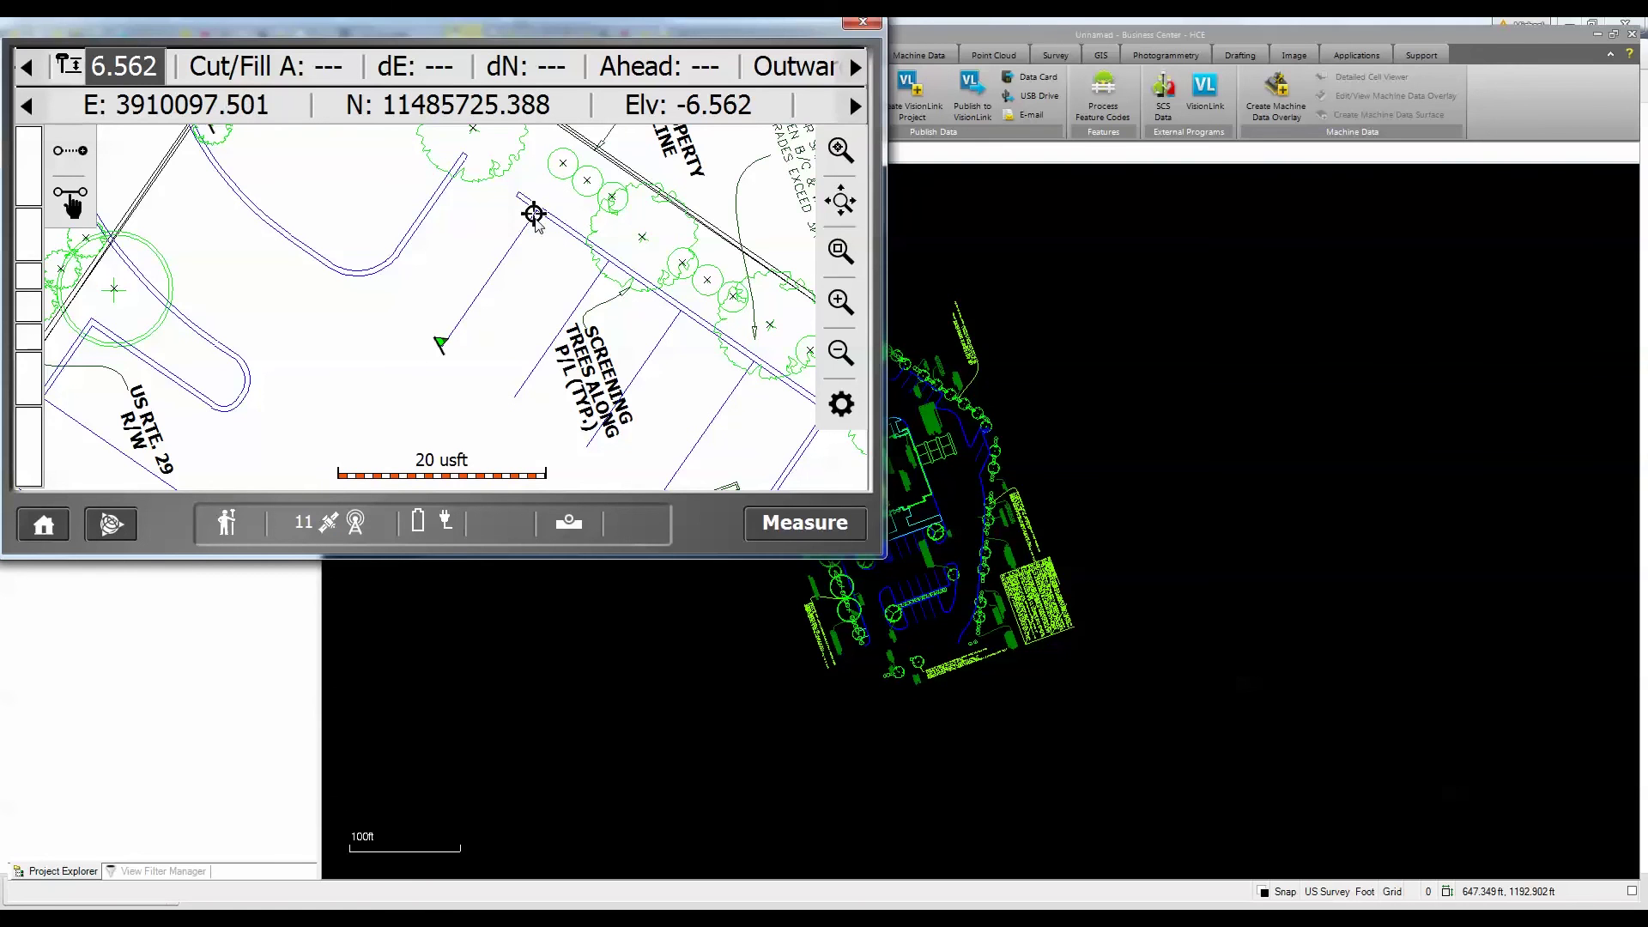
click(534, 215)
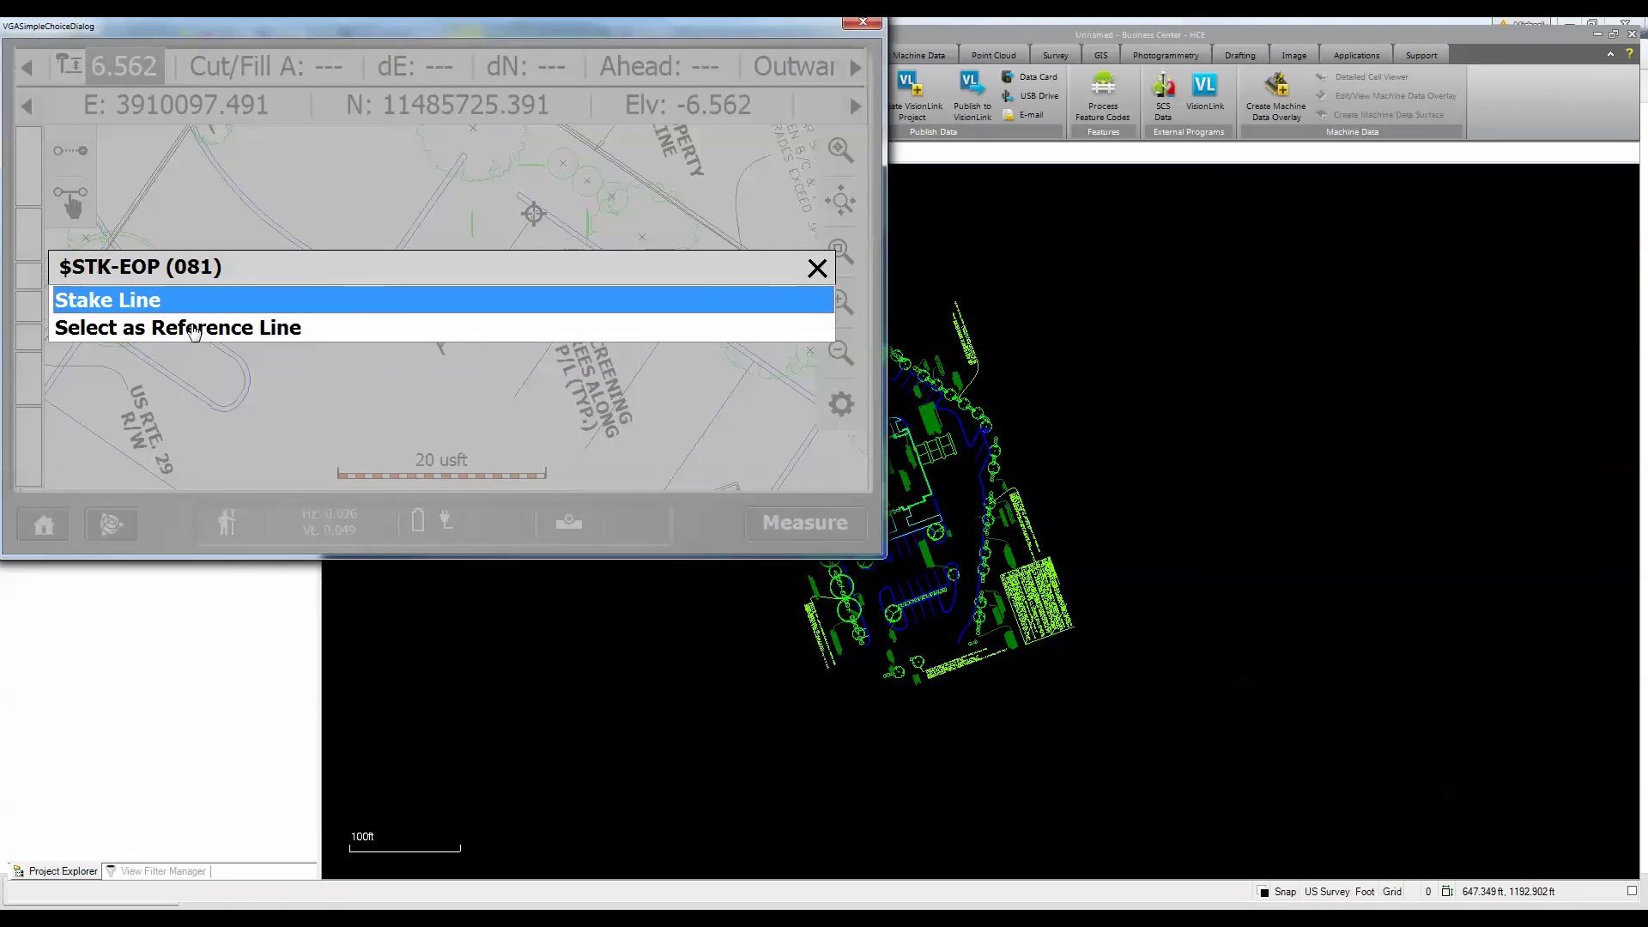
click(160, 302)
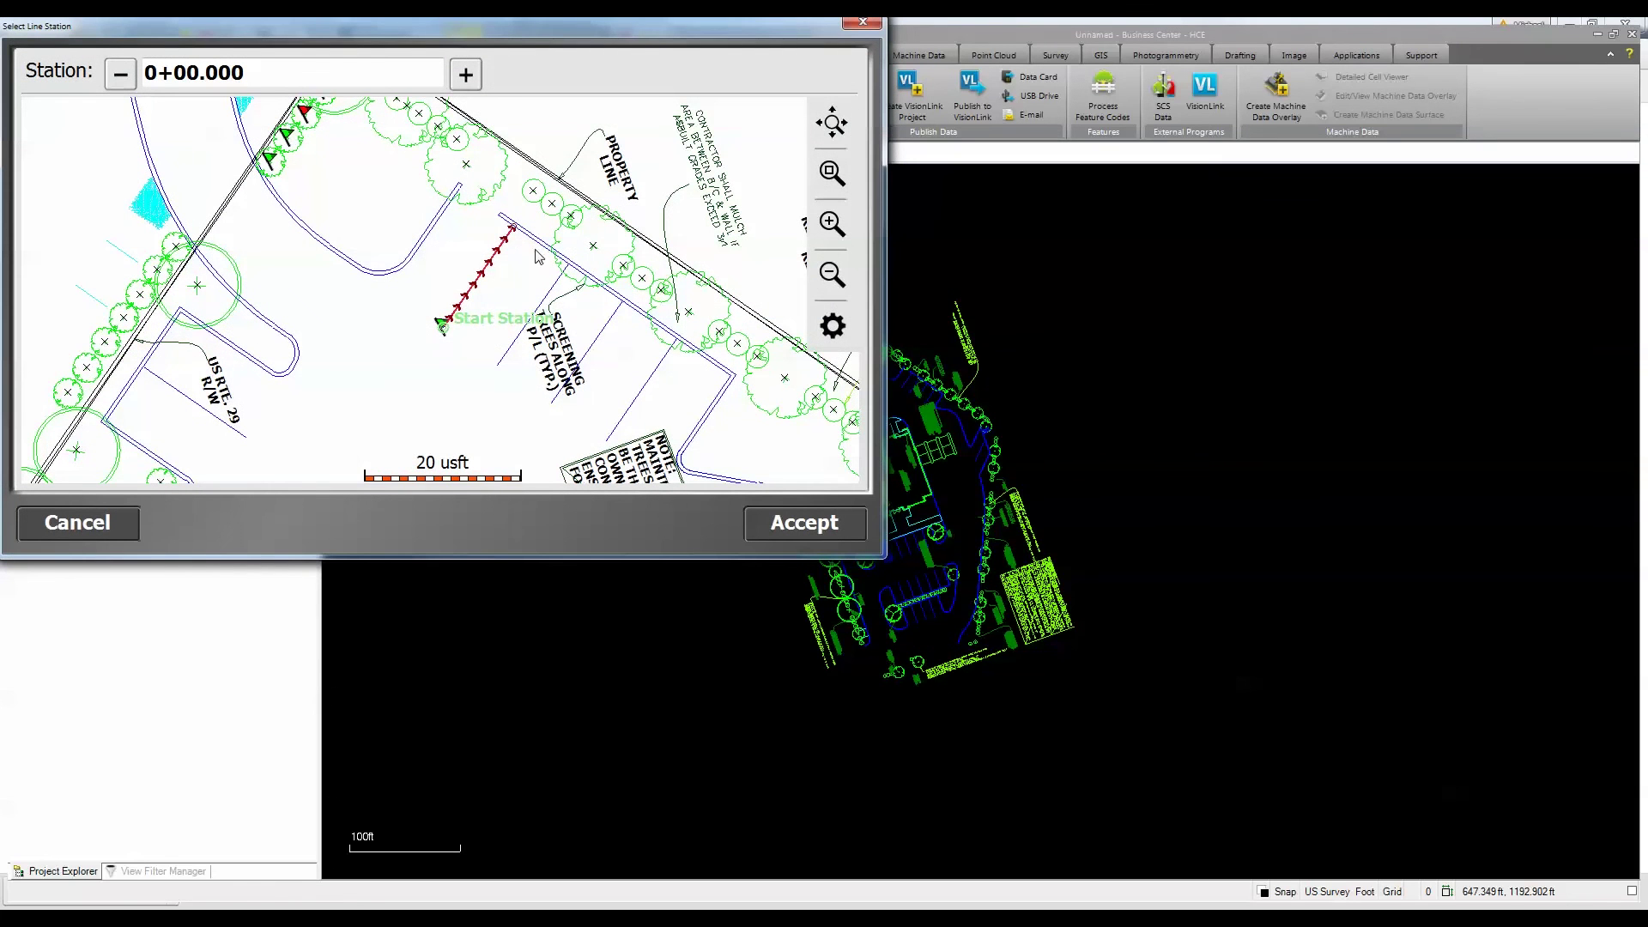
click(513, 233)
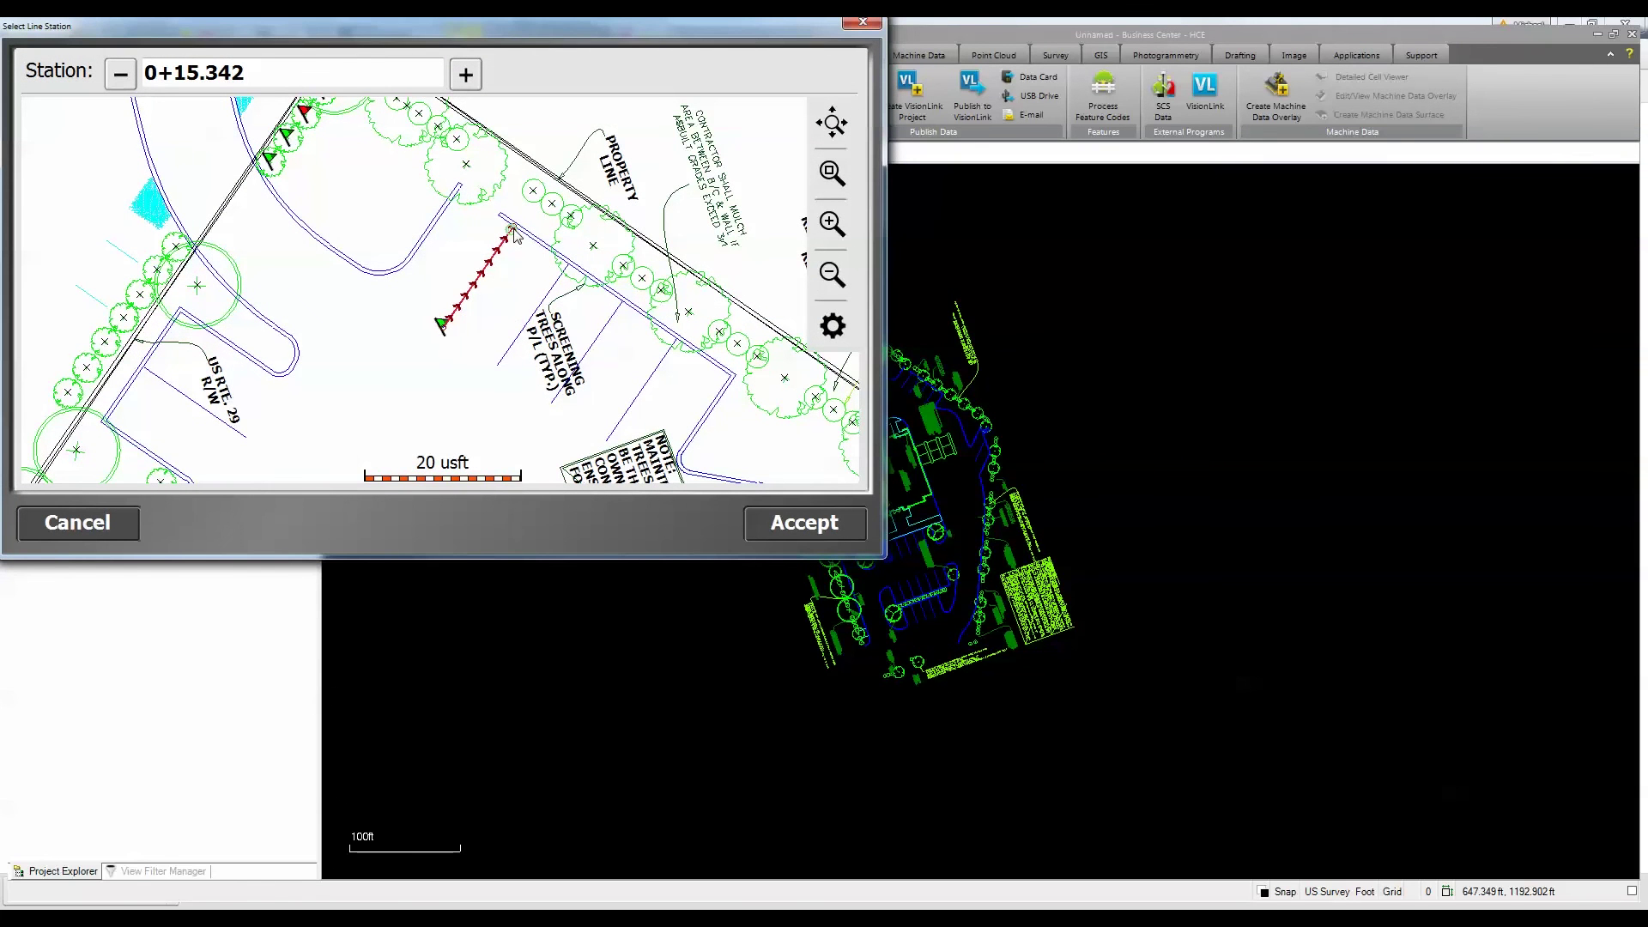
click(513, 231)
click(776, 523)
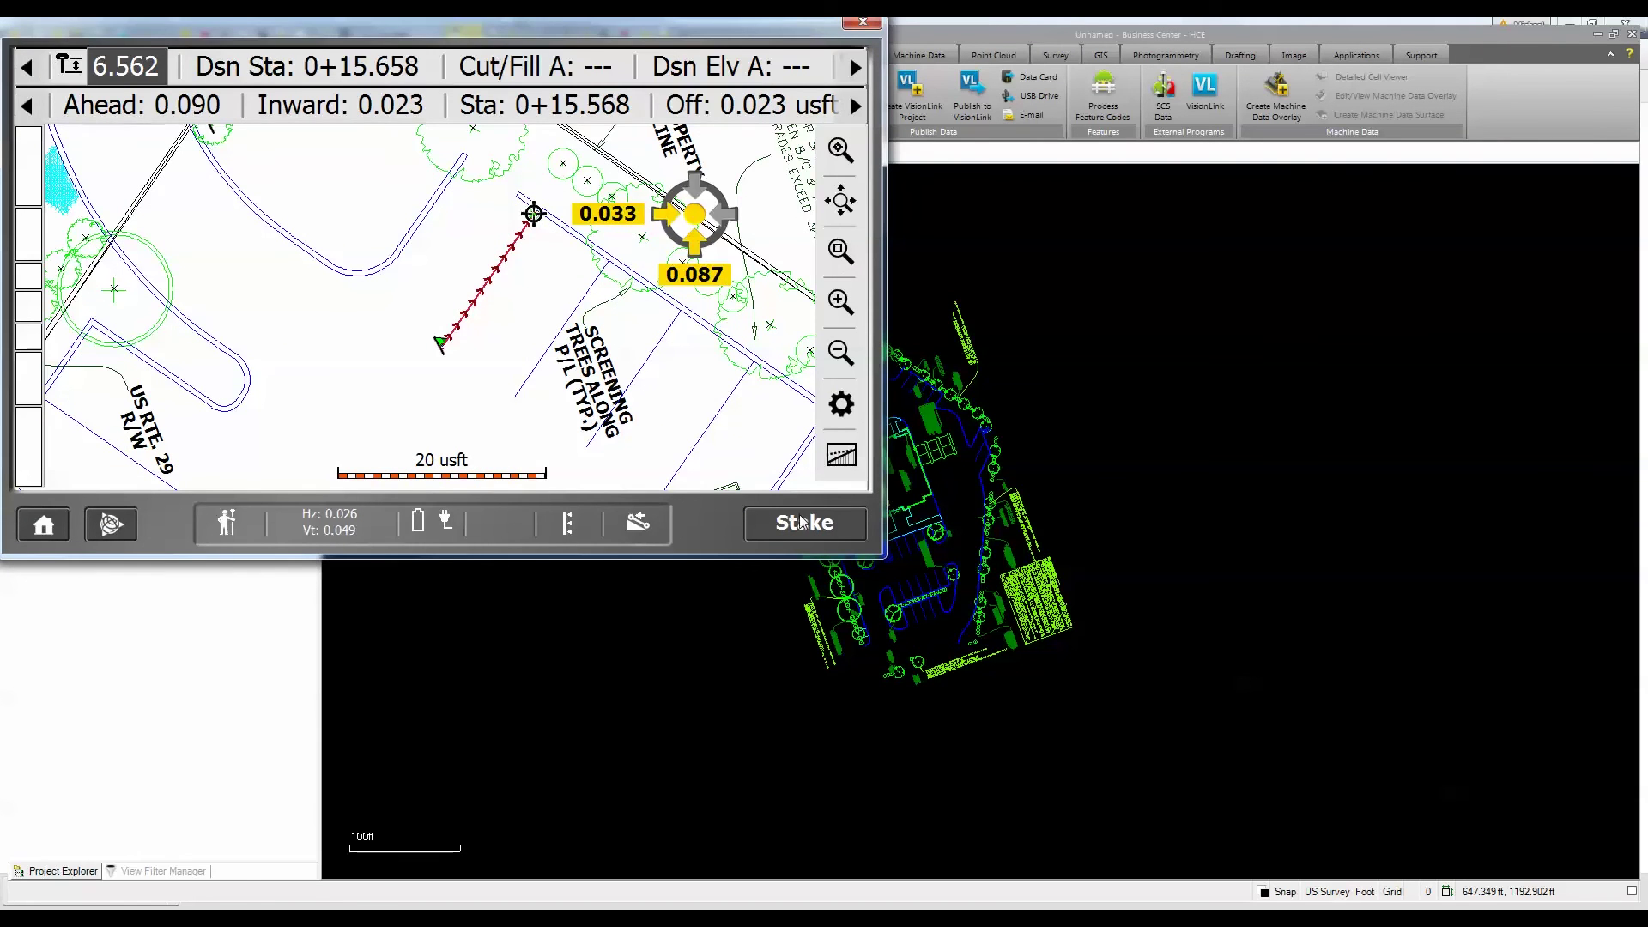
click(802, 522)
click(774, 524)
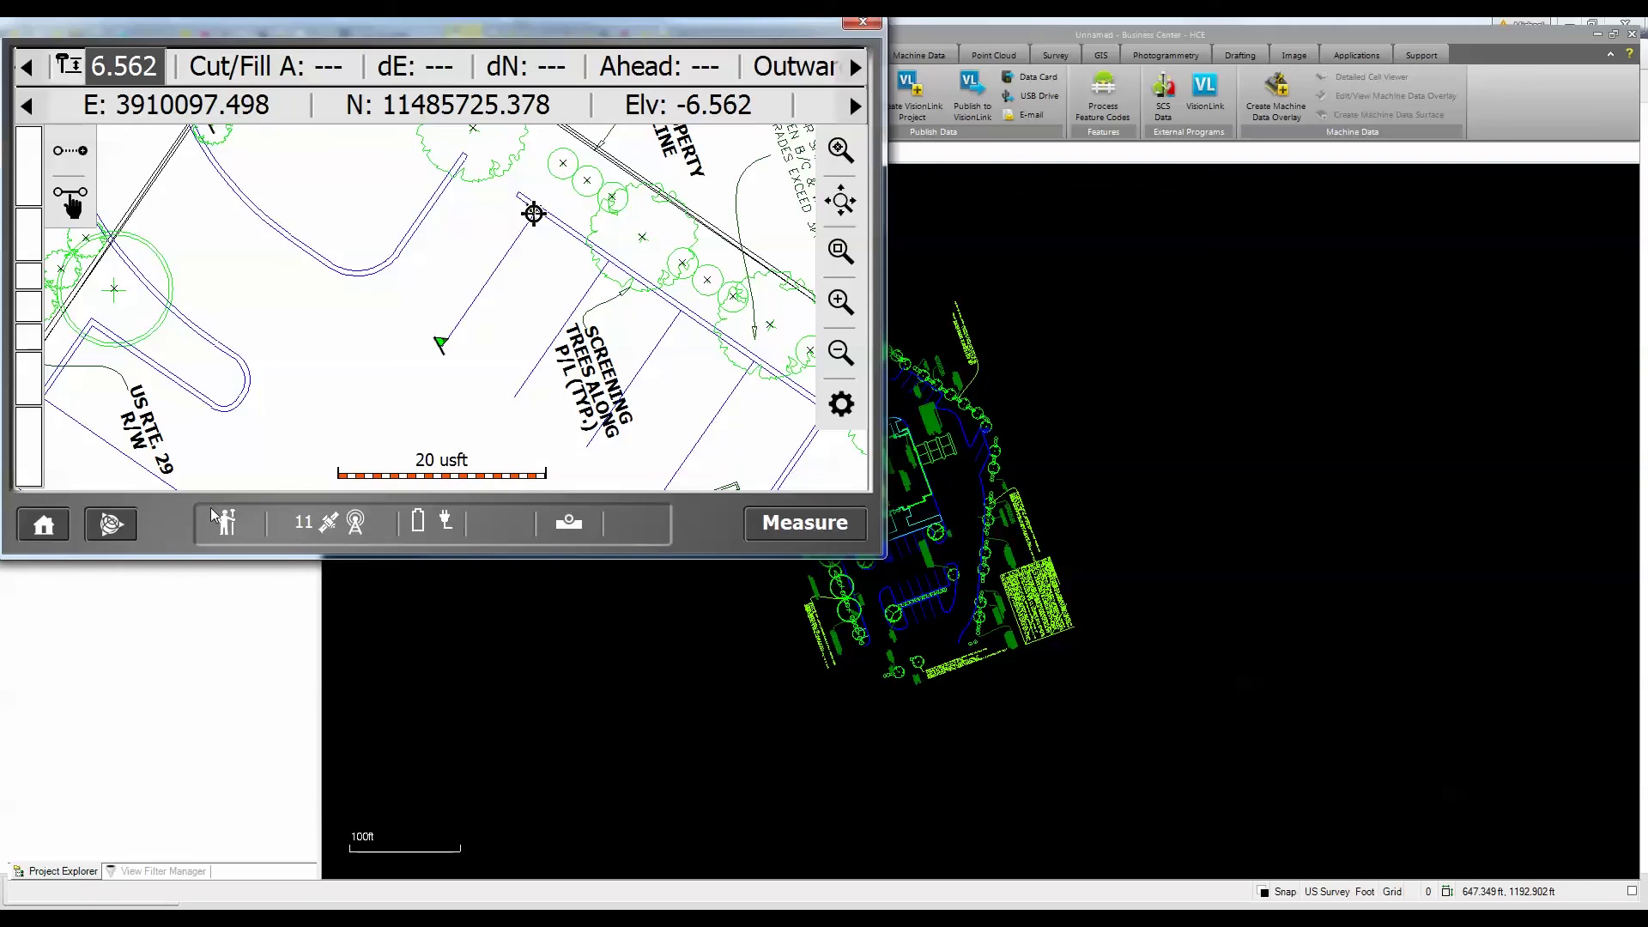
Close the SCS900 emulator, return to Business Center, and import the results of the Stkout Veg work order.
click(859, 24)
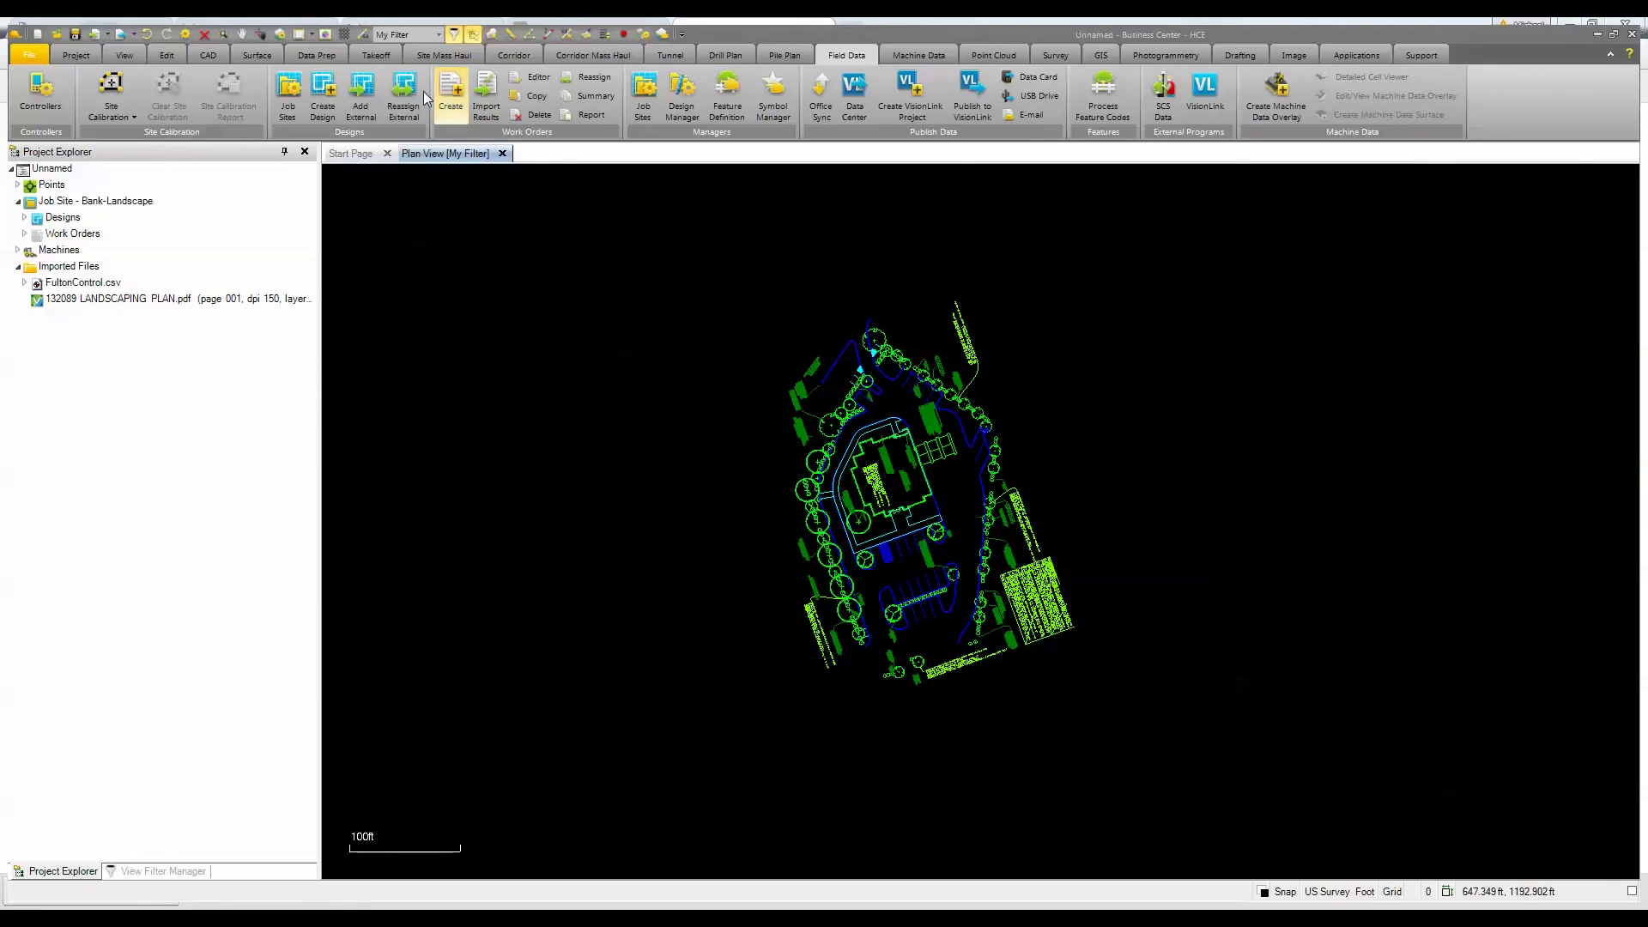
click(483, 100)
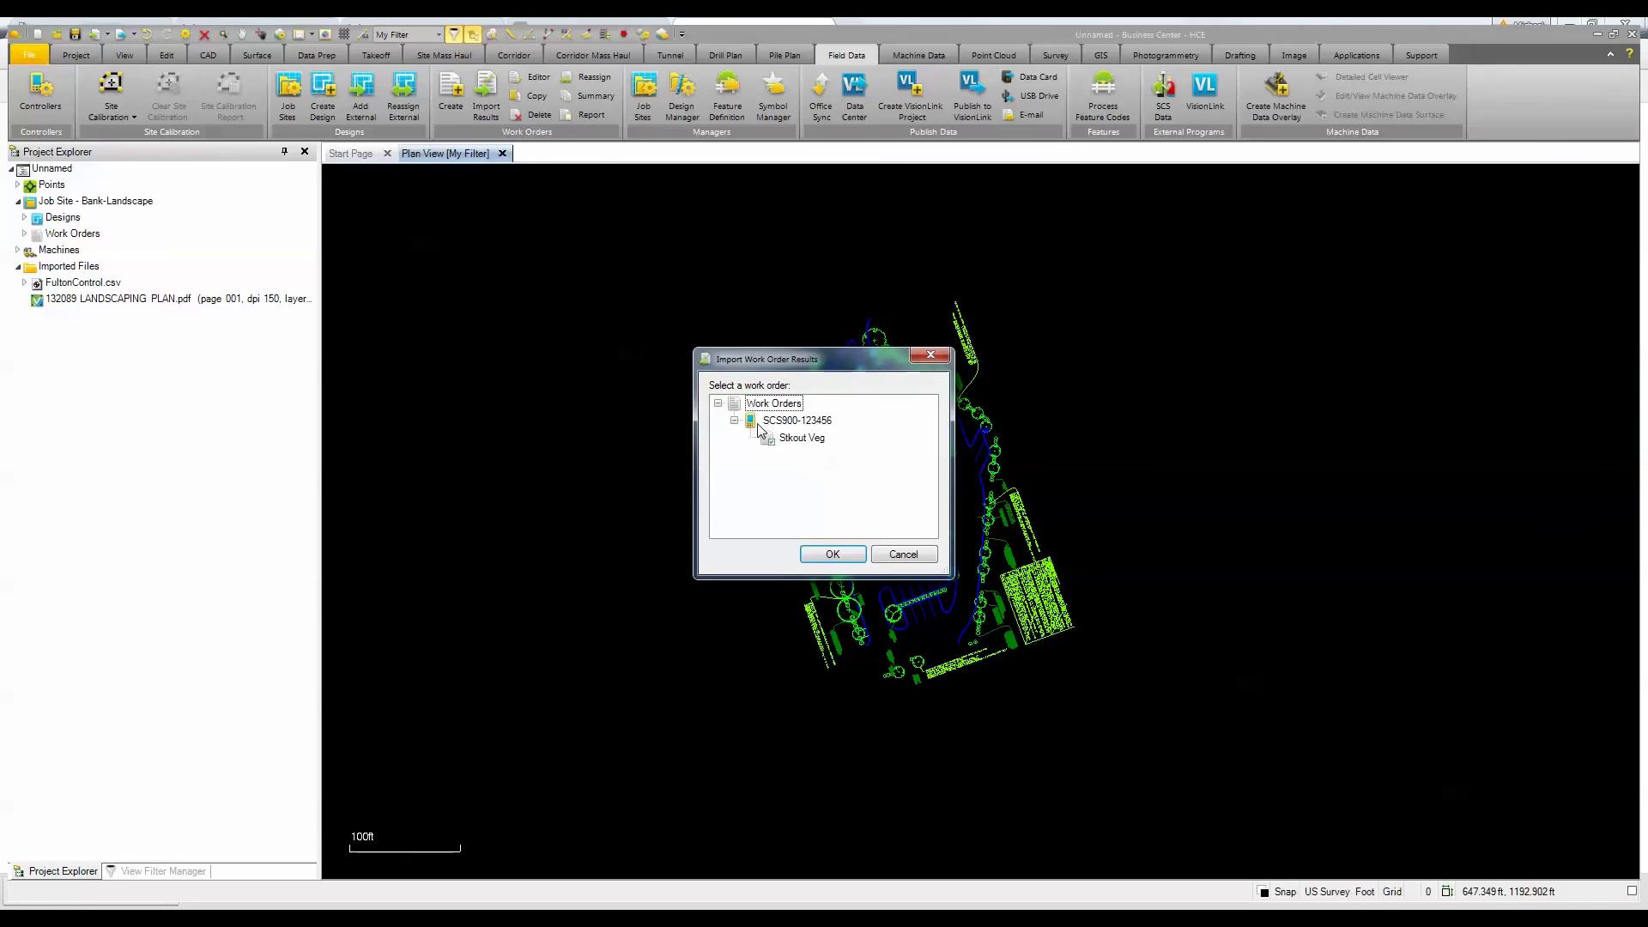
click(800, 440)
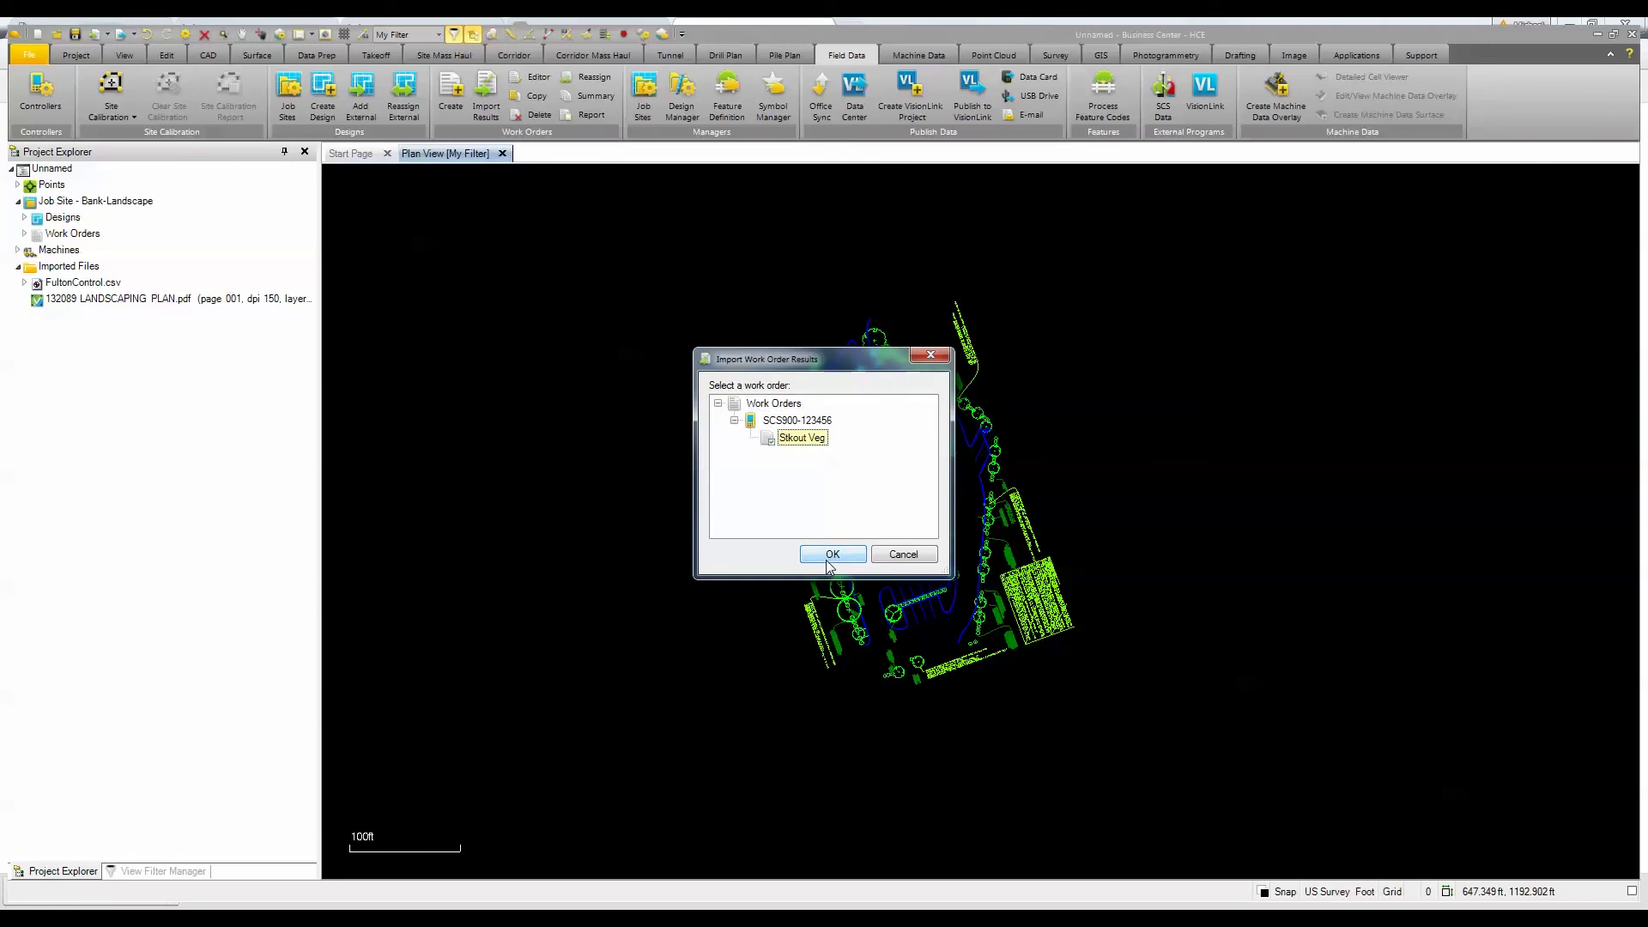
click(830, 559)
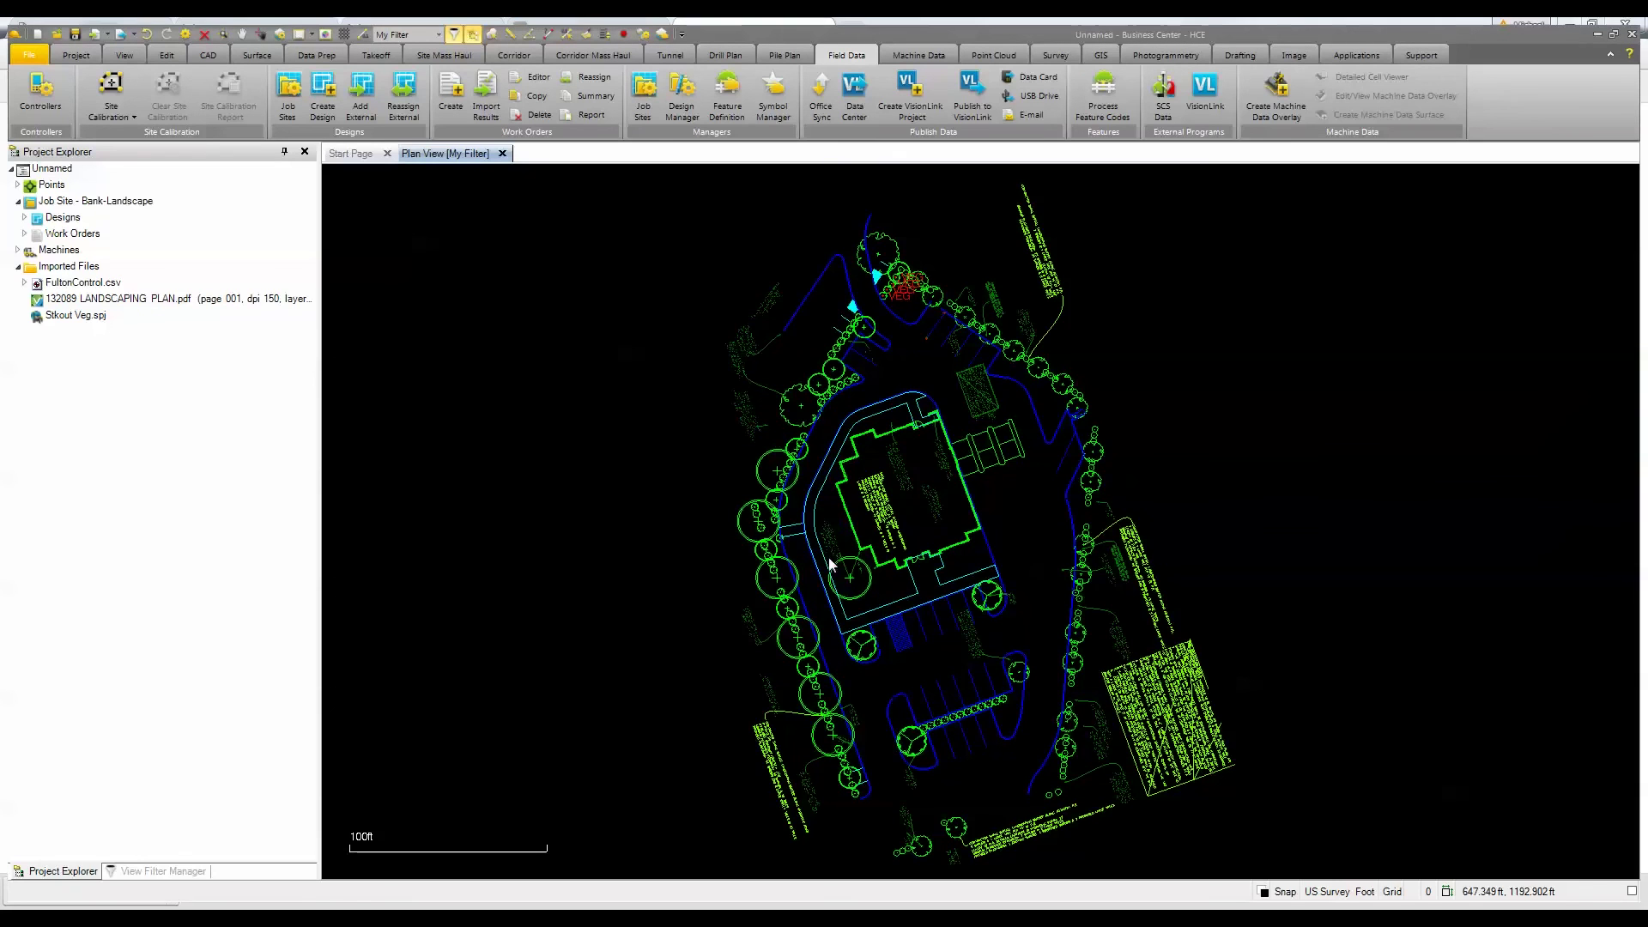
Show the #POINTS - PDF layer in the view filter to compare the design points with the imported staked VEG points.
scroll(897, 279, up, 10)
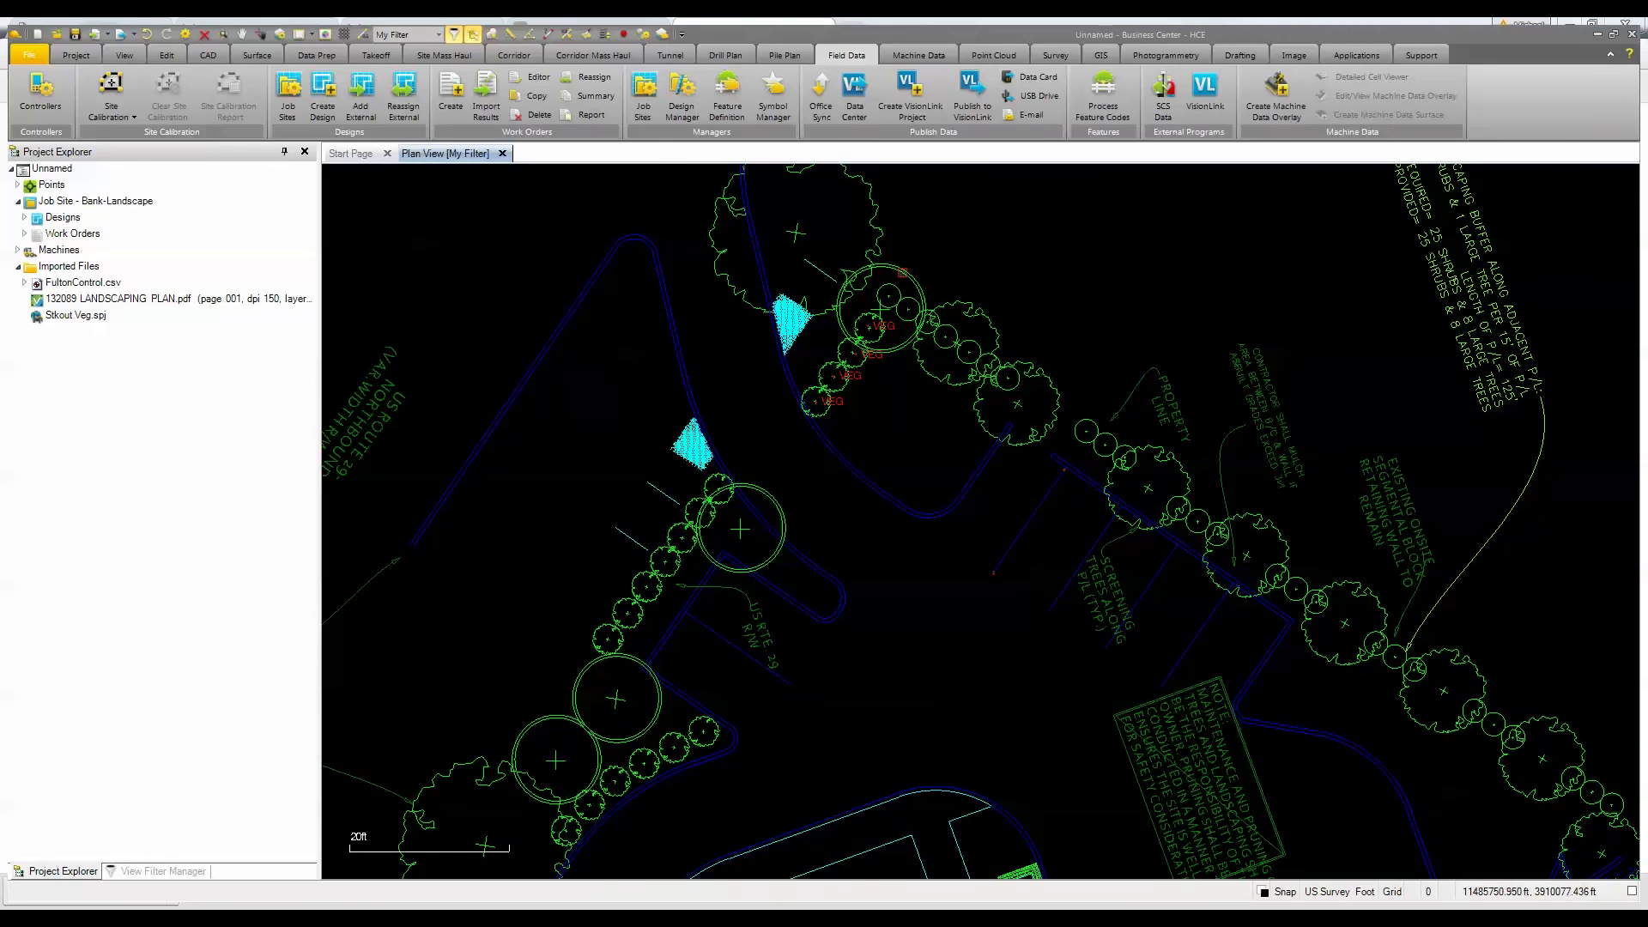
scroll(851, 288, up, 2)
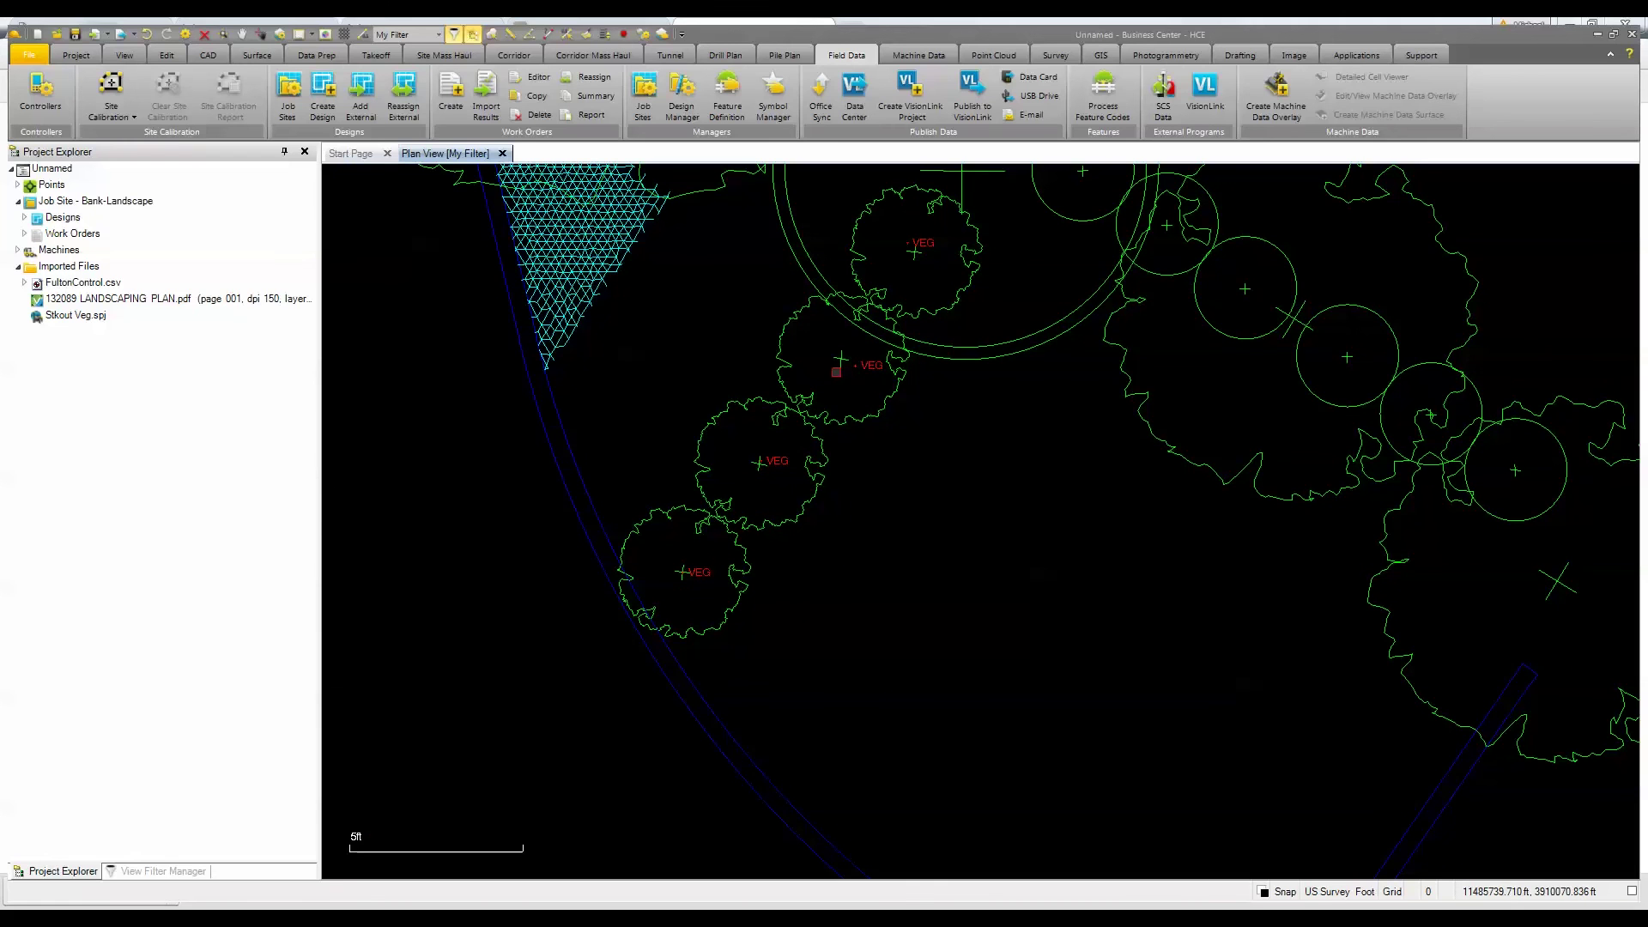
click(138, 870)
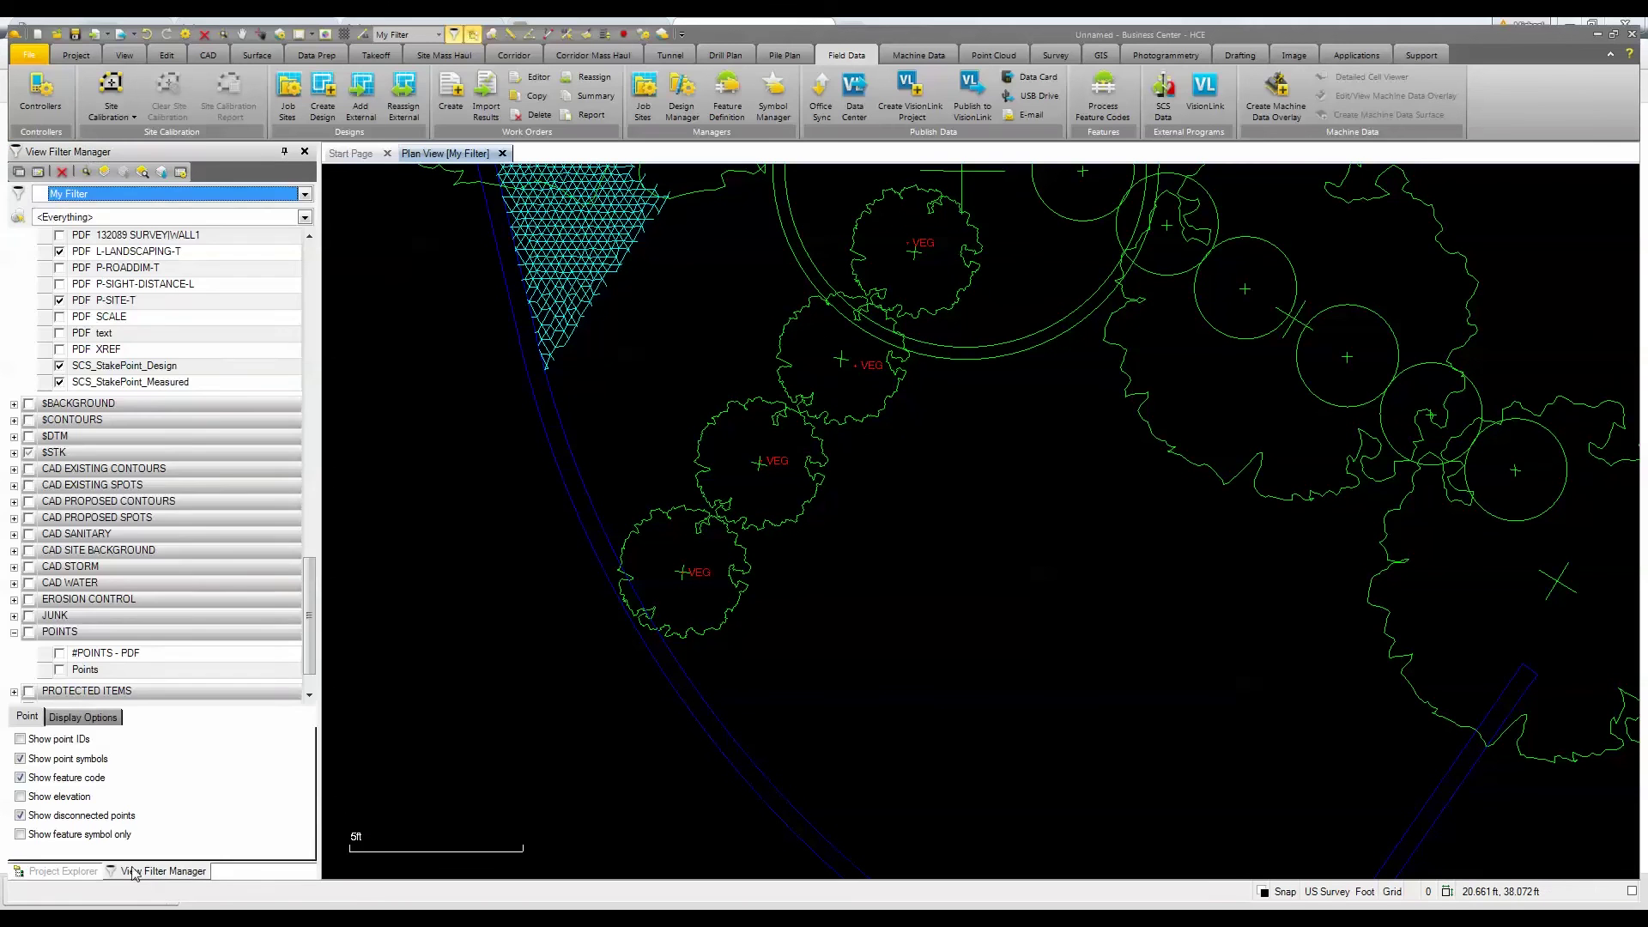
click(60, 653)
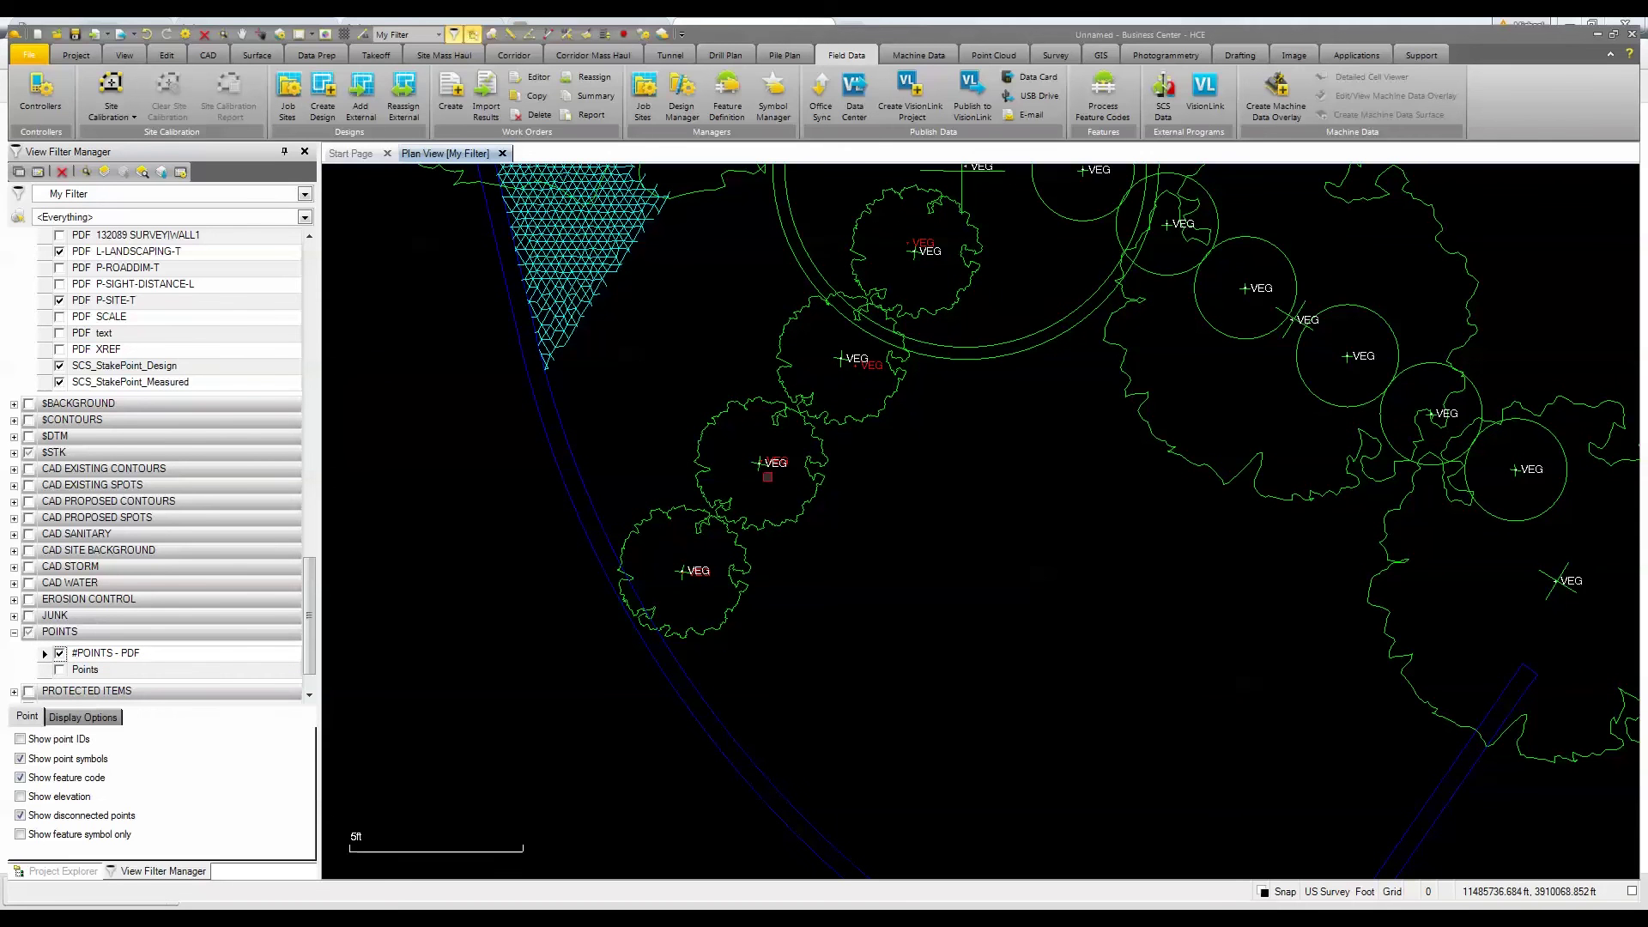
scroll(909, 422, down, 2)
scroll(908, 422, down, 2)
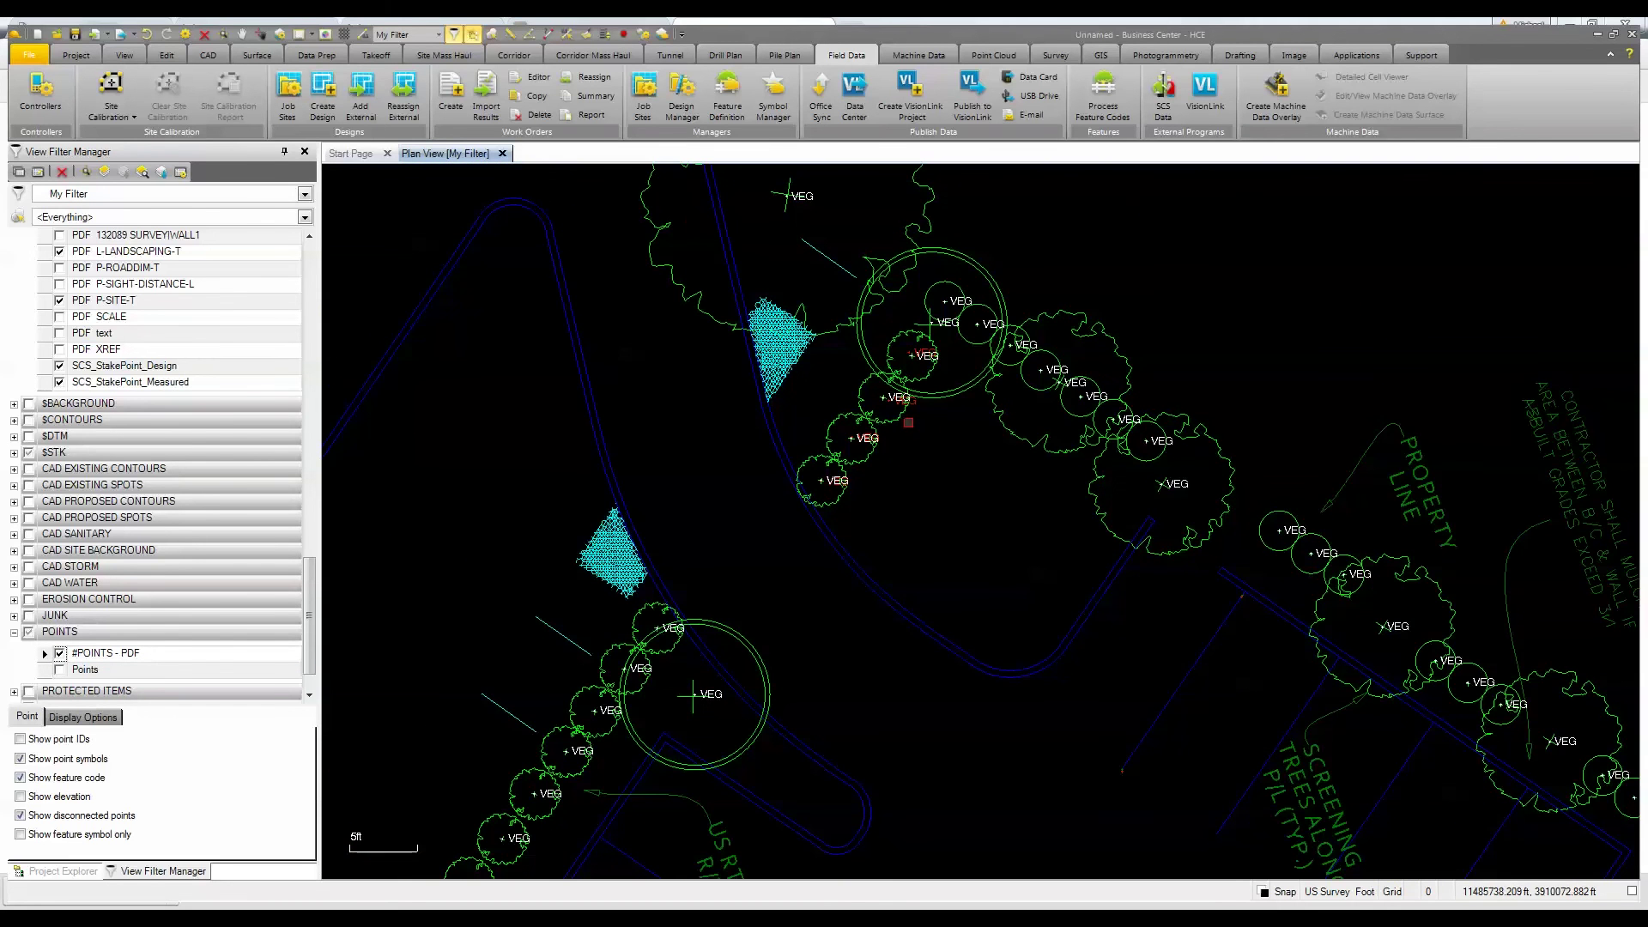
Generate the Stkout Veg work order report, review its stakeout records in Excel, and return to the full site plan.
click(589, 115)
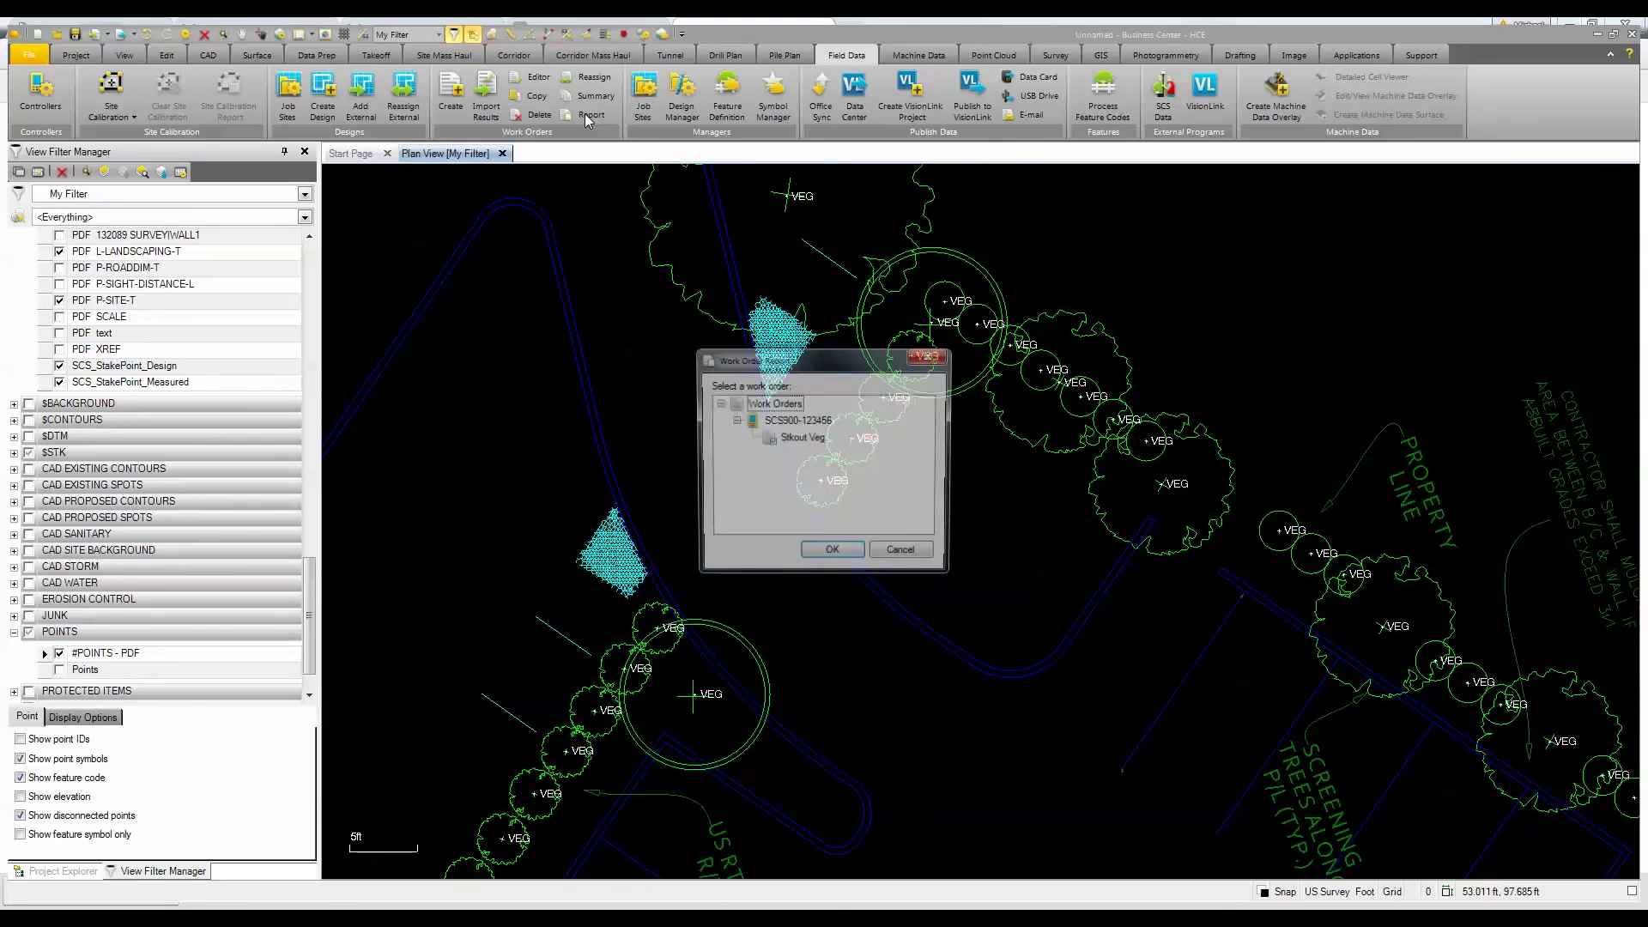
click(833, 554)
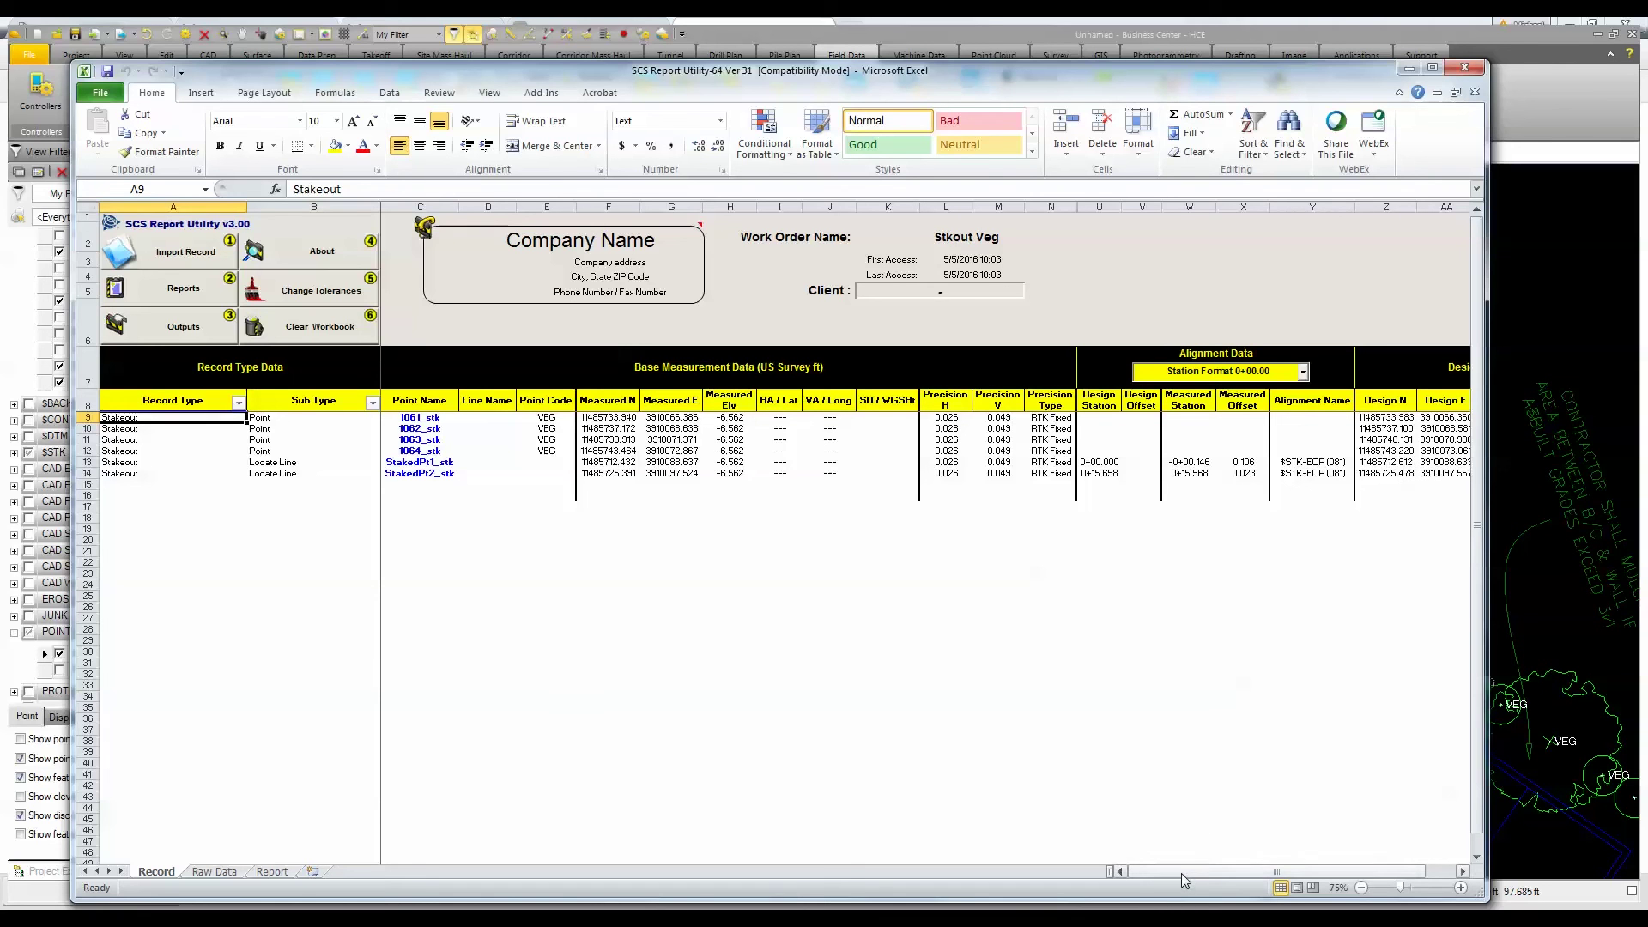
mouse_move(1182, 873)
mouse_down()
mouse_move(1217, 876)
mouse_move(1187, 875)
mouse_up()
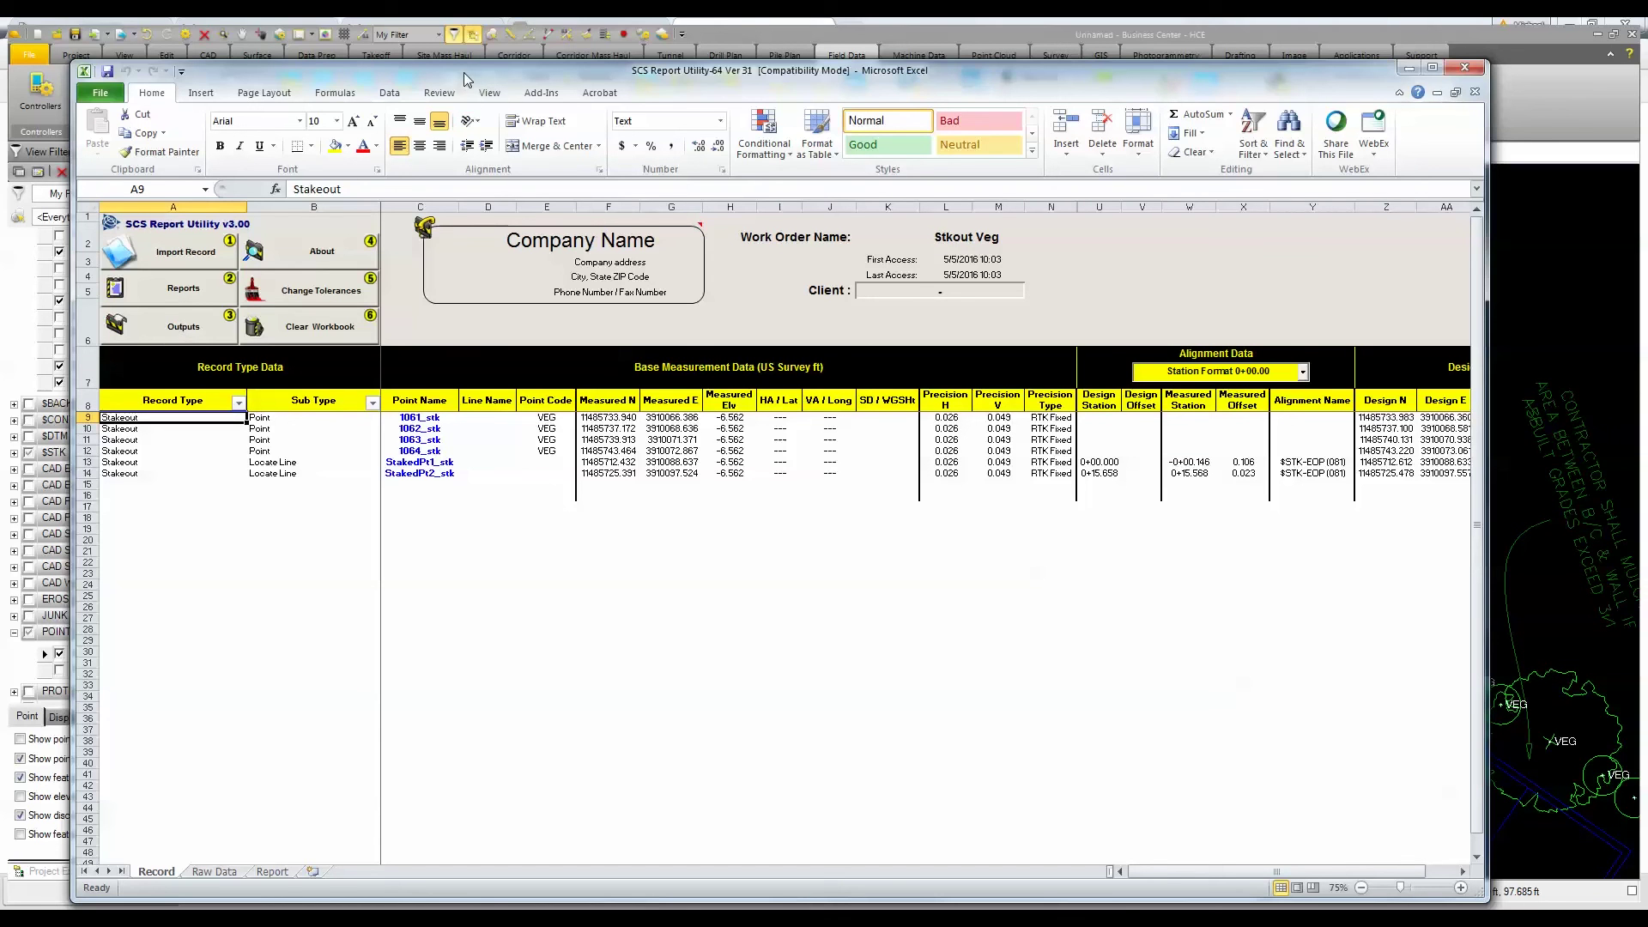
drag(470, 72, 472, 45)
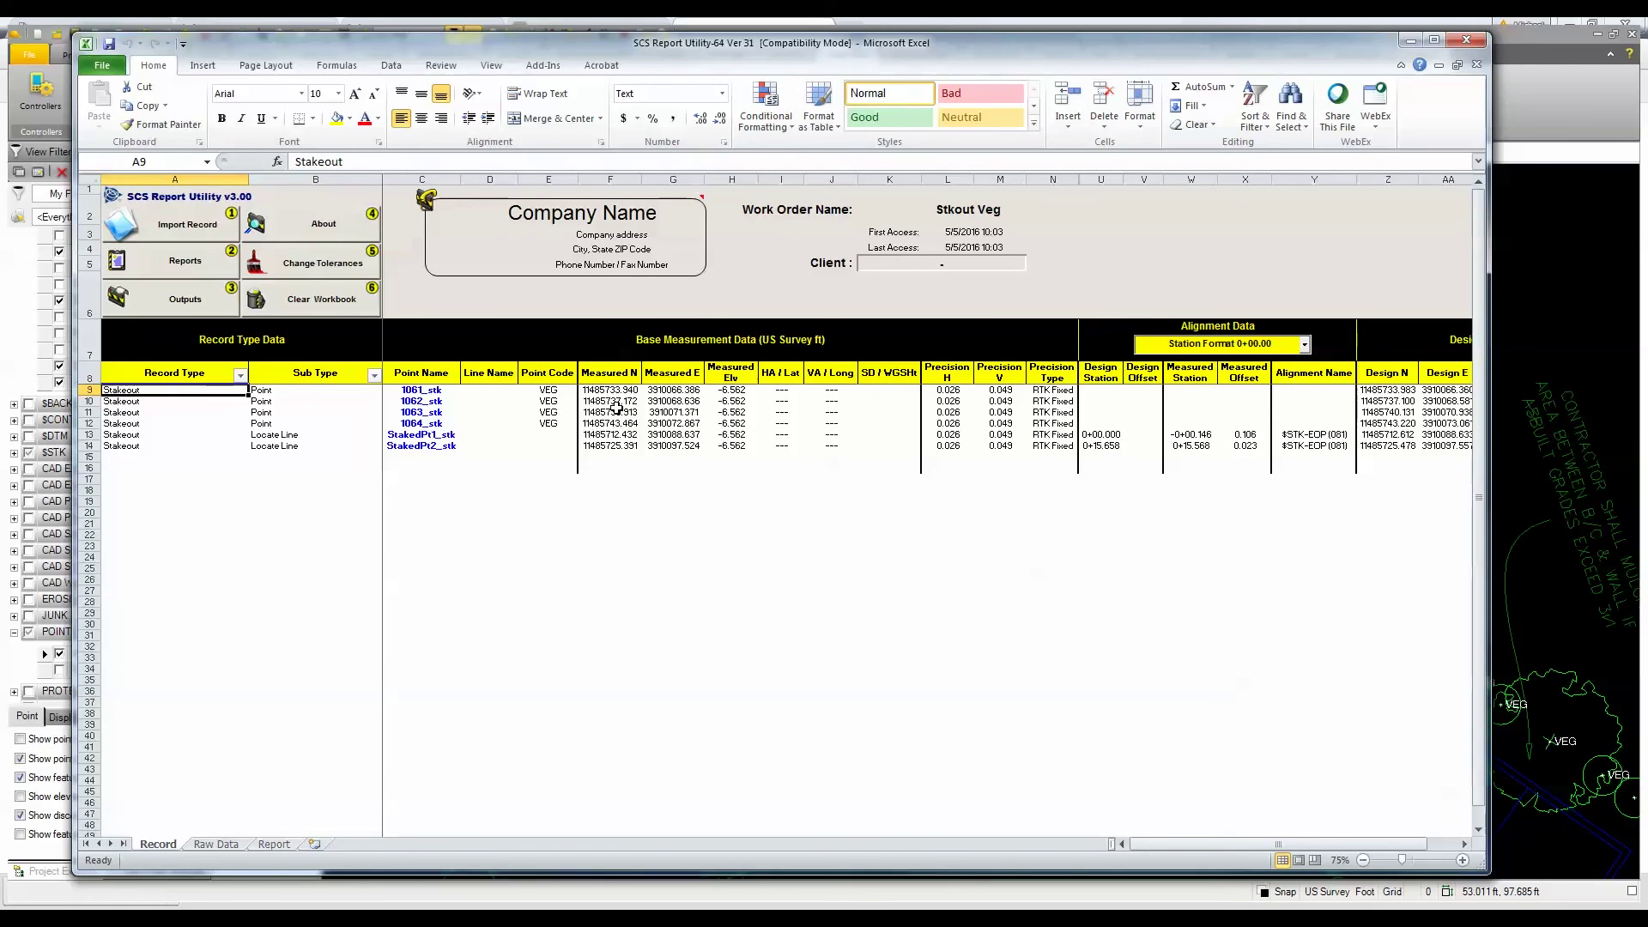
click(1410, 41)
scroll(968, 572, down, 5)
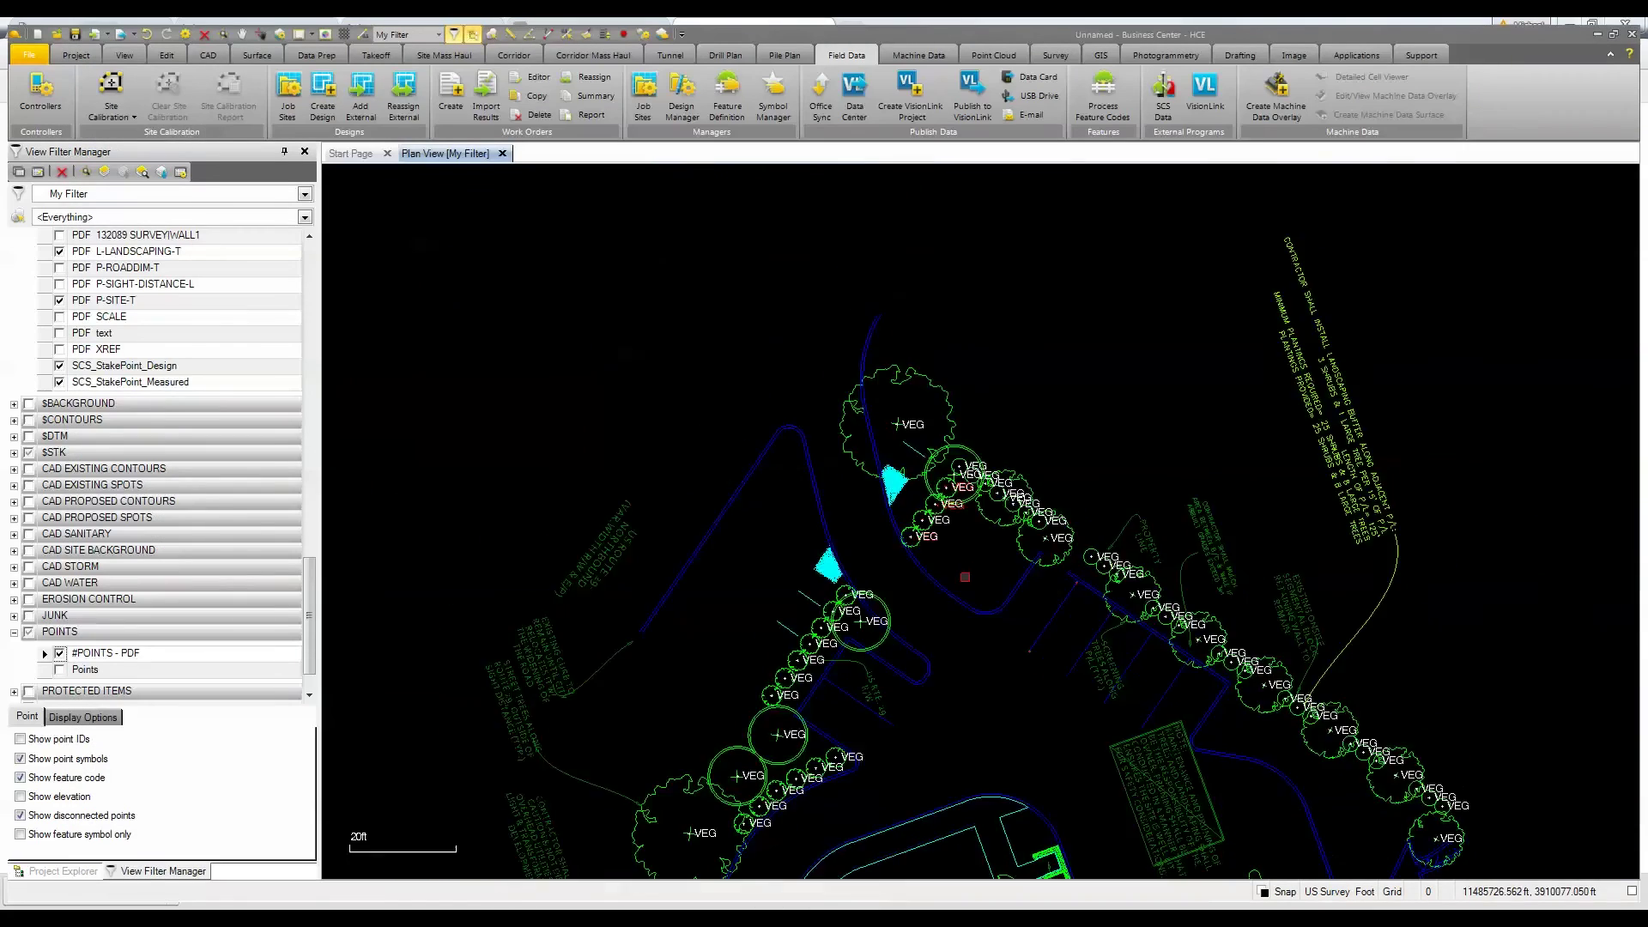
scroll(824, 309, down, 3)
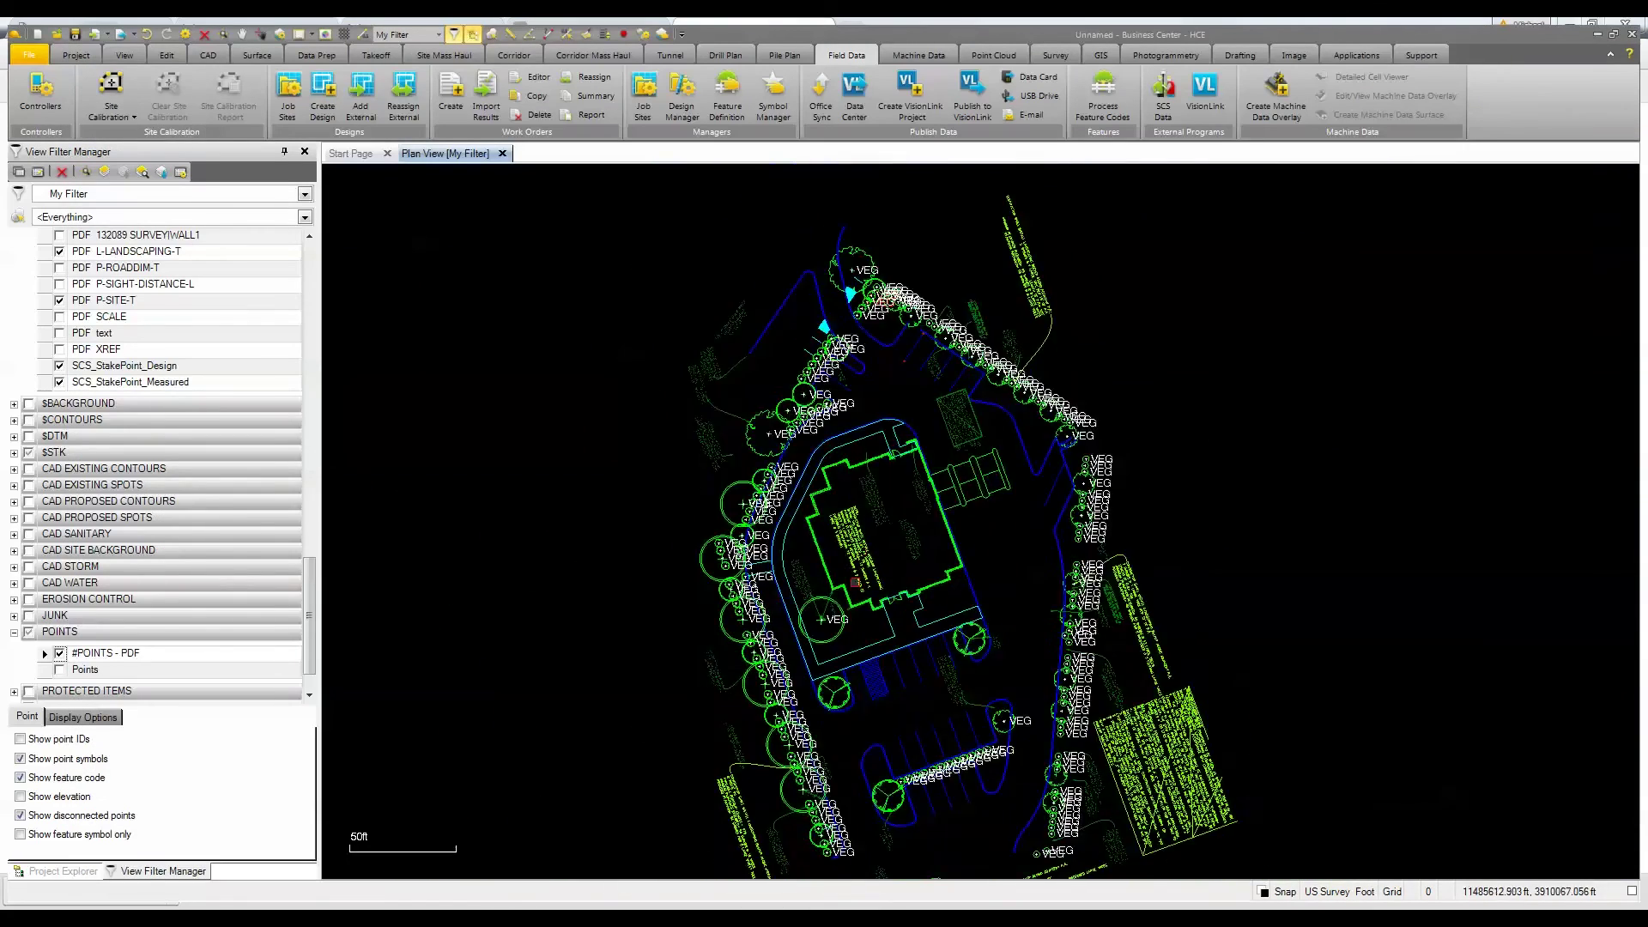